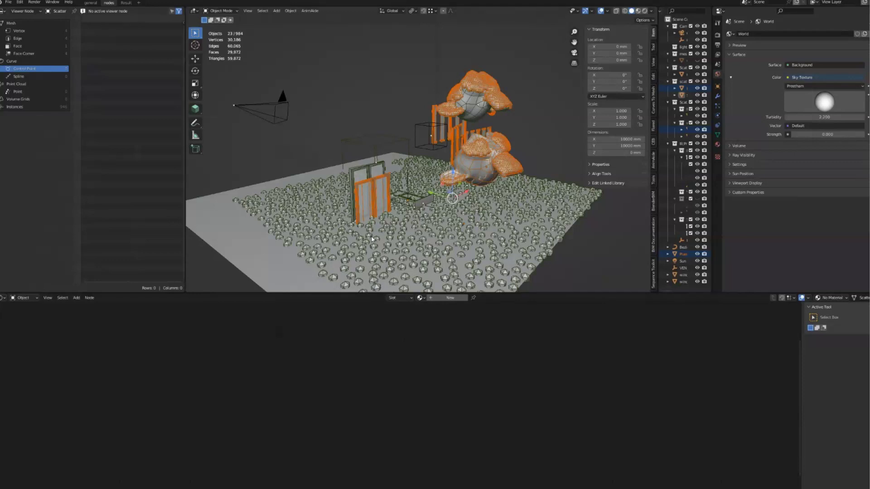
Step: Select and delete every object in the scene
key(alt+Tab)
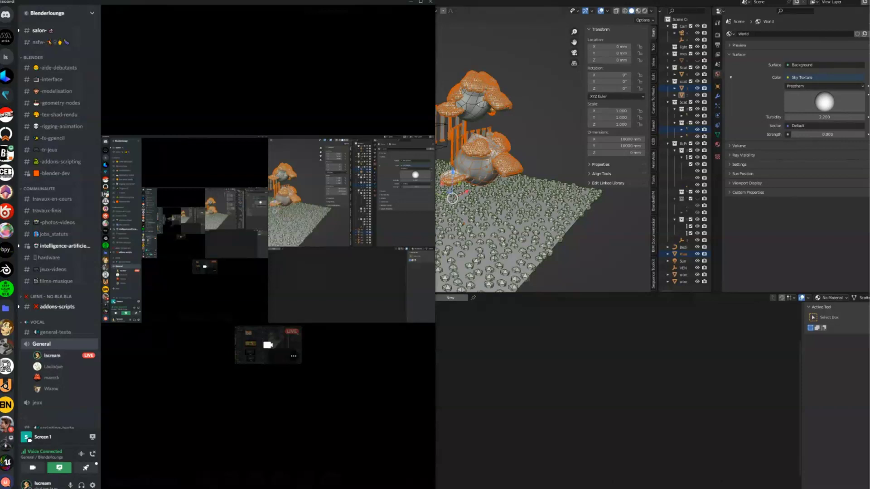
key(alt+Tab)
scroll(432, 110, down, 5)
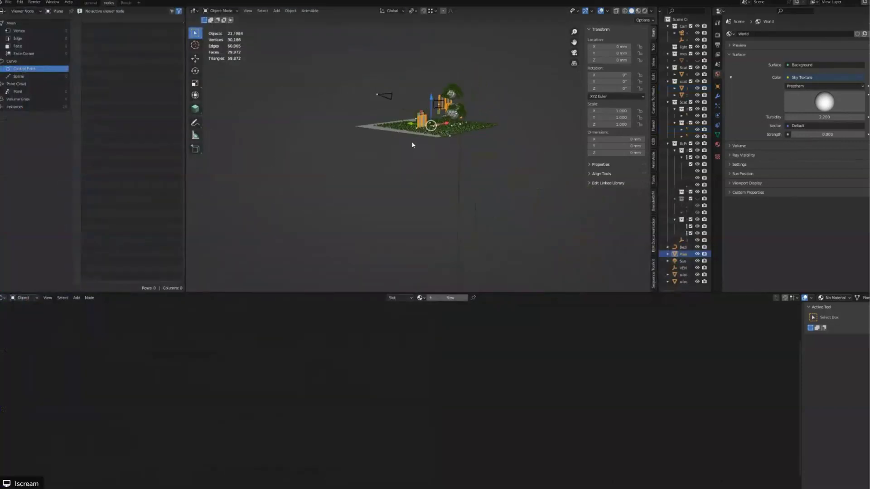
click(400, 97)
key(a)
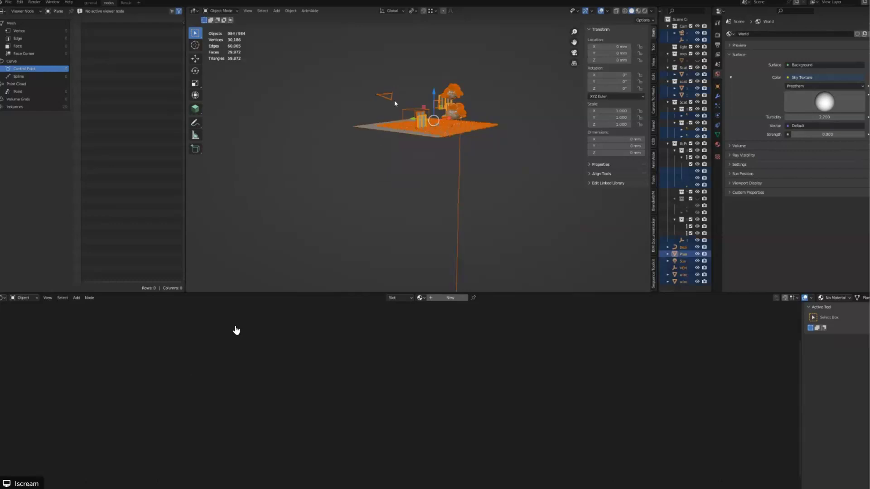
key(x)
key(Return)
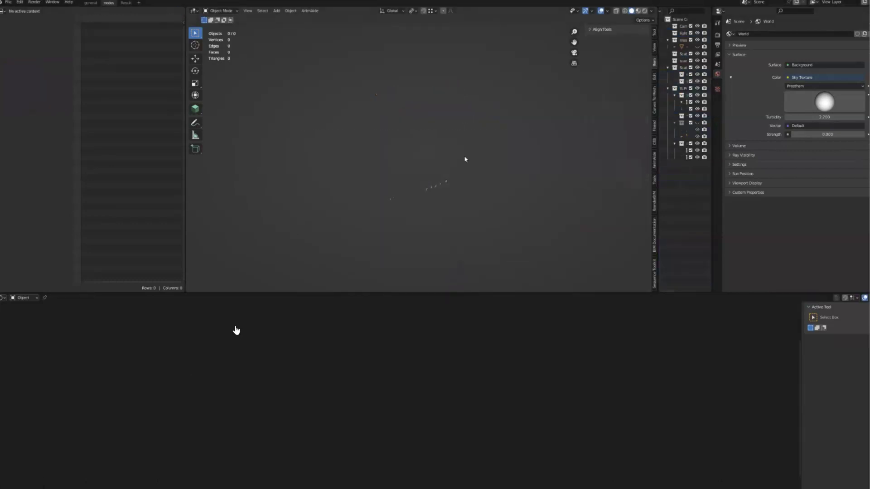
Step: Box-select and delete the leftover collections in the outliner
click(653, 48)
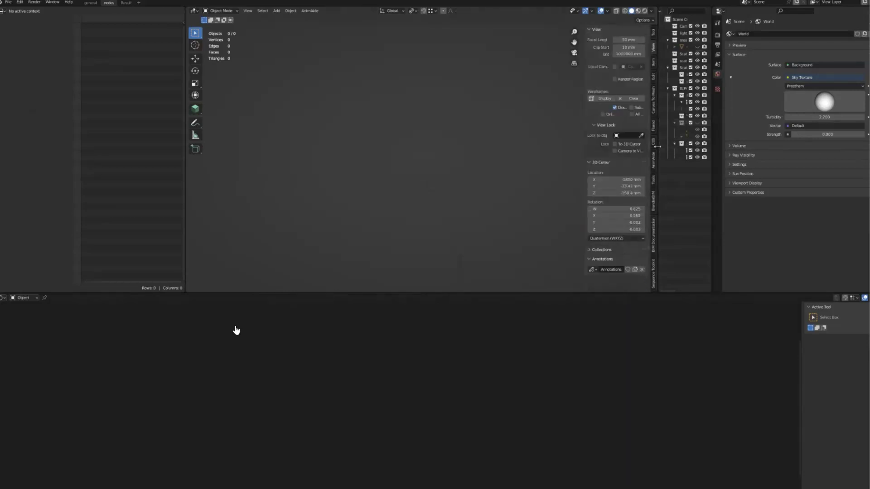
click(679, 150)
drag(657, 166, 554, 166)
drag(669, 210, 570, 25)
key(x)
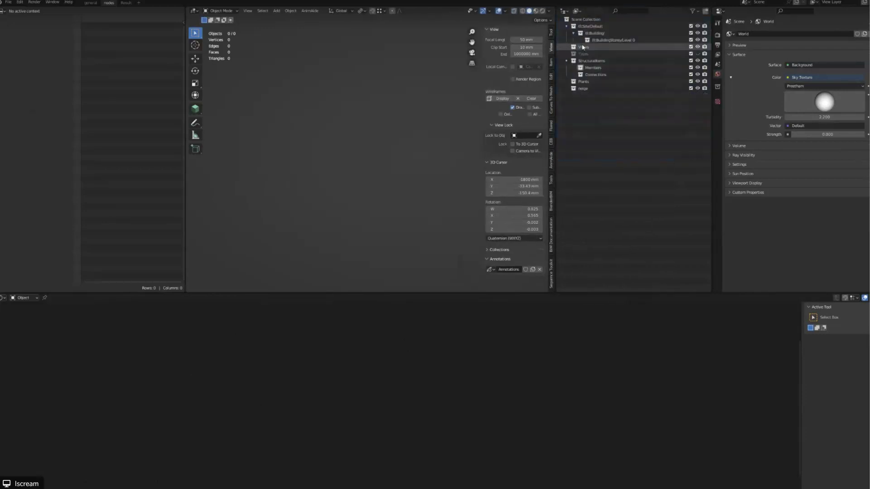
drag(602, 100, 567, 28)
key(x)
Step: Delete IfcBuilding, Members, Connections and the last storey collection, then reset the 3D cursor to the origin
drag(586, 72, 571, 26)
key(x)
key(a)
key(Delete)
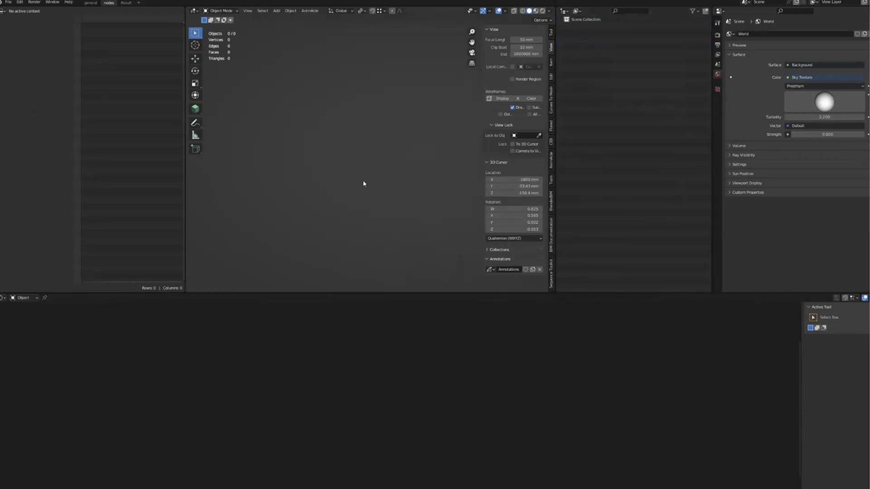
key(shift+c)
Step: Add a plane to the empty scene and view it from above
key(shift+a)
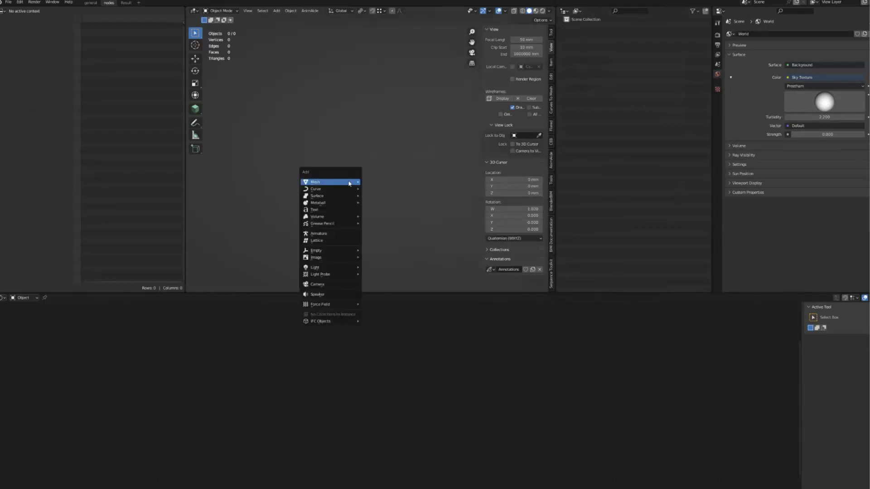
mouse_move(339, 185)
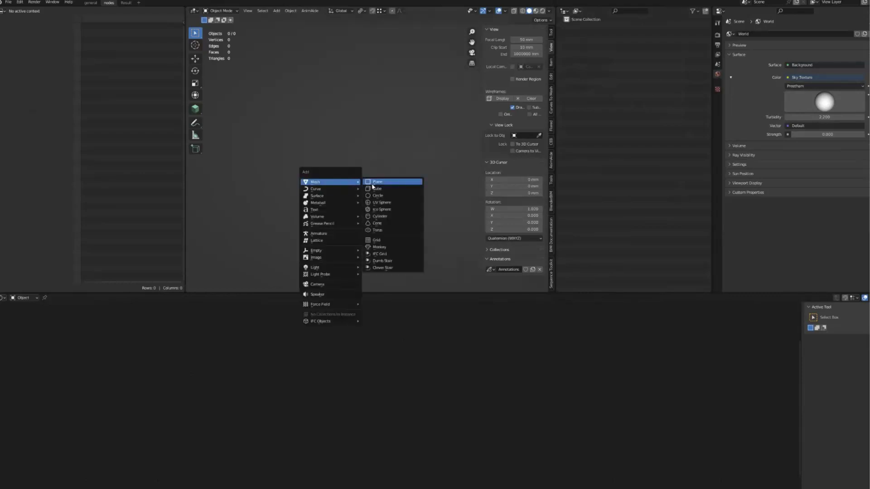
click(386, 185)
middle_drag(359, 236, 384, 192)
scroll(384, 192, up, 4)
middle_drag(463, 106, 399, 160)
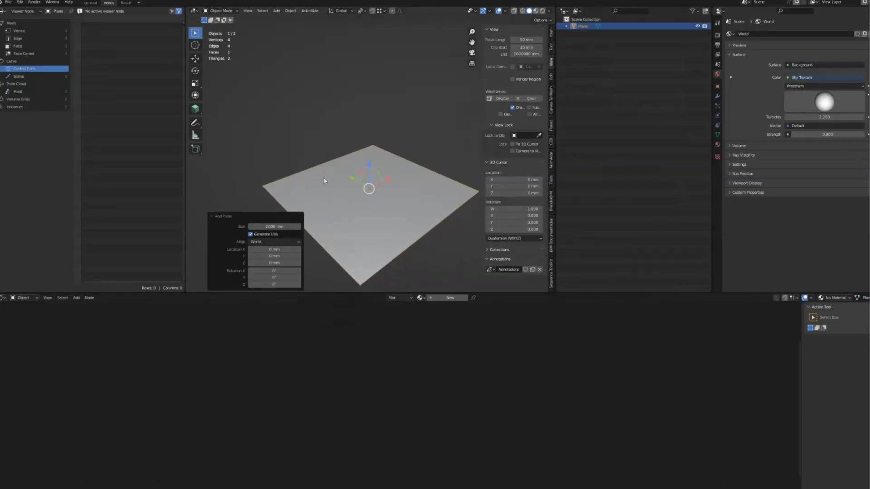
scroll(344, 146, down, 3)
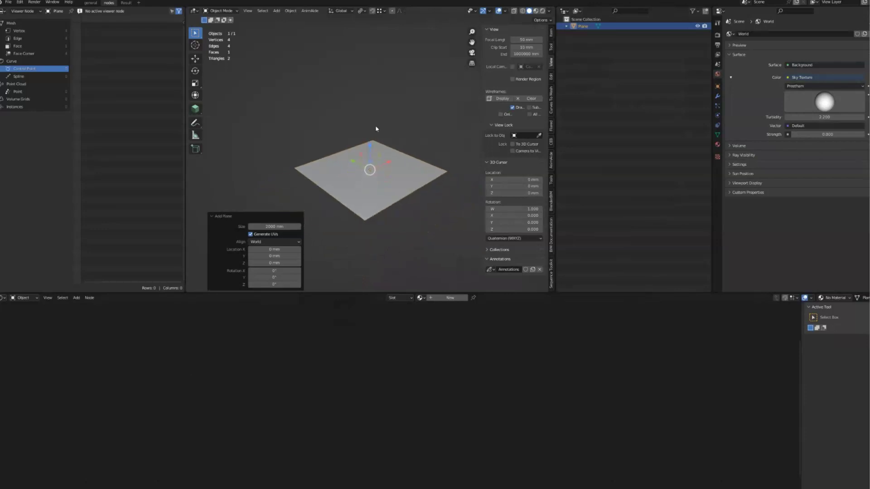
click(212, 217)
middle_drag(211, 219, 343, 150)
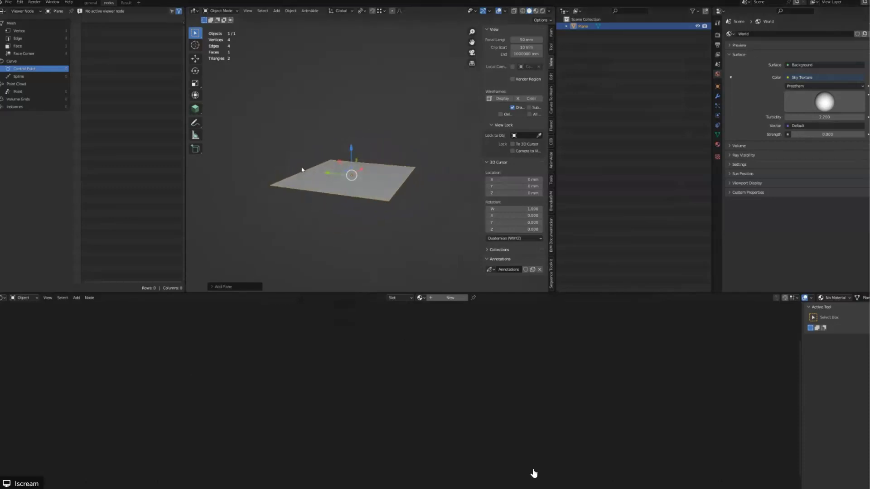
mouse_move(301, 169)
middle_down()
mouse_move(284, 189)
mouse_move(280, 180)
mouse_move(306, 168)
middle_up()
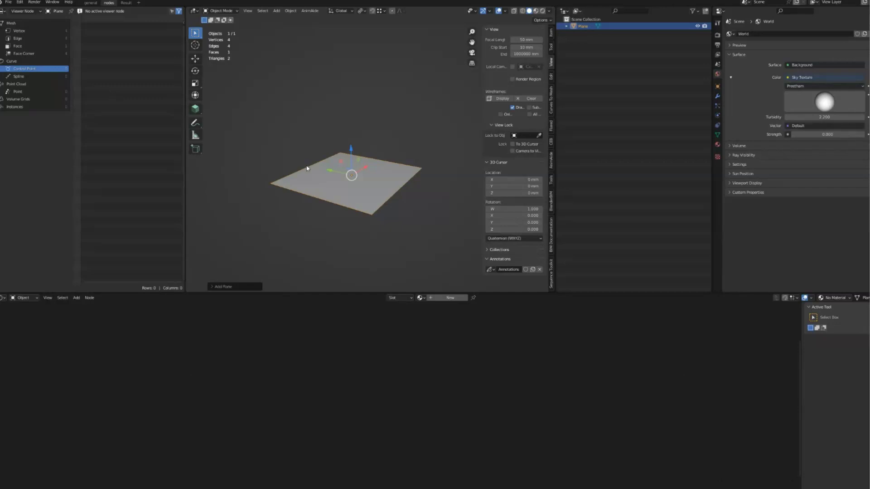
Step: Add a Suzanne monkey head mesh at a chosen 3D cursor spot
shift+right_click(326, 177)
key(shift+a)
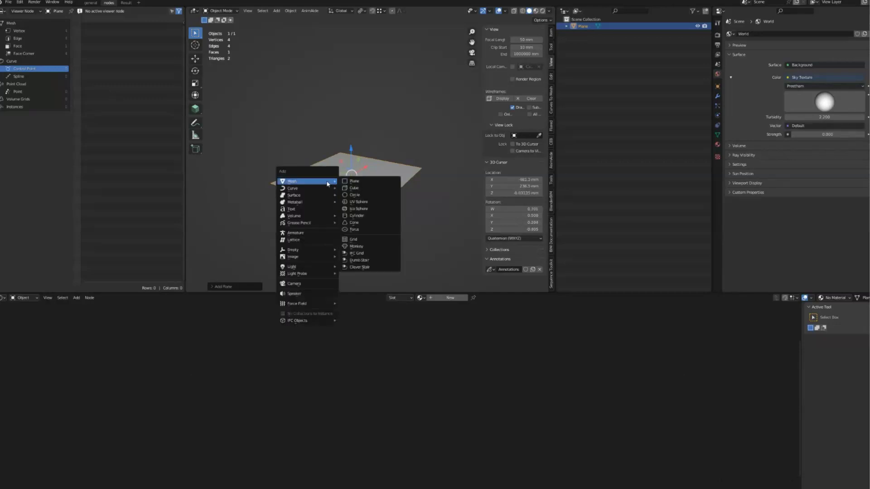
mouse_move(300, 185)
click(367, 246)
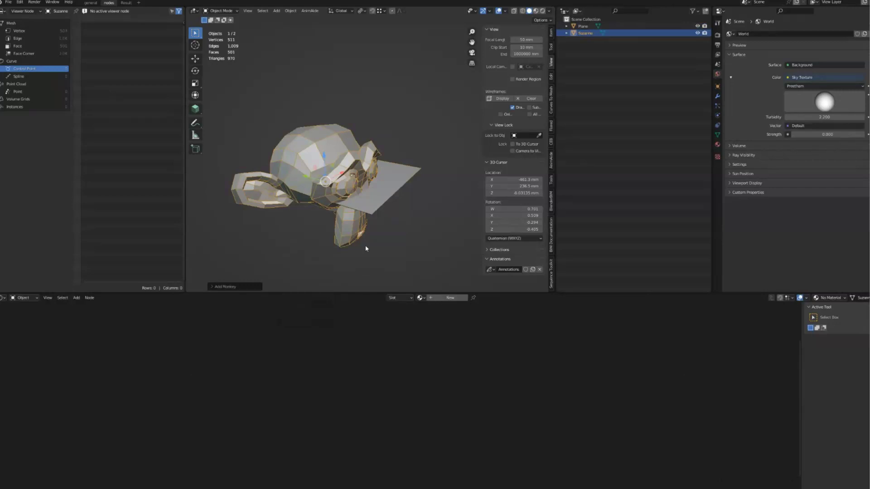
Step: Scale the plane up twice into a large ground plane
click(384, 192)
key(s)
click(219, 250)
key(s)
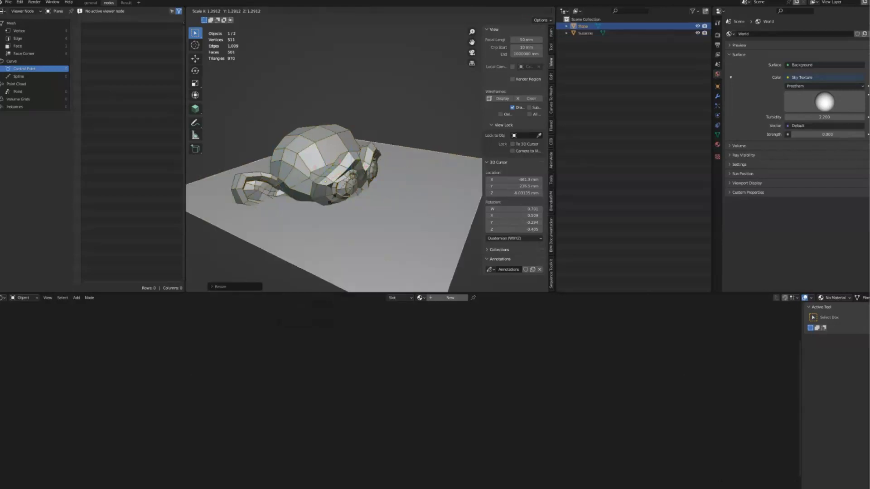
click(256, 257)
Step: Raise the monkey head along Z so it sits above the plane
click(349, 148)
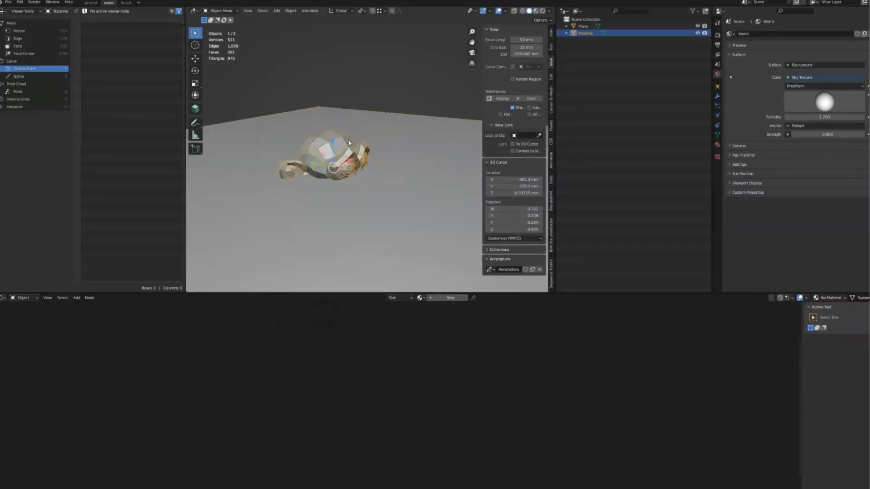
key(g)
key(z)
click(310, 164)
scroll(310, 164, down, 5)
middle_drag(329, 147, 345, 161)
scroll(345, 161, up, 5)
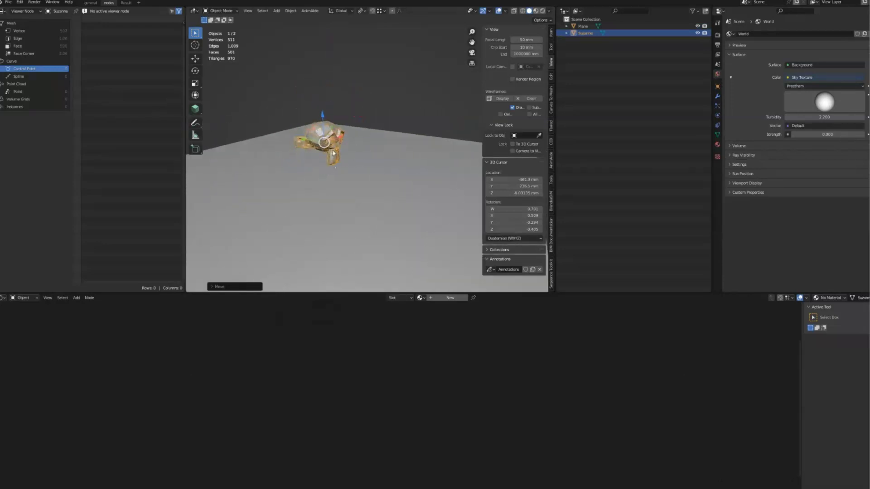
Step: Orbit around the scene and place the 3D cursor for the next object
middle_drag(355, 116, 354, 135)
key(d)
mouse_move(311, 145)
mouse_down()
mouse_move(322, 175)
mouse_move(303, 153)
mouse_up()
middle_drag(374, 122, 322, 175)
shift+right_click(343, 167)
key(shift+a)
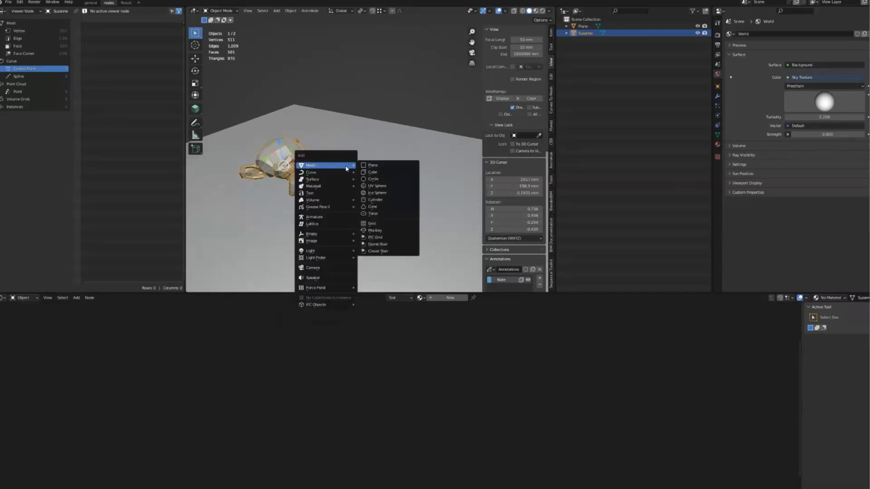
Step: Add a cube, lift it above the plane and enter Edit Mode
click(376, 175)
middle_drag(350, 183, 343, 156)
drag(343, 146, 342, 125)
key(Tab)
click(336, 99)
Step: Extrude the cube's top face upward and a side face out sideways twice
click(336, 123)
key(e)
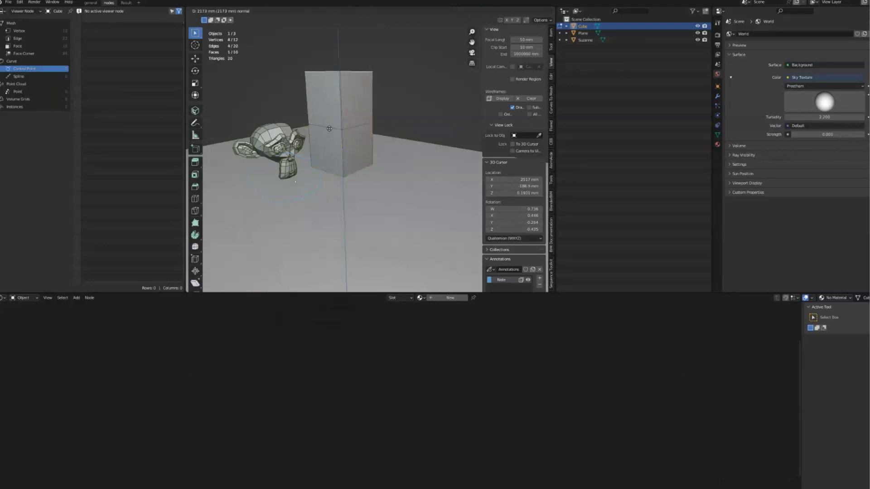
click(331, 128)
click(349, 112)
key(e)
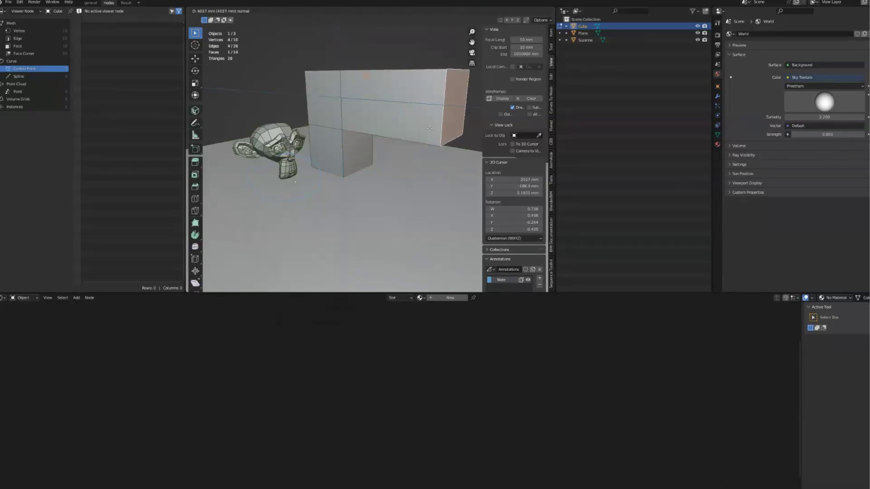
click(432, 128)
key(e)
click(506, 136)
Step: Extrude a leg down from the far end and raise the middle vertices to thin the crossbar
middle_drag(457, 174, 317, 168)
click(359, 146)
key(e)
click(339, 221)
scroll(337, 163, down, 5)
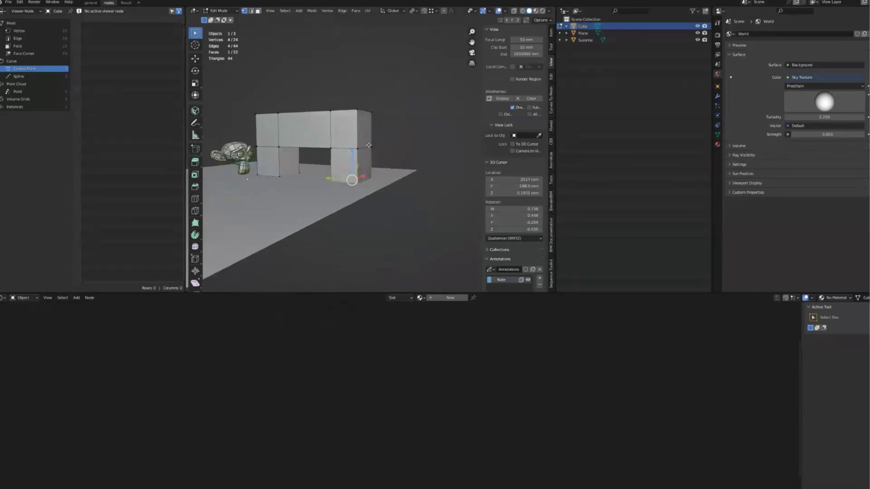
key(1)
key(alt+z)
drag(413, 131, 237, 155)
drag(311, 123, 312, 106)
mouse_move(312, 107)
middle_down()
mouse_move(302, 124)
mouse_move(290, 118)
mouse_move(313, 127)
mouse_move(304, 123)
mouse_move(312, 103)
middle_up()
Step: Select the crossbar's three top faces and lower them slightly
key(2)
key(3)
click(293, 108)
key(alt+z)
click(330, 101)
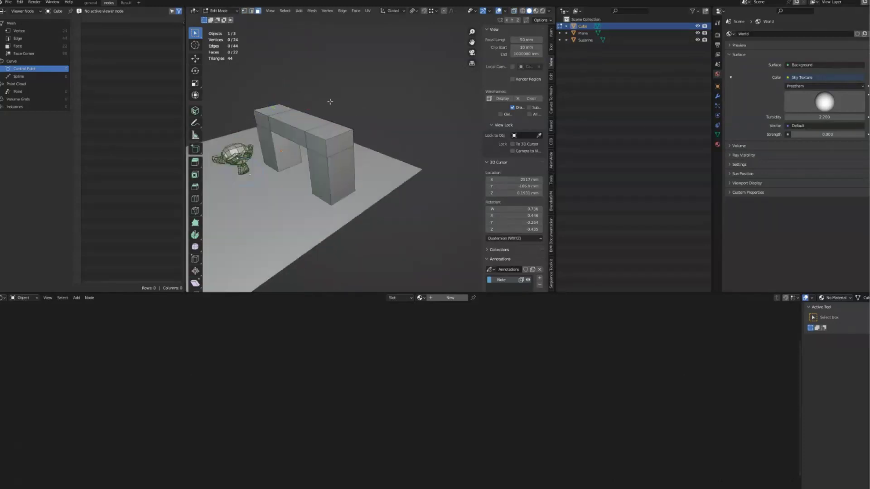
click(274, 109)
shift+click(297, 119)
shift+click(329, 128)
middle_drag(323, 124, 341, 113)
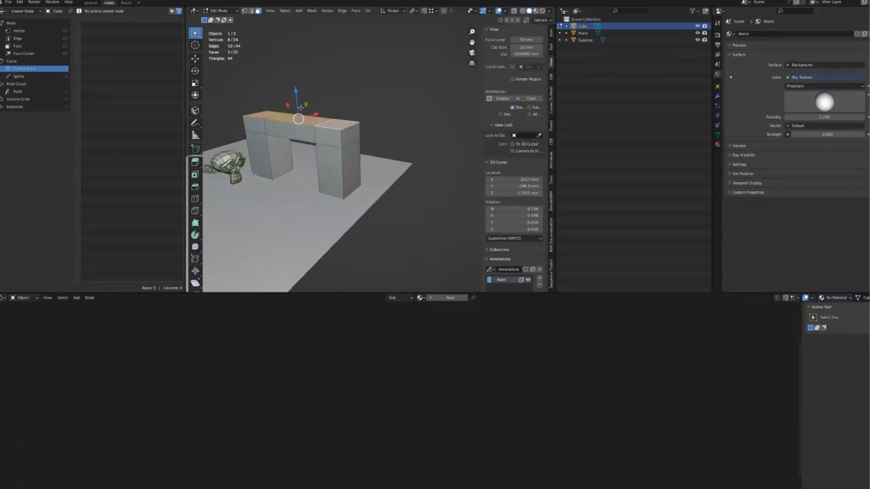
drag(297, 95, 282, 134)
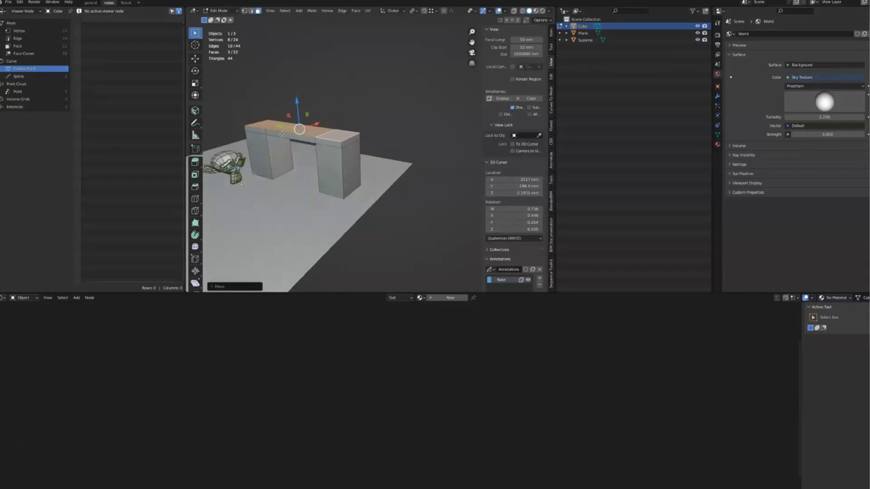
Step: Extrude the three top faces upward and scale them into an overhanging top
key(e)
click(284, 134)
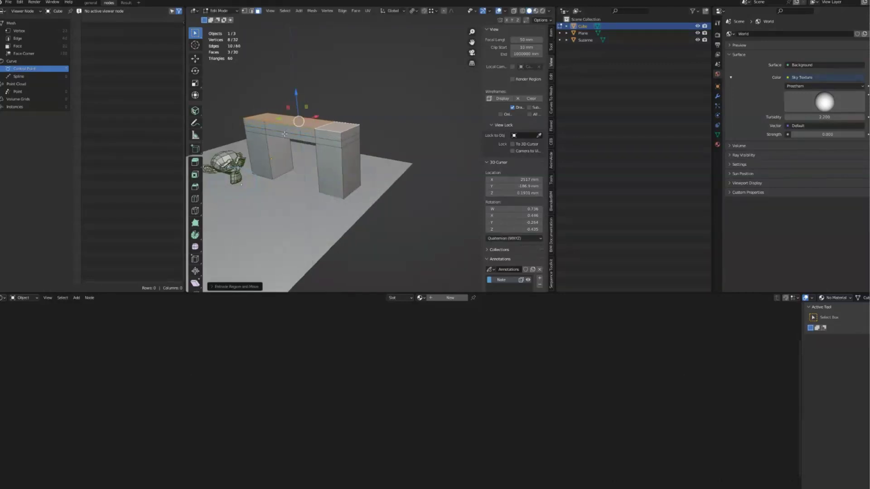
key(s)
click(347, 141)
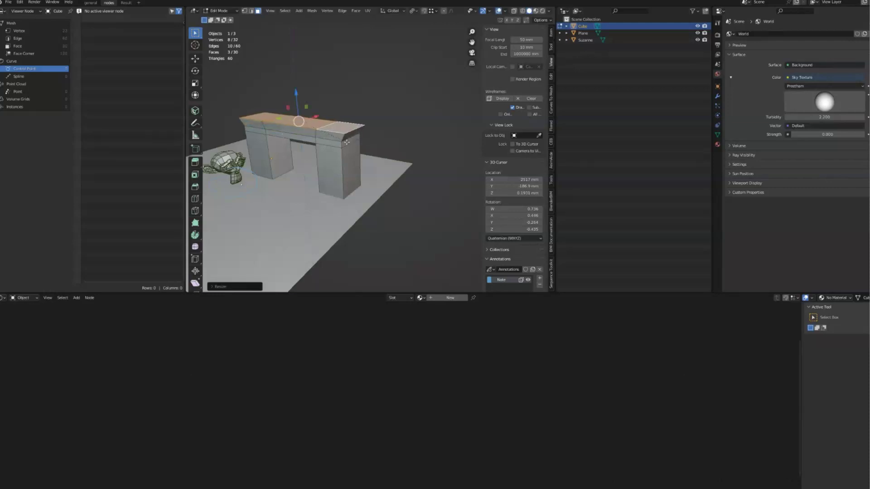
middle_drag(309, 125, 392, 126)
click(392, 127)
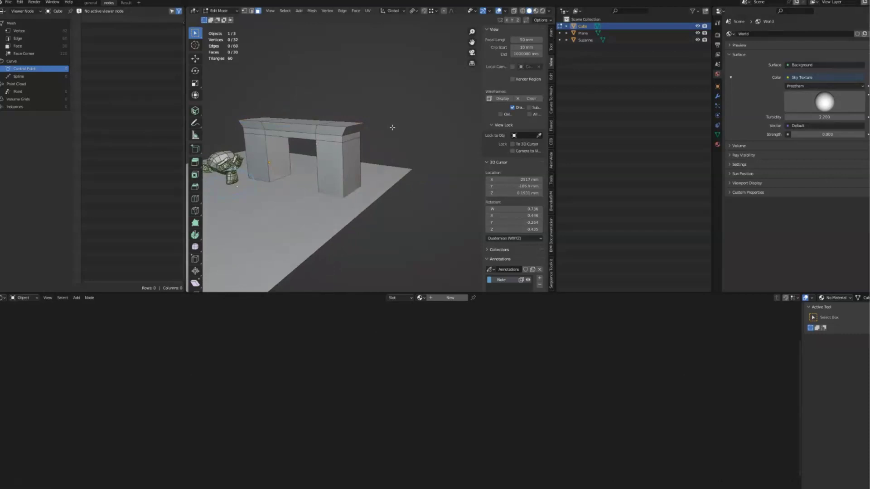
scroll(394, 127, up, 5)
Step: Add a centred loop cut around the tabletop and push the edge loop outward with Alt+S
key(ctrl+r)
click(387, 118)
right_click(388, 119)
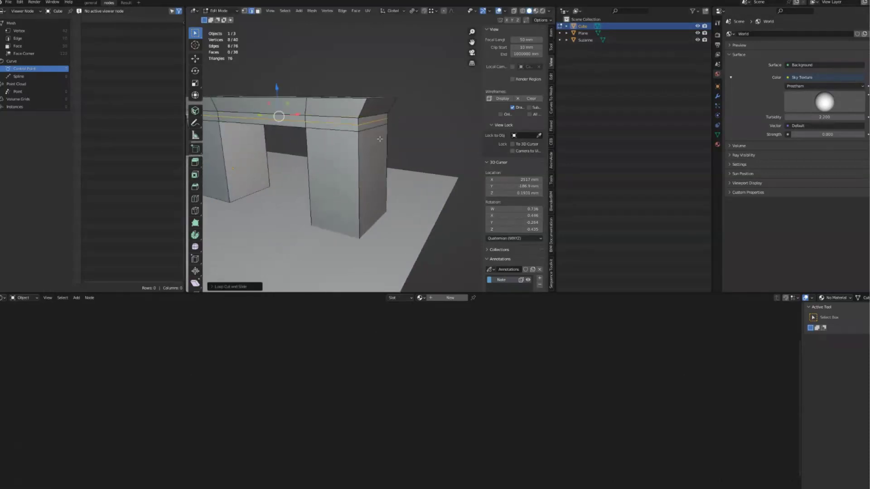
key(g)
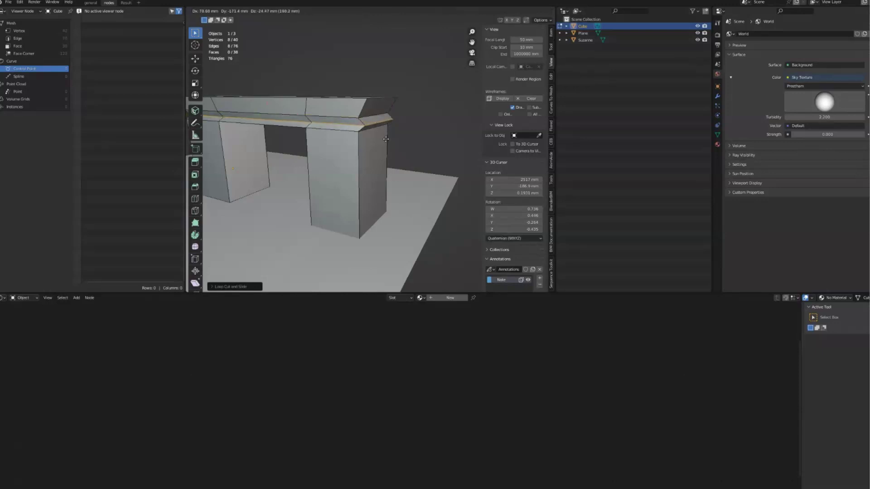
click(387, 139)
scroll(363, 138, down, 2)
middle_drag(363, 137, 324, 151)
key(ctrl+z)
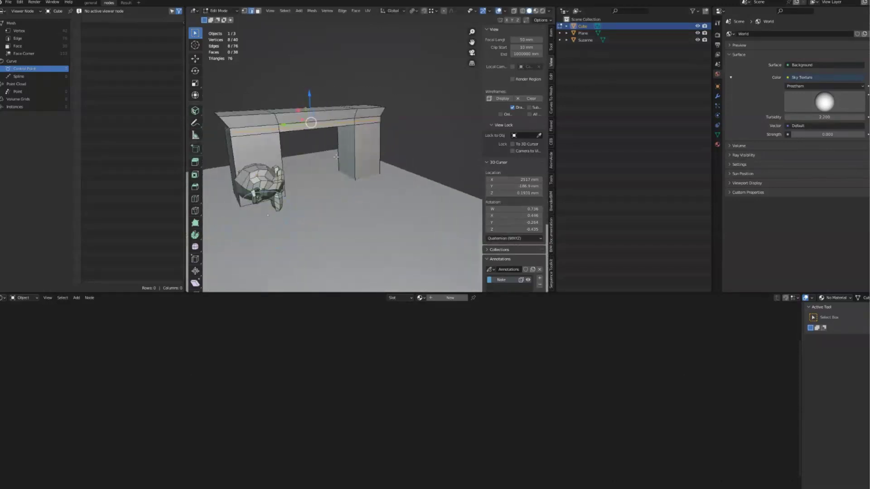
key(alt+s)
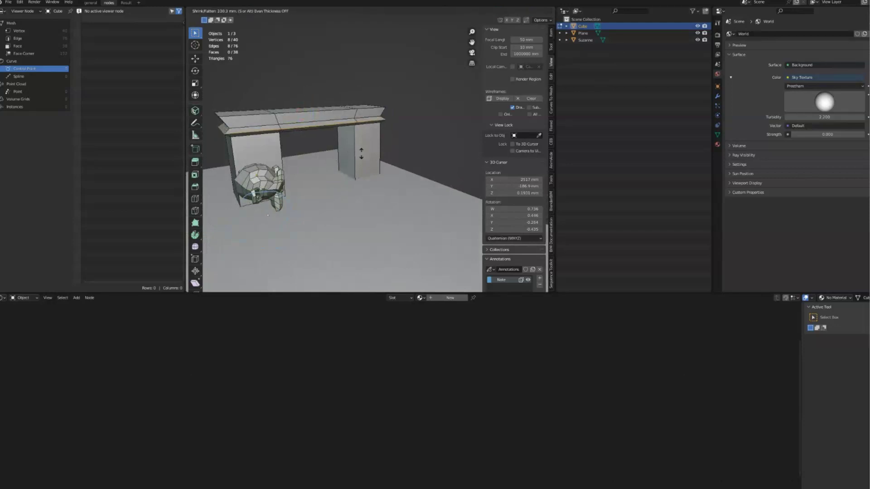
click(341, 157)
Step: Face-select the three top faces of the table and raise them
click(373, 107)
key(1)
key(2)
key(3)
click(365, 107)
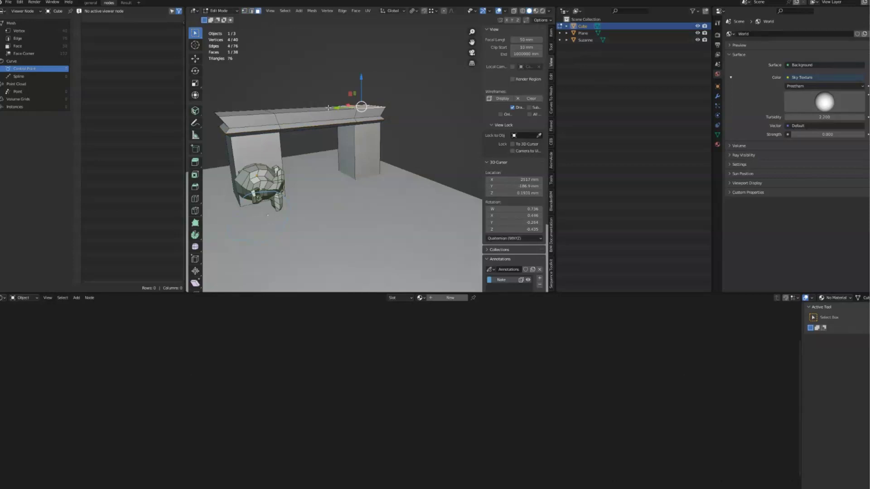
alt+click(261, 110)
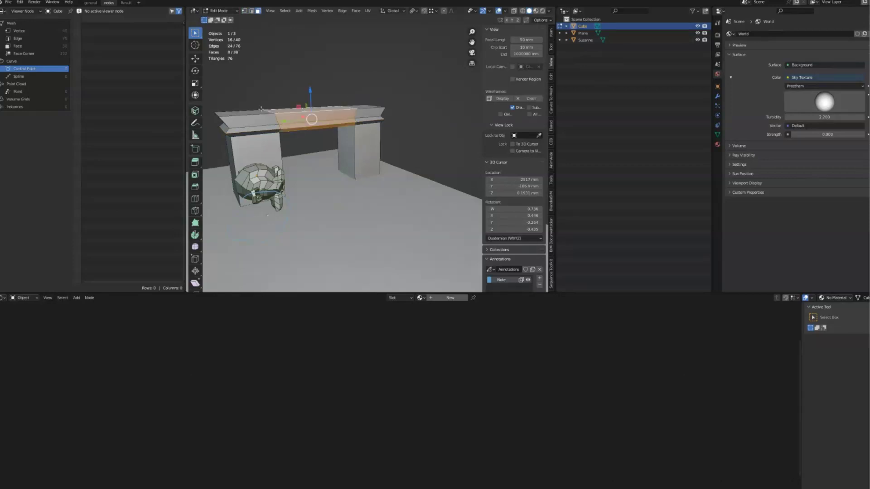
click(277, 84)
click(363, 108)
middle_drag(360, 109, 339, 137)
ctrl+click(247, 122)
drag(302, 89, 300, 73)
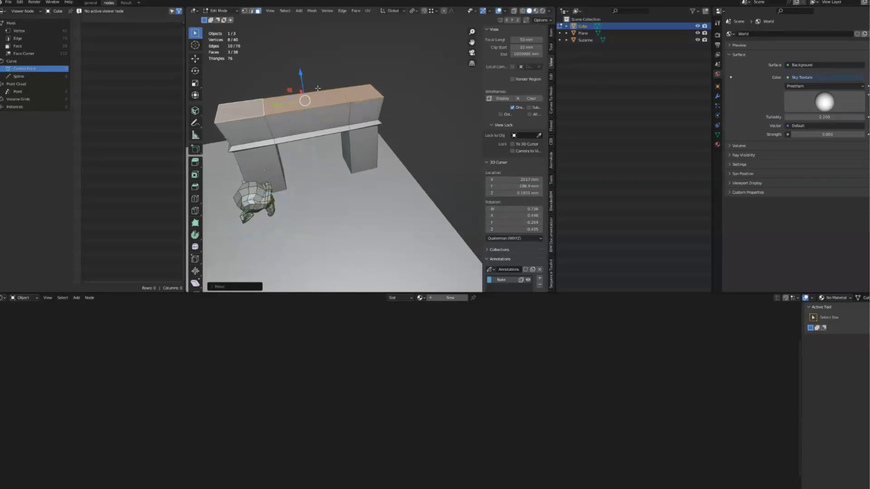
Step: Widen the top faces along X and return the table to Object Mode
key(KP_7)
key(s)
key(x)
click(340, 151)
key(Tab)
middle_drag(333, 93, 353, 116)
Step: Change the Note annotation colour to red-orange
key(KP_1)
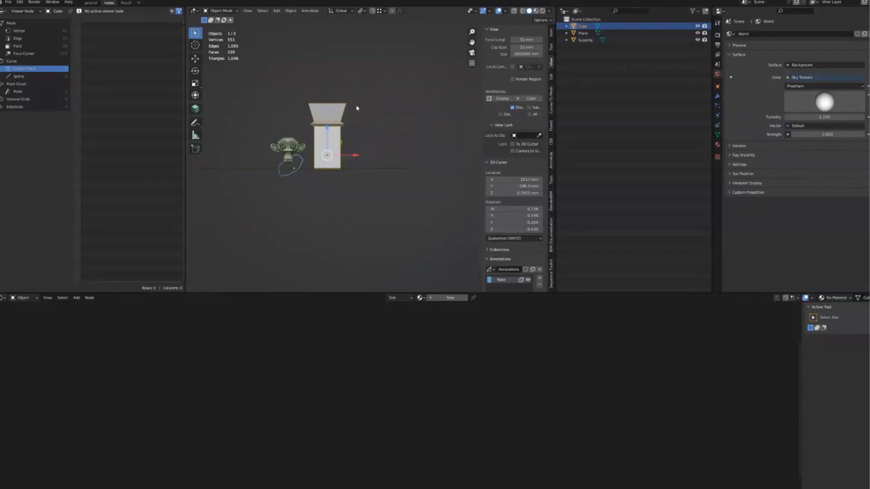
key(KP_7)
scroll(310, 136, up, 3)
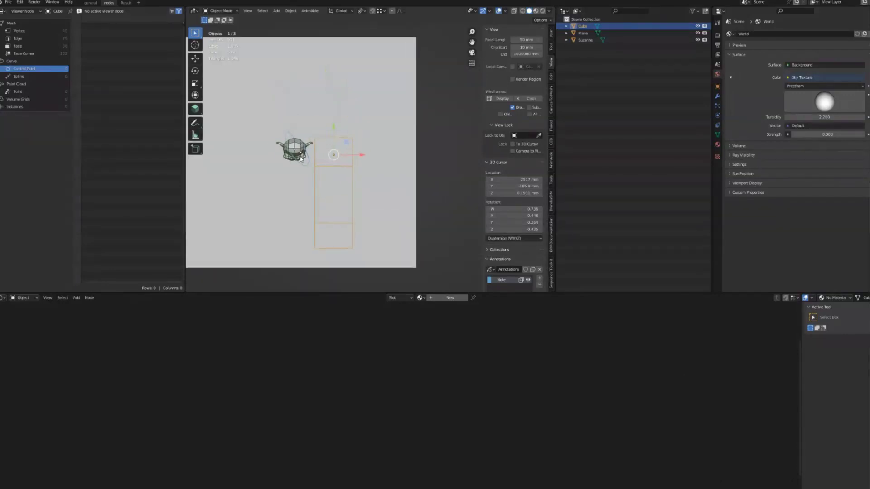
middle_drag(309, 137, 332, 115)
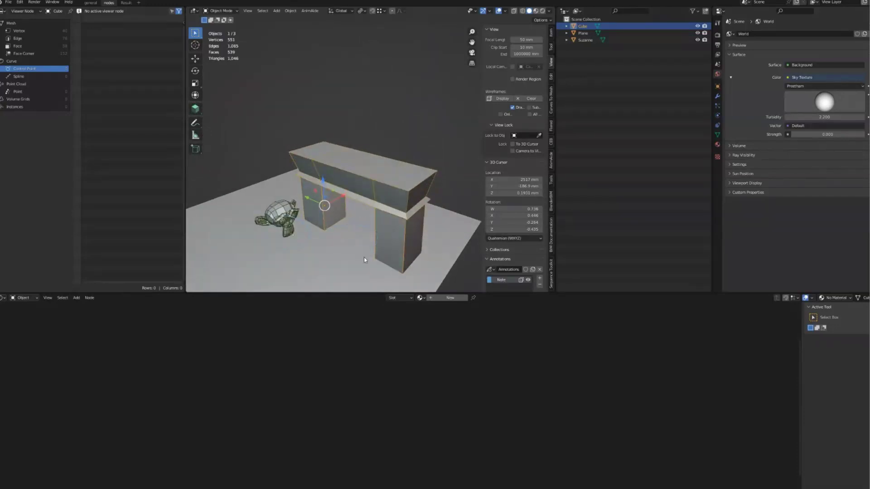
click(489, 280)
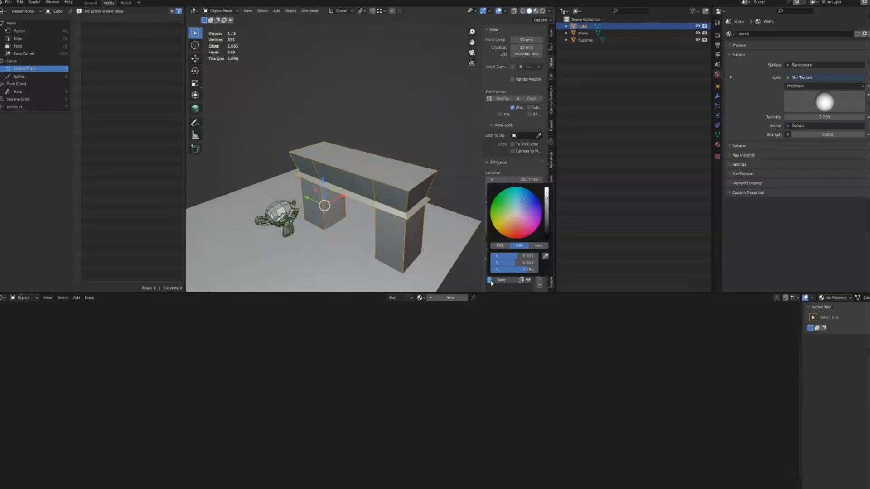
click(516, 232)
Step: Zoom out over the scene and box-select the table, plane and Suzanne together
mouse_move(378, 197)
middle_down()
mouse_move(352, 234)
mouse_move(316, 229)
middle_up()
scroll(353, 234, up, 1)
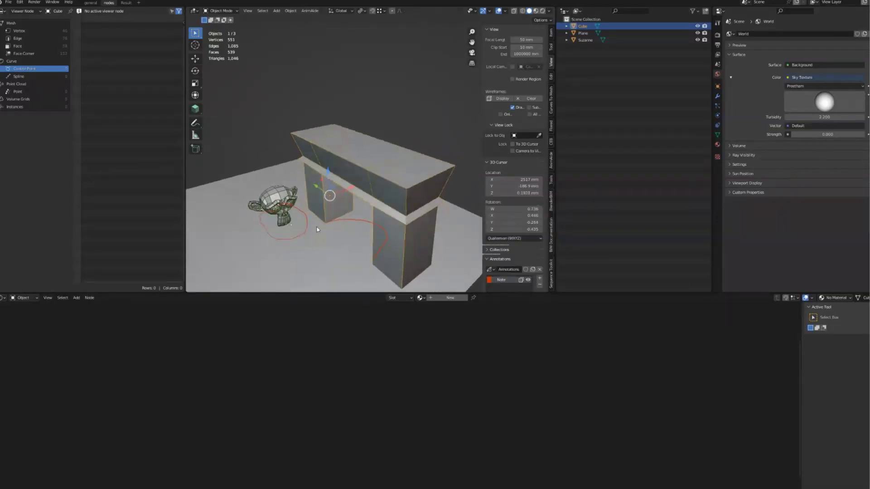
key(KP_7)
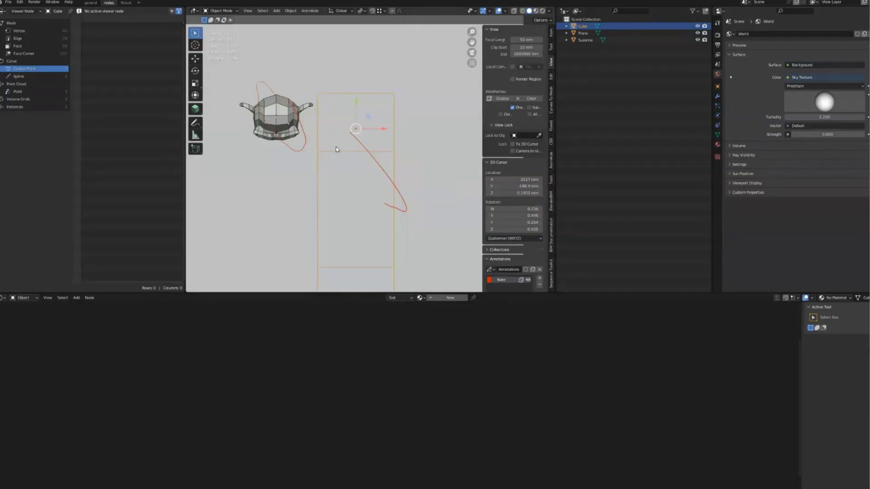
ctrl+middle_drag(298, 39, 370, 161)
mouse_move(331, 180)
middle_down()
mouse_move(345, 186)
mouse_move(337, 182)
middle_up()
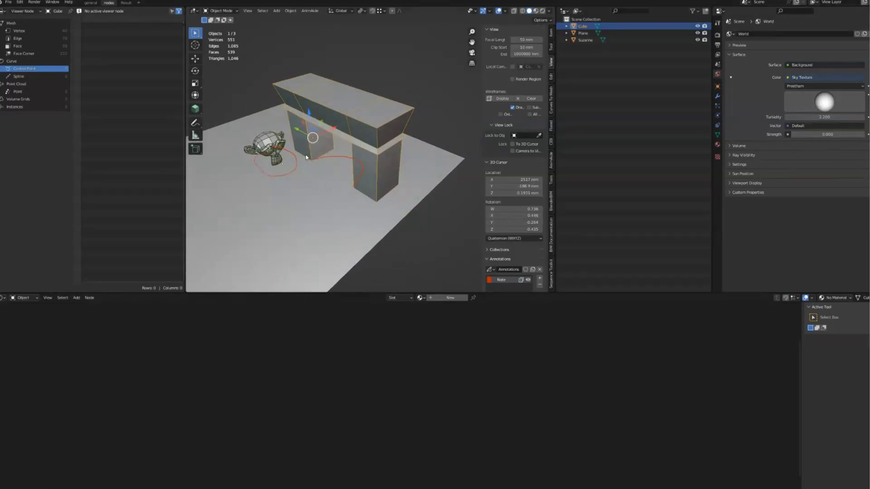
middle_drag(306, 157, 336, 170)
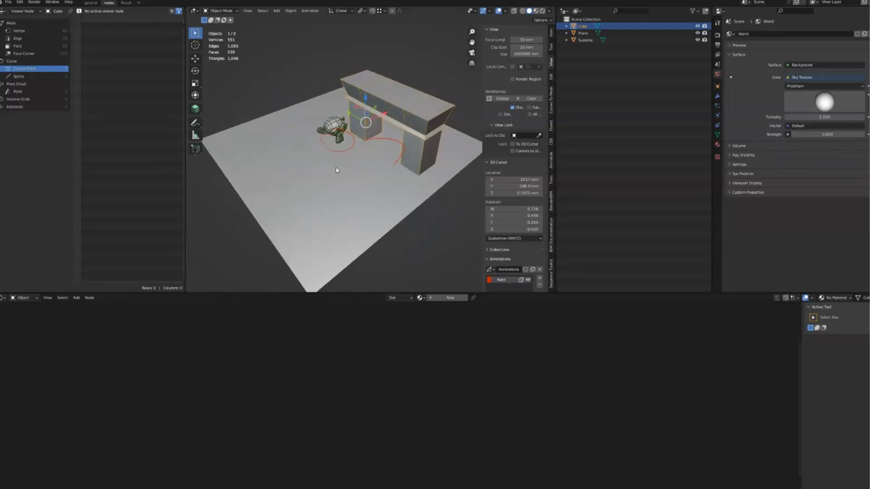
click(433, 241)
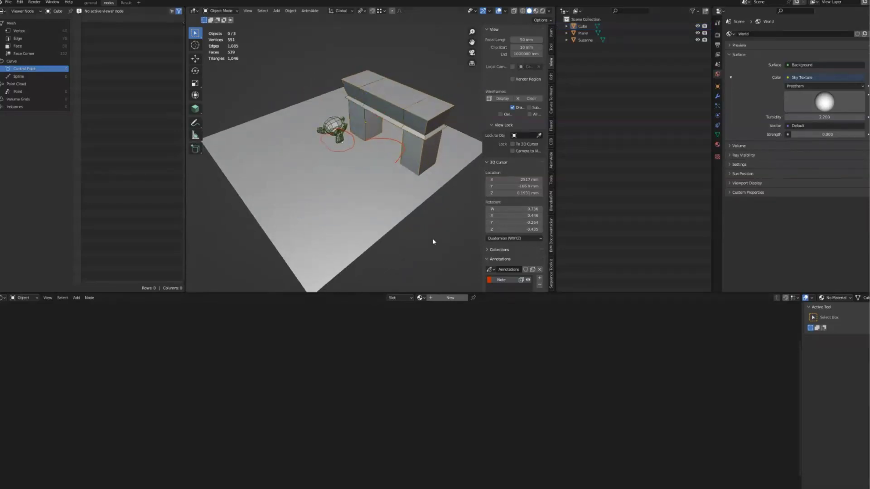
click(354, 192)
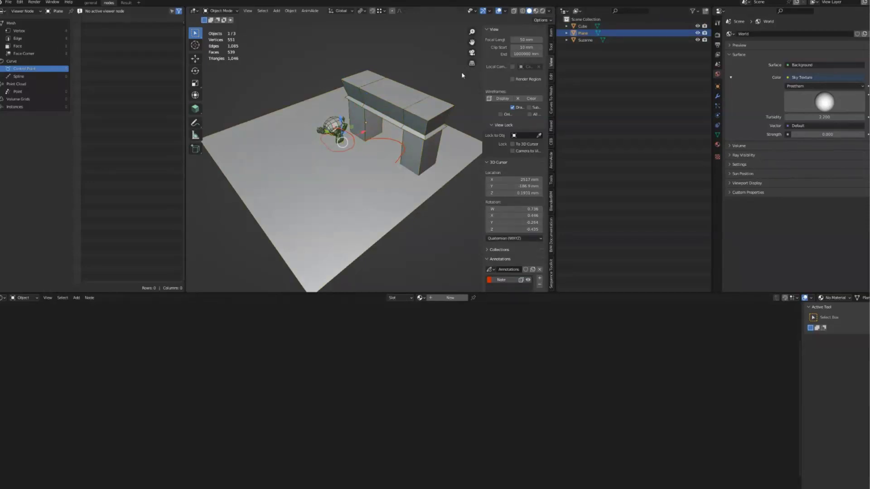
drag(452, 30, 226, 264)
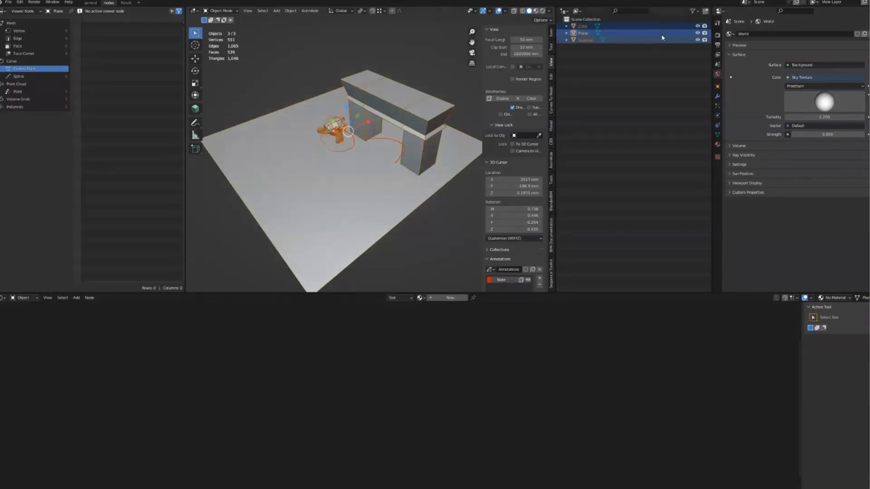
Step: Move the selected table, ground plane and Suzanne into a new collection named swaned
key(m)
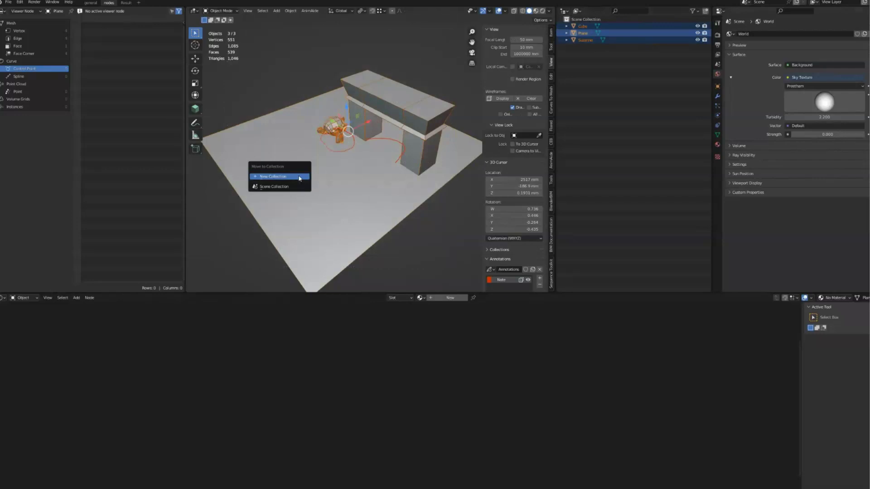
click(299, 177)
text(swaned)
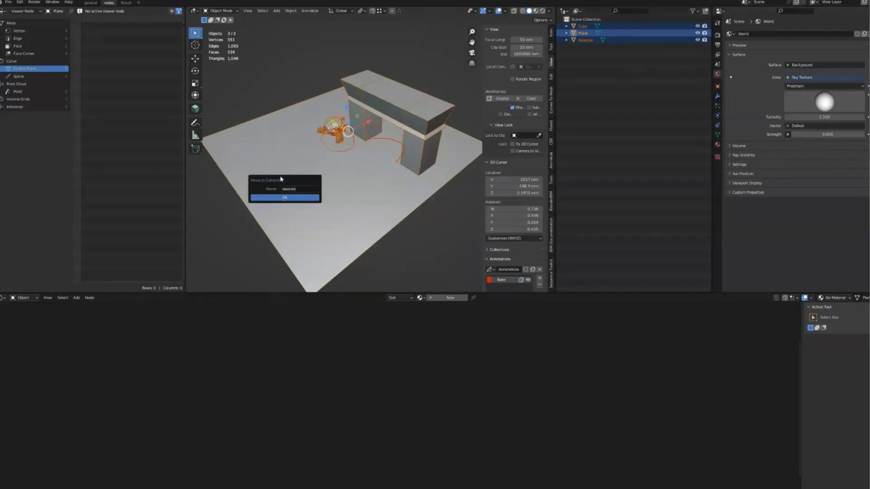
click(288, 190)
text(swaned)
click(286, 199)
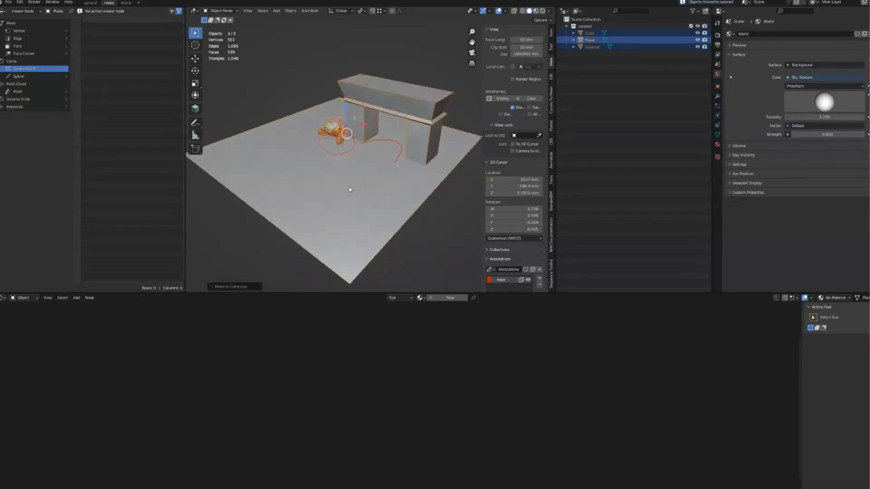
Step: Deselect everything, collapse the swaned collection in the Outliner and orbit the view
click(562, 142)
click(566, 26)
middle_drag(296, 180, 336, 178)
mouse_move(302, 206)
middle_down()
mouse_move(320, 206)
mouse_move(312, 208)
middle_up()
Step: Add a new plane mesh and move it beside the ground plane
shift+right_click(311, 206)
key(shift+a)
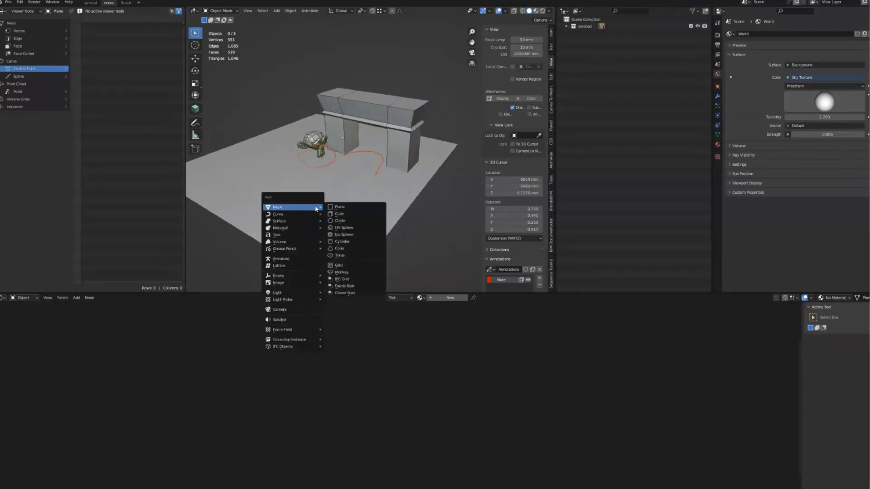
click(338, 207)
mouse_move(332, 208)
middle_down()
mouse_move(303, 186)
mouse_move(310, 221)
mouse_move(346, 204)
middle_up()
key(g)
click(273, 186)
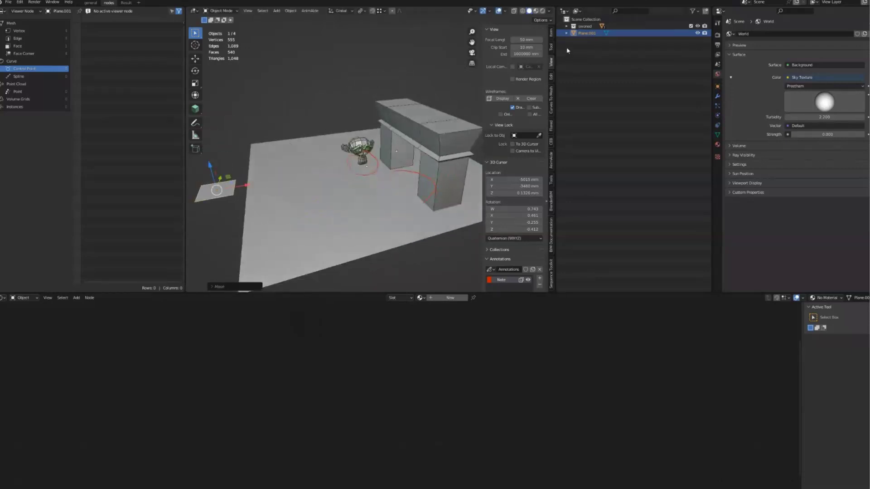
Step: Rename the new plane to snow and show the Geometry Nodes editor
double_click(587, 33)
text(s)
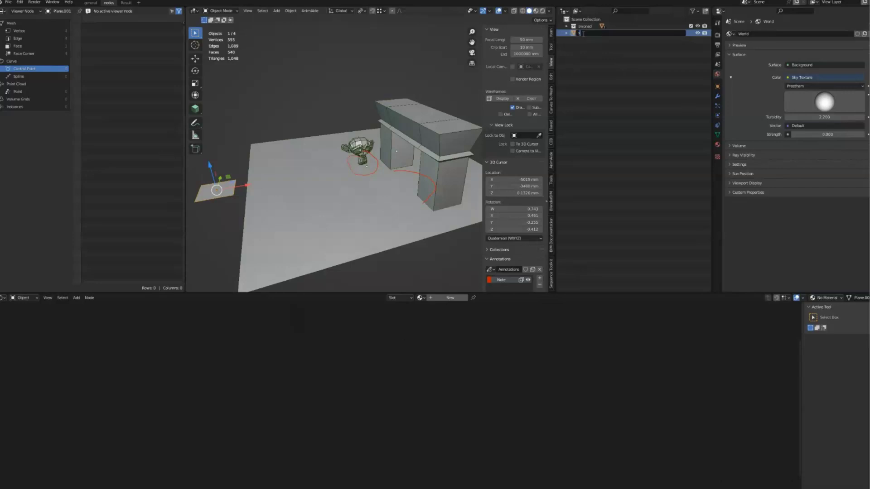
text(now)
key(Return)
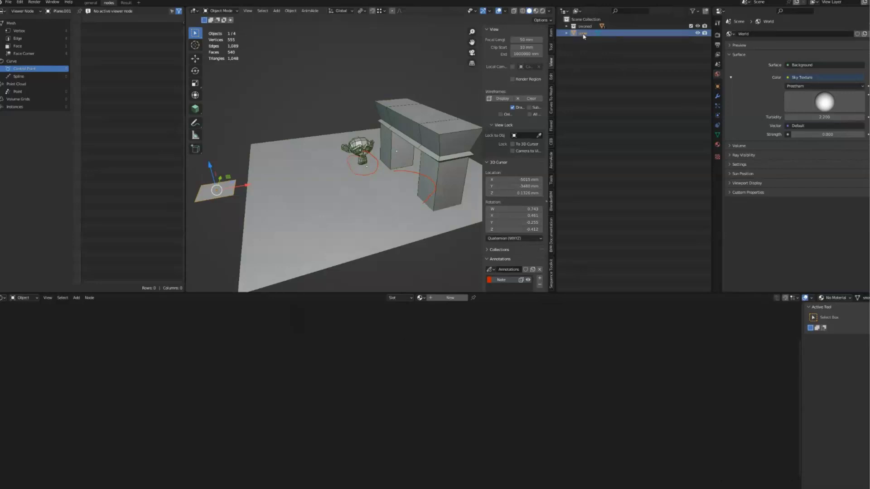
mouse_move(313, 189)
middle_down()
mouse_move(338, 178)
mouse_move(325, 201)
mouse_move(330, 193)
middle_up()
click(449, 298)
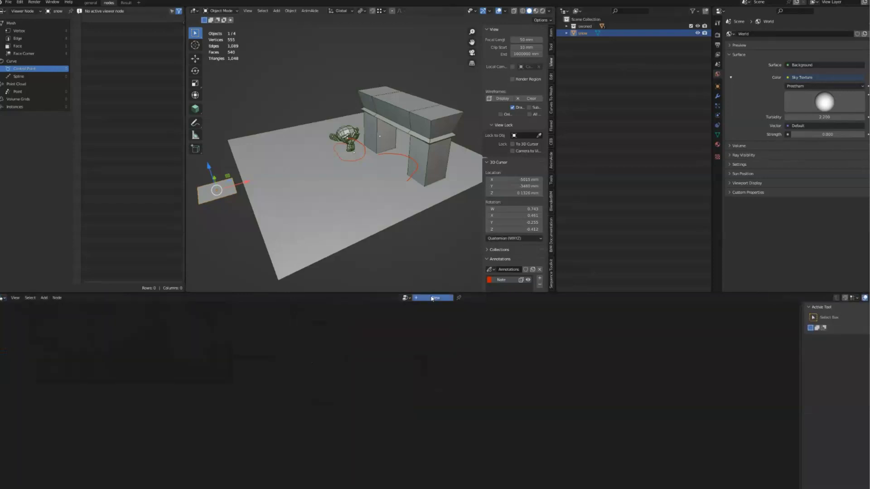
Step: Create a new Geometry Nodes tree for the snow plane
click(433, 298)
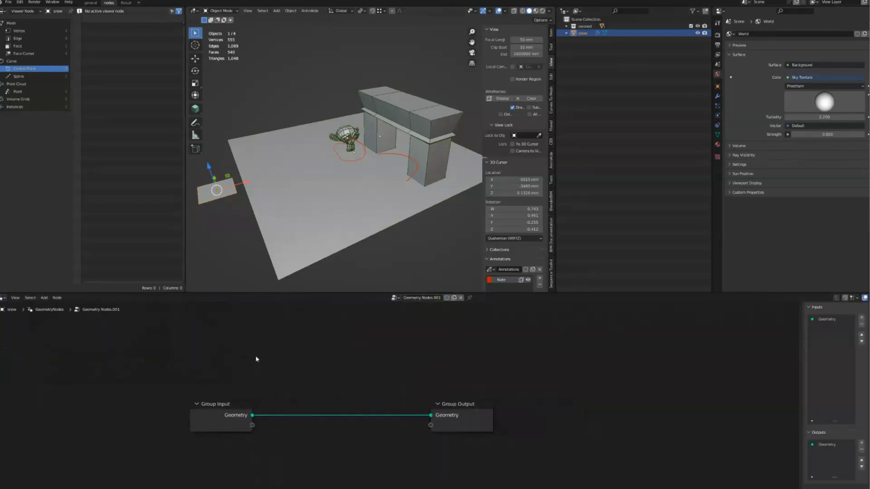
scroll(284, 349, up, 1)
scroll(285, 349, down, 5)
middle_drag(236, 204, 278, 197)
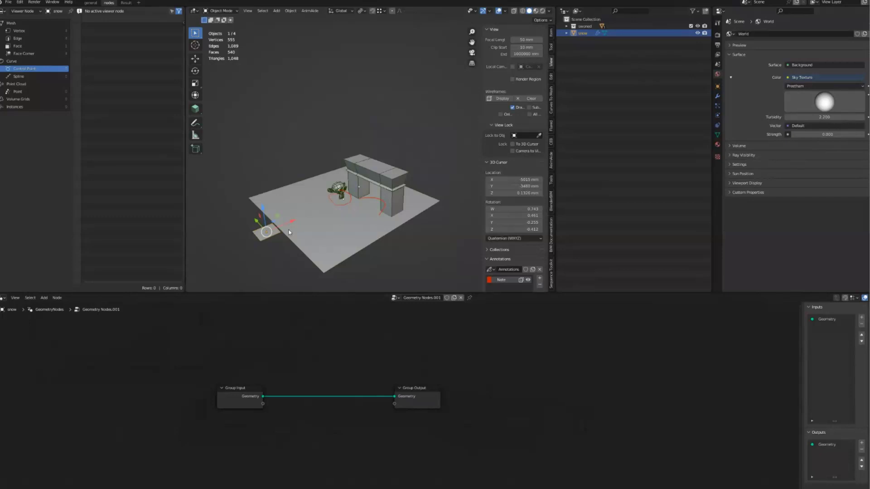
Step: Raise the snow plane high above the scene, then move it down and to the left
drag(291, 221, 355, 104)
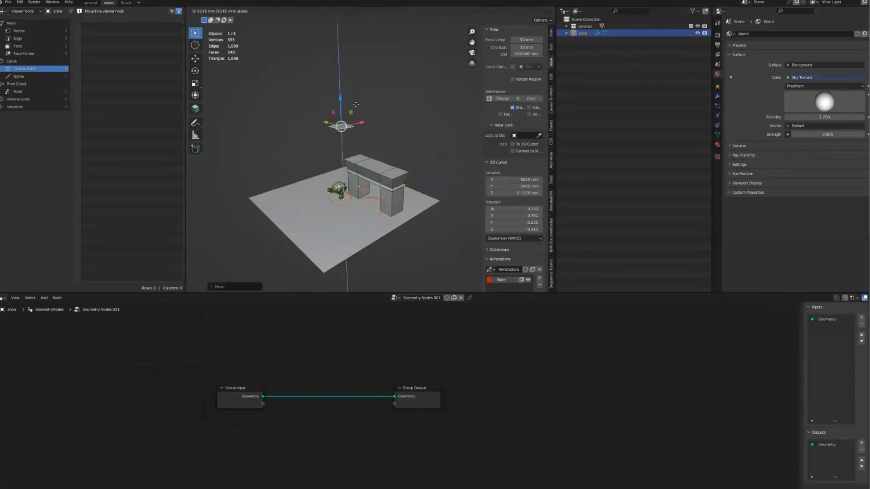
click(345, 92)
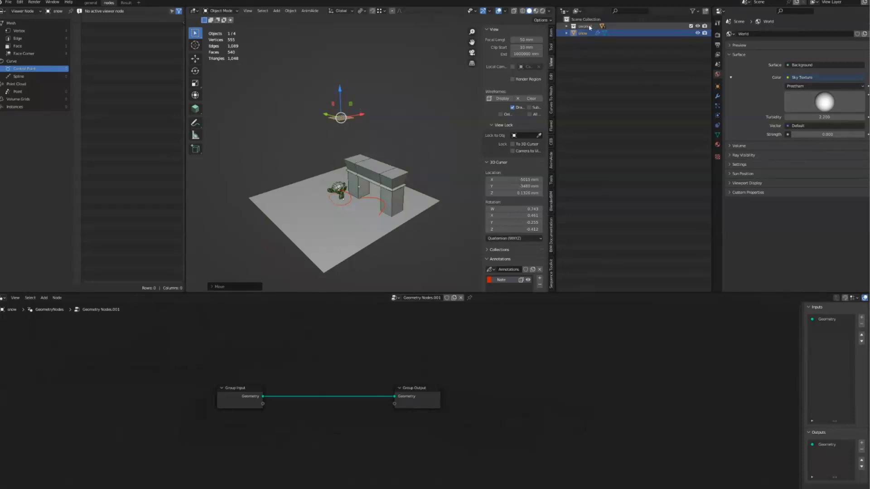
mouse_move(330, 162)
middle_down()
mouse_move(327, 179)
mouse_move(321, 167)
middle_up()
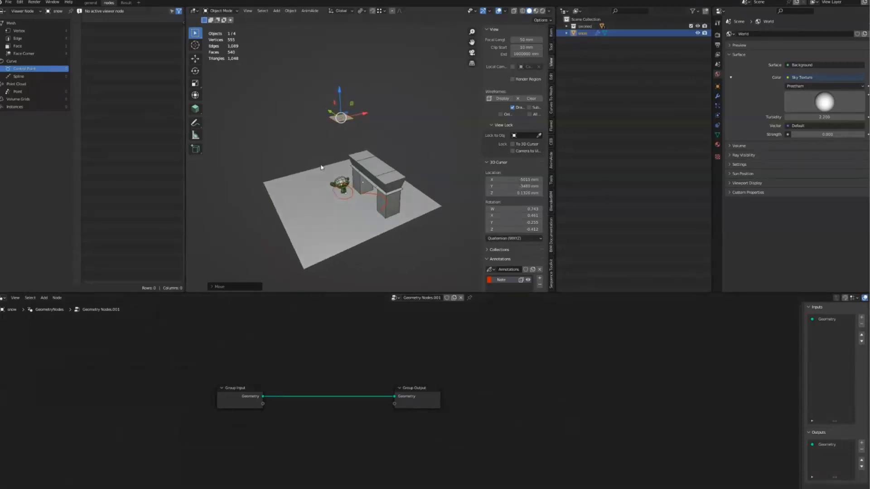
drag(352, 104, 245, 197)
key(shift+a)
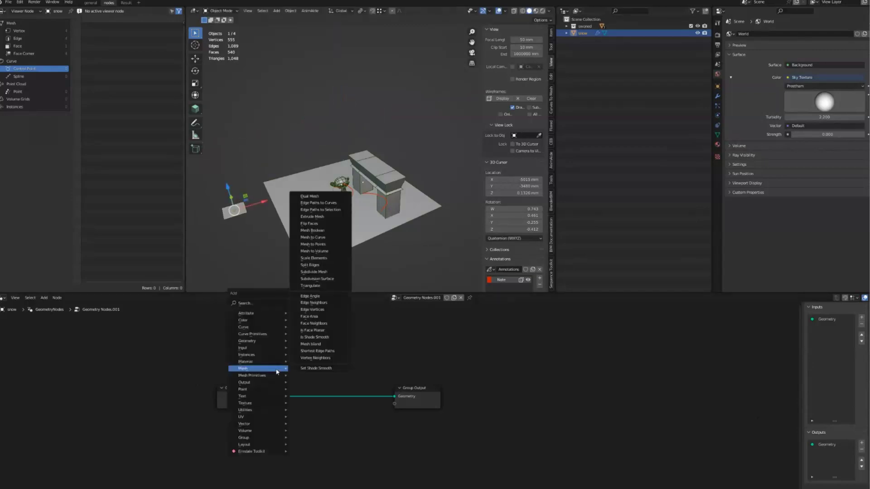
Step: Add a Grid mesh primitive node and wire its Mesh into the Group Output Geometry
mouse_move(261, 377)
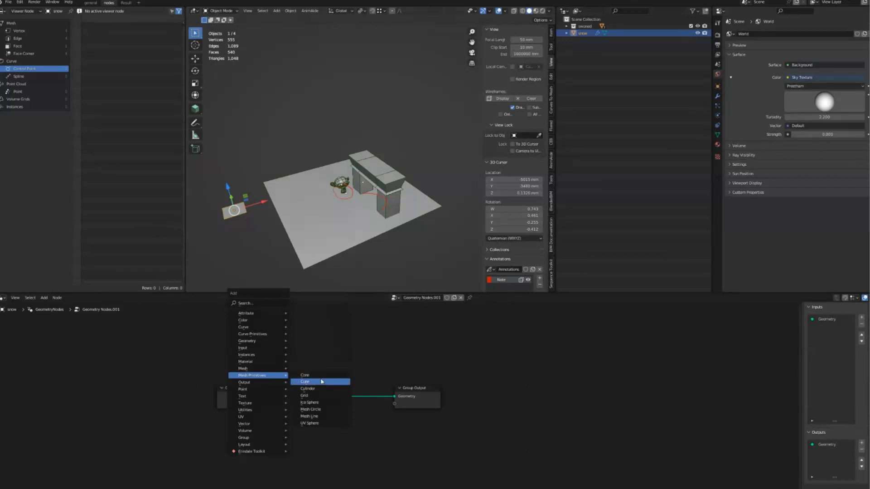
click(305, 396)
click(263, 325)
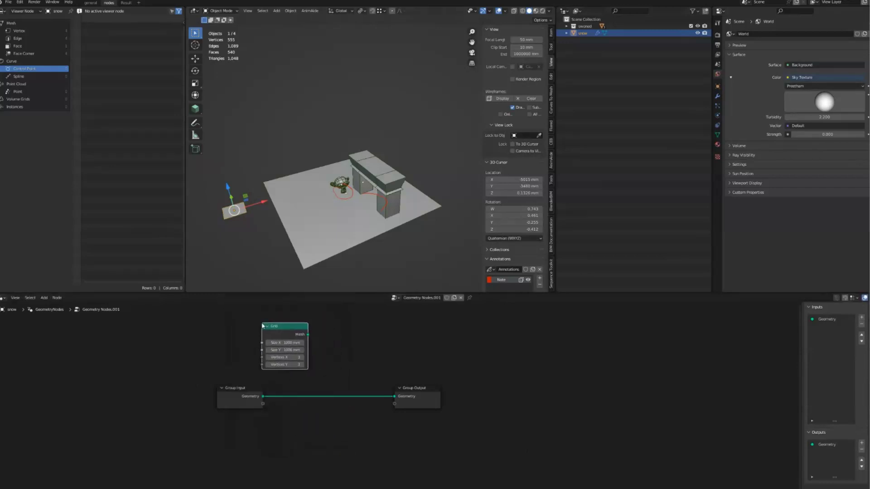
drag(308, 335, 394, 397)
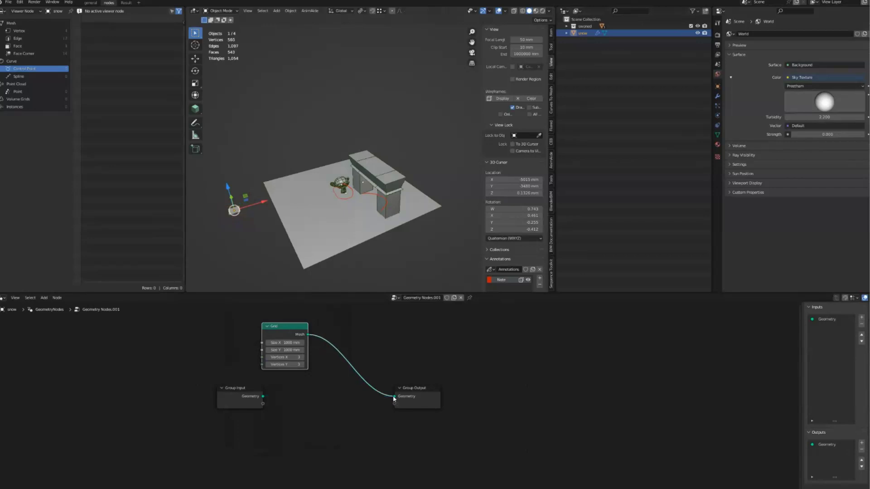
middle_drag(251, 207, 268, 195)
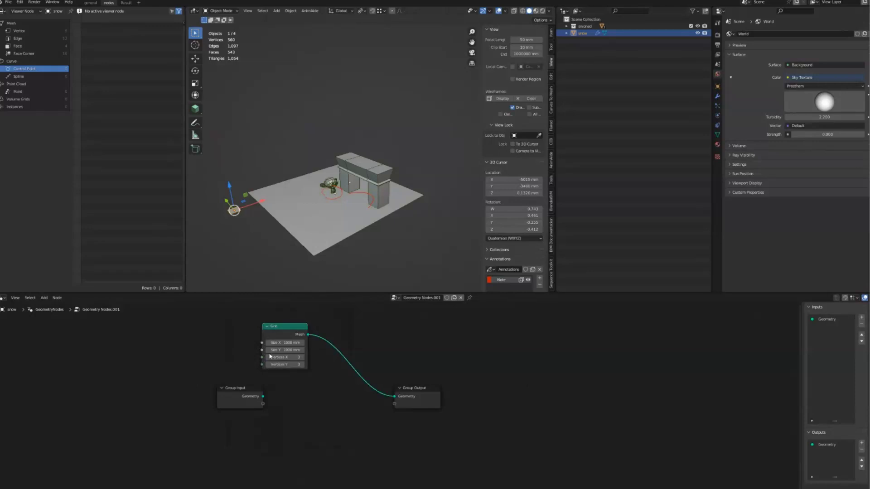
drag(287, 333, 244, 332)
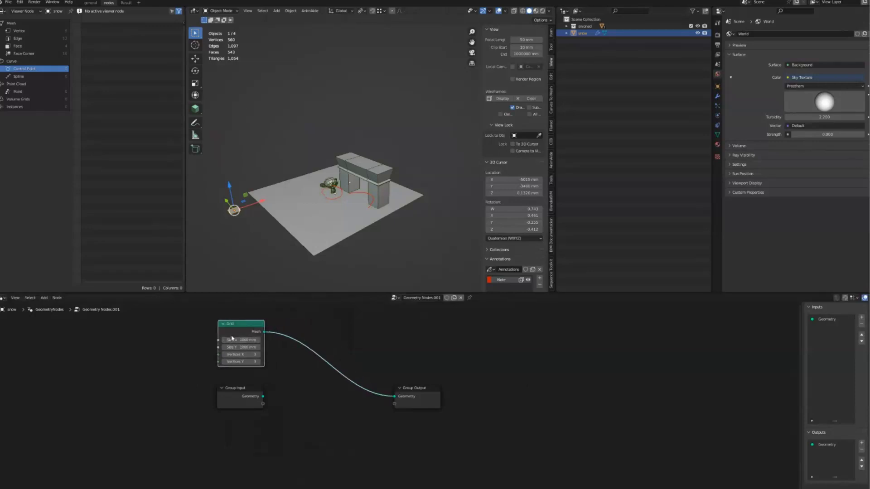
click(300, 224)
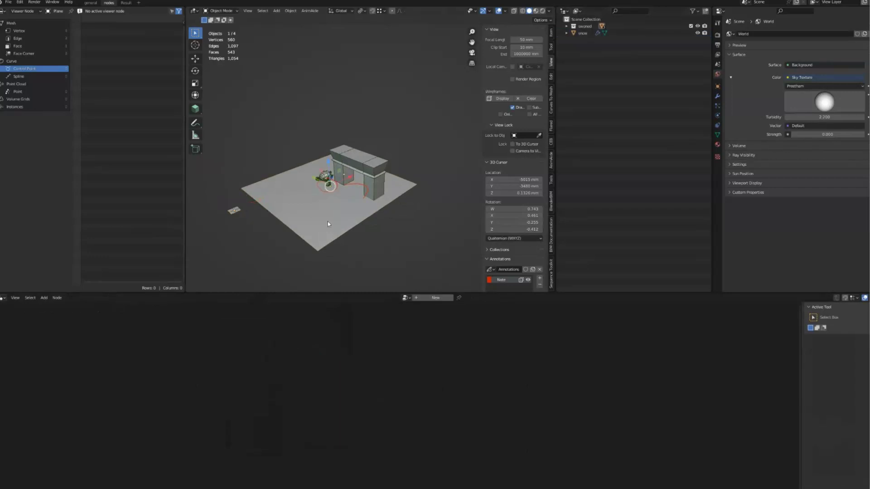
Step: Annotate the viewport with strokes outlining the planned snow area above the roof and arch
drag(239, 181, 252, 98)
drag(345, 62, 434, 88)
drag(306, 125, 304, 249)
mouse_move(293, 72)
mouse_down()
mouse_move(446, 110)
mouse_move(263, 81)
mouse_move(393, 90)
mouse_move(427, 110)
mouse_move(374, 117)
mouse_up()
drag(279, 116, 280, 202)
drag(306, 130, 308, 213)
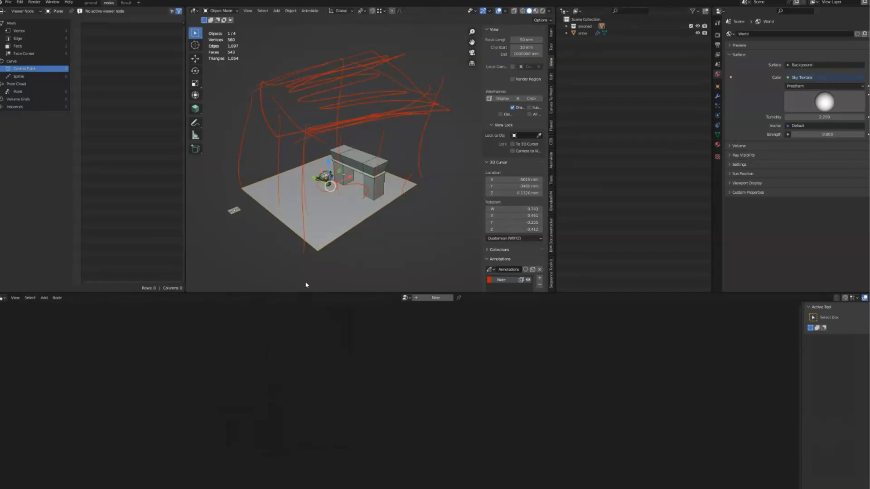
Step: Delete the annotation layer and reselect the snow object to show its node tree
click(539, 269)
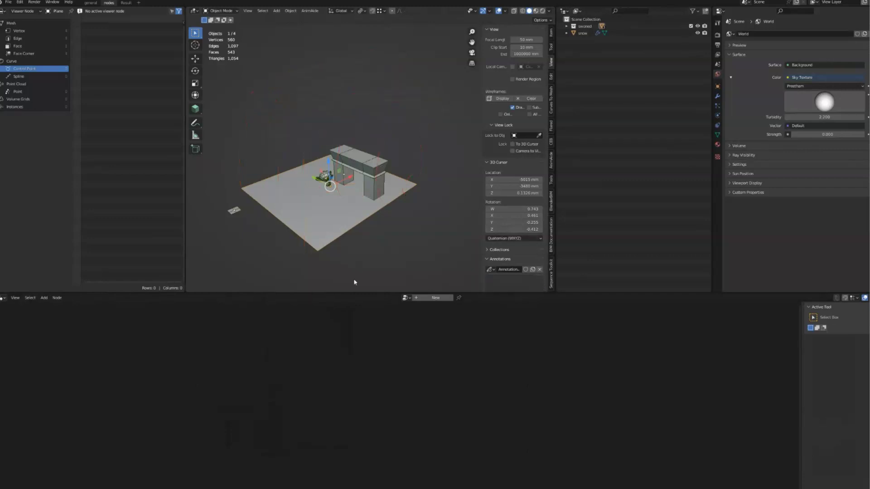
click(234, 210)
click(244, 370)
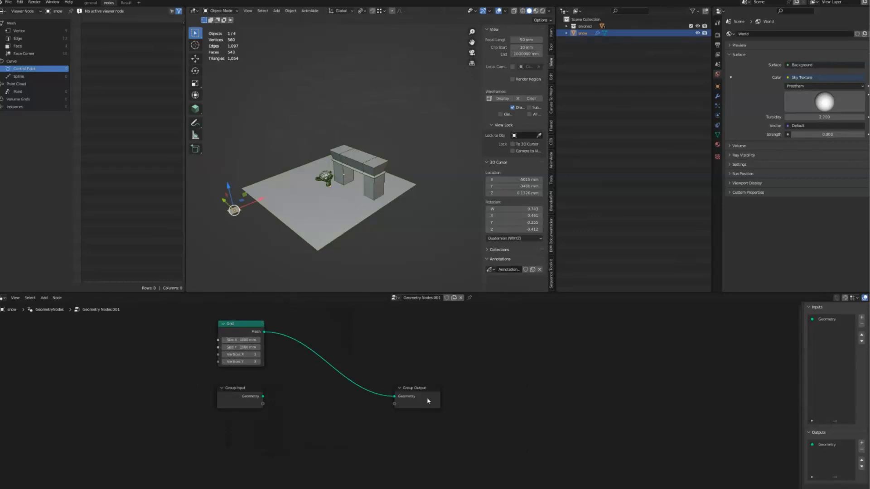
Step: Move Group Output up-right, Grid down-left and Group Input further down-left
drag(427, 401, 464, 368)
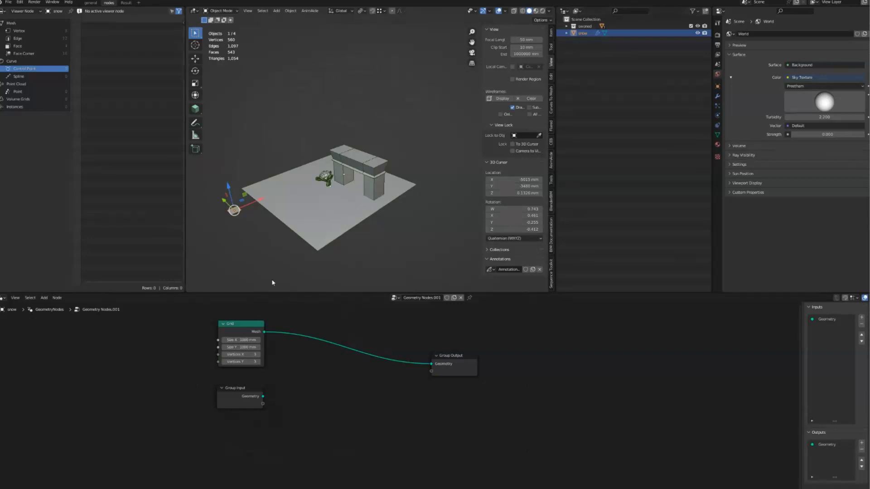
drag(261, 331, 215, 346)
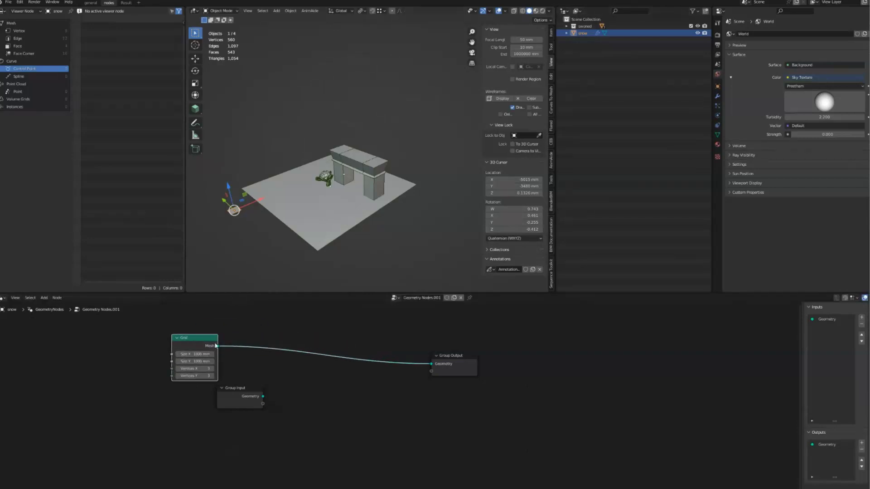
click(259, 326)
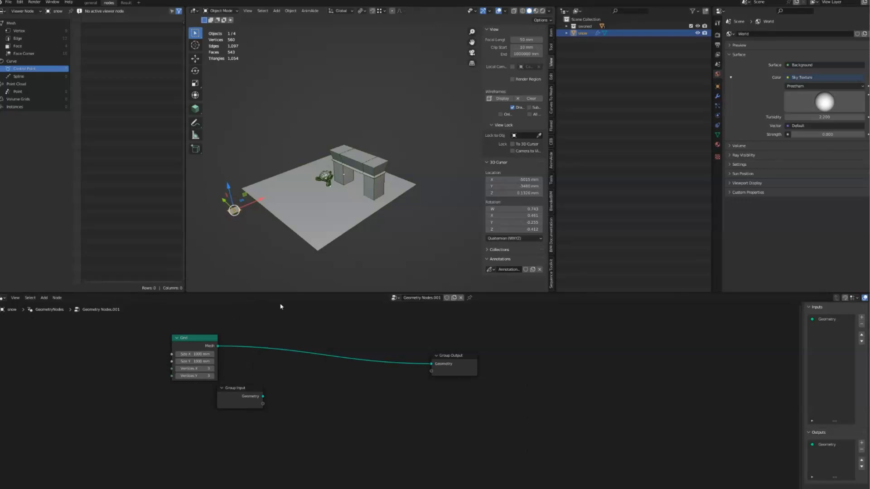
drag(237, 401, 182, 434)
click(245, 393)
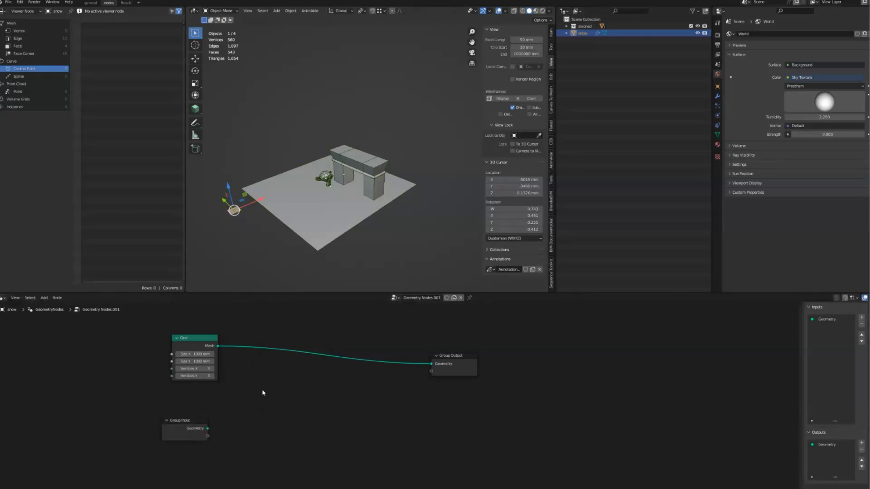
Step: Search the add-node menu for 'tran' to find the Transform node
key(shift+a)
click(244, 307)
text(tran)
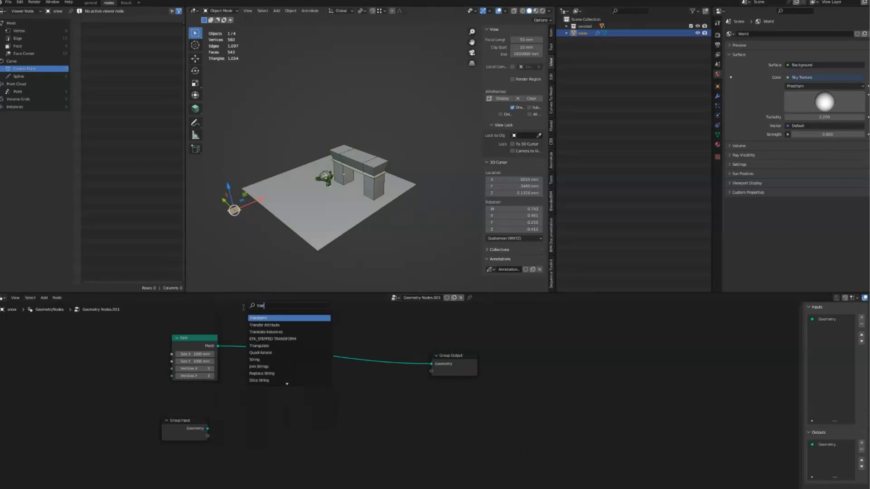
Step: Insert a Transform node between Grid and Group Output, translating the grid 5872 mm in X
key(Return)
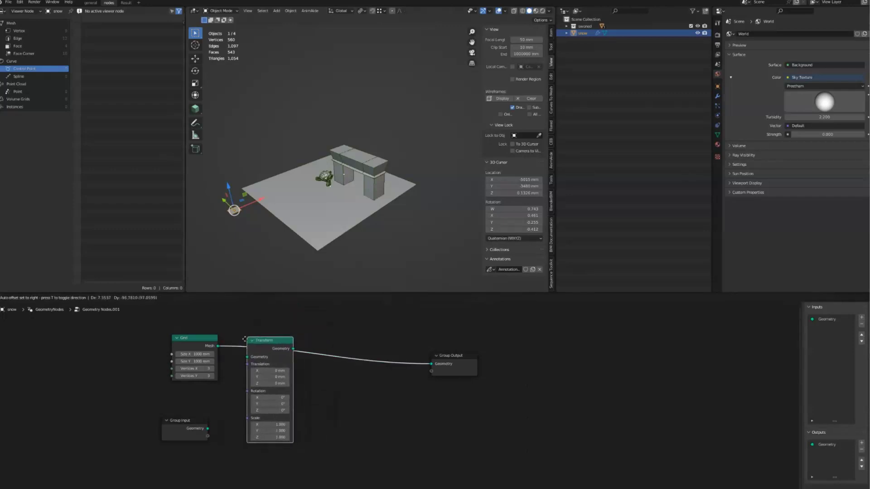
click(244, 327)
drag(271, 358, 281, 376)
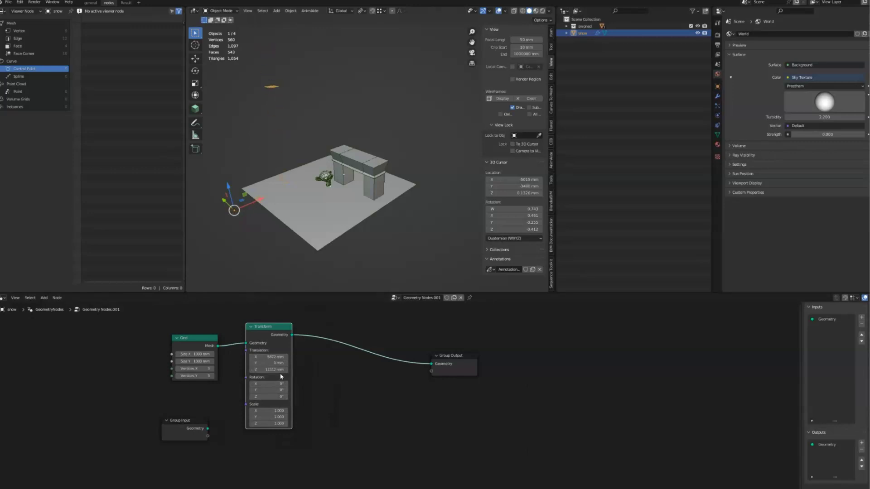
middle_drag(317, 281, 305, 225)
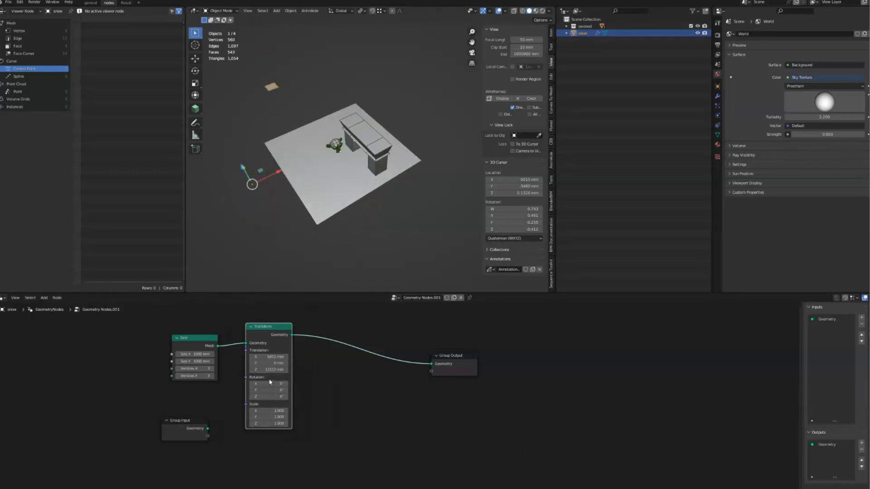
click(220, 412)
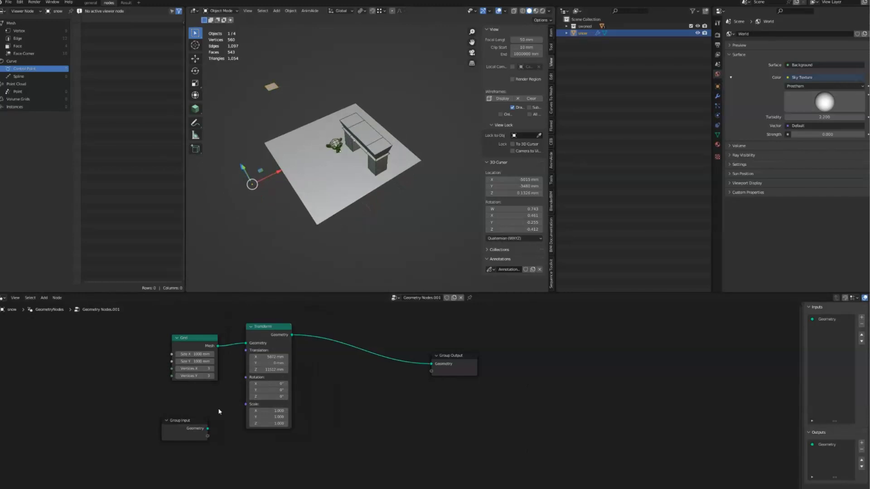
click(208, 257)
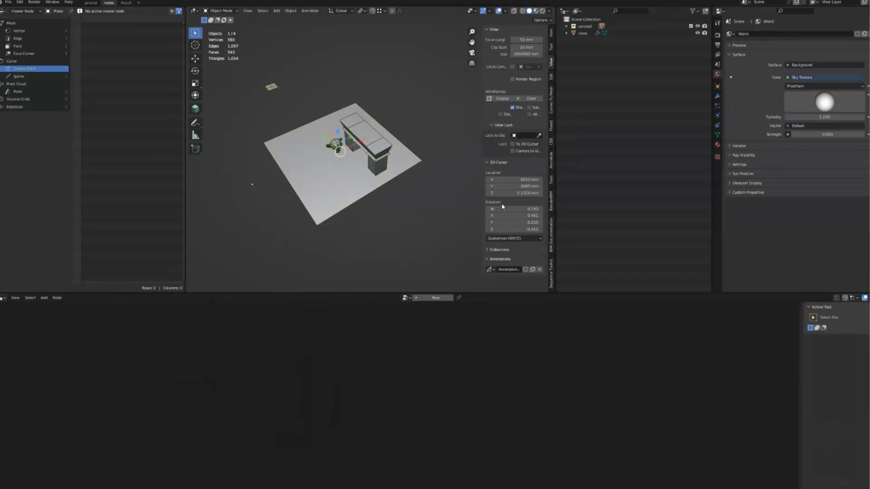
Step: Check the ground plane's dimensions, then set the Transform node's X and Y scale to 17
click(551, 32)
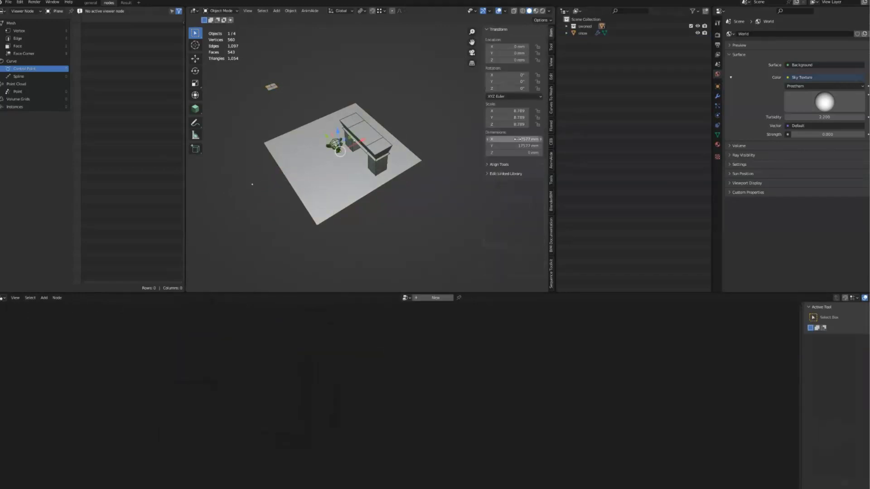
click(271, 87)
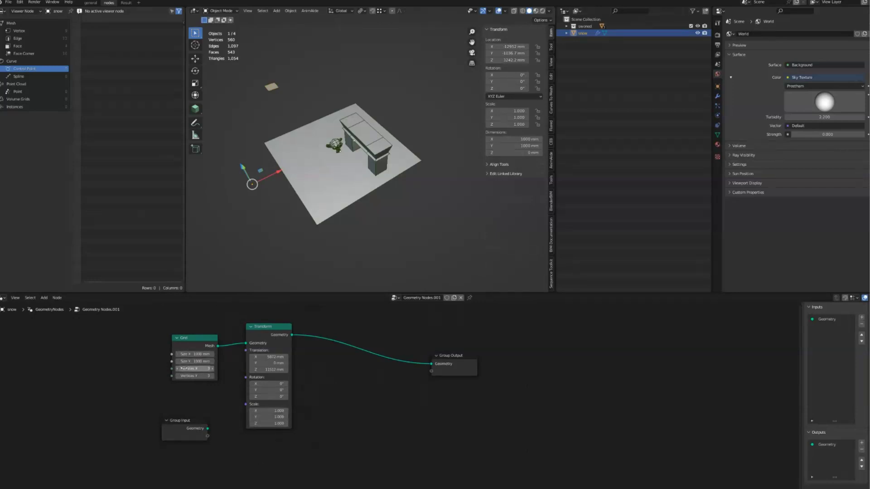
click(261, 410)
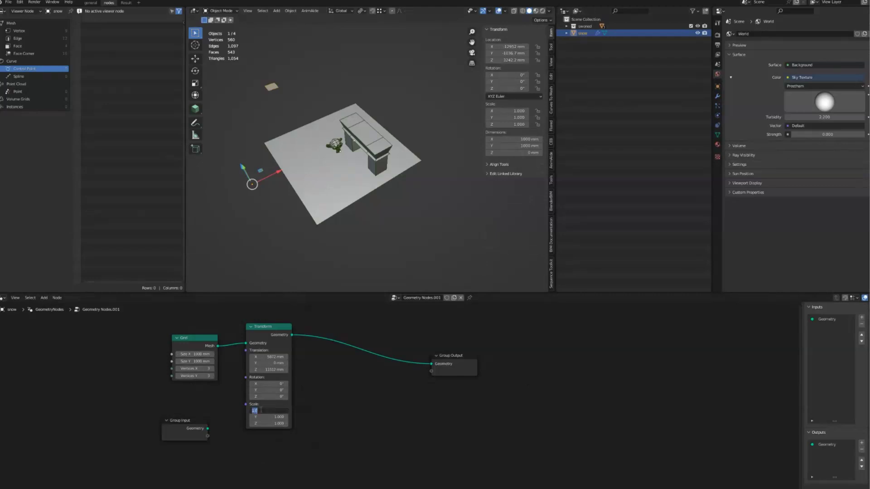
text(12)
key(Tab)
text(12)
key(Return)
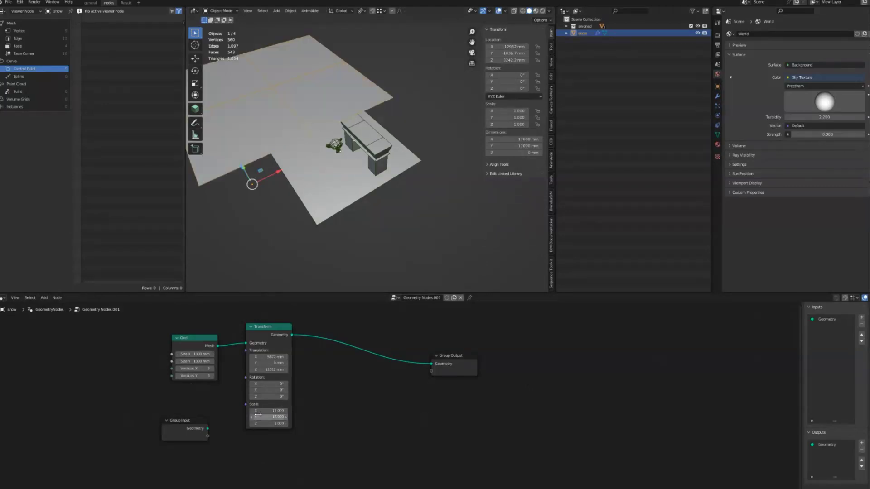
Step: Reposition the snow object along X and Y, then sketch snow falling onto the arch
drag(270, 176, 336, 145)
middle_drag(336, 145, 379, 98)
drag(312, 175, 319, 175)
middle_drag(320, 175, 297, 172)
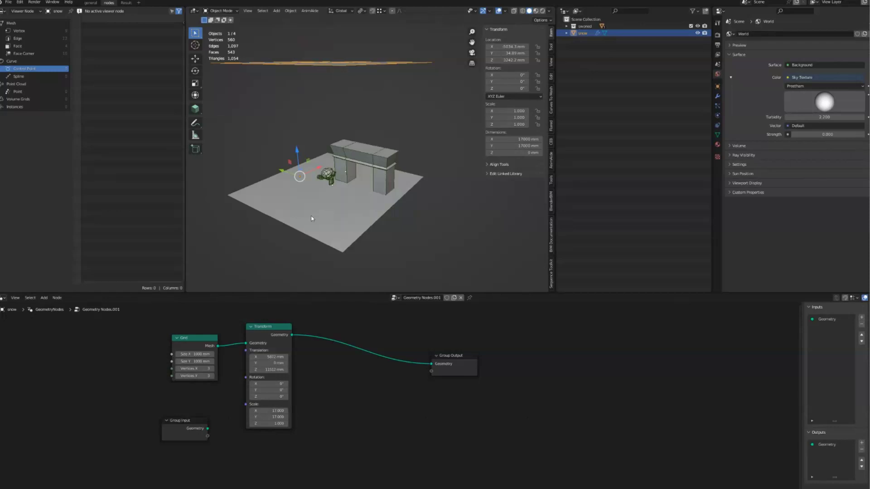
middle_drag(311, 218, 341, 89)
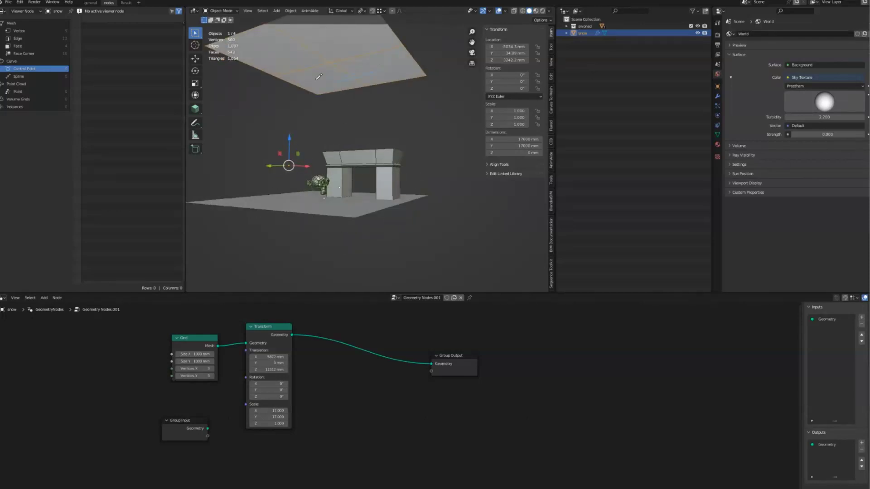
mouse_move(336, 93)
mouse_down()
mouse_move(333, 144)
mouse_move(325, 148)
mouse_move(356, 119)
mouse_up()
middle_drag(346, 192, 379, 161)
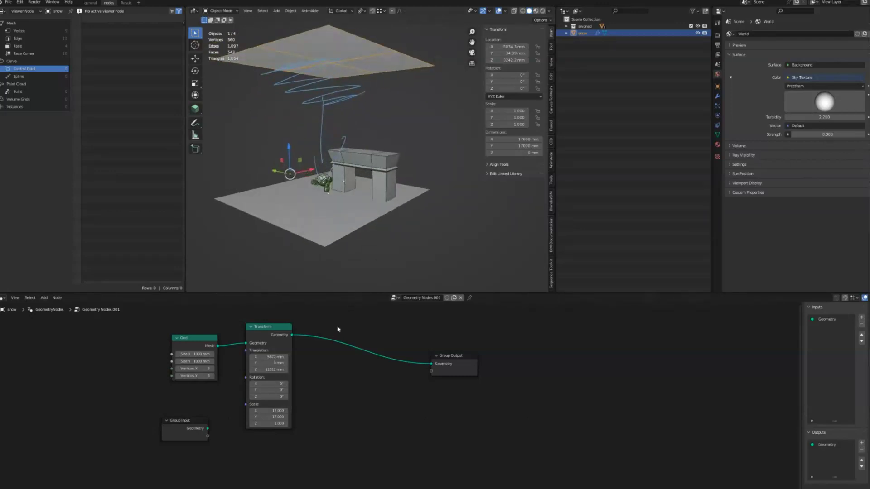
Step: Add a Distribute Points on Faces node (density 10) between the grid and Group Output
key(shift+a)
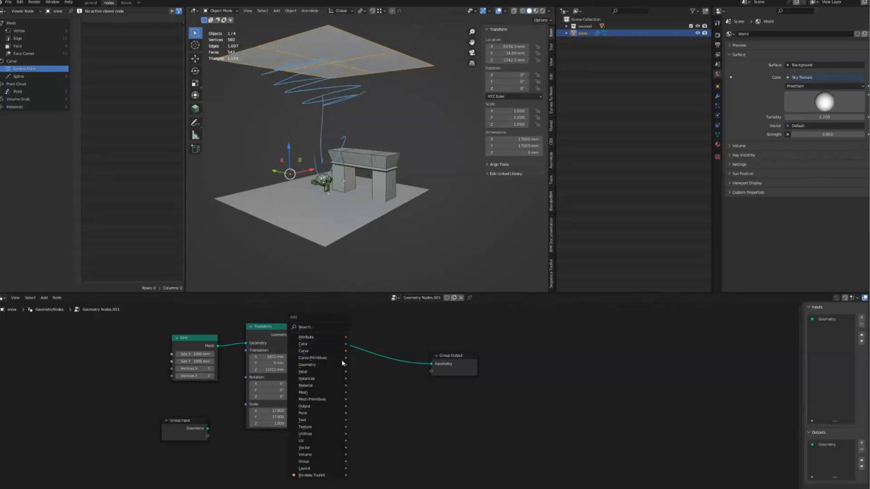
mouse_move(320, 416)
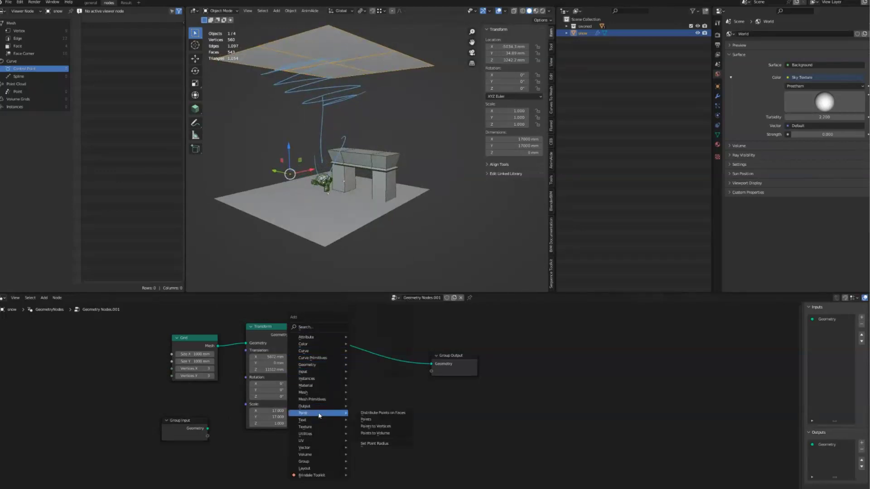
click(355, 413)
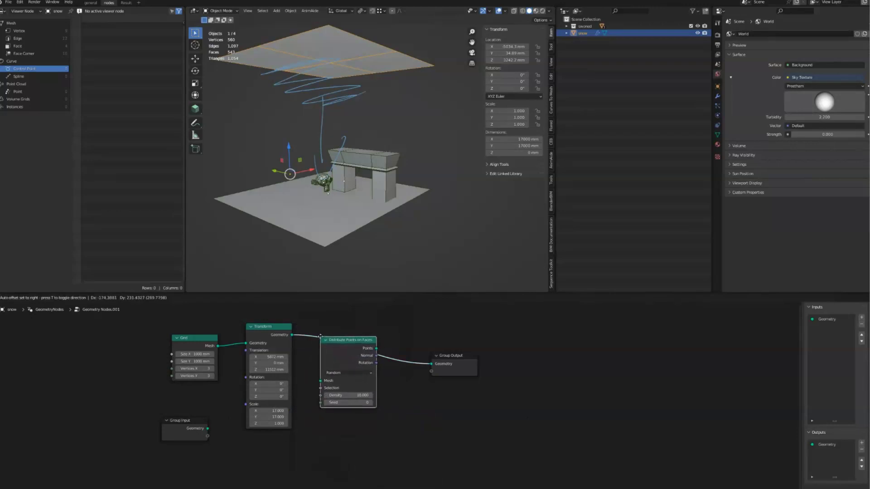
click(331, 332)
middle_drag(359, 139, 323, 159)
scroll(337, 151, down, 3)
Step: Move the Group Output node far to the right to make room in the node tree
drag(447, 358, 500, 336)
click(175, 427)
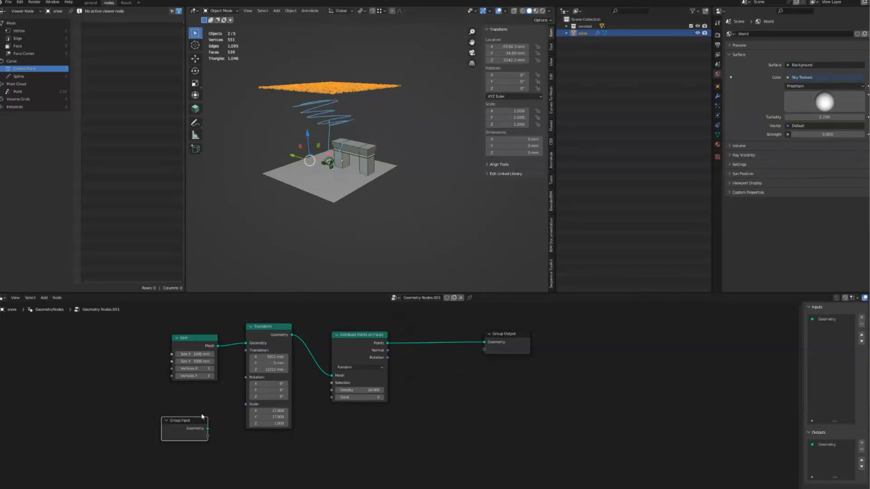
drag(503, 335, 756, 339)
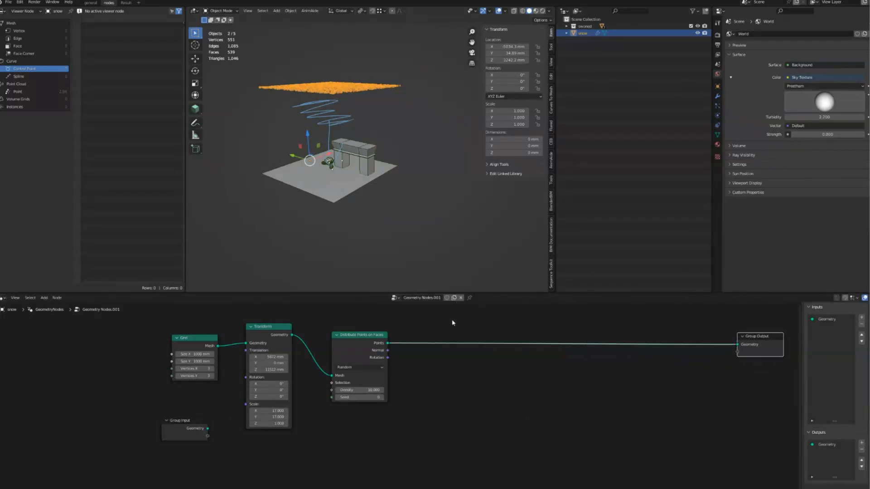
middle_drag(408, 269, 300, 195)
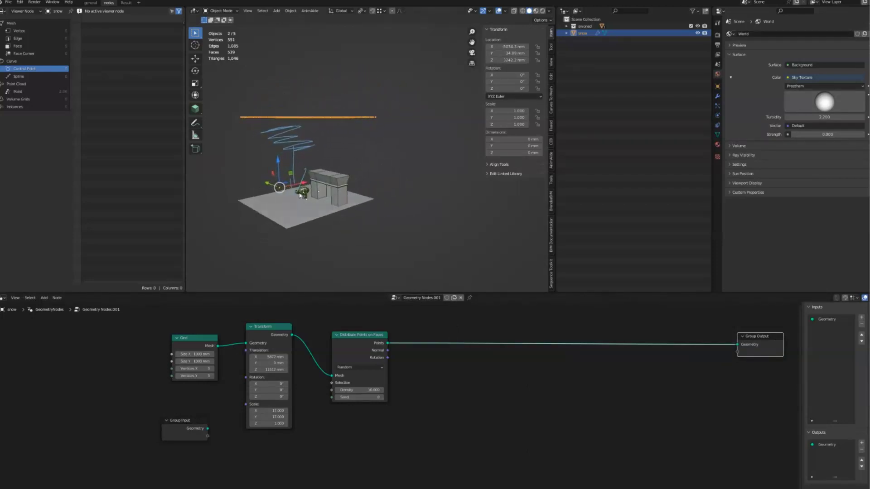
Step: Pin the Annotations panel in the View sidebar and delete the blue sketch layer
click(551, 58)
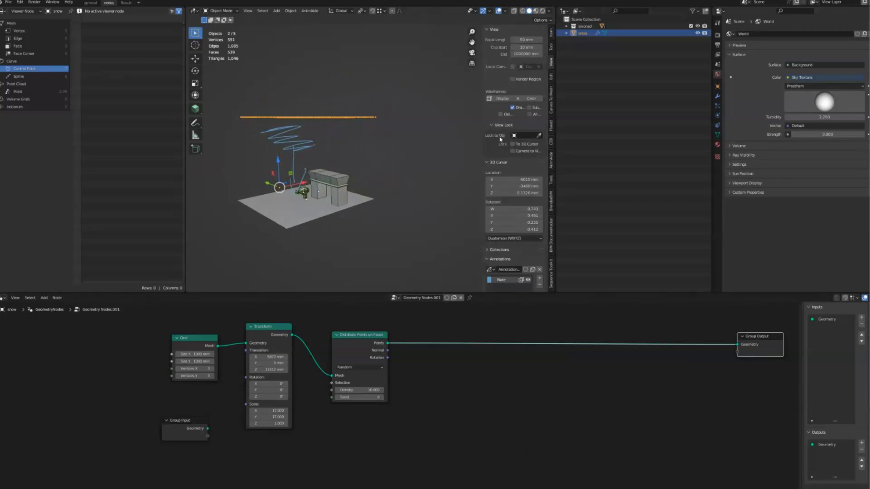
right_click(543, 263)
click(541, 260)
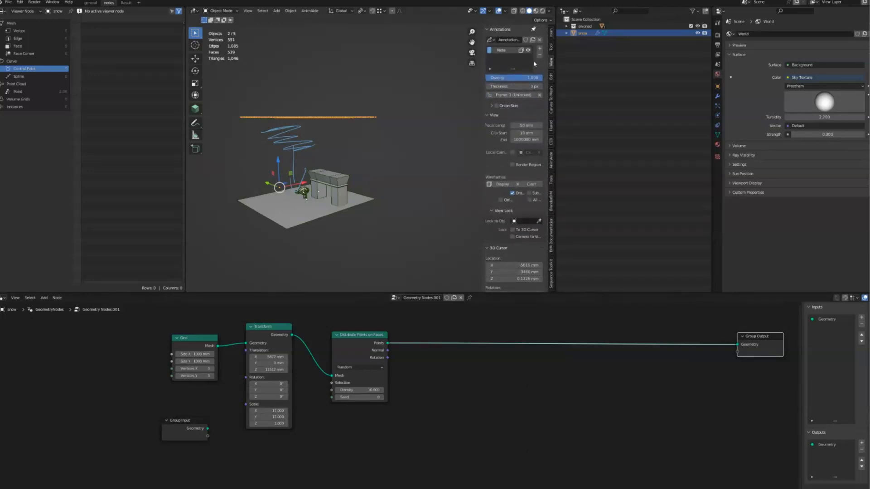
click(539, 55)
middle_drag(317, 203, 310, 166)
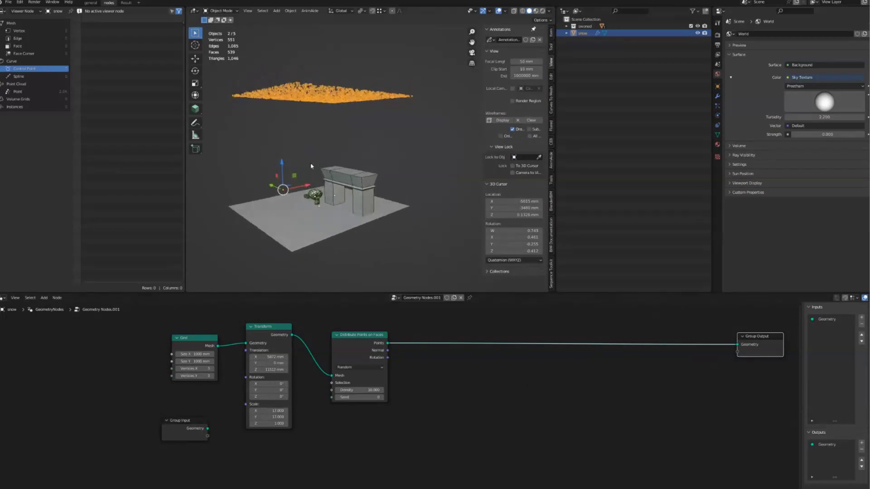
Step: Move the Group Input node left of the Grid and draw a downward arrow from the snow points
drag(188, 438, 109, 354)
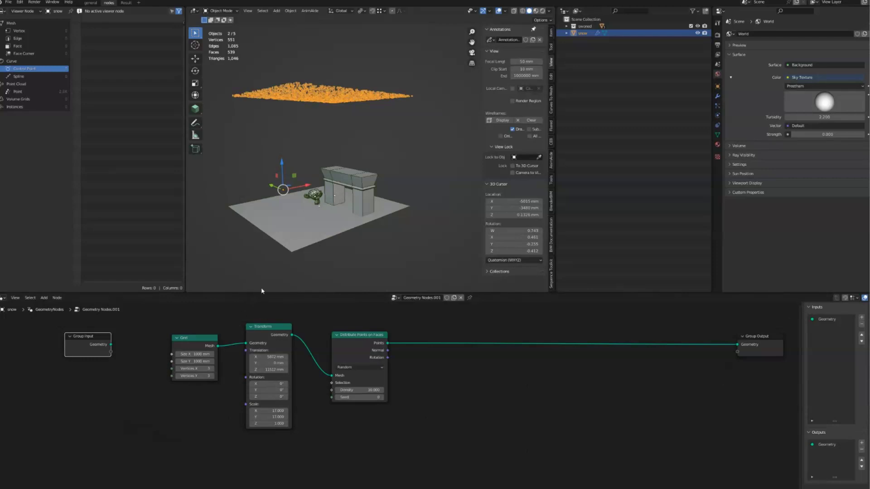
mouse_move(312, 220)
middle_down()
mouse_move(336, 222)
mouse_move(317, 222)
middle_up()
click(291, 311)
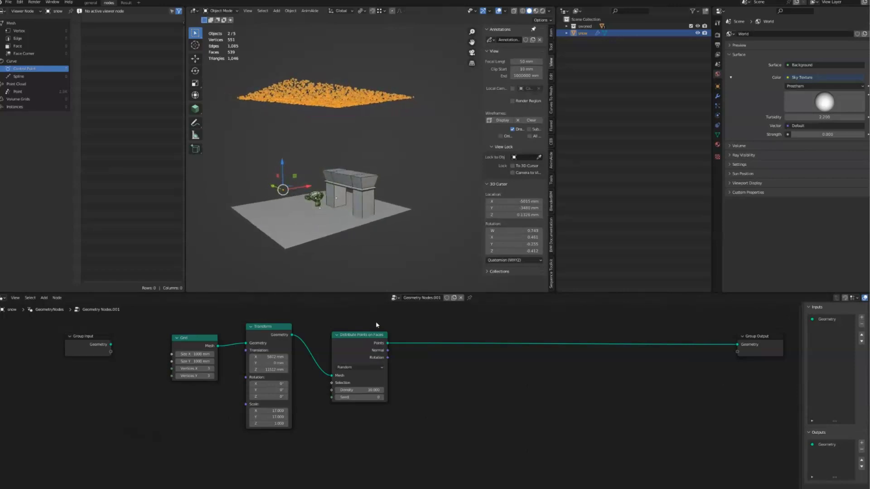
middle_drag(413, 336, 375, 346)
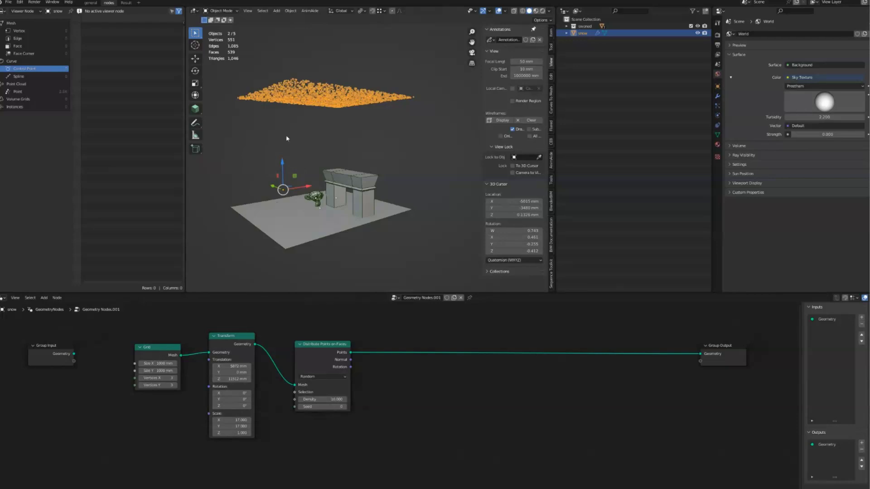
mouse_move(271, 98)
mouse_down()
mouse_move(266, 140)
mouse_move(276, 128)
mouse_up()
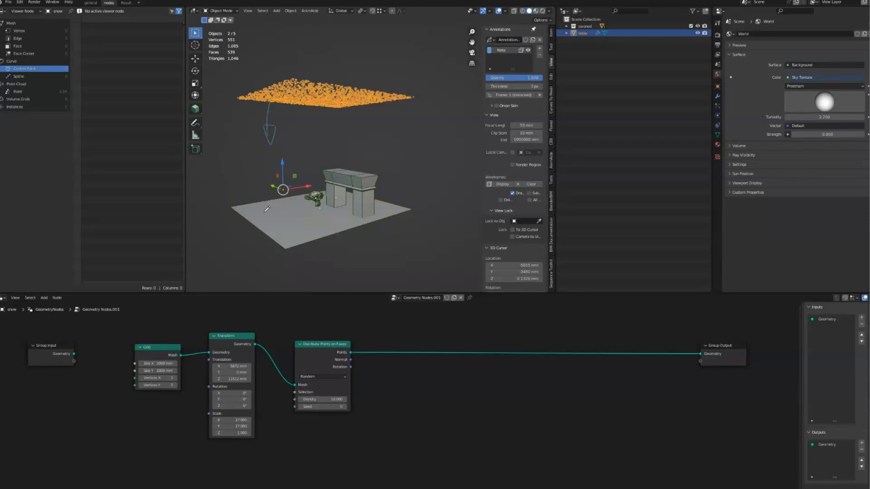
Step: Make the Note annotation layer red, undo an extra added layer, and select the ground plane
click(489, 52)
drag(520, 93, 516, 102)
click(537, 48)
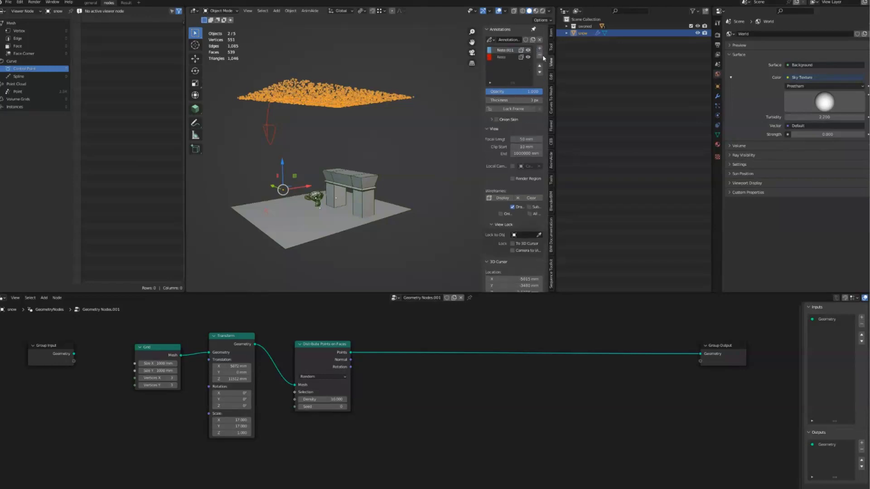
key(ctrl+z)
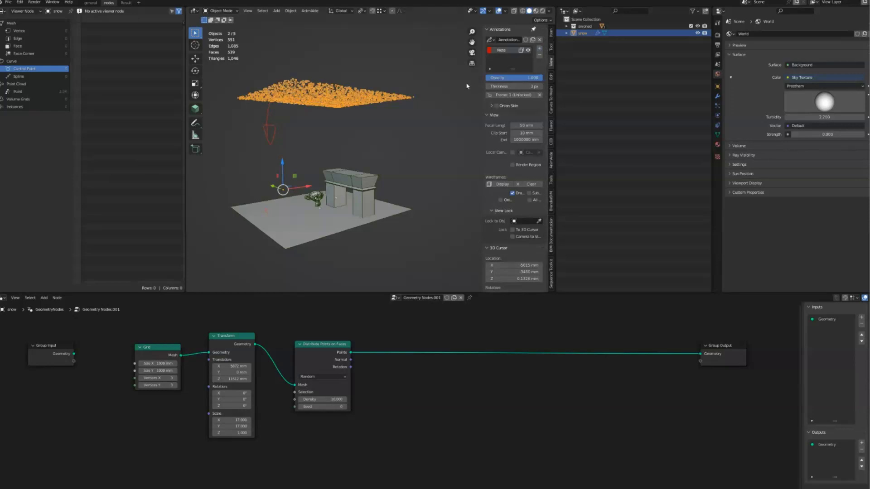
shift+middle_drag(278, 178, 288, 178)
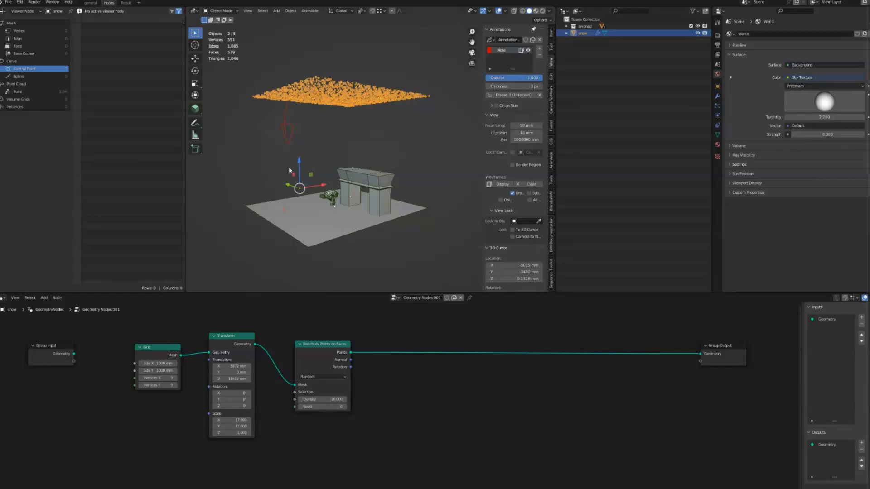
click(278, 215)
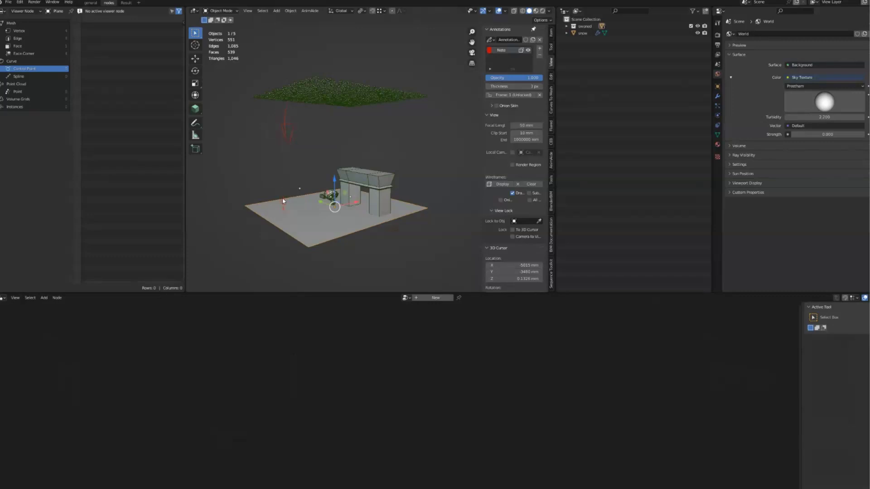
Step: Tilt the ground plane about X and sketch an arrow, then reset it flat and deselect all
key(r)
key(x)
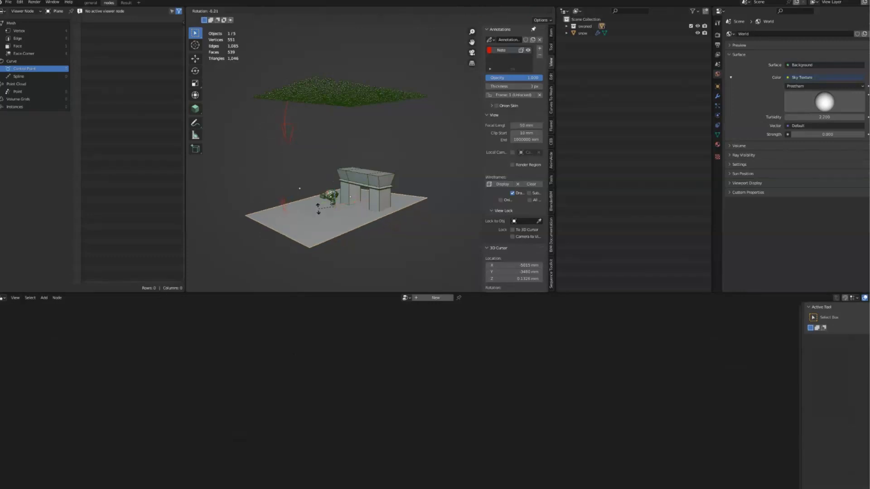
click(312, 196)
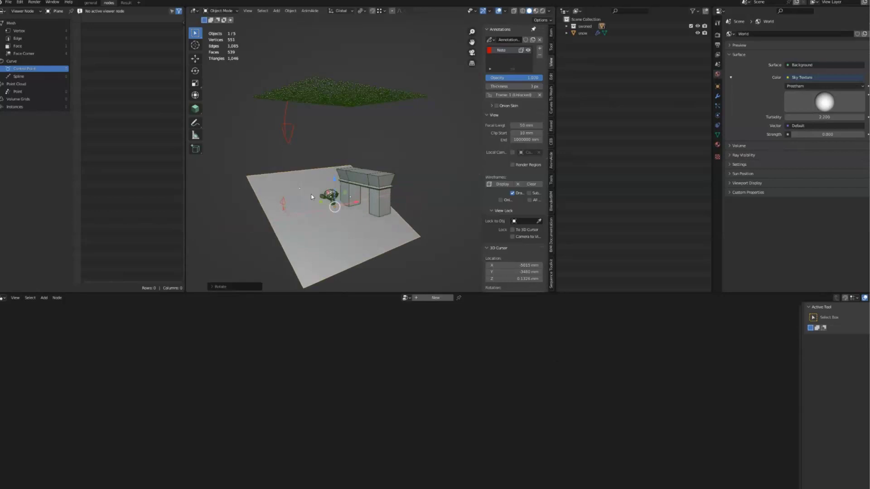
mouse_move(284, 211)
mouse_down()
mouse_move(304, 203)
mouse_move(295, 208)
mouse_up()
key(alt+r)
click(354, 115)
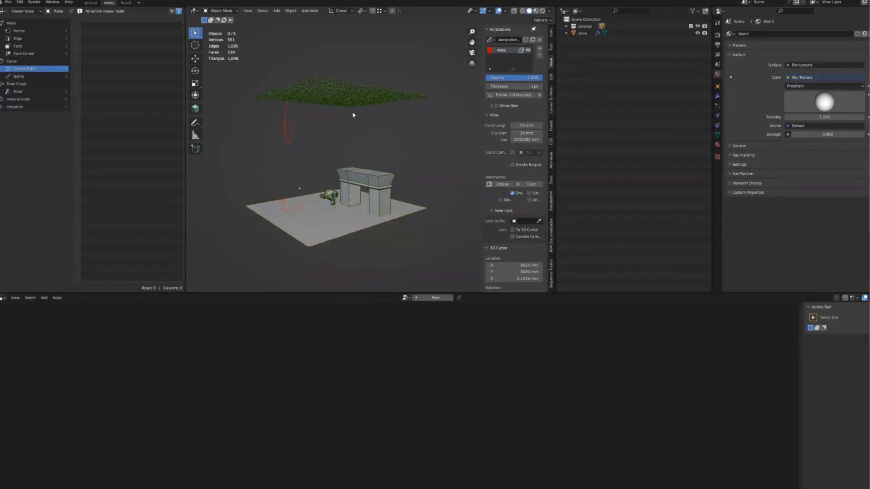
Step: Erase the red arrow and squiggle with the Annotate Eraser, then select the snow object
click(195, 122)
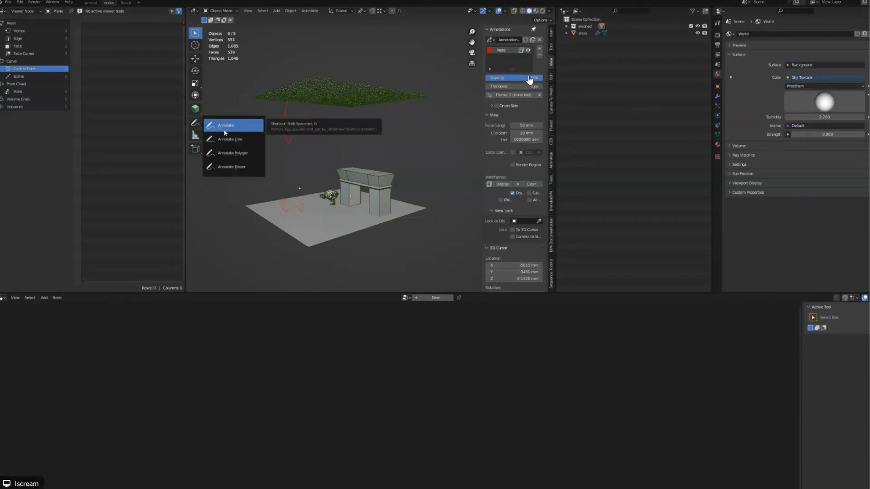
click(195, 123)
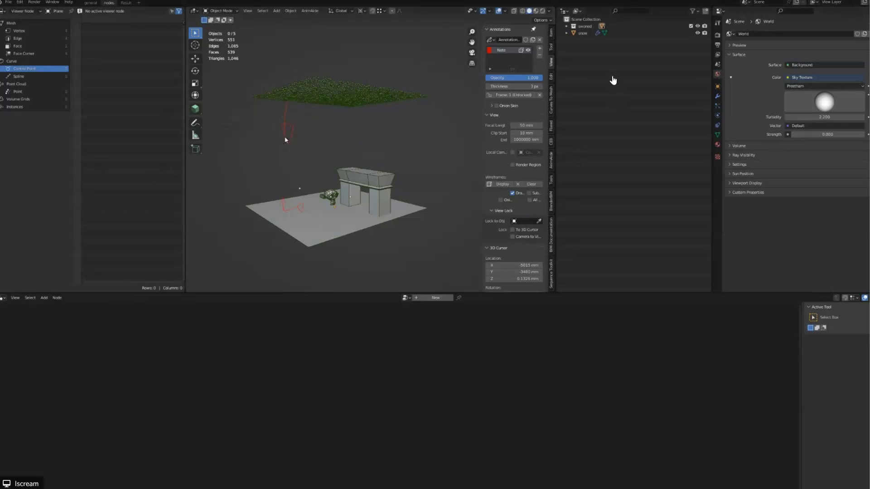
mouse_move(285, 138)
right_down()
mouse_move(287, 113)
mouse_move(286, 244)
right_up()
ctrl+drag(289, 243, 297, 188)
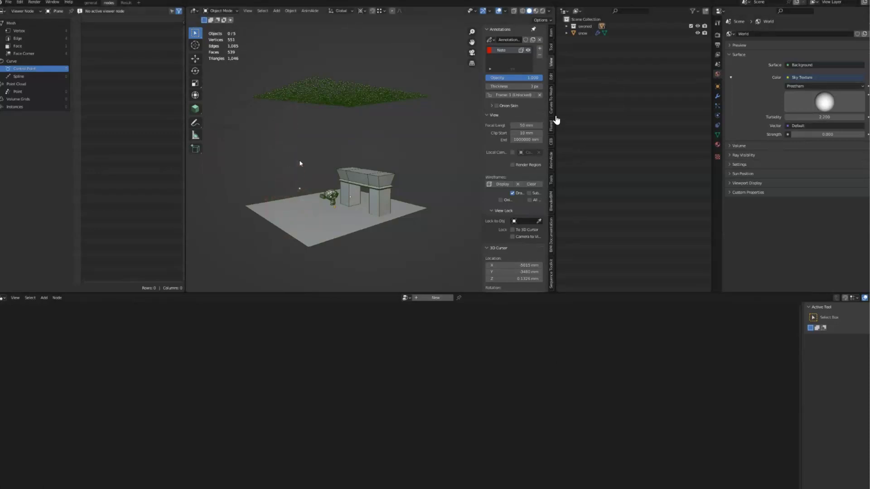
mouse_move(299, 163)
middle_down()
mouse_move(290, 182)
mouse_move(293, 171)
middle_up()
scroll(288, 171, up, 1)
scroll(292, 172, down, 1)
click(303, 85)
middle_drag(306, 123, 307, 118)
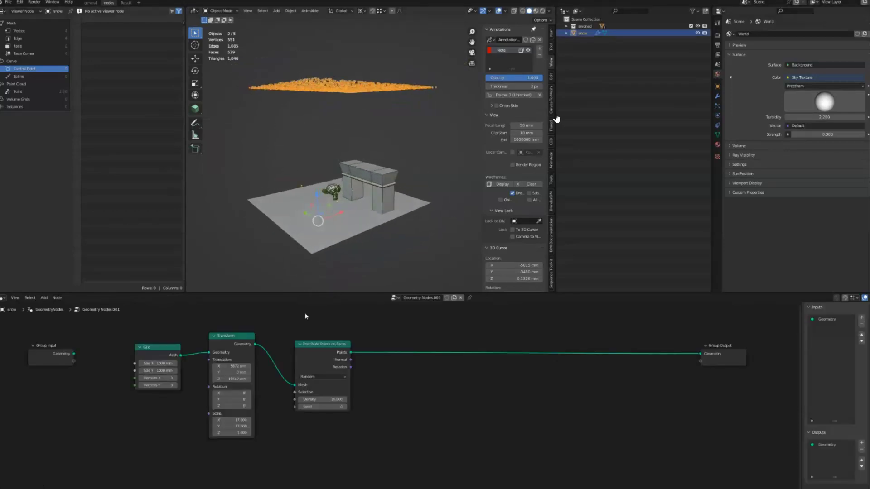
Step: Add a Raycast node via search 'ray' and drop it onto the Points link
middle_drag(386, 320, 335, 324)
key(shift+a)
mouse_move(360, 339)
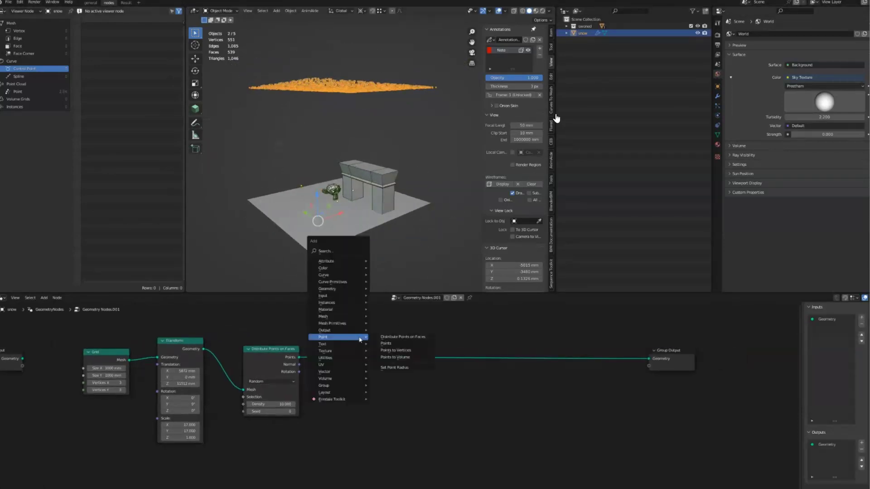
click(335, 251)
text(ray)
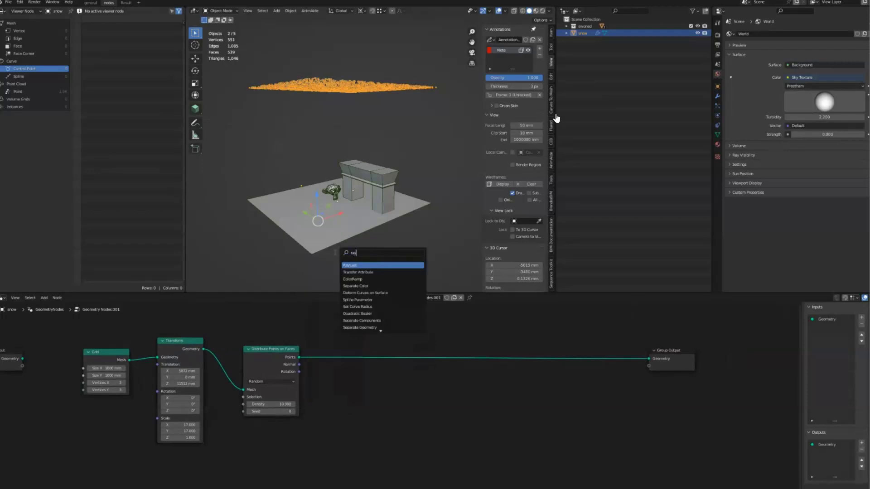
key(Return)
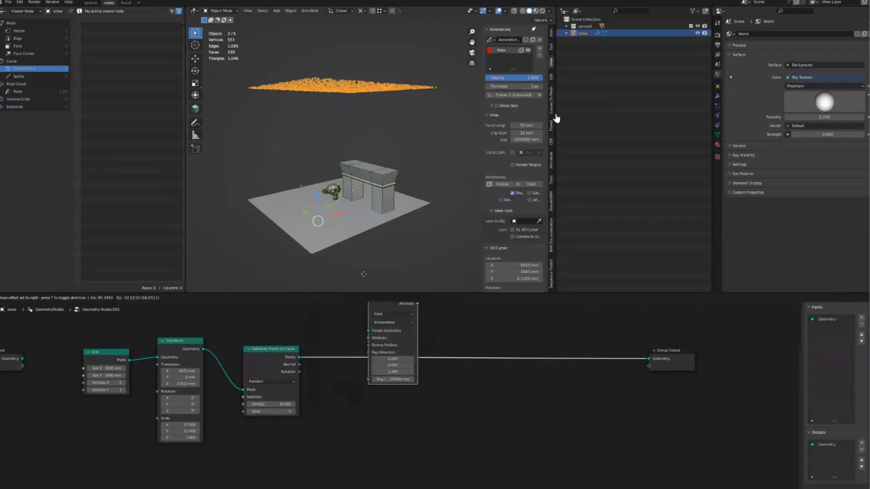
click(338, 323)
Step: Reconnect the points straight to Group Output and rearrange the Group Output, Raycast and Transform nodes
scroll(378, 328, down, 3)
middle_drag(400, 327, 353, 358)
click(357, 345)
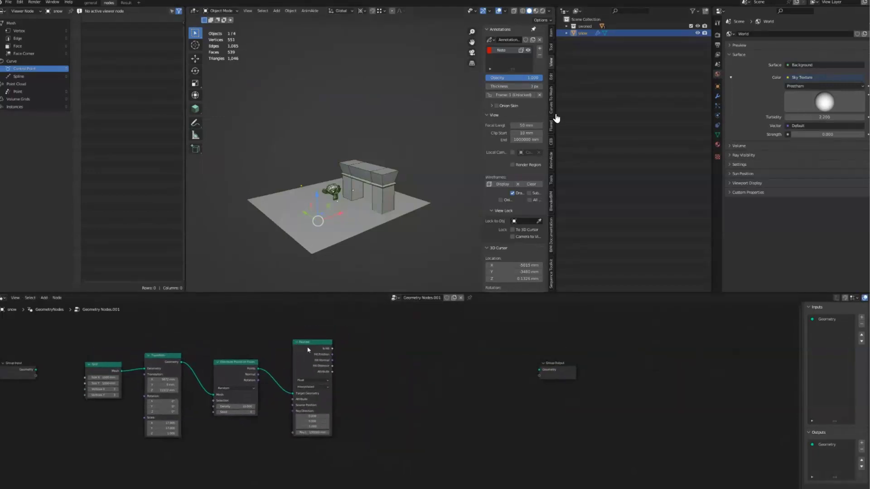
drag(260, 371, 565, 343)
drag(312, 343, 312, 411)
middle_drag(388, 375, 350, 352)
middle_drag(276, 359, 309, 348)
mouse_move(131, 340)
mouse_down()
mouse_move(146, 326)
mouse_move(135, 330)
mouse_up()
Step: Search the node list for 'tan' but cancel without adding a node
key(shift+a)
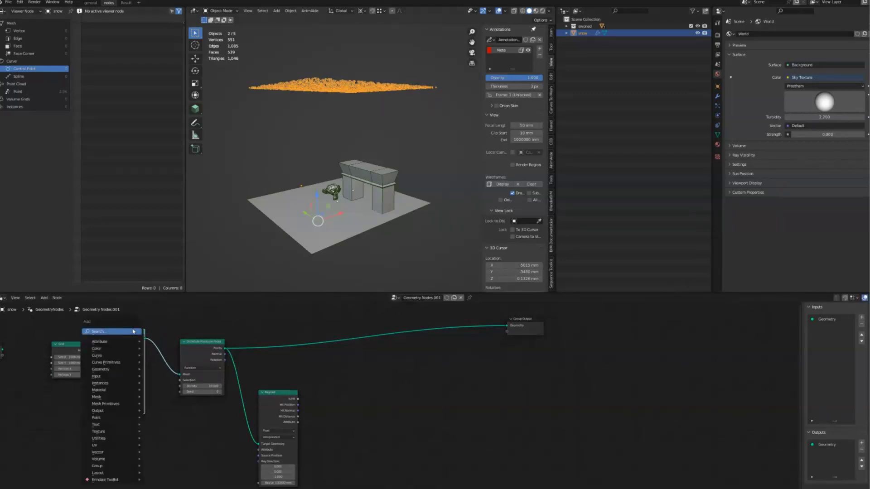
text(re)
key(BackSpace)
key(BackSpace)
text(tan)
key(Down)
key(Down)
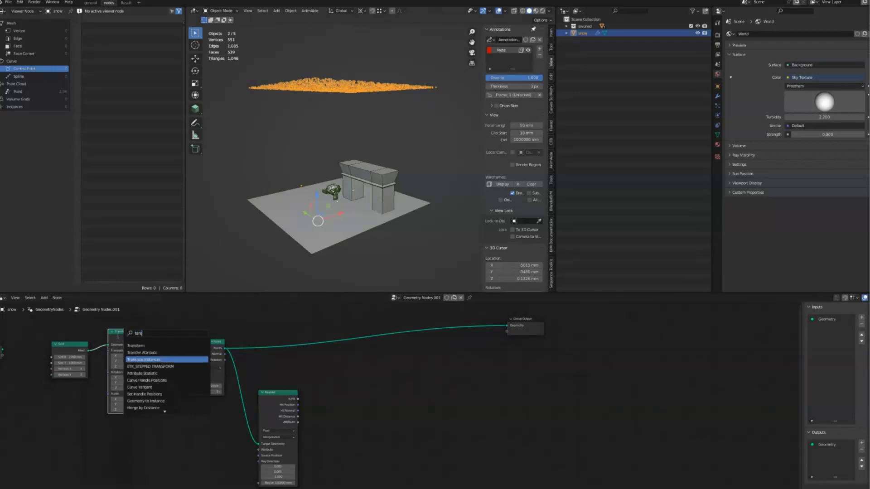
key(Escape)
middle_drag(320, 378, 248, 369)
click(281, 369)
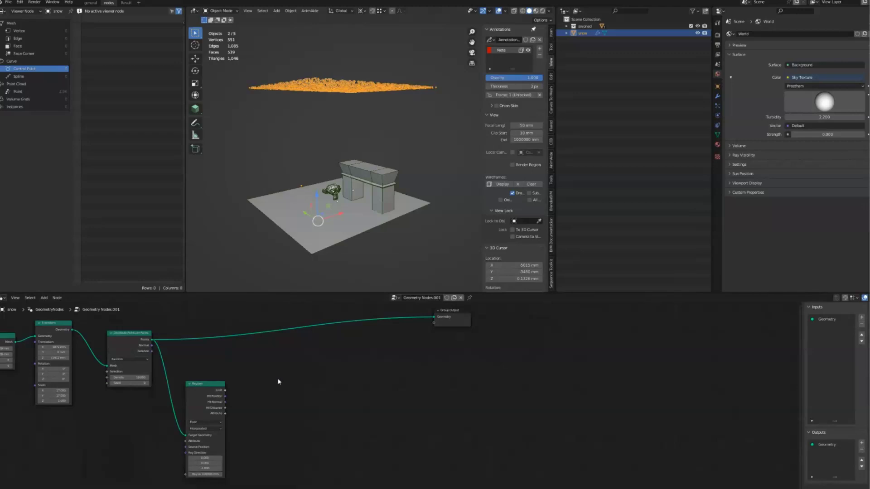
Step: Add a Set Position node and fit it into the Points-to-Group Output link
key(shift+a)
click(274, 339)
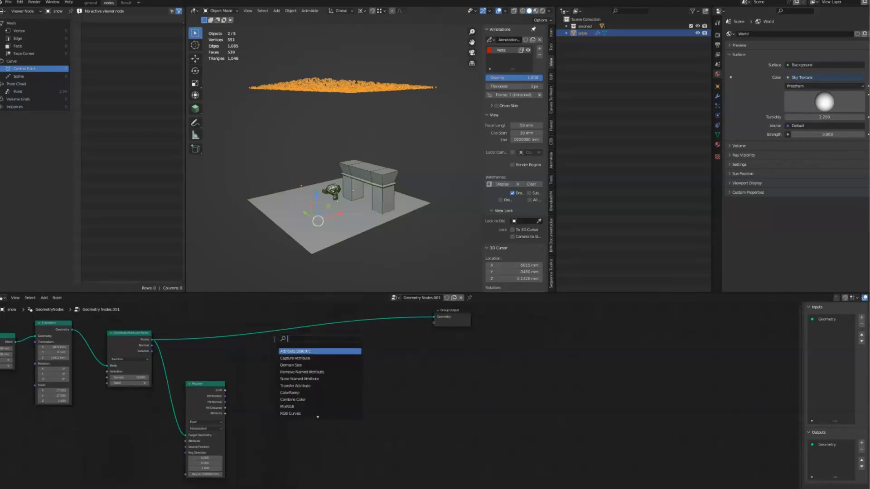
text(set)
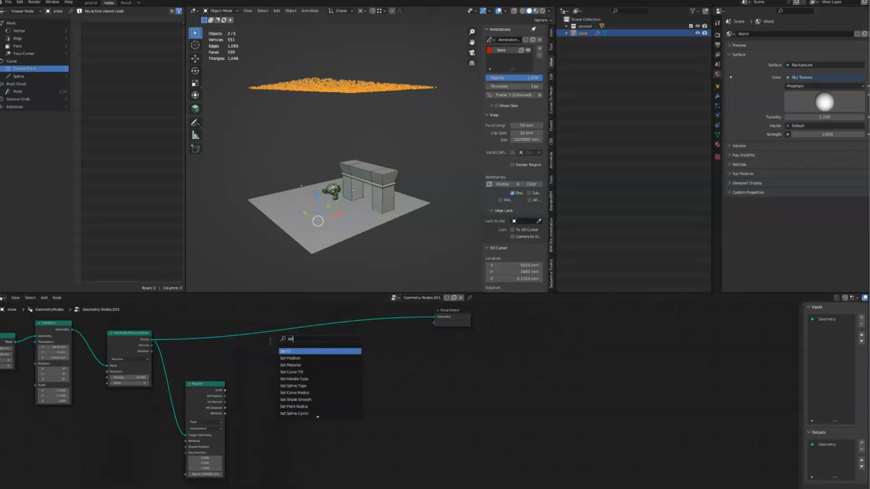
key(Down)
key(Return)
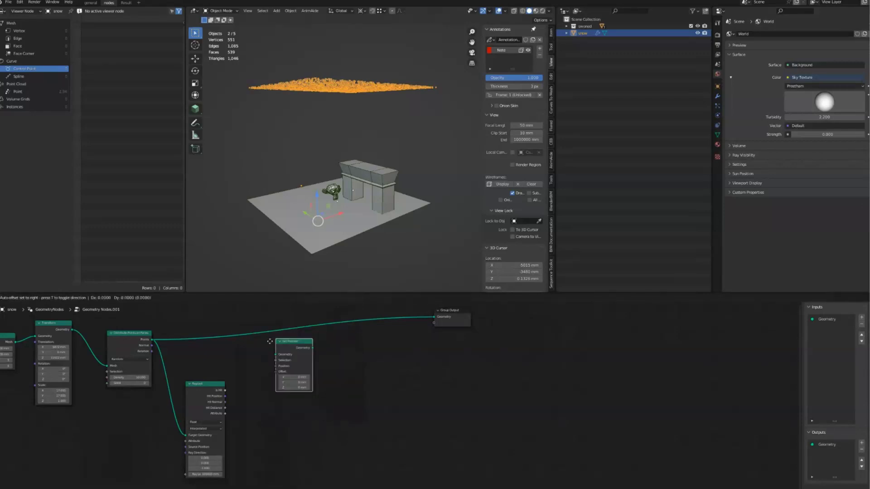
click(272, 352)
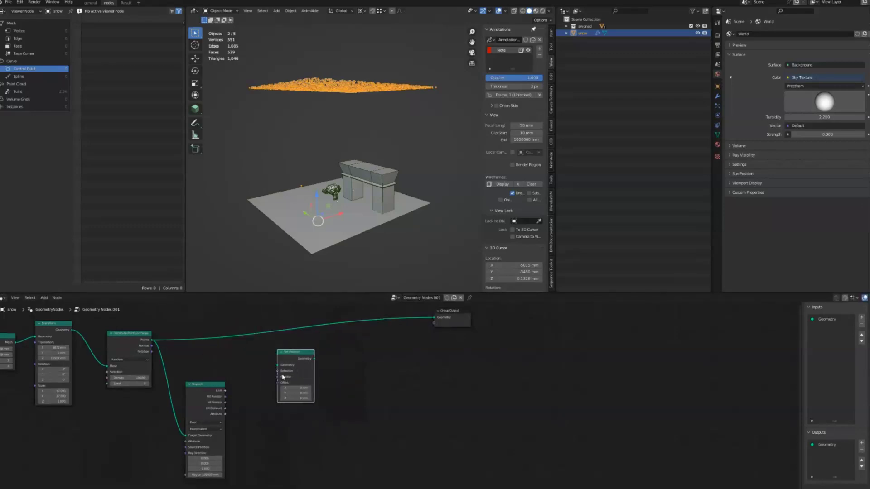
drag(291, 363, 87, 323)
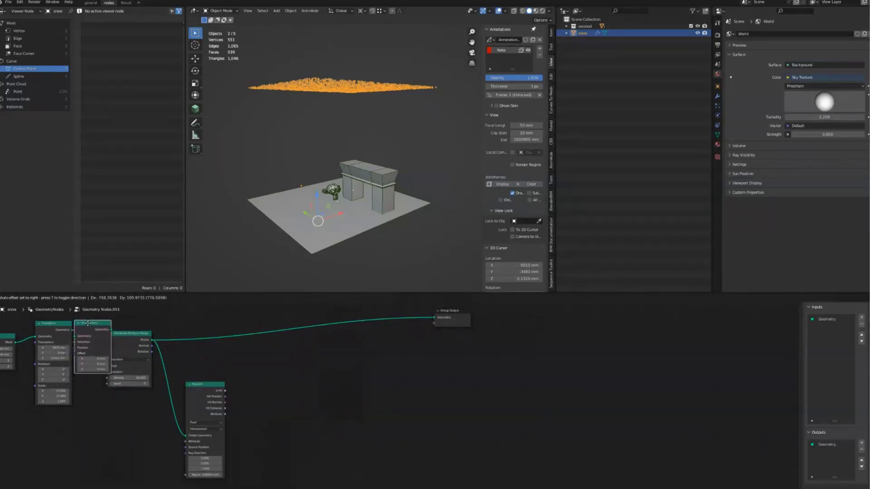
drag(88, 323, 320, 321)
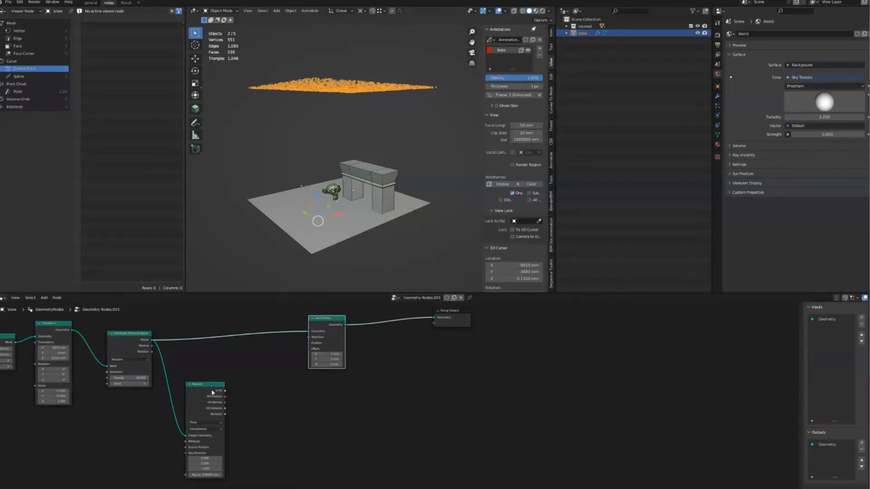
Step: Reposition Set Position nearer the Group Output and nudge the Raycast node higher
click(411, 374)
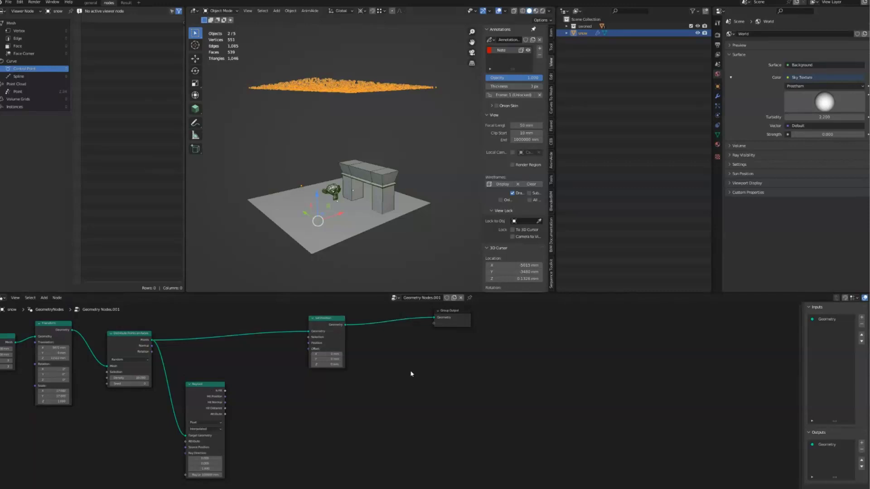
click(323, 319)
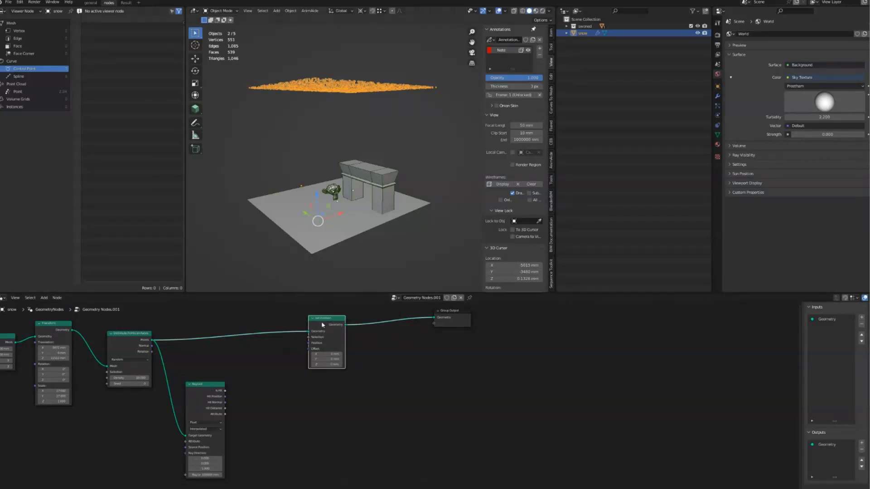
click(270, 392)
middle_drag(243, 373, 336, 369)
drag(420, 315, 499, 307)
middle_drag(386, 376, 341, 373)
scroll(390, 363, down, 2)
drag(479, 348, 411, 350)
click(391, 368)
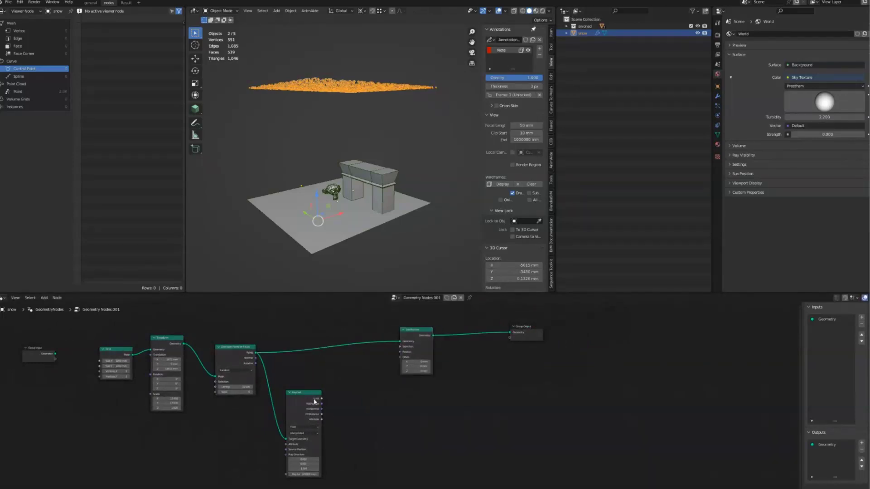
drag(303, 406, 305, 396)
scroll(305, 397, up, 4)
scroll(400, 347, up, 3)
middle_drag(366, 372, 376, 356)
Step: Raise the Transform node's Scale X to 25 and view the scene from the top
middle_drag(183, 397, 276, 425)
scroll(97, 348, down, 3)
middle_drag(77, 370, 100, 375)
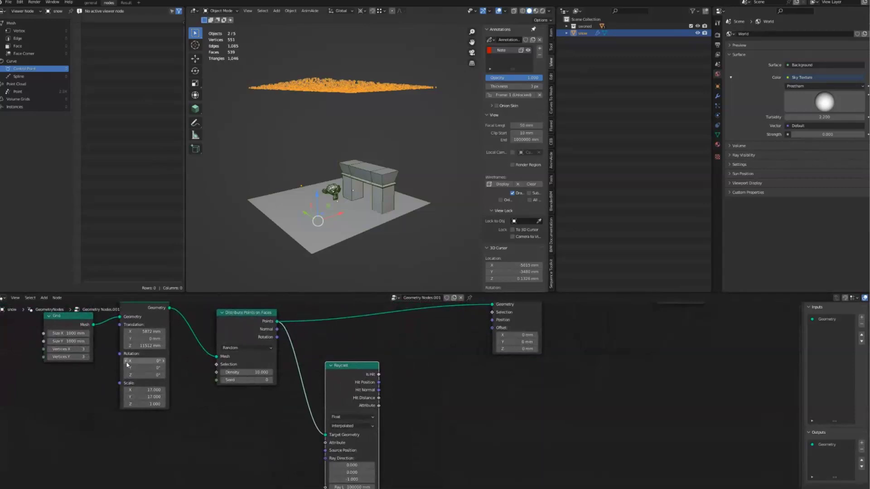
drag(149, 390, 164, 390)
middle_drag(343, 229, 327, 192)
key(KP_7)
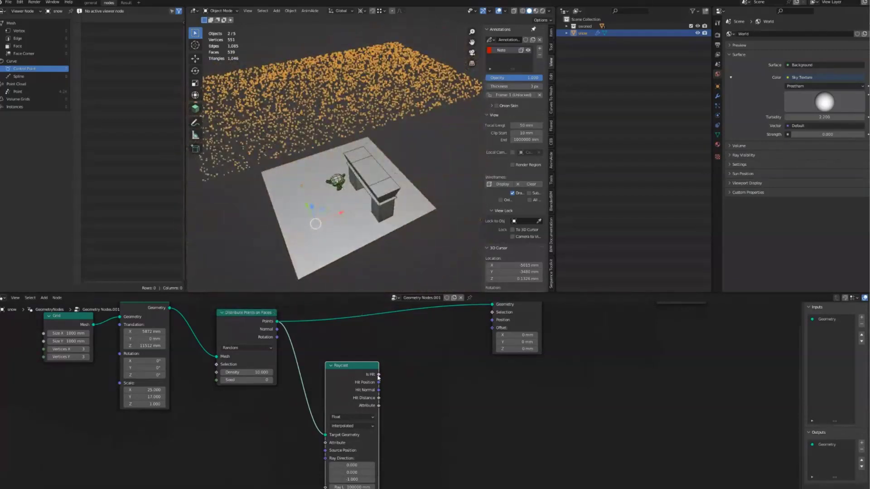
Step: Bring Set Position and Group Output into view and select the Raycast node
scroll(405, 353, down, 5)
middle_drag(419, 338, 344, 371)
scroll(350, 370, up, 5)
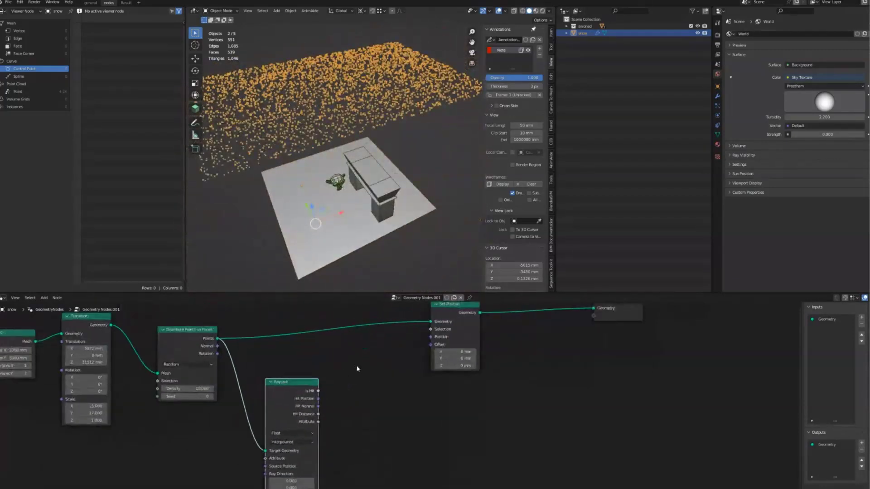
click(318, 392)
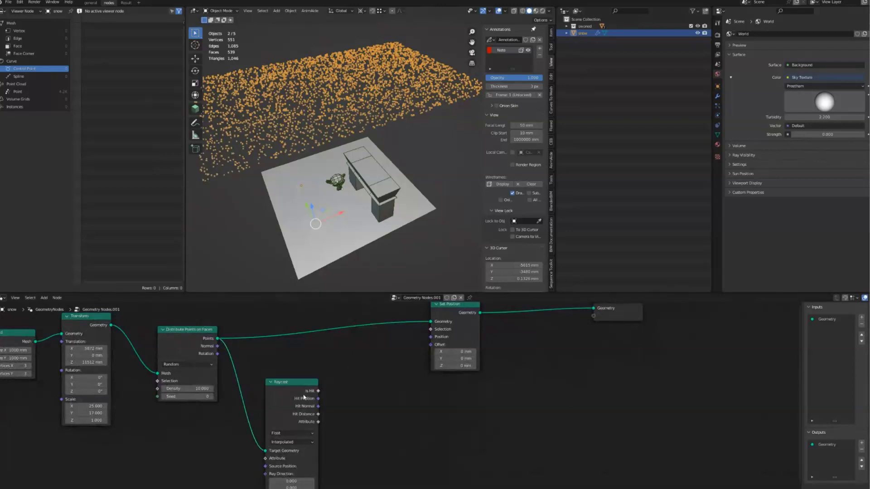
click(318, 392)
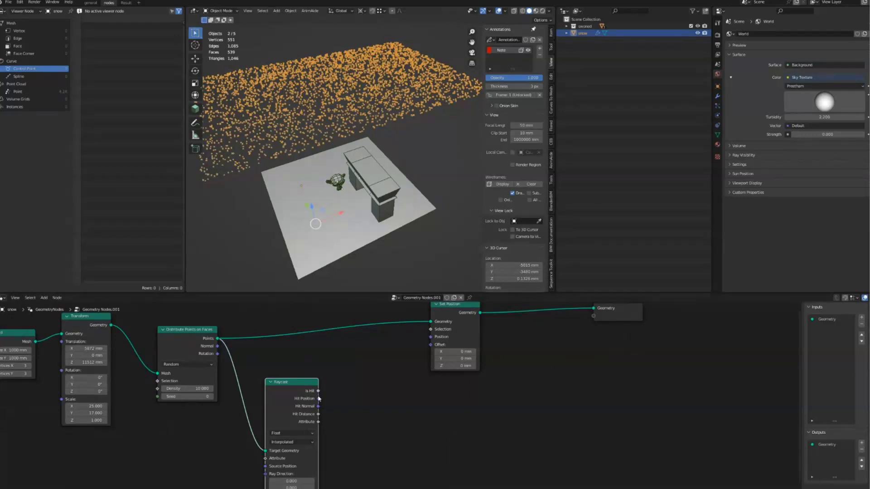
scroll(334, 381, down, 1)
Step: Widen the Raycast node so its lower input fields are readable
middle_drag(314, 390, 360, 335)
scroll(318, 383, up, 2)
scroll(300, 446, up, 1)
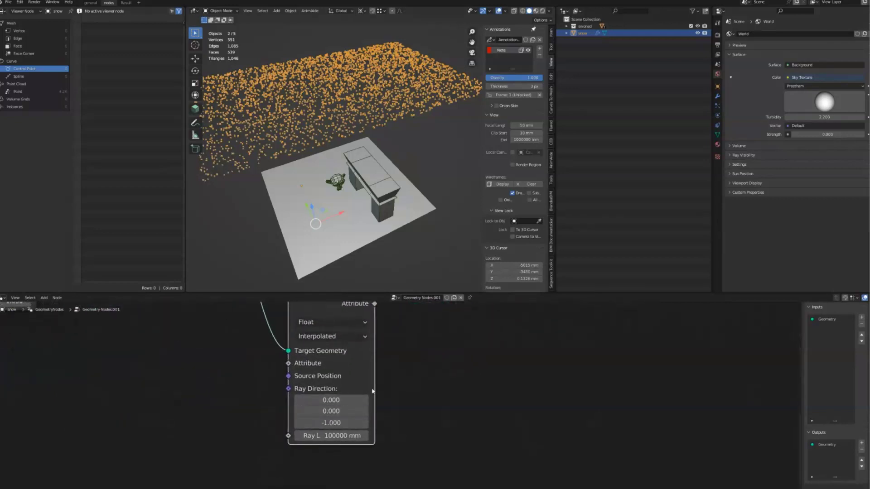
drag(373, 390, 417, 390)
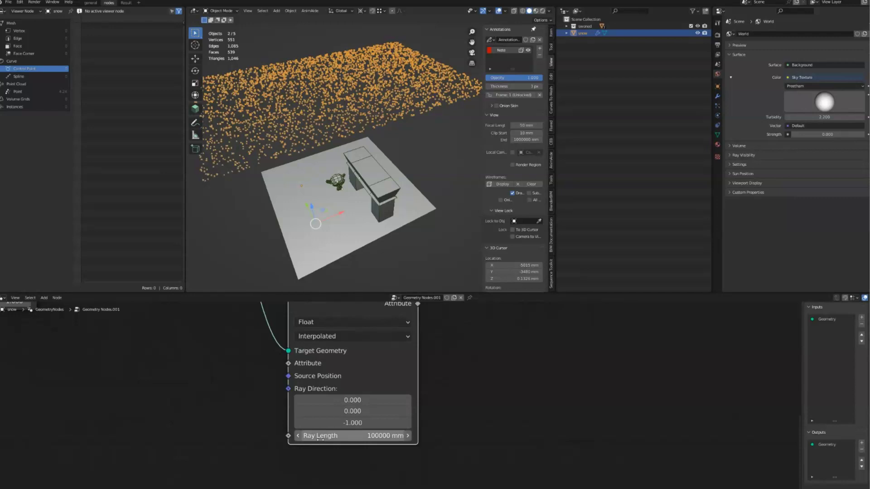
Step: Set the scene's Unit System to None in the Scene properties Units panel
click(717, 45)
click(718, 54)
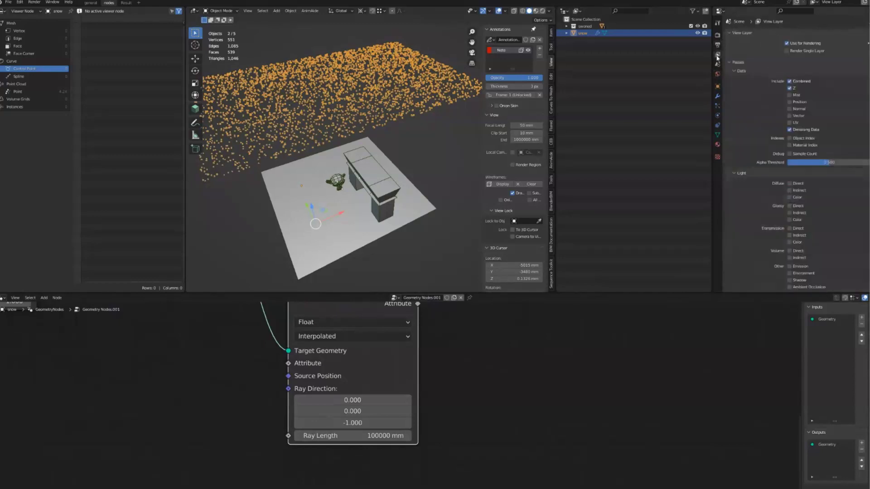
click(718, 64)
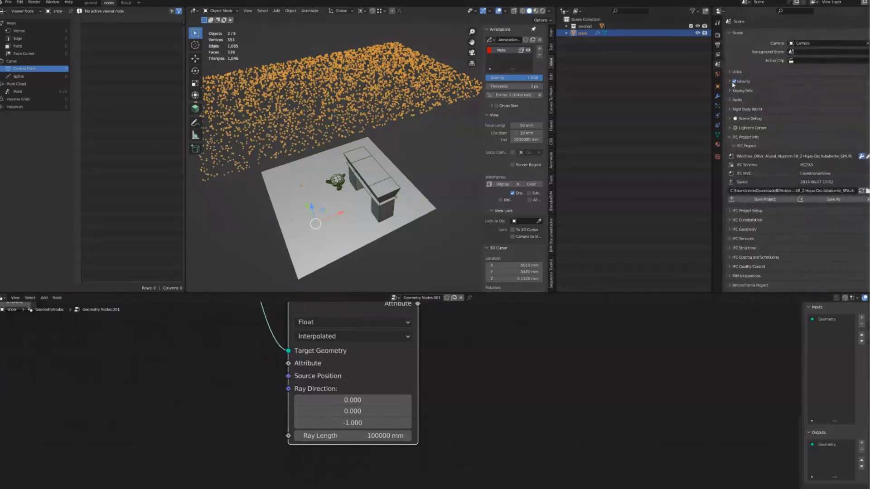
click(734, 71)
click(811, 82)
click(795, 90)
scroll(413, 416, down, 3)
middle_drag(412, 416, 322, 472)
middle_drag(274, 409, 295, 405)
Step: Connect Raycast's Is Hit output to Set Position's Selection input
middle_drag(306, 377, 270, 370)
drag(288, 395, 374, 337)
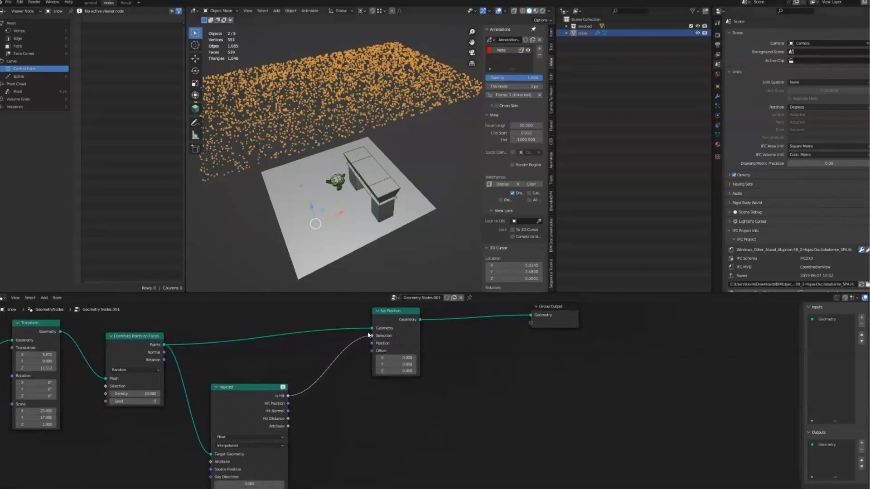
middle_drag(341, 215, 331, 174)
Step: Sketch a red downward arrow annotation, then select Set Position and move Raycast up and right
drag(334, 96, 337, 159)
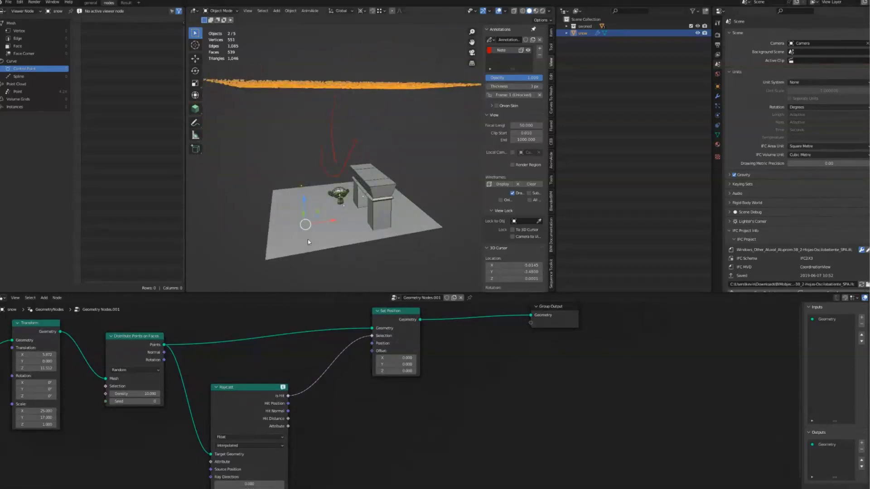
middle_drag(320, 315, 323, 295)
middle_drag(332, 382, 323, 420)
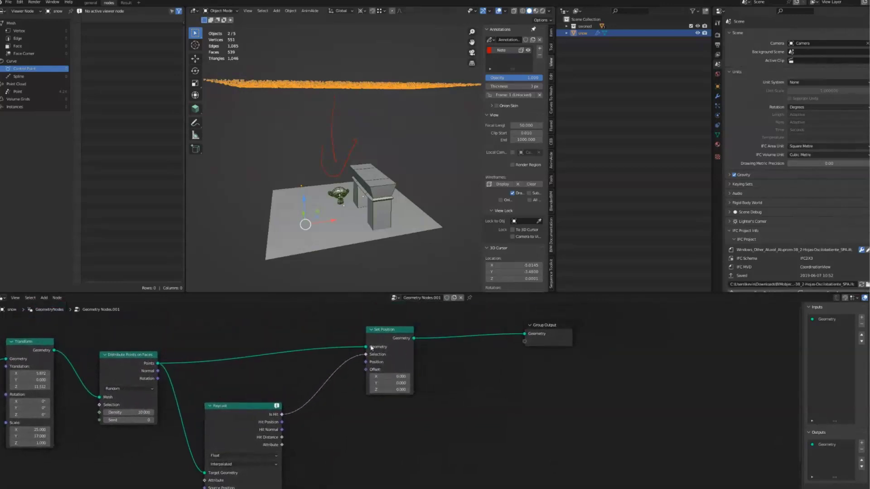
scroll(358, 358, up, 3)
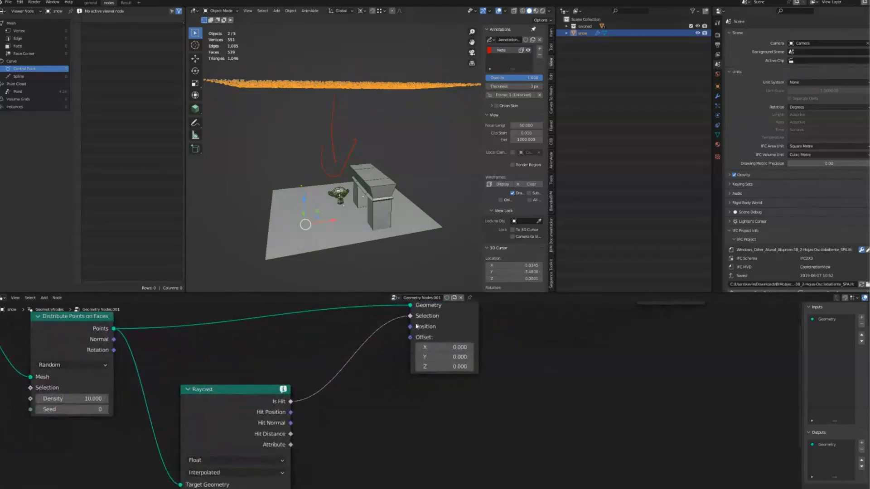
middle_drag(383, 336, 393, 358)
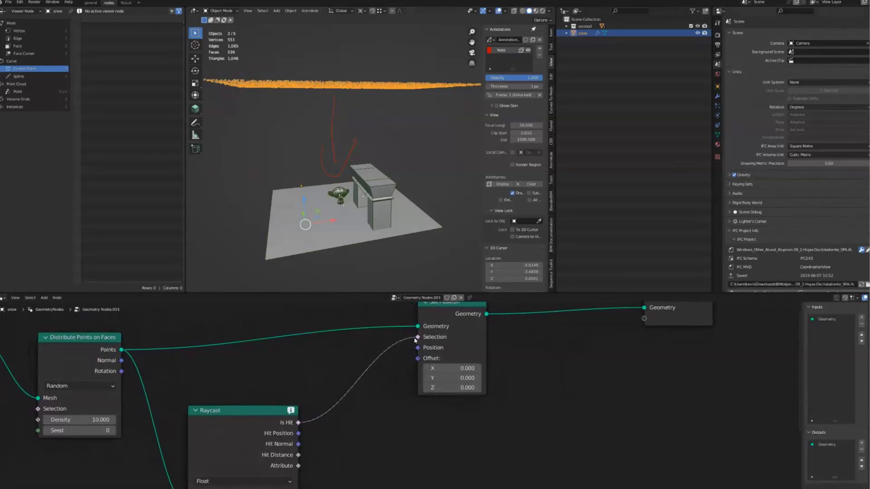
middle_drag(416, 340, 413, 353)
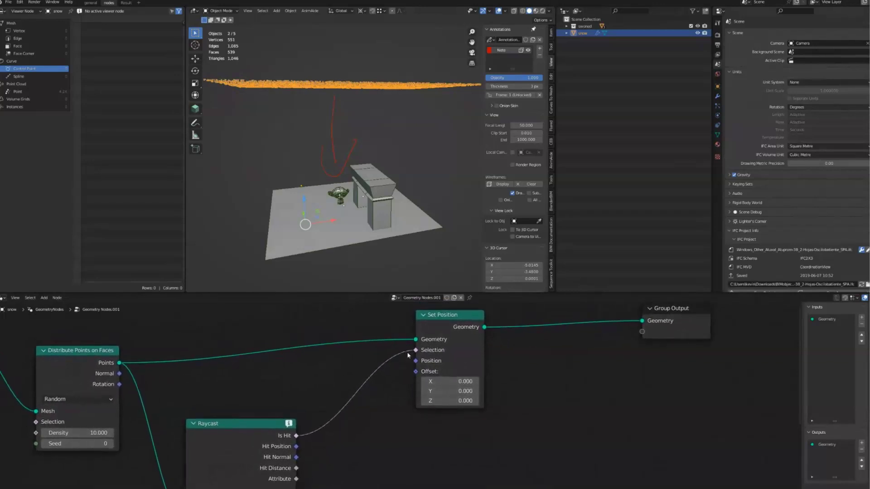
drag(446, 330, 452, 333)
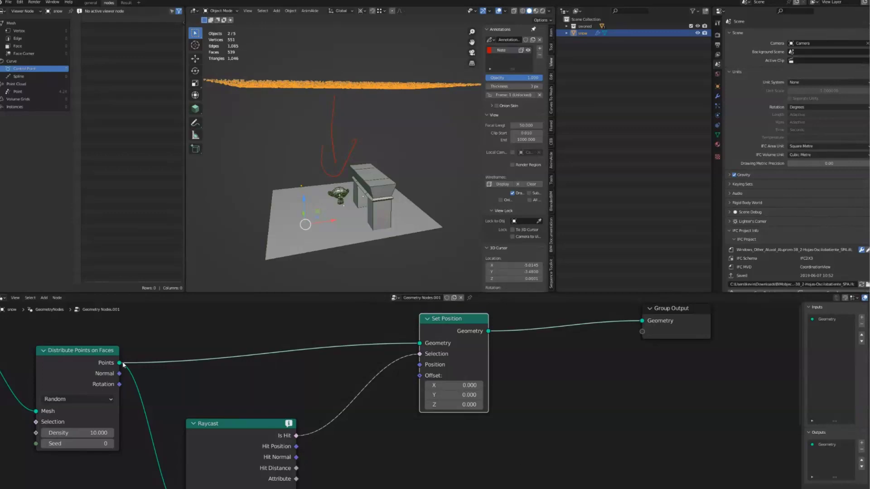
drag(232, 445, 240, 412)
middle_drag(55, 370, 426, 387)
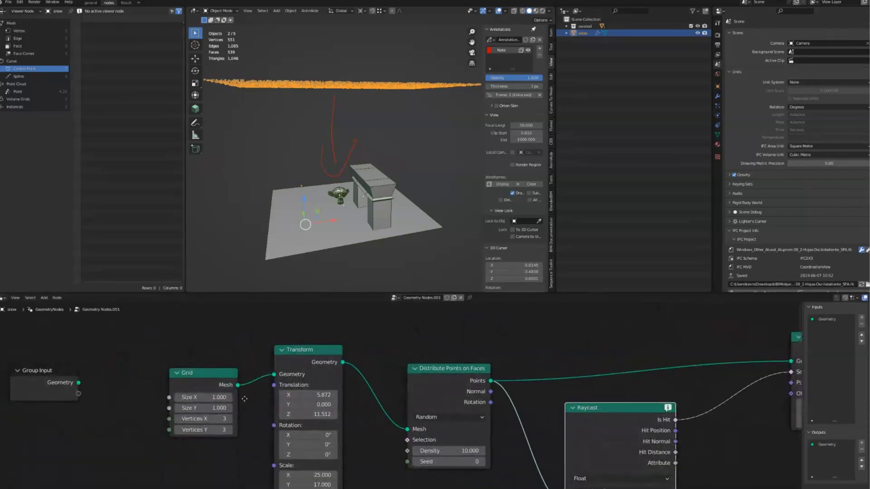
scroll(244, 399, up, 2)
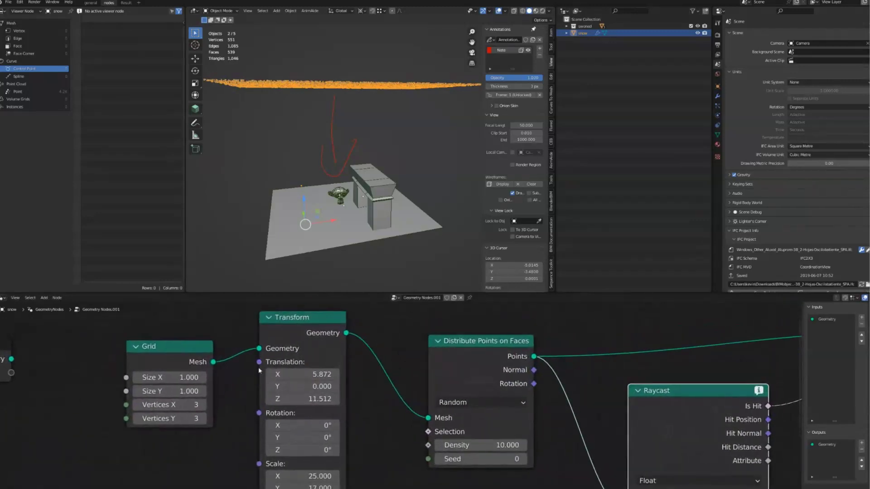
scroll(251, 373, up, 1)
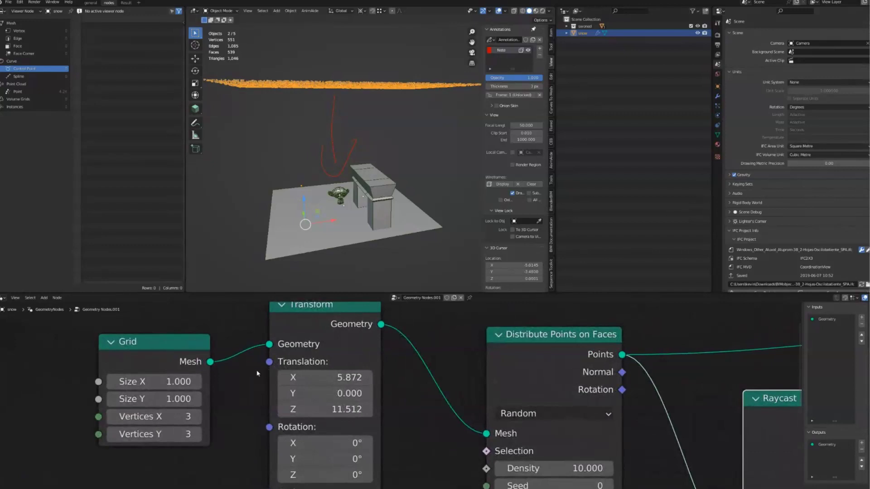
mouse_move(317, 379)
mouse_down()
mouse_move(309, 379)
mouse_move(329, 378)
mouse_up()
right_click(328, 378)
middle_drag(456, 357, 128, 378)
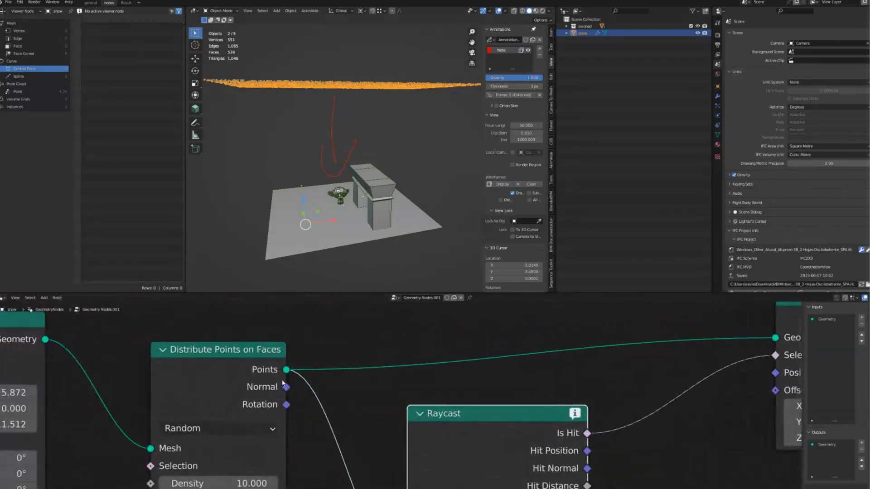
middle_drag(344, 386, 319, 367)
ctrl+scroll(319, 369, right, 4)
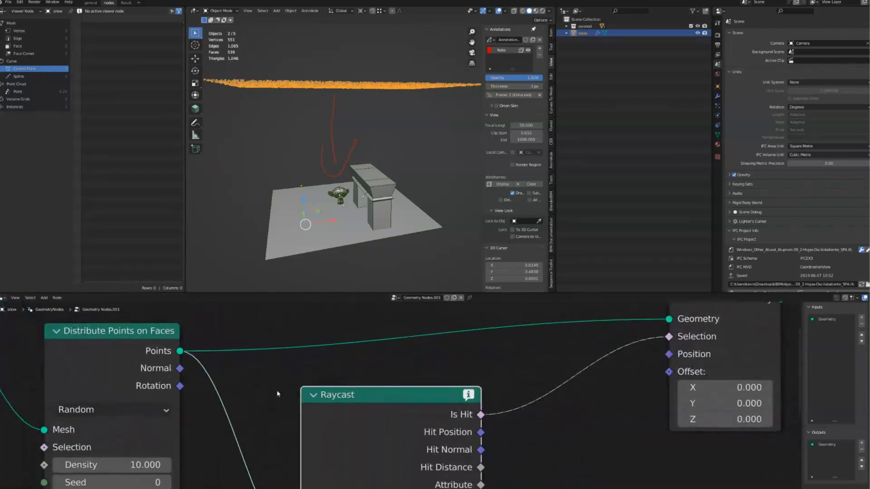
mouse_move(335, 391)
middle_down()
mouse_move(327, 395)
mouse_move(331, 385)
middle_up()
scroll(342, 388, down, 2)
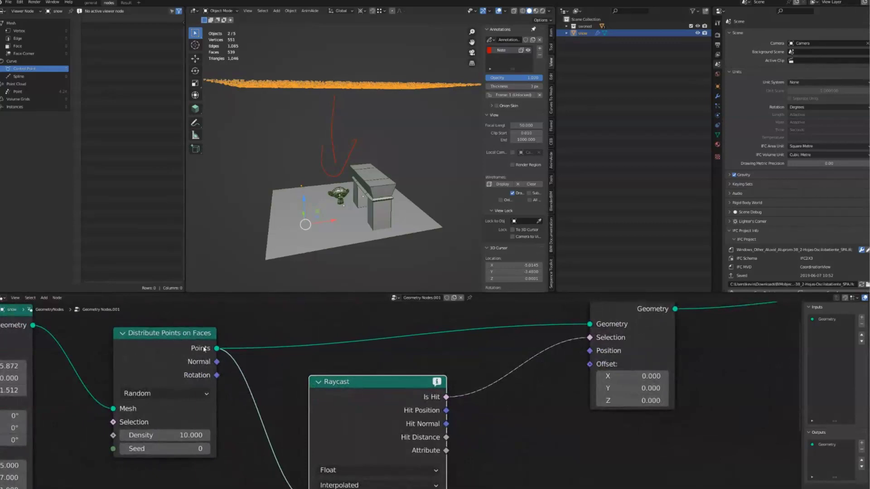
scroll(255, 382, down, 1)
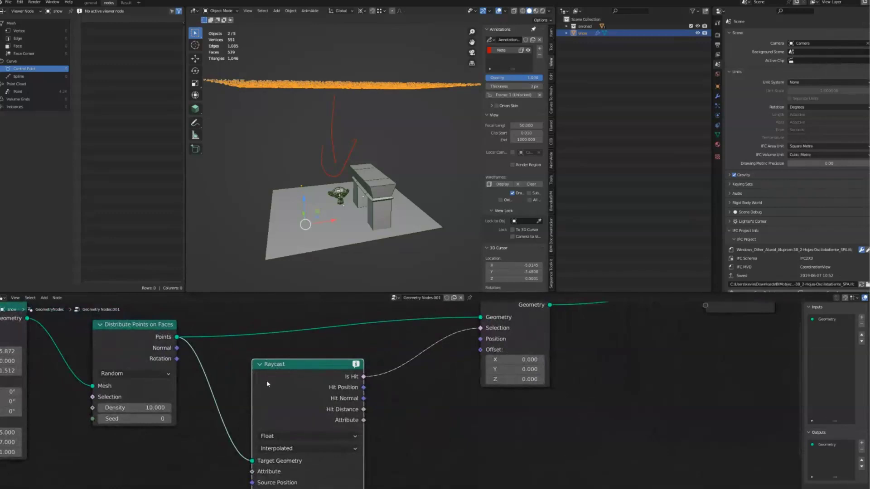
middle_drag(282, 392, 277, 411)
middle_drag(367, 378, 344, 369)
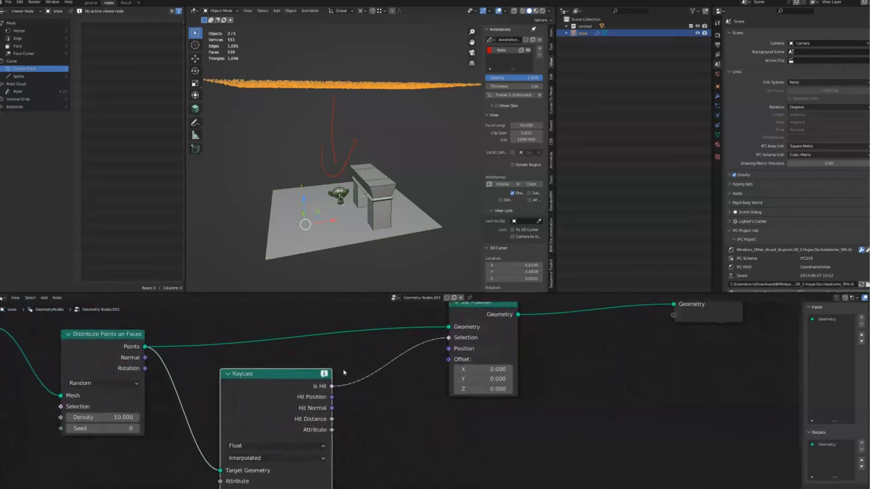
middle_drag(342, 402, 306, 411)
click(303, 410)
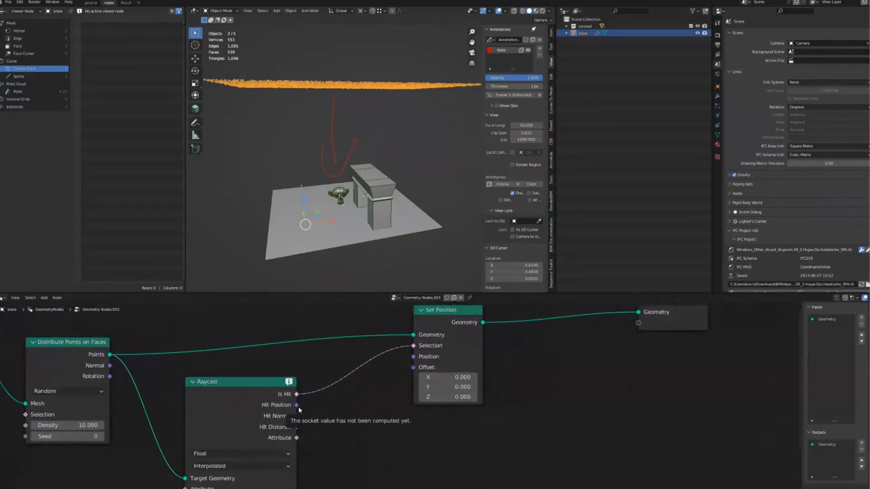
Step: Link Raycast's Hit Position output to Set Position's Position input
drag(297, 405, 413, 357)
middle_drag(417, 359, 381, 368)
mouse_move(346, 414)
middle_down()
mouse_move(359, 406)
mouse_move(346, 422)
mouse_move(353, 420)
middle_up()
middle_drag(316, 206, 350, 227)
middle_drag(279, 374, 293, 335)
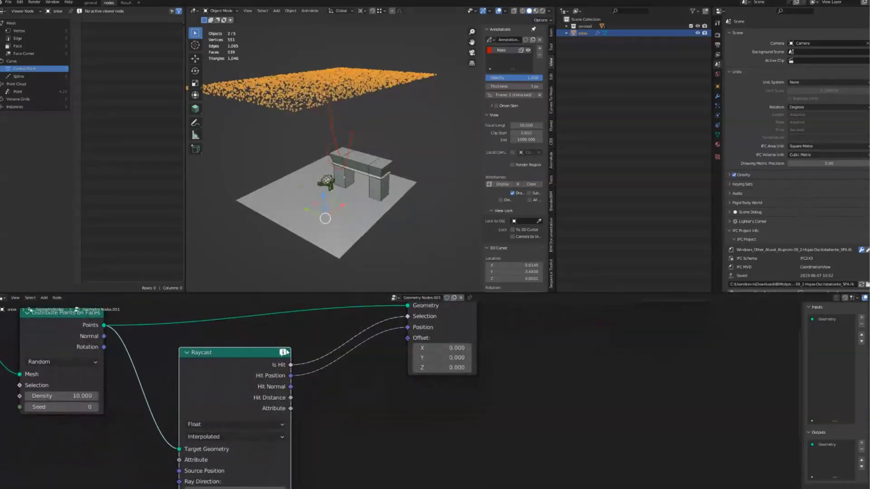
mouse_move(282, 353)
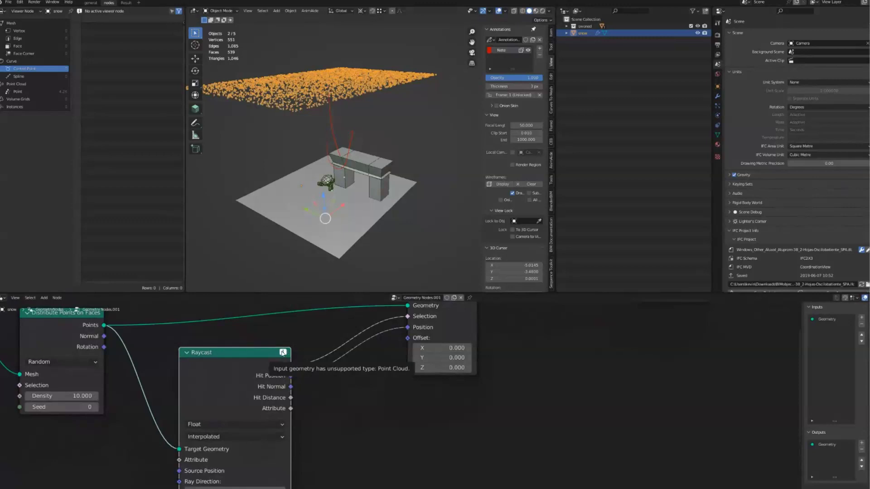
scroll(305, 364, down, 3)
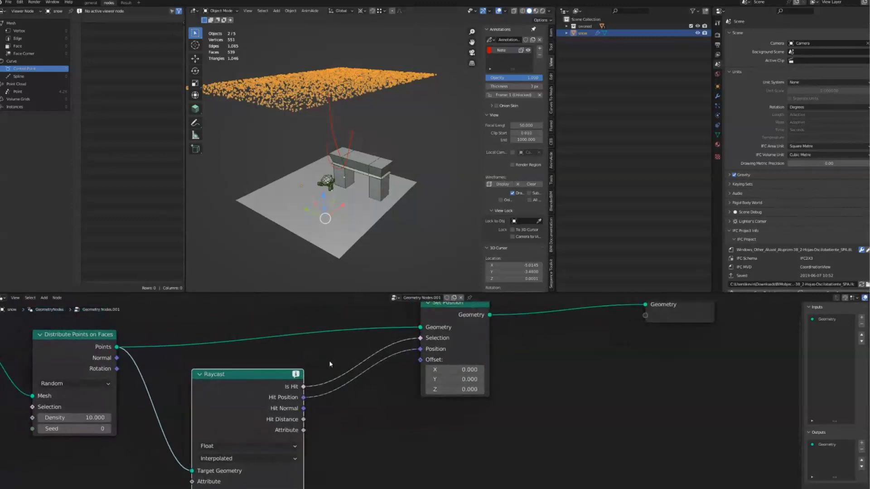
scroll(306, 365, up, 1)
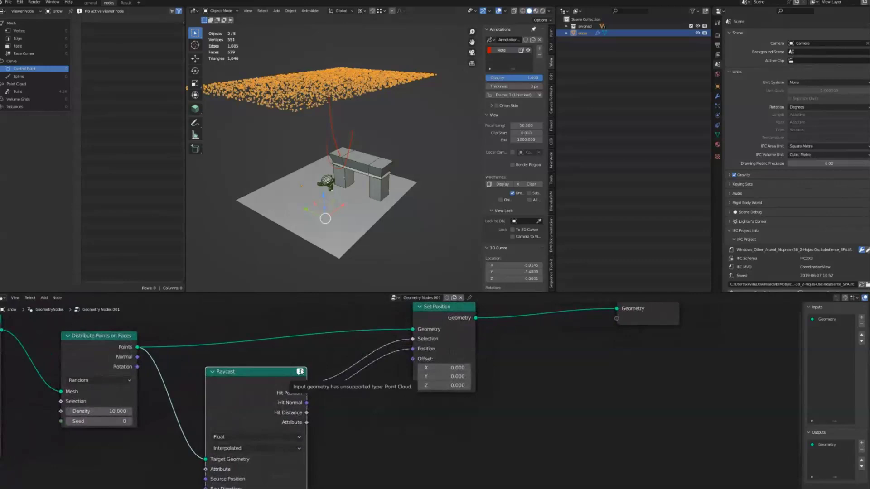
middle_drag(187, 373, 204, 386)
scroll(351, 352, down, 4)
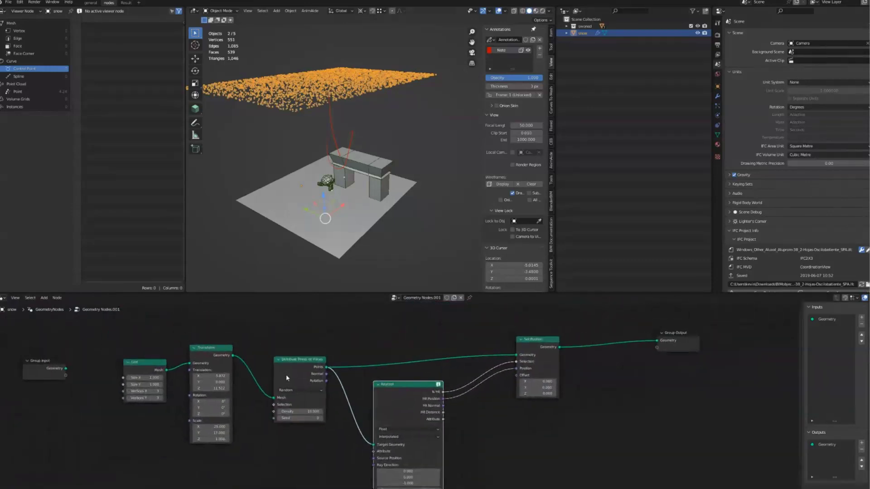
scroll(290, 388, up, 2)
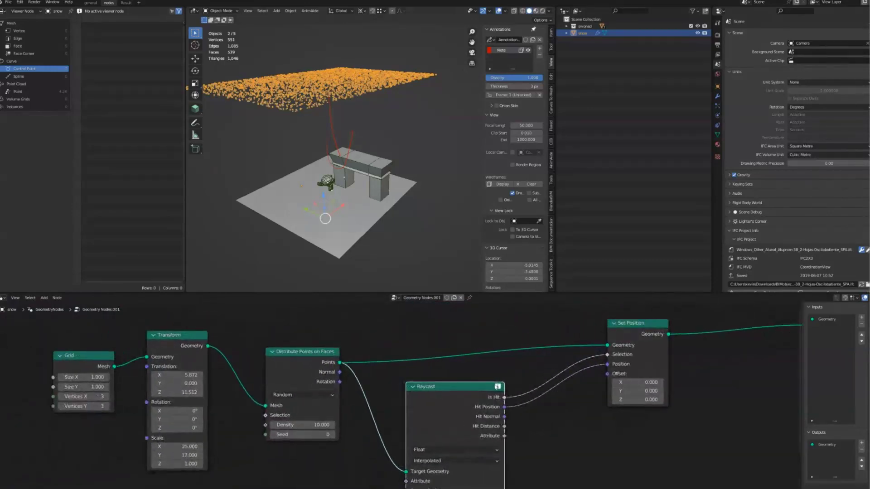
Step: Check the Raycast data type choices, leaving it on Float
mouse_move(498, 387)
click(179, 339)
middle_drag(319, 333, 195, 343)
middle_drag(273, 348, 265, 326)
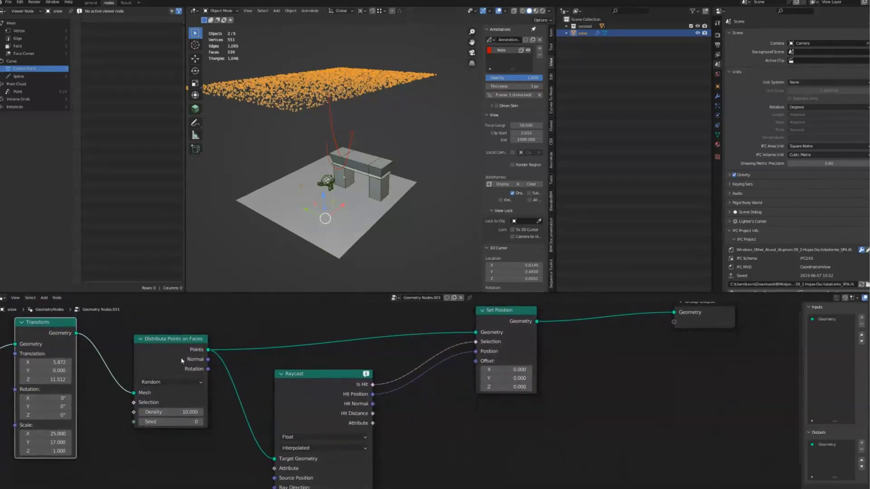
click(297, 438)
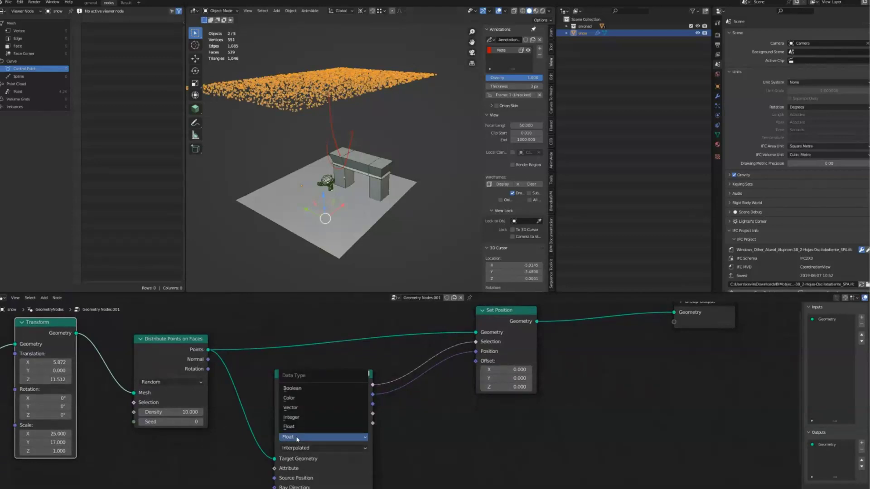
click(228, 478)
middle_drag(273, 387, 267, 401)
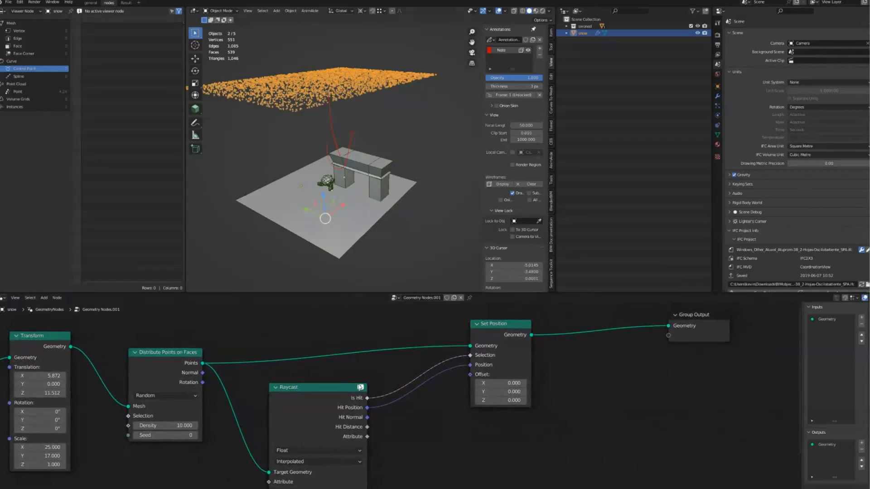
Step: Save the snow scene to the Desktop as tuto.blend
key(ctrl+s)
click(407, 311)
click(350, 399)
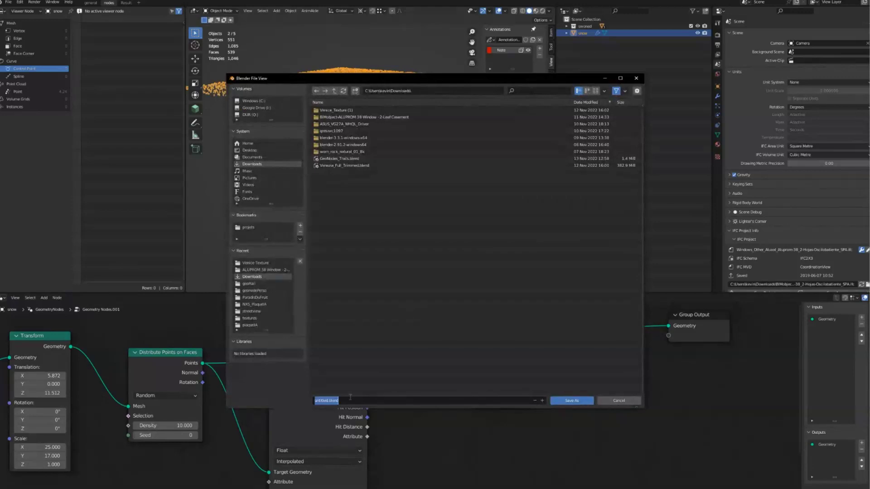
text(tuto)
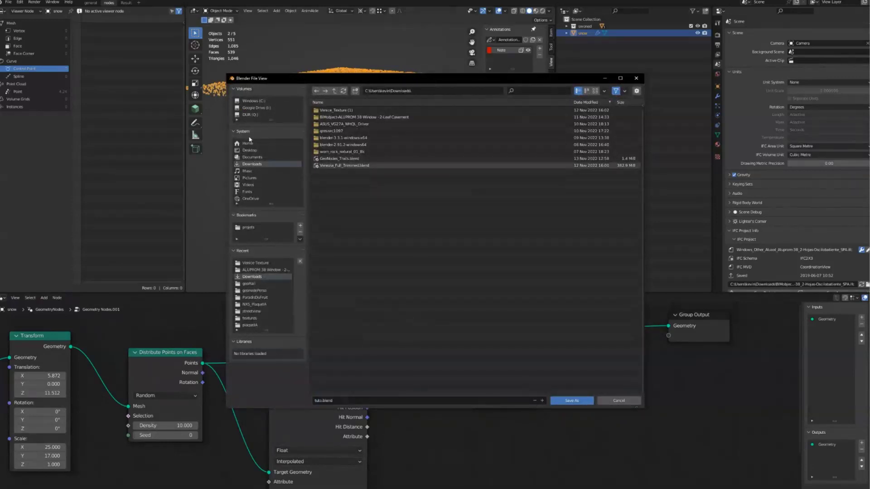
click(249, 150)
click(569, 403)
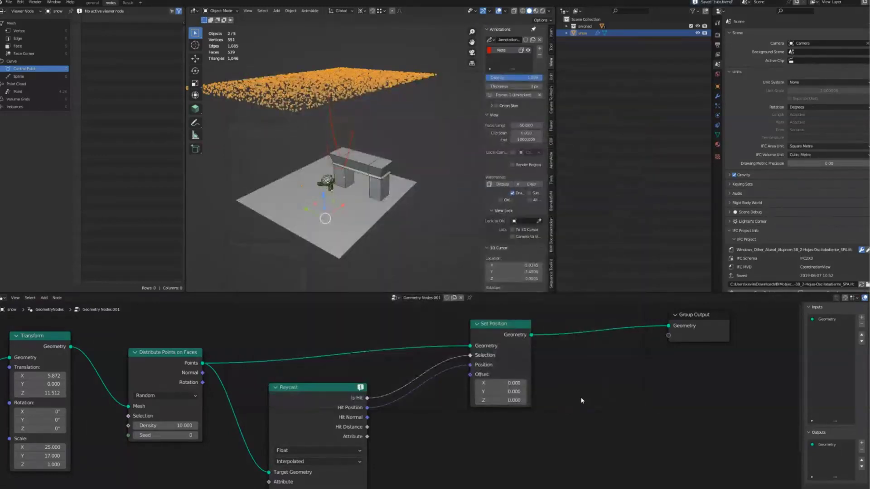
Step: Load another Blender file, discarding unsaved changes
key(ctrl+n)
click(413, 436)
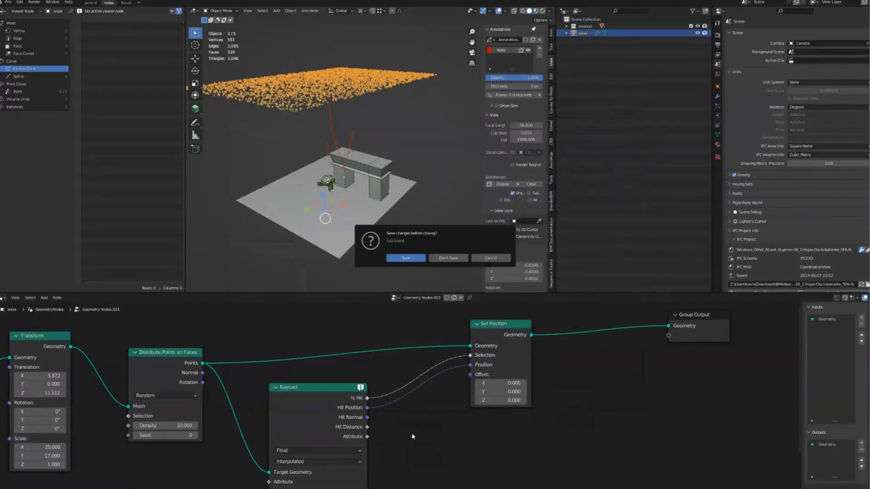
click(444, 258)
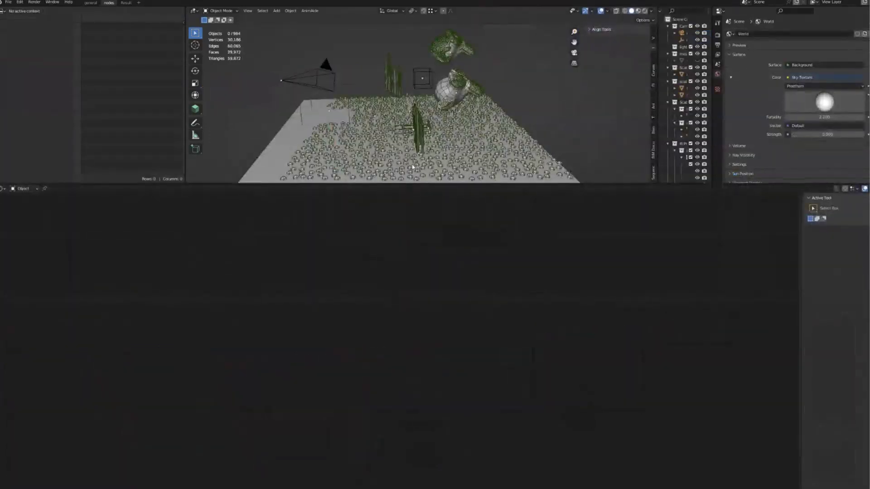
Step: Select the monkey and switch the node editor to the Geometry Node Editor
click(462, 82)
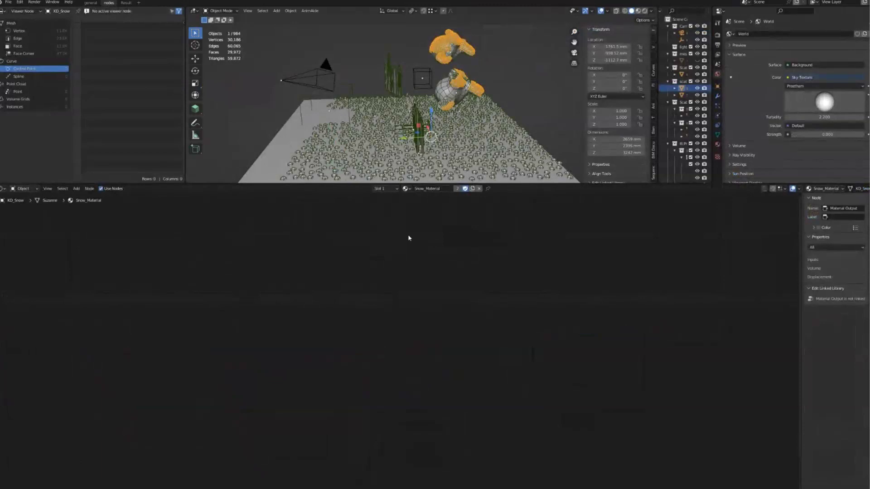
key(Home)
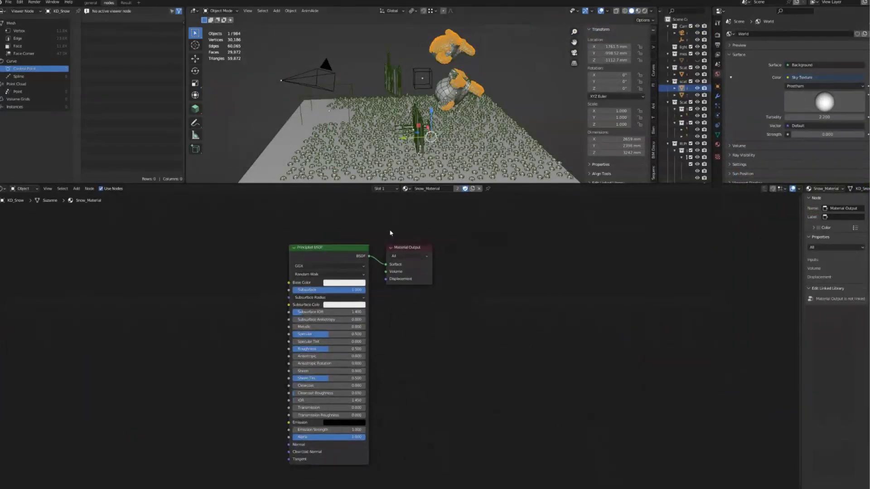
click(2, 188)
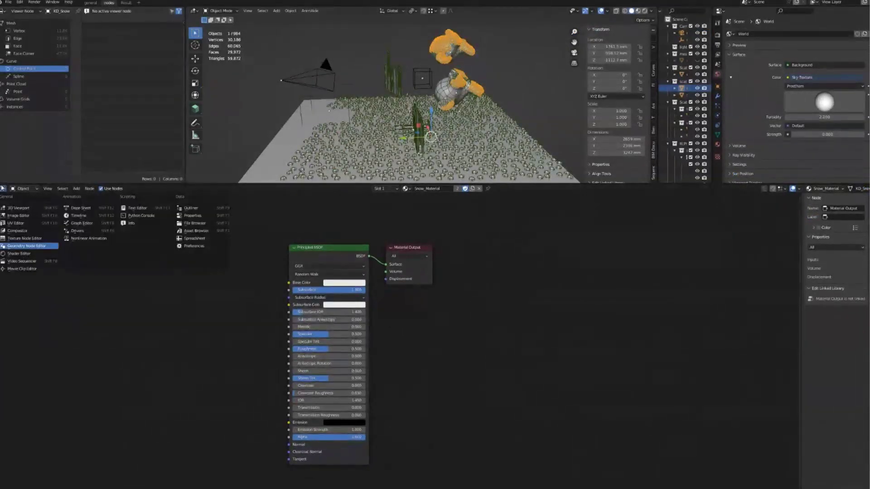
click(23, 246)
Step: Inspect the KD_Snow node tree around Distribute Points, the Grid node and Set Position
middle_drag(512, 240, 402, 287)
scroll(381, 268, up, 2)
scroll(382, 269, down, 2)
scroll(402, 287, up, 5)
middle_drag(442, 267, 473, 250)
scroll(474, 250, up, 3)
scroll(474, 250, down, 3)
middle_drag(362, 272, 481, 250)
scroll(480, 250, down, 3)
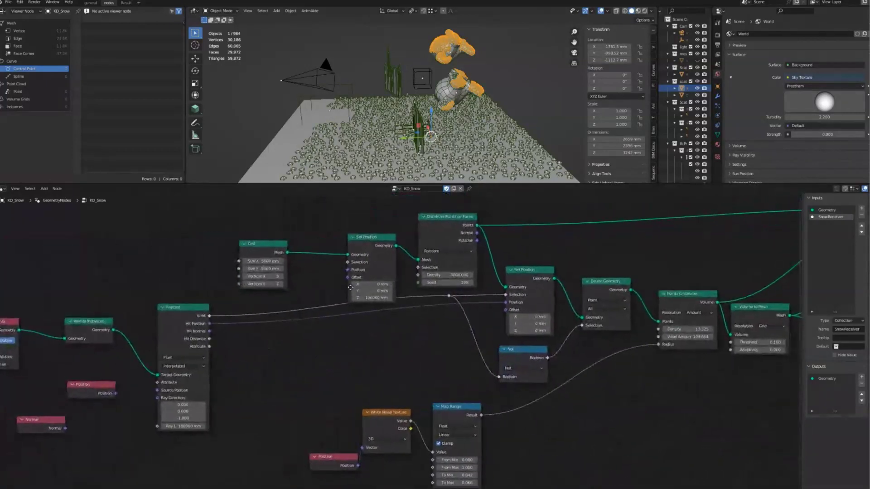
middle_drag(333, 290, 320, 298)
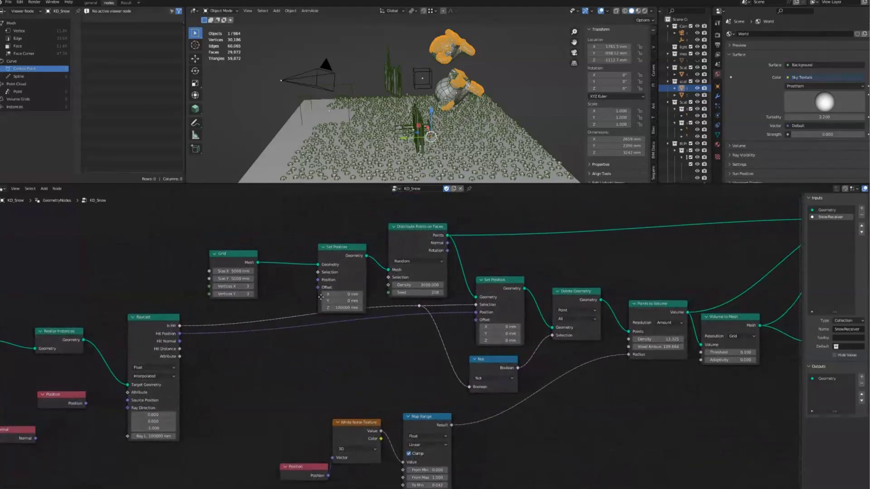
scroll(388, 283, up, 2)
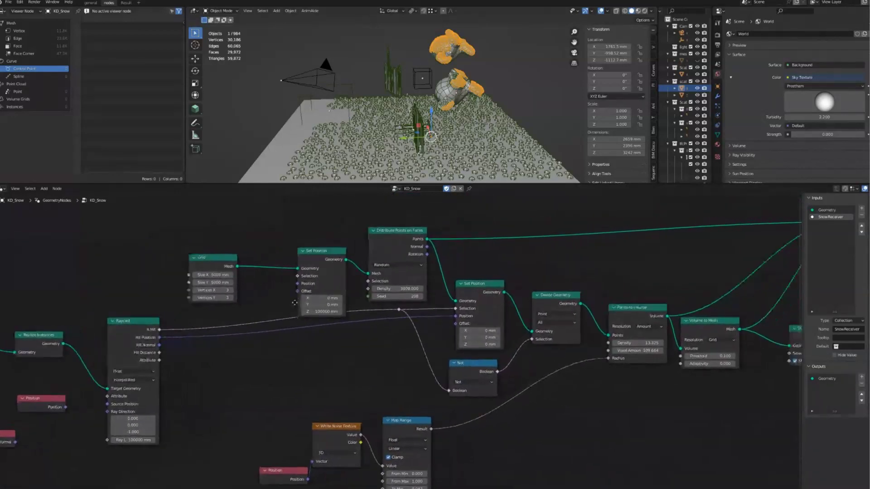
scroll(388, 282, up, 3)
middle_drag(488, 236, 353, 286)
scroll(302, 273, up, 3)
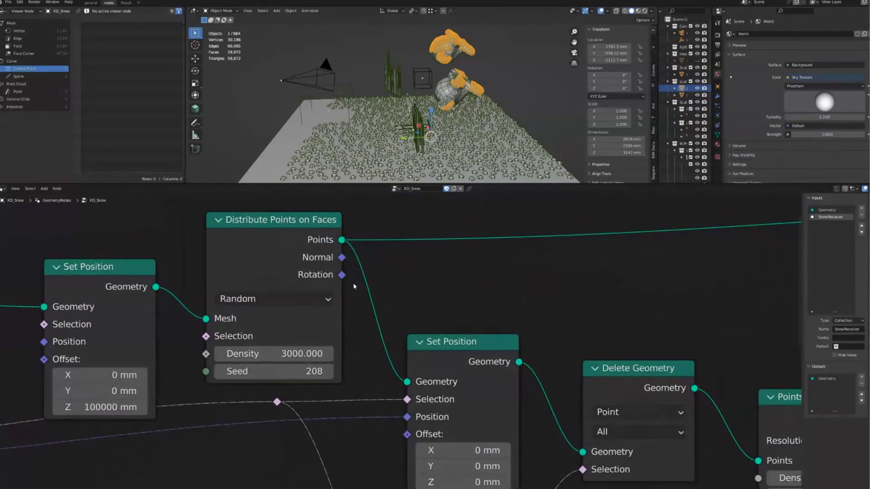
middle_drag(409, 312, 420, 298)
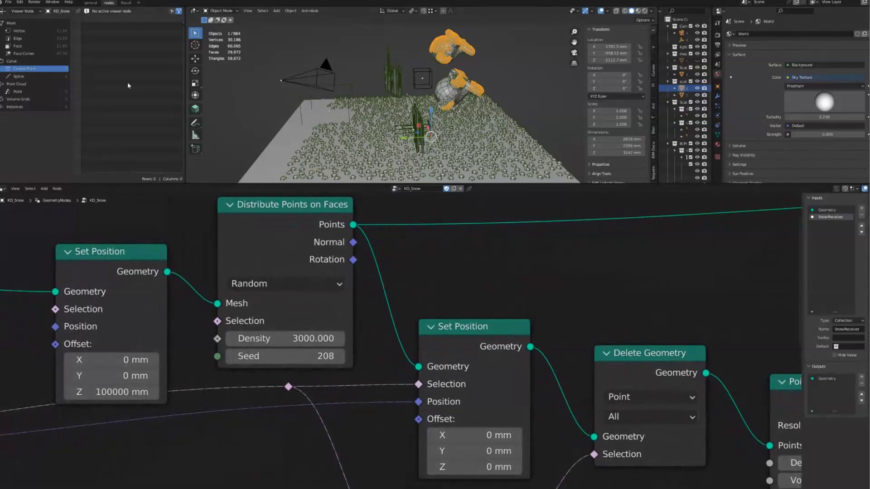
Step: Reopen tuto.blend from recent files, discarding unsaved changes
click(7, 2)
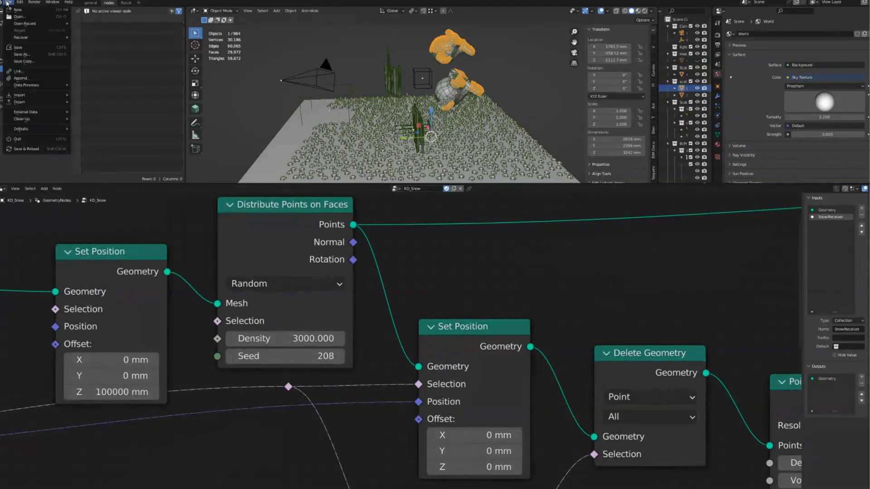
mouse_move(28, 24)
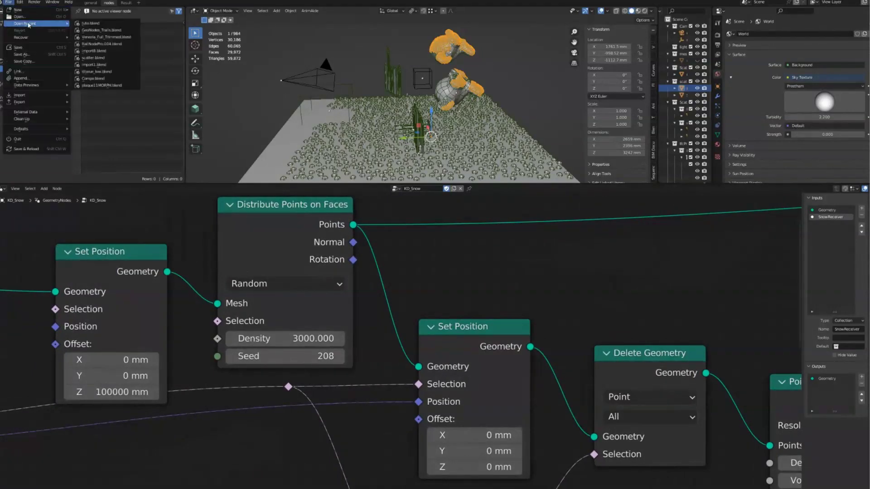
click(89, 26)
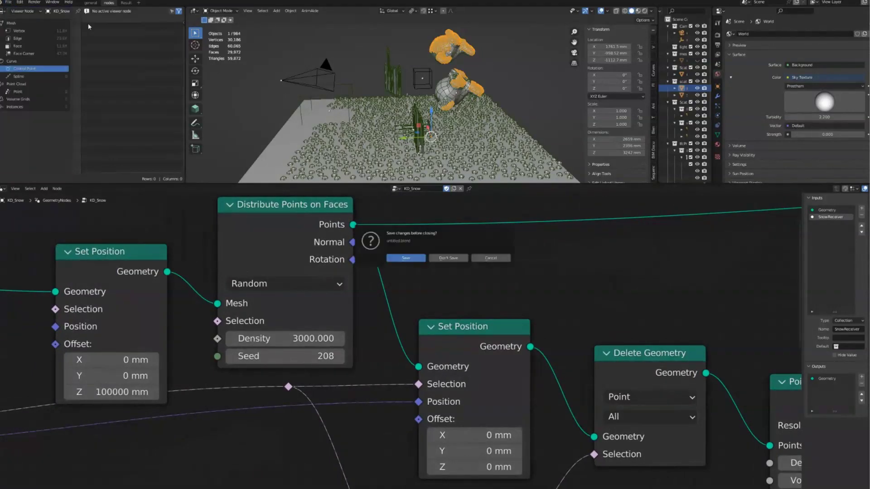
click(454, 260)
Step: Enlarge the node editor and check the Raycast node's warning
middle_drag(238, 362, 363, 345)
scroll(286, 353, down, 4)
middle_drag(421, 316, 381, 328)
scroll(485, 377, up, 2)
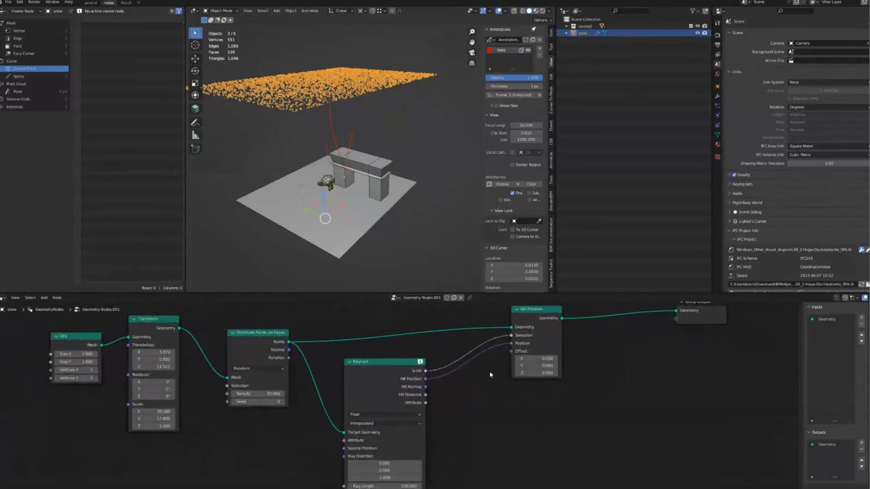
drag(515, 292, 503, 268)
scroll(421, 335, up, 3)
mouse_move(441, 374)
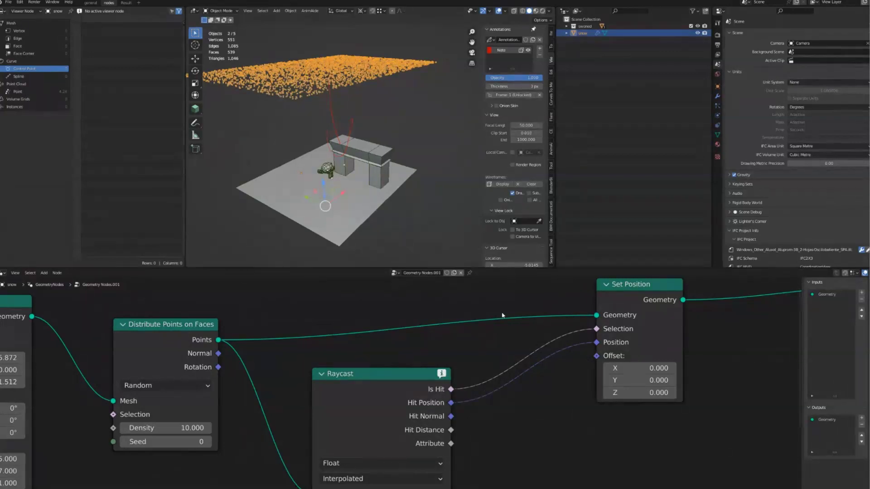
Step: Cut the link from the distributed Points to Raycast's Target Geometry input
scroll(498, 316, down, 2)
middle_drag(404, 360, 425, 339)
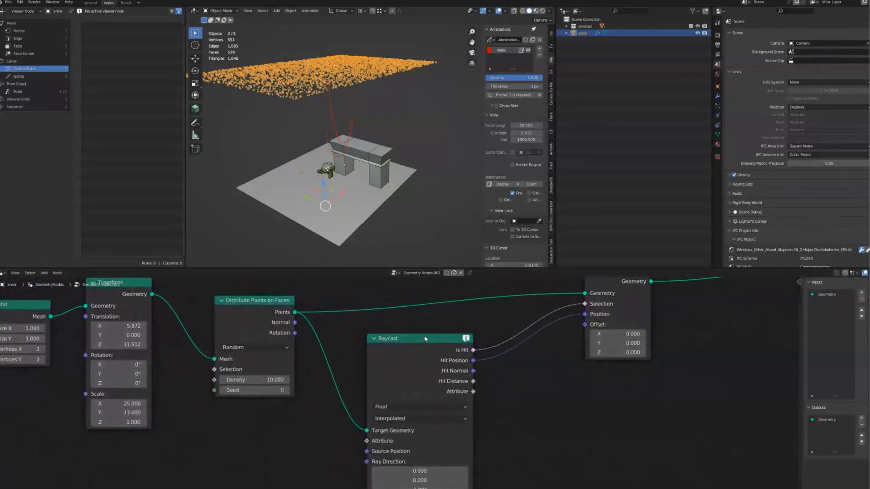
middle_drag(425, 338, 440, 305)
middle_drag(330, 382, 318, 410)
ctrl+right_drag(347, 389, 320, 428)
scroll(313, 421, down, 3)
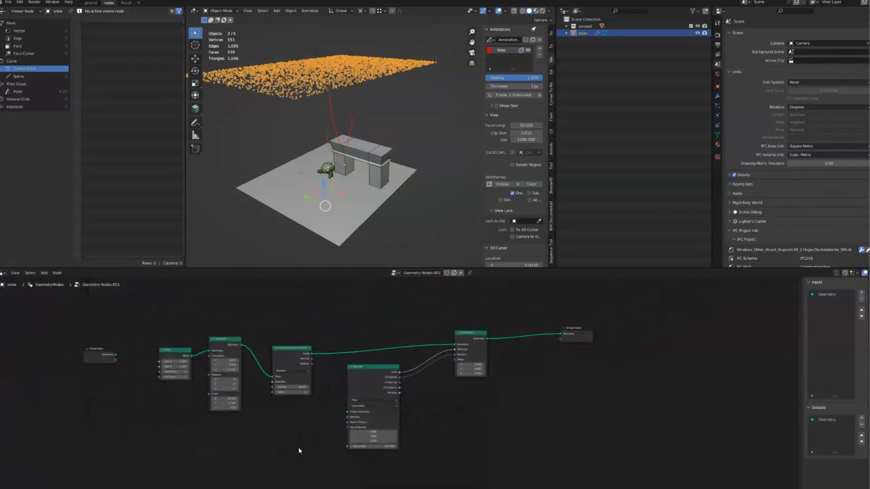
key(shift+a)
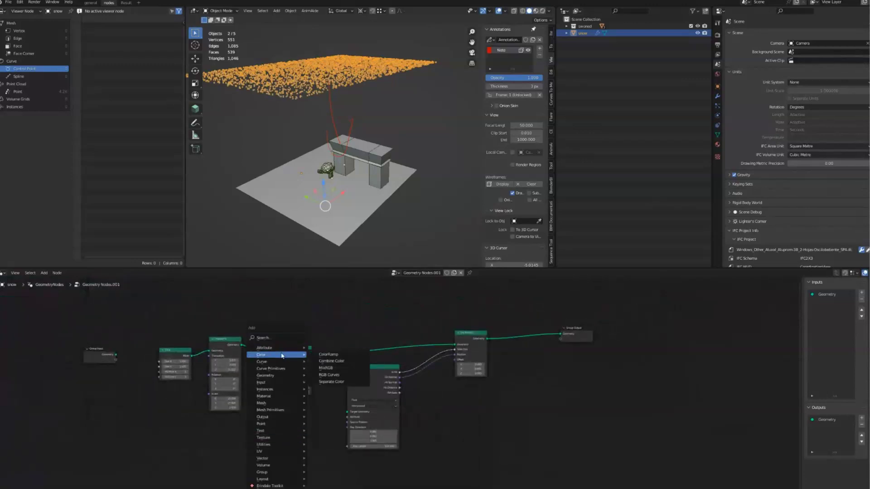
Step: Add a Collection Info node for the swoned collection and link its Geometry to Raycast's Target Geometry
click(320, 412)
click(334, 383)
key(shift+a)
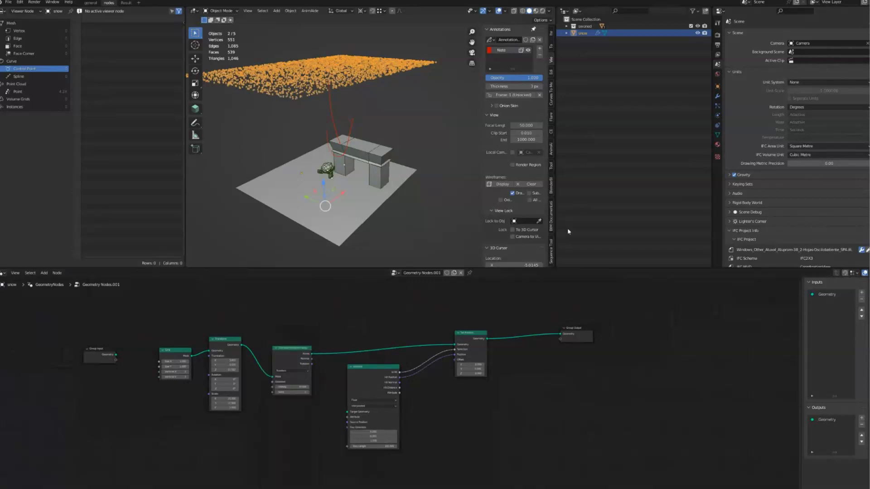
drag(584, 26, 252, 446)
middle_drag(262, 447, 270, 345)
scroll(270, 345, up, 10)
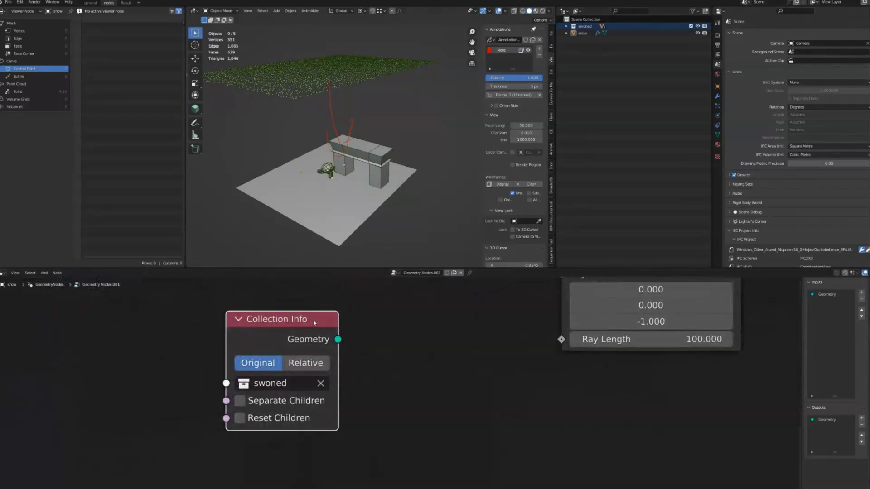
scroll(247, 422, down, 4)
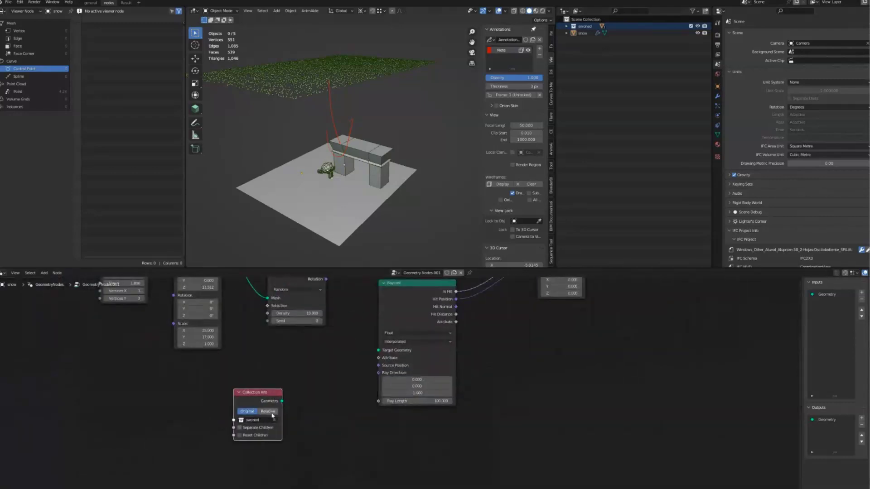
drag(350, 368, 376, 353)
Step: Bring Set Position and Group Output into view and deselect Collection Info
middle_drag(357, 302, 166, 420)
middle_drag(325, 202, 285, 224)
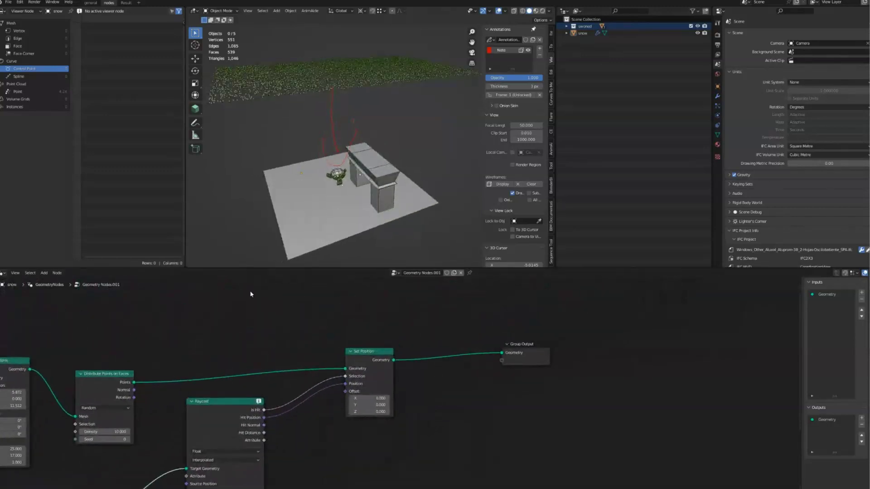
middle_drag(208, 342, 318, 280)
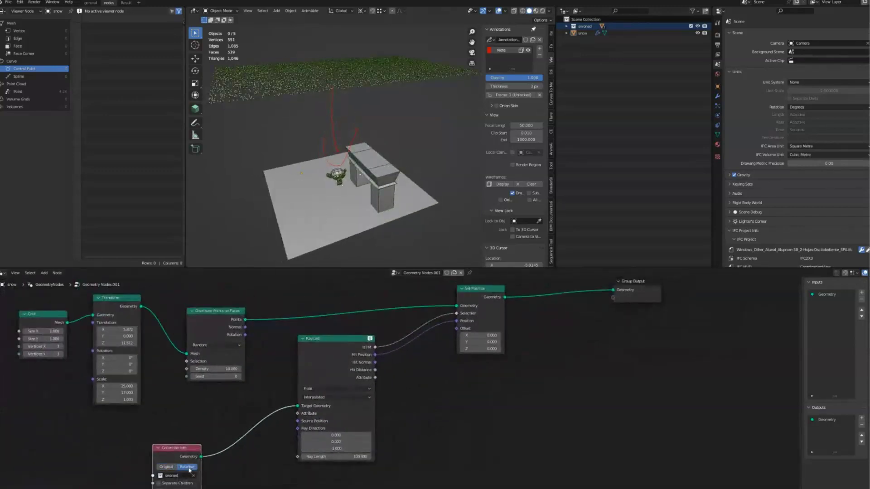
middle_drag(170, 472, 181, 438)
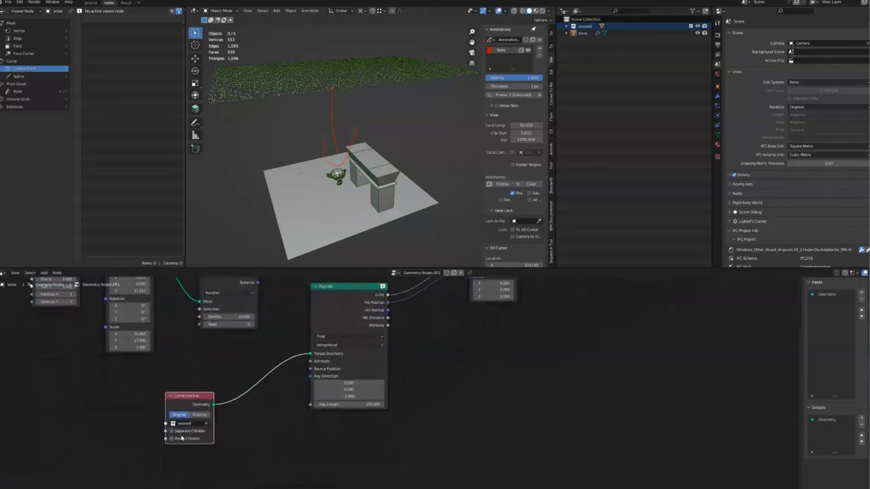
middle_drag(266, 322, 198, 392)
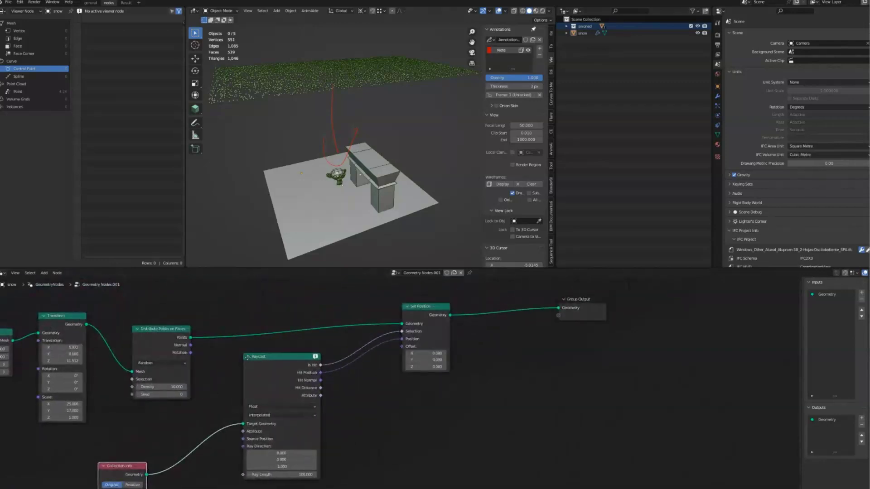
middle_drag(255, 355, 223, 366)
click(140, 423)
Step: Insert a Realize Instances node between Collection Info and Raycast
key(shift+a)
click(142, 348)
text(res)
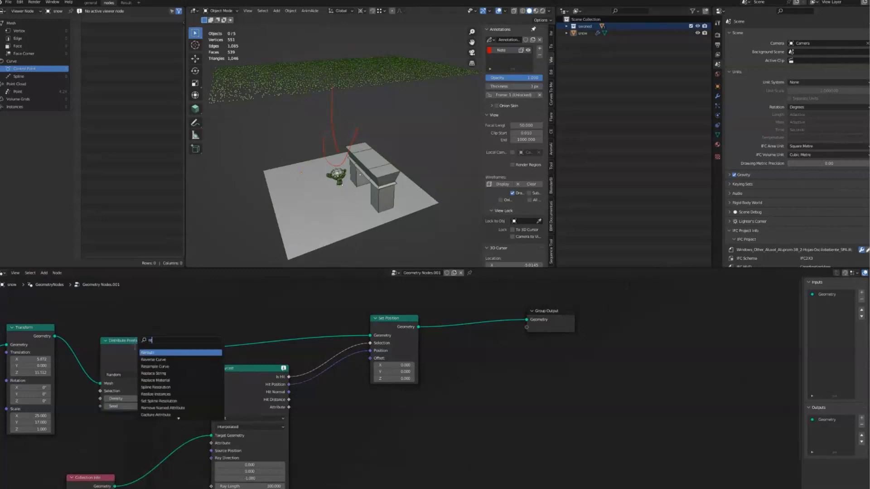
key(Return)
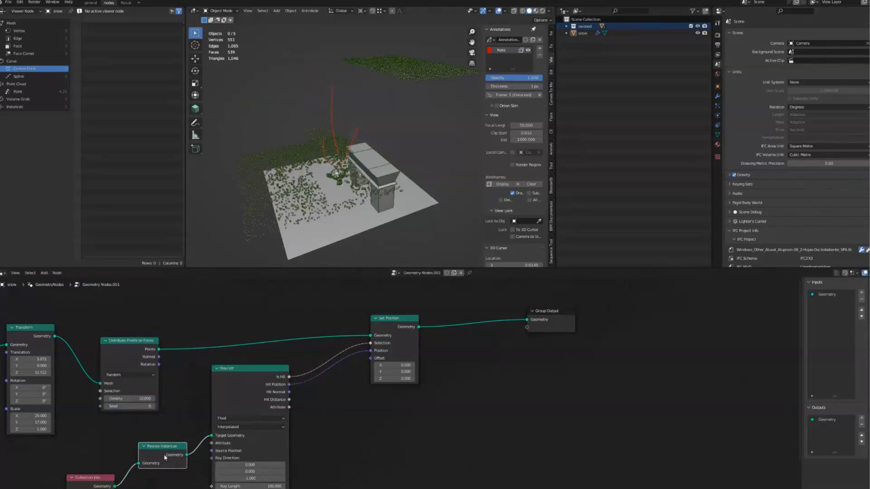
click(166, 453)
Step: Set Collection Info to Relative and check the snow points in the viewport
mouse_move(292, 216)
middle_down()
mouse_move(333, 211)
mouse_move(295, 226)
middle_up()
middle_drag(122, 429, 162, 321)
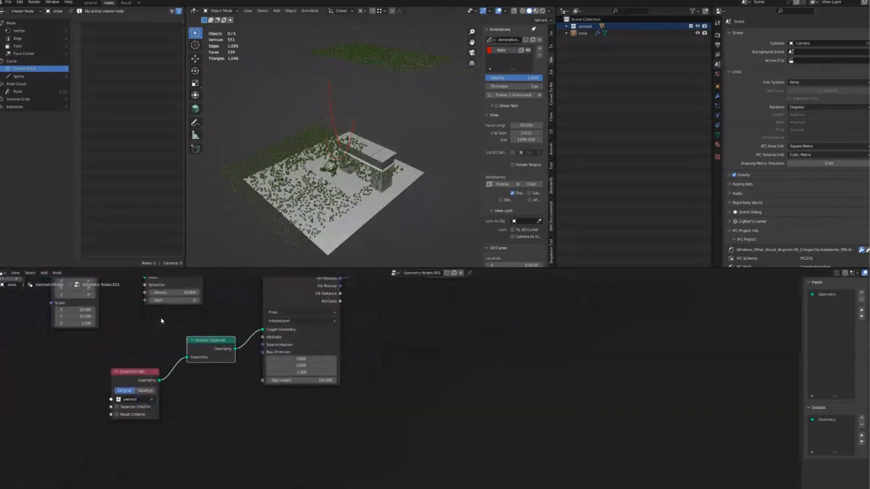
click(143, 392)
middle_drag(360, 195, 319, 198)
middle_drag(285, 327, 393, 398)
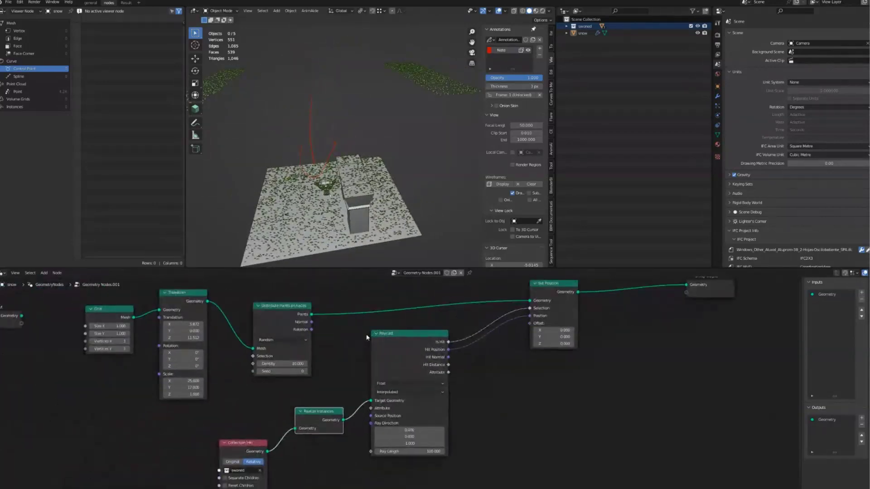
Step: Move the Distribute Points on Faces node up-right and view the snow-covered plane and arch
middle_drag(367, 336, 364, 364)
drag(291, 329, 306, 310)
middle_drag(260, 392, 283, 378)
middle_drag(356, 298, 344, 310)
middle_drag(329, 215, 386, 237)
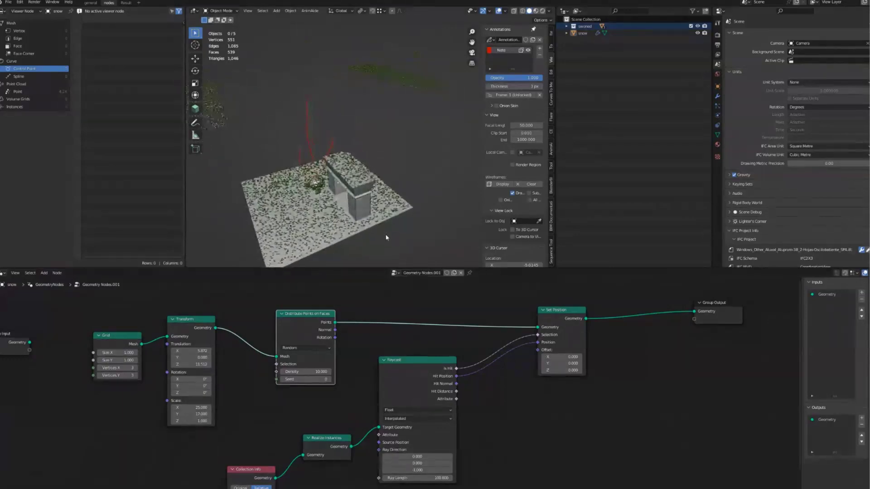
Step: Set Distribute Points on Faces density to 59.56 and maximize the 3D view
click(223, 391)
drag(301, 373, 344, 379)
mouse_move(336, 201)
middle_down()
mouse_move(335, 185)
mouse_move(337, 233)
mouse_move(321, 189)
mouse_move(329, 212)
middle_up()
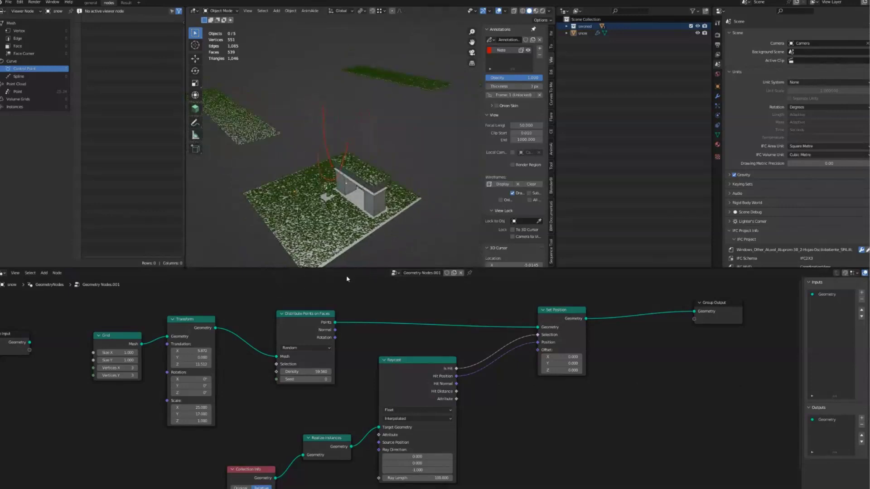
middle_drag(322, 257, 347, 226)
middle_drag(319, 195, 342, 194)
key(ctrl+alt+space)
Step: Look closely down on the snow-covered plane and arch, then restore the split layout
shift+middle_drag(307, 239, 331, 203)
scroll(331, 202, up, 1)
click(331, 289)
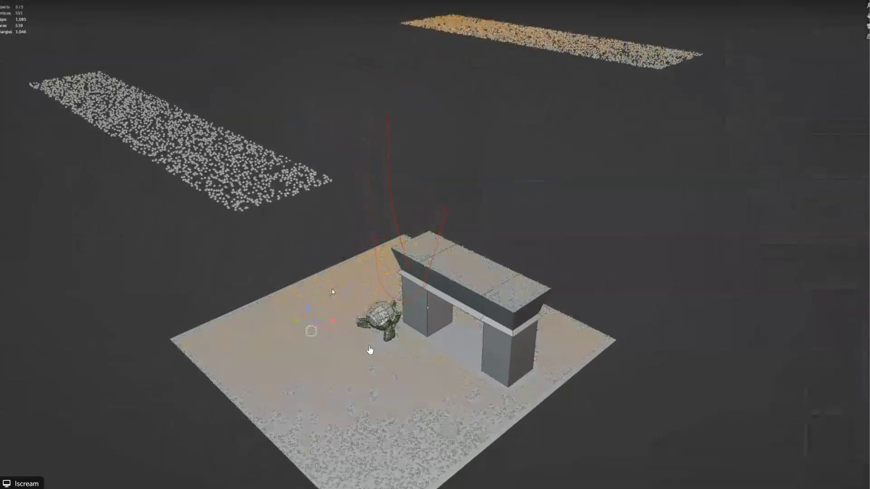
middle_drag(374, 348, 403, 381)
scroll(403, 381, up, 6)
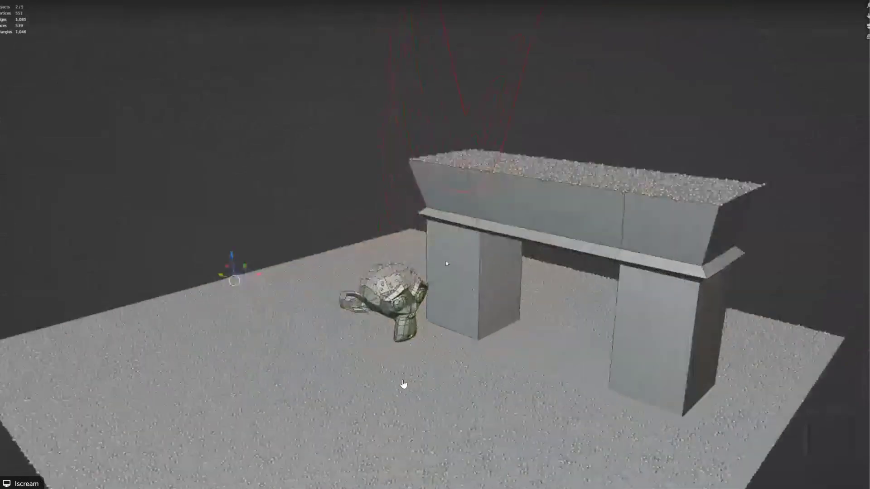
middle_drag(372, 344, 477, 192)
key(ctrl+alt+space)
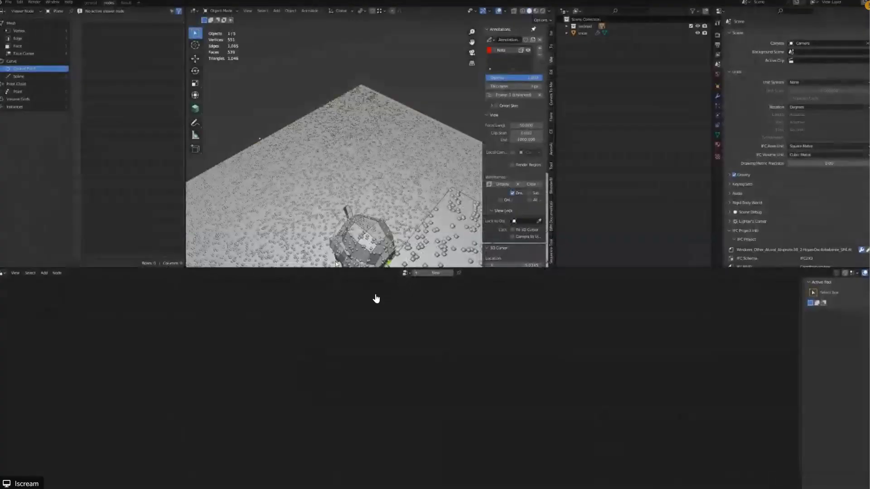
middle_drag(336, 264, 349, 247)
scroll(350, 246, down, 7)
Step: Raise the snow point density to 385.8 and check it from top view
click(351, 245)
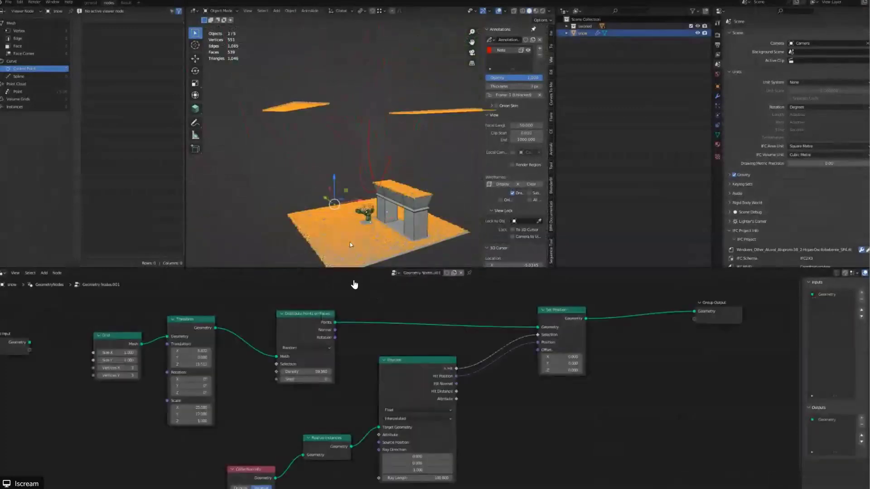
drag(324, 370, 447, 377)
middle_drag(323, 205, 344, 244)
scroll(350, 191, up, 12)
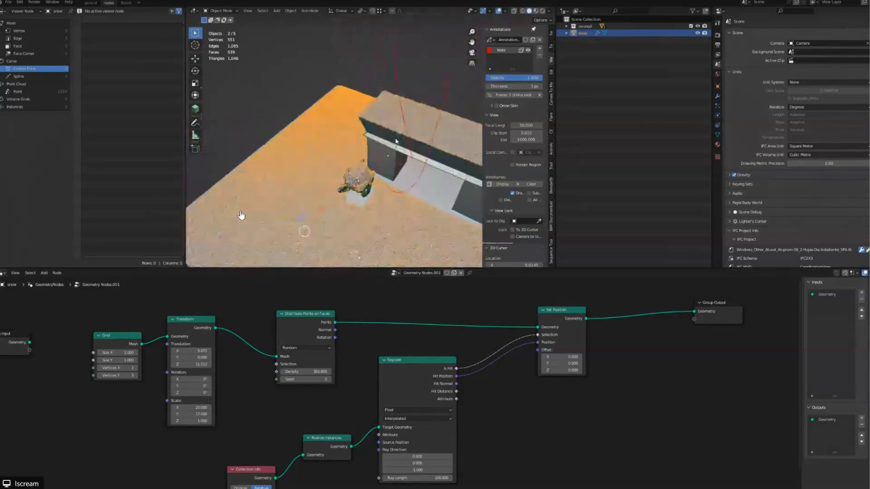
scroll(352, 188, up, 4)
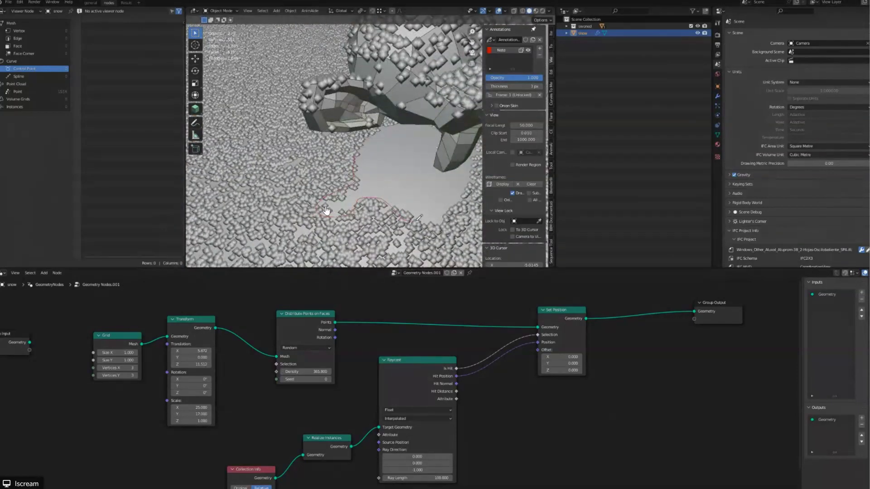
key(KP_7)
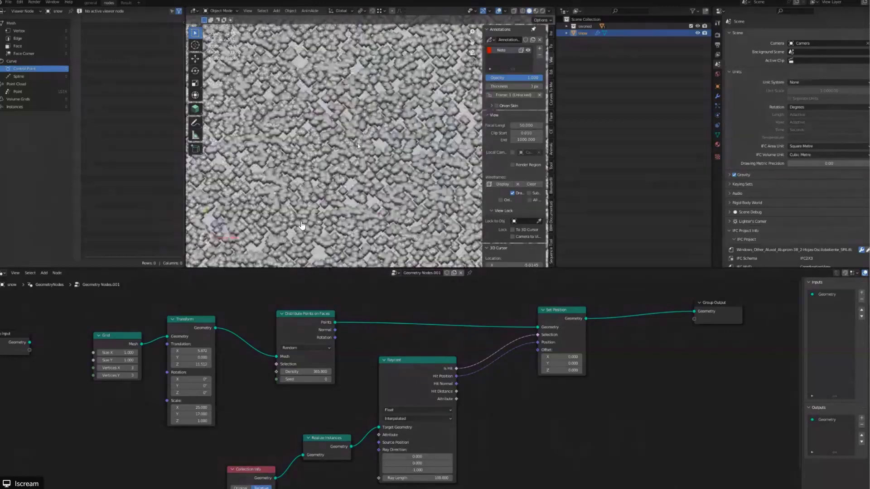
scroll(301, 224, down, 6)
scroll(301, 223, up, 8)
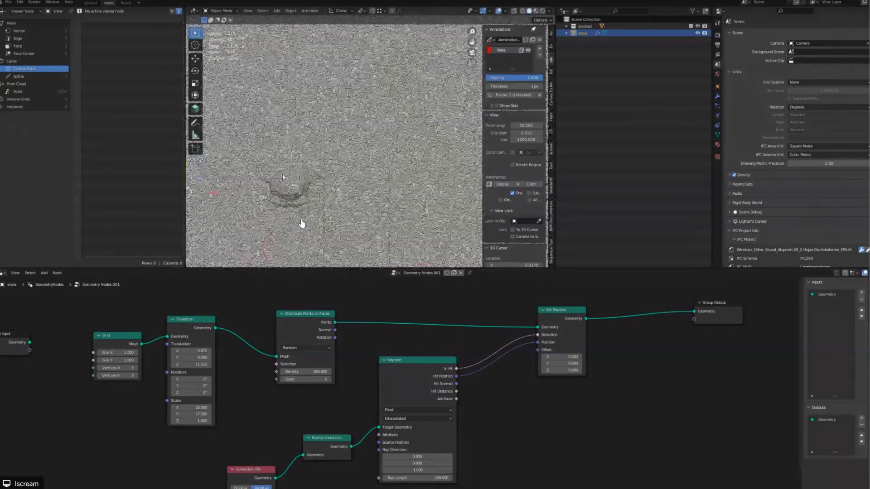
scroll(343, 200, down, 9)
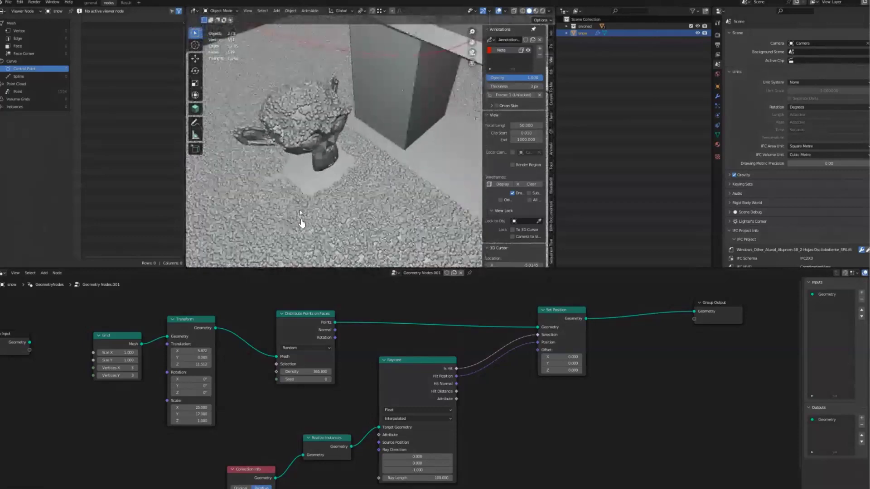
Step: Orbit around the monkey and building to inspect the denser snow
middle_drag(342, 200, 325, 216)
scroll(330, 200, down, 2)
scroll(322, 198, down, 2)
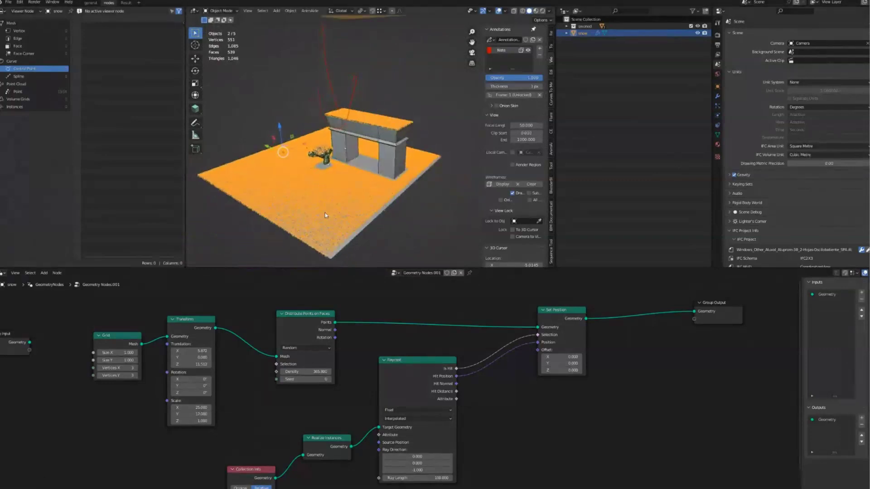
middle_drag(338, 182, 297, 180)
scroll(335, 214, down, 3)
middle_drag(394, 205, 381, 186)
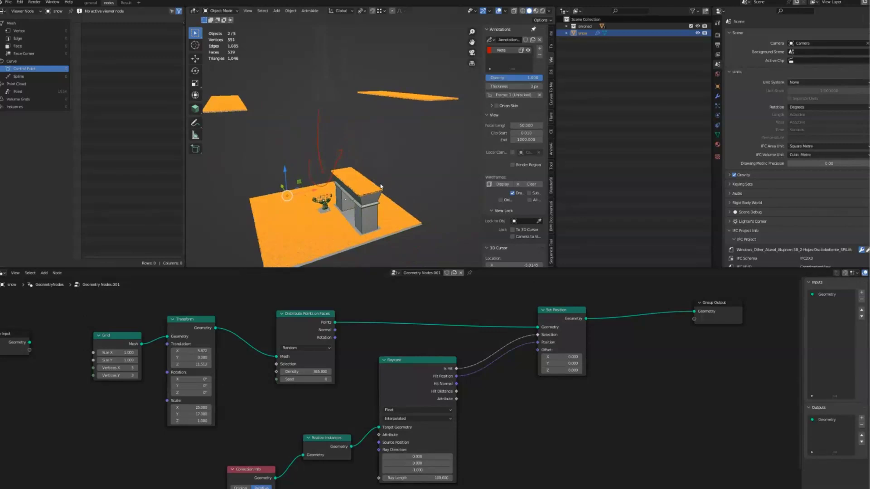
middle_drag(381, 187, 356, 200)
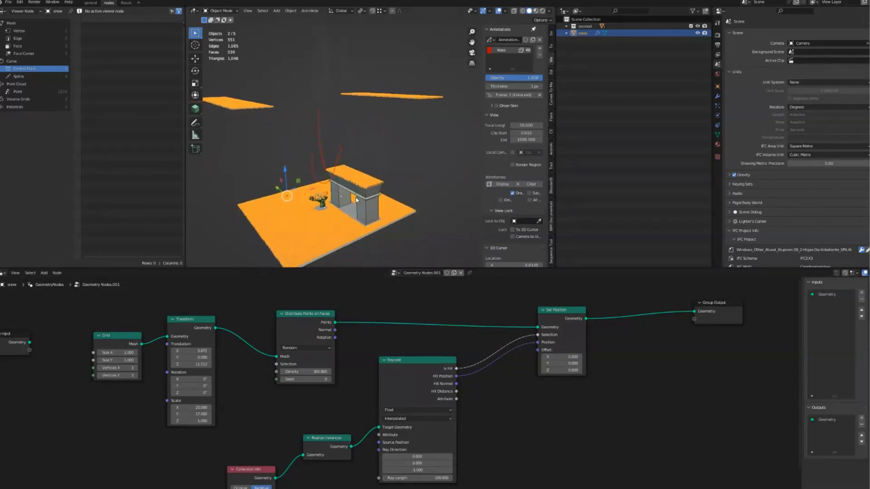
Step: Move the Set Position node to the right to make room
drag(562, 310, 632, 302)
middle_drag(374, 201, 387, 186)
key(shift+a)
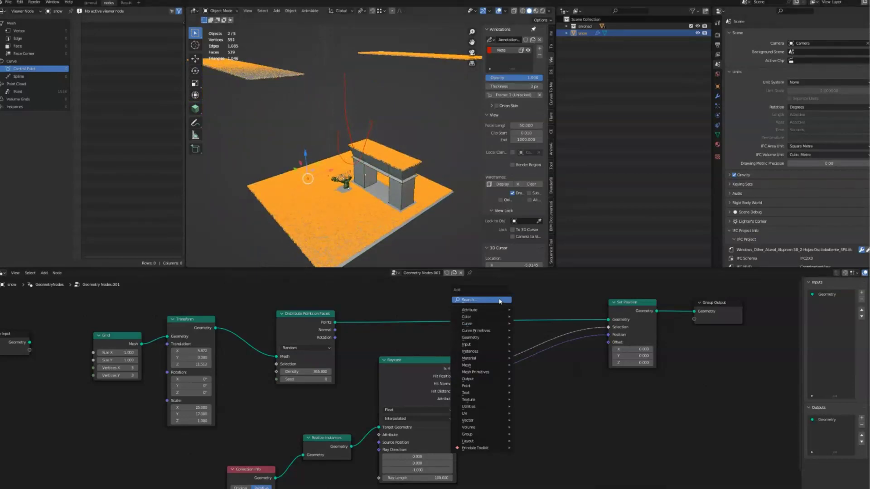
Step: Insert a Delete Geometry node between the distributed points and Set Position
text(del)
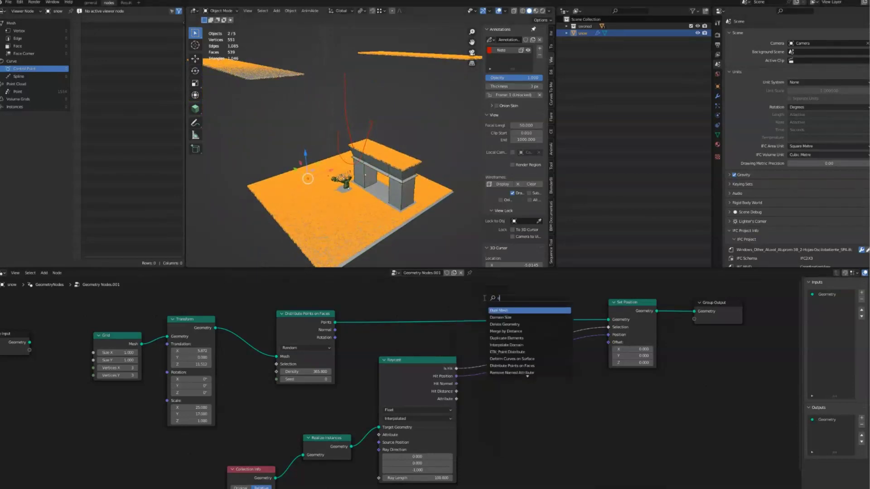
key(Return)
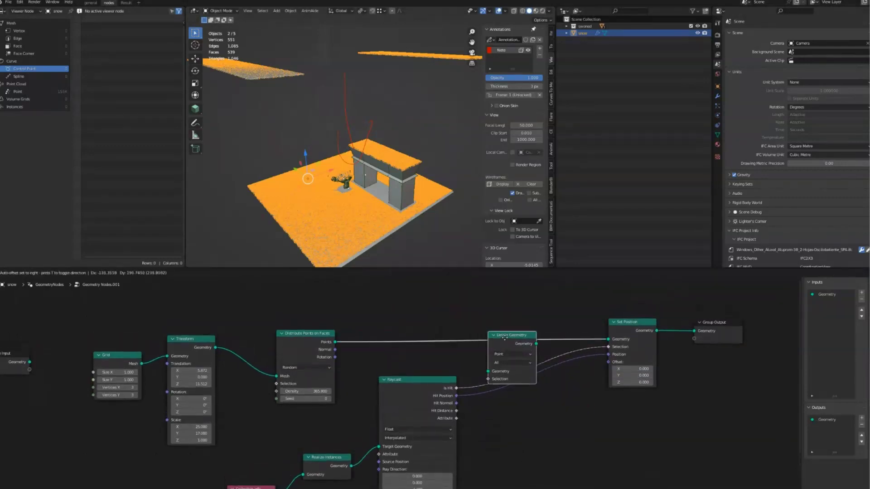
click(482, 327)
drag(429, 393, 412, 413)
drag(500, 336, 509, 300)
click(463, 356)
Step: Add a Boolean Math node set to Not, fed by Raycast's Is Hit
key(shift+a)
click(449, 339)
text(boo)
key(Down)
key(Down)
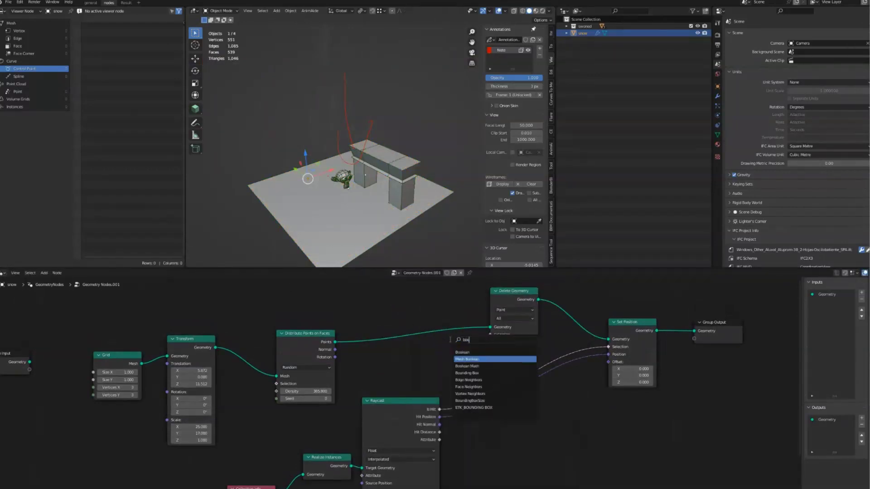
key(Return)
click(432, 346)
click(457, 367)
click(447, 392)
drag(439, 410, 489, 337)
Step: Move the Group Output node far to the right of Set Position
middle_drag(376, 138, 333, 194)
scroll(337, 204, up, 3)
scroll(337, 190, down, 2)
middle_drag(633, 301, 624, 302)
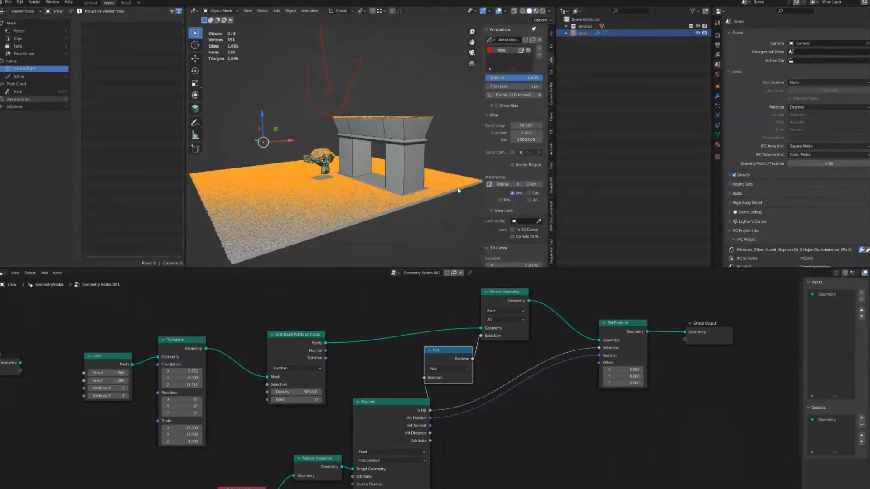
middle_drag(325, 227, 294, 239)
middle_drag(559, 292, 262, 289)
drag(401, 318, 673, 331)
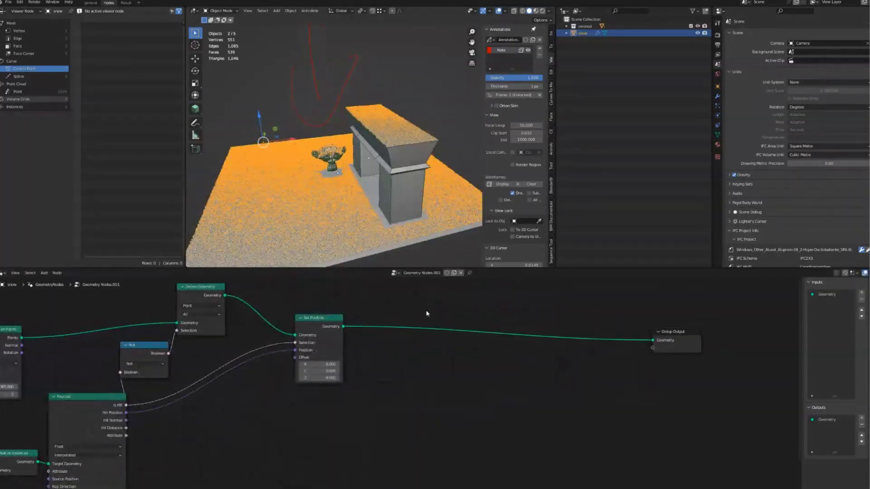
key(shift+a)
key(Escape)
Step: Insert a Points to Vertices node between Set Position and Group Output
key(shift+a)
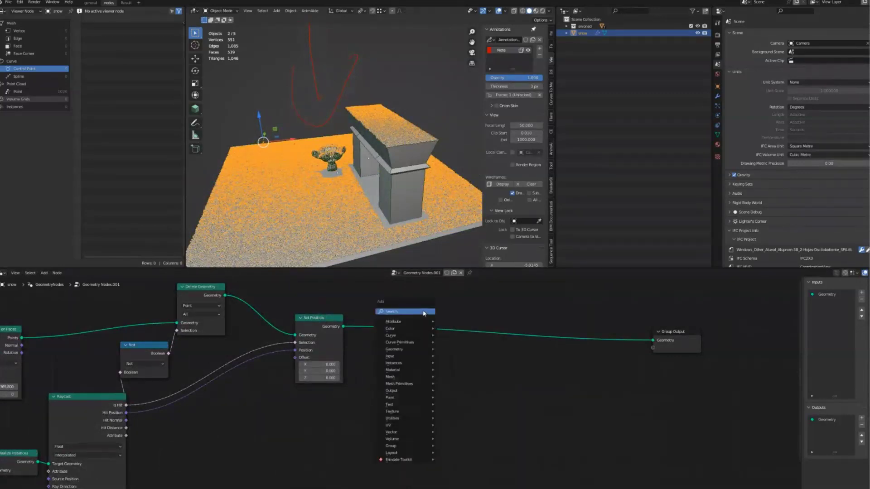
key(Escape)
key(shift+a)
mouse_move(389, 383)
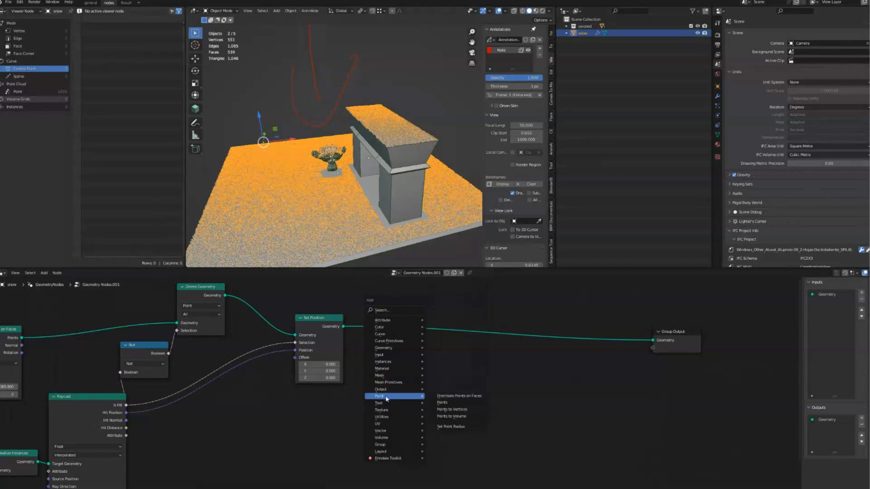
click(457, 409)
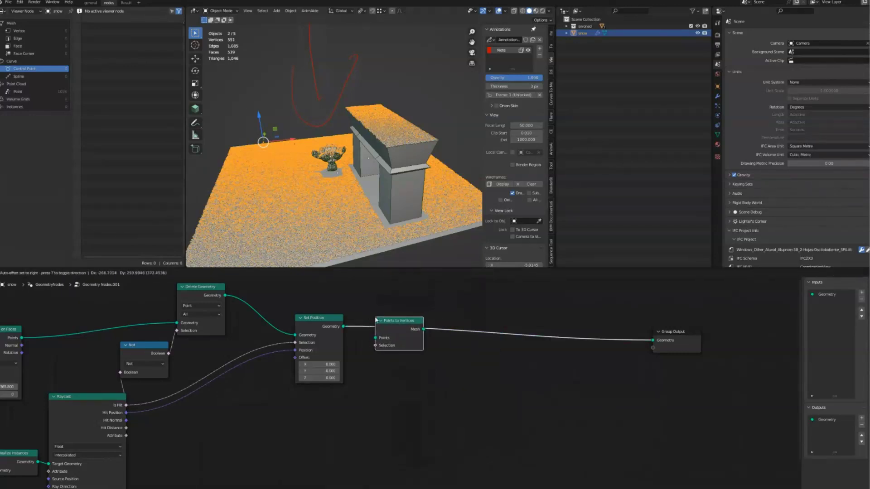
click(399, 335)
Step: Begin adding a Volume to Mesh node from the Volume category
middle_drag(330, 245, 349, 243)
key(shift+a)
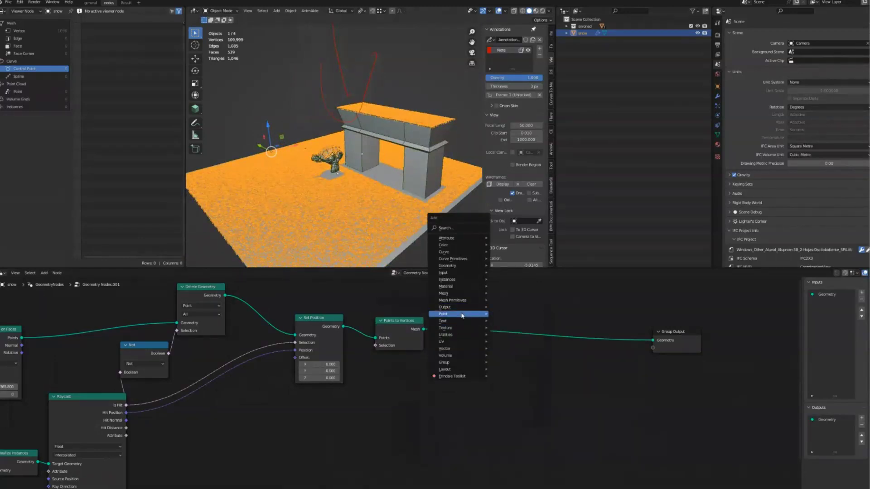
mouse_move(453, 350)
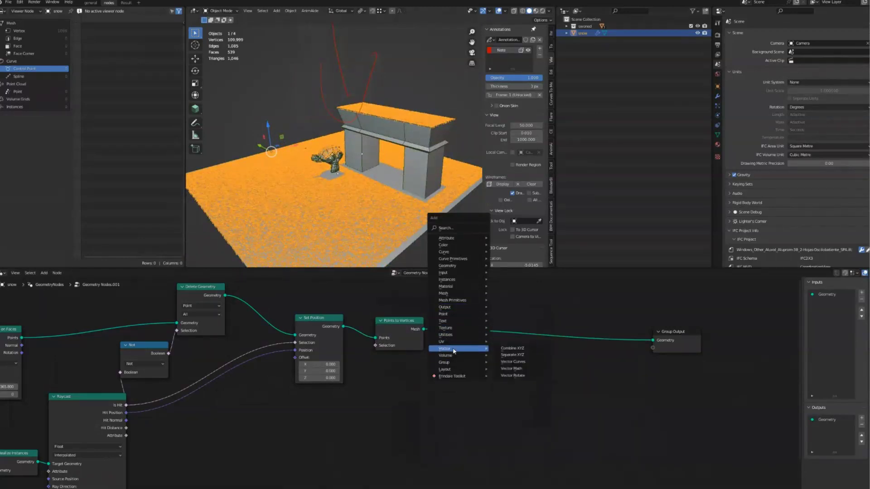
Step: Insert a Volume to Mesh node before Group Output, keeping its resolution on Grid
click(498, 360)
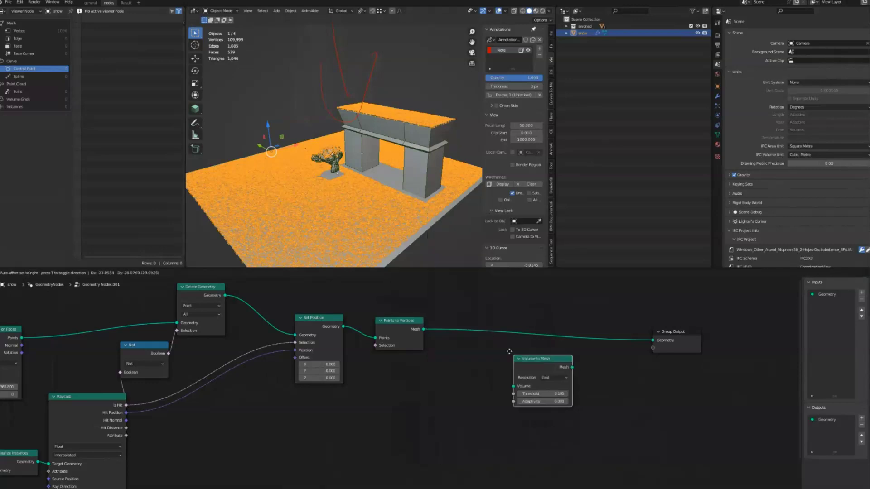
click(465, 320)
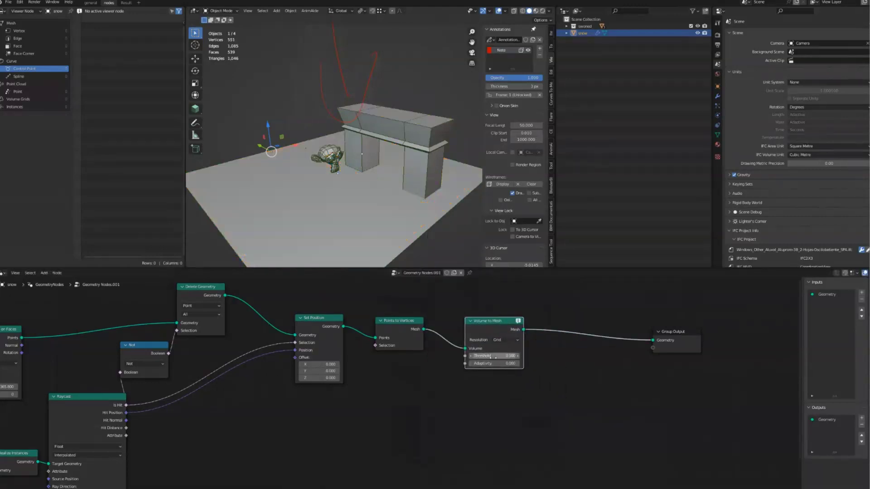
click(504, 340)
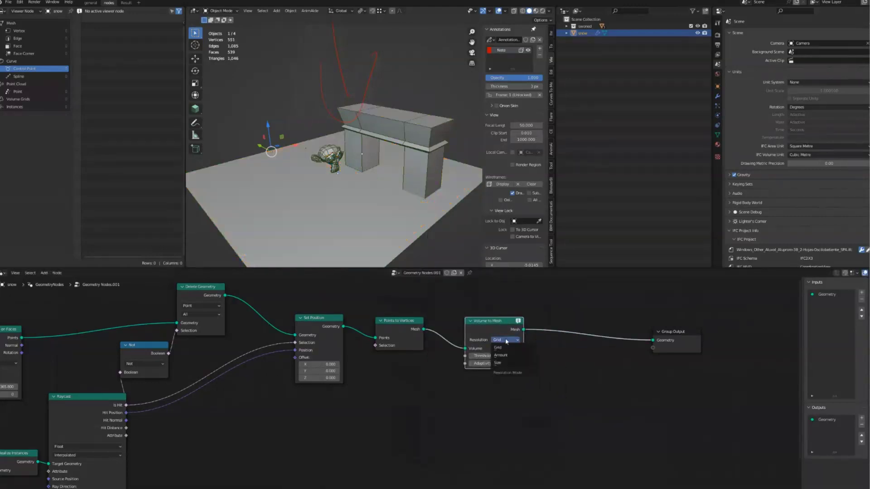
click(497, 347)
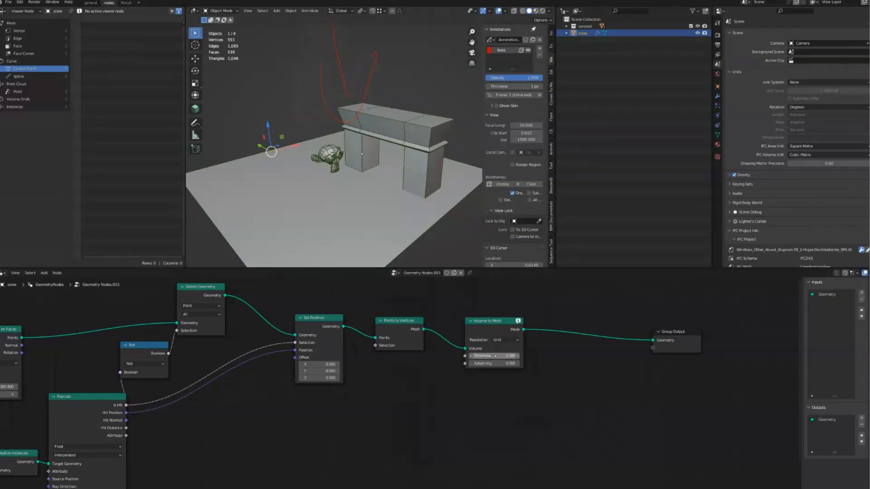
Step: Select the Points to Vertices node and bring up its node-type switch list
click(493, 327)
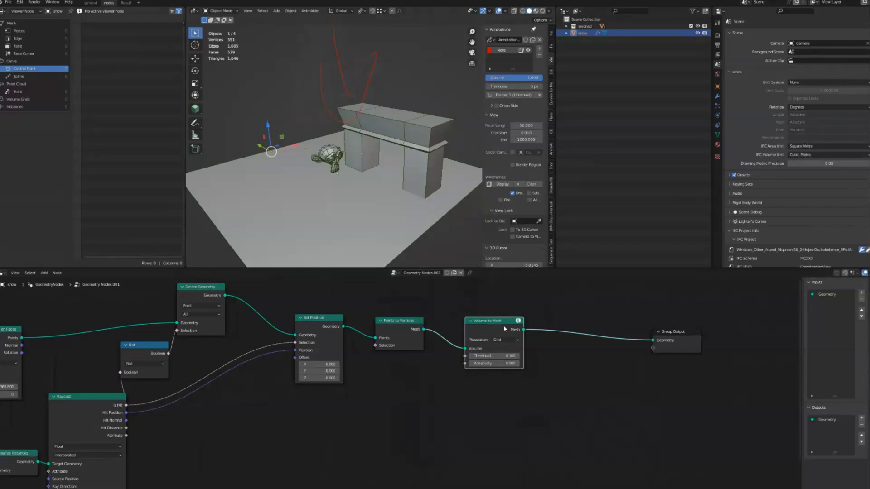
key(shift+s)
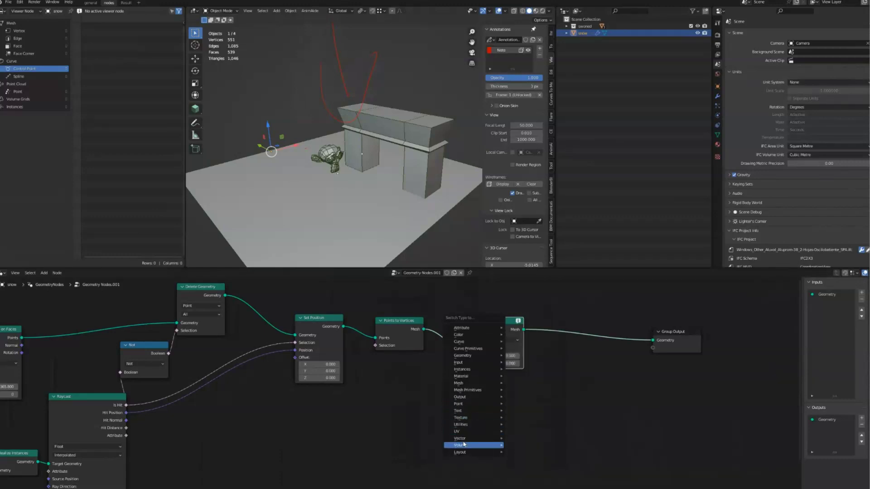
mouse_move(496, 445)
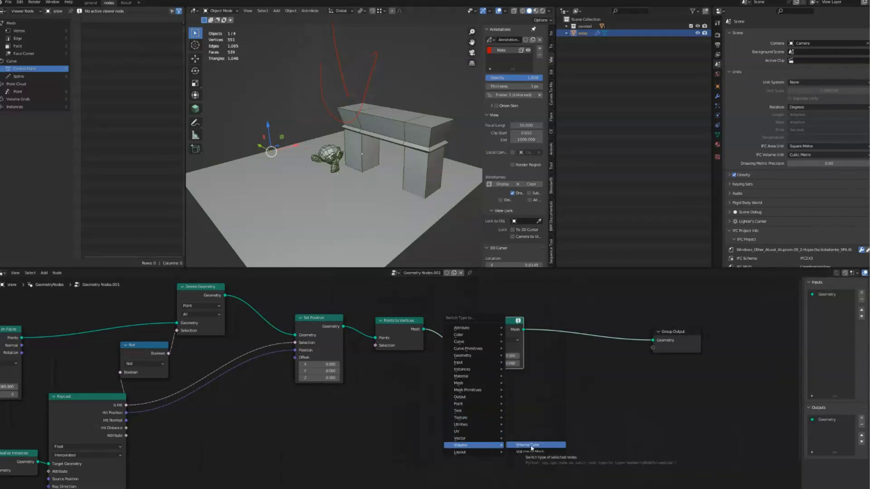
key(shift+a)
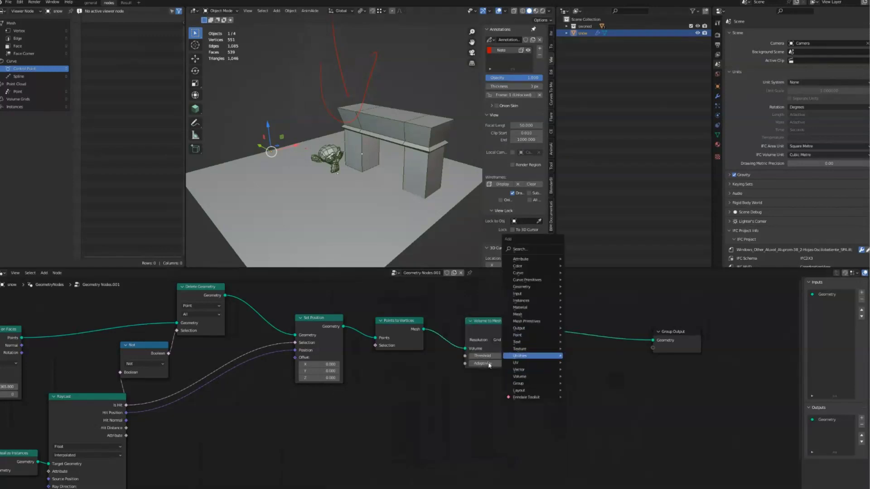
click(396, 334)
key(shift+s)
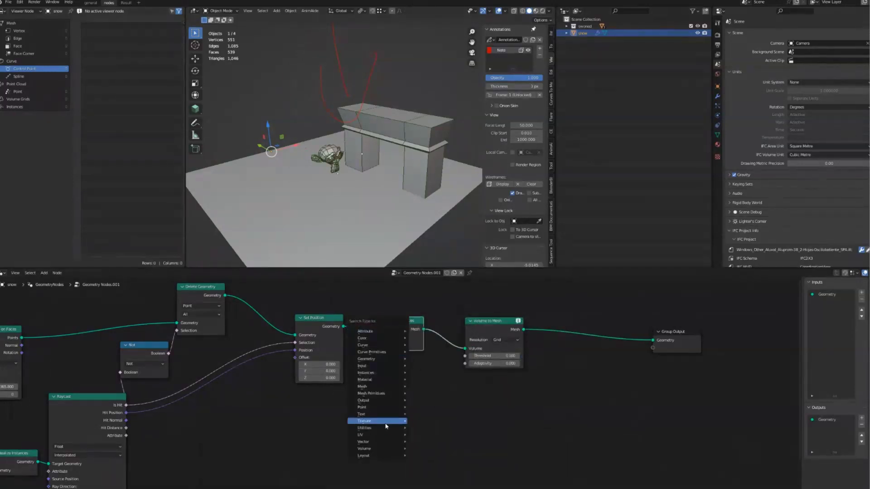
Step: Switch Points to Vertices to a Points to Volume node and view the resulting volume mesh
mouse_move(385, 407)
click(447, 427)
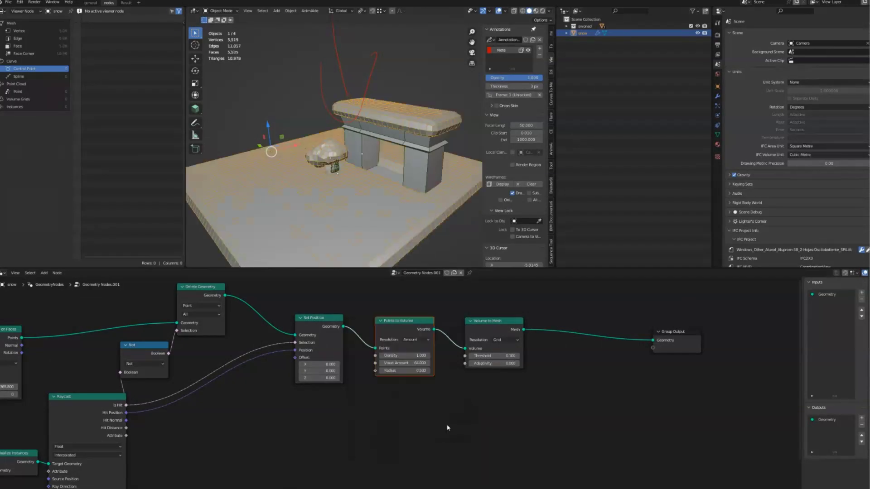
middle_drag(349, 224, 311, 203)
scroll(328, 186, up, 2)
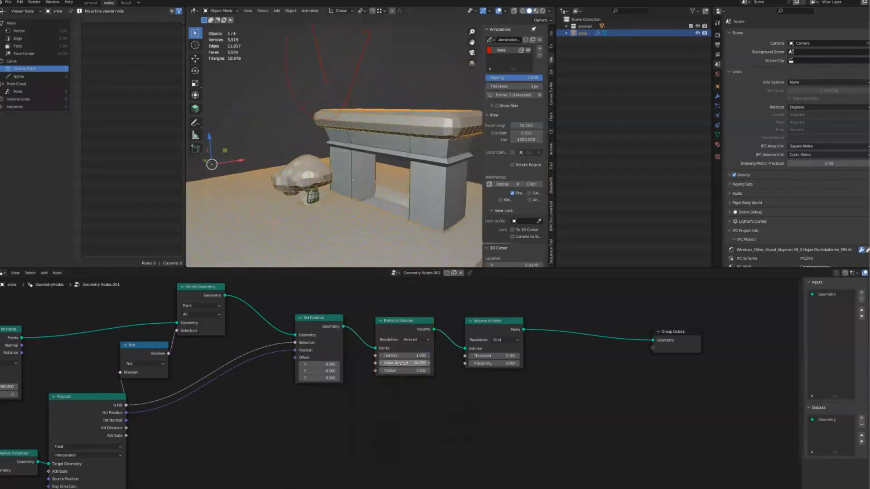
Step: Raise Voxel Amount to about 114.5 and lower Radius to about 0.356
drag(401, 365, 517, 367)
key(shift+s)
mouse_move(406, 331)
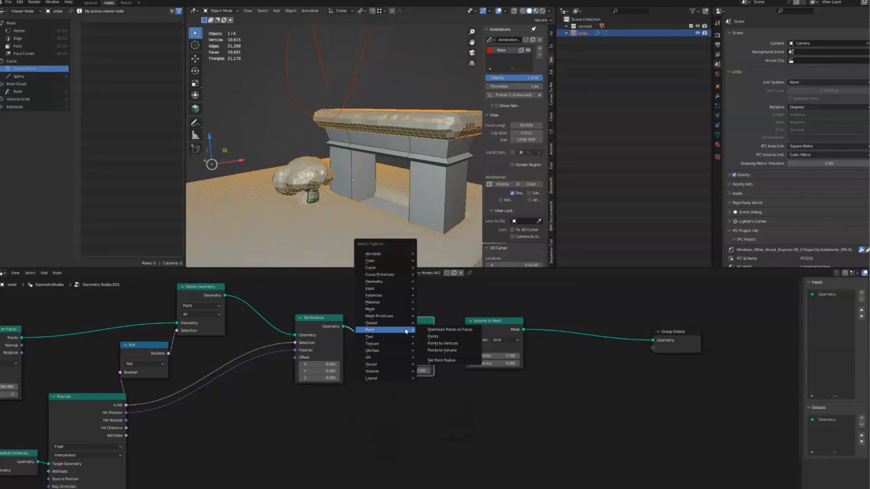
click(396, 428)
middle_drag(447, 317, 404, 369)
middle_drag(381, 203, 385, 223)
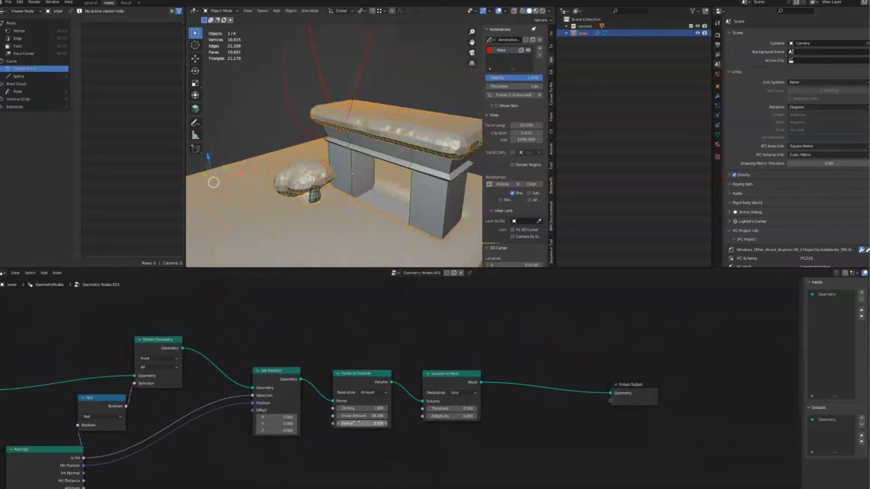
drag(365, 416, 424, 403)
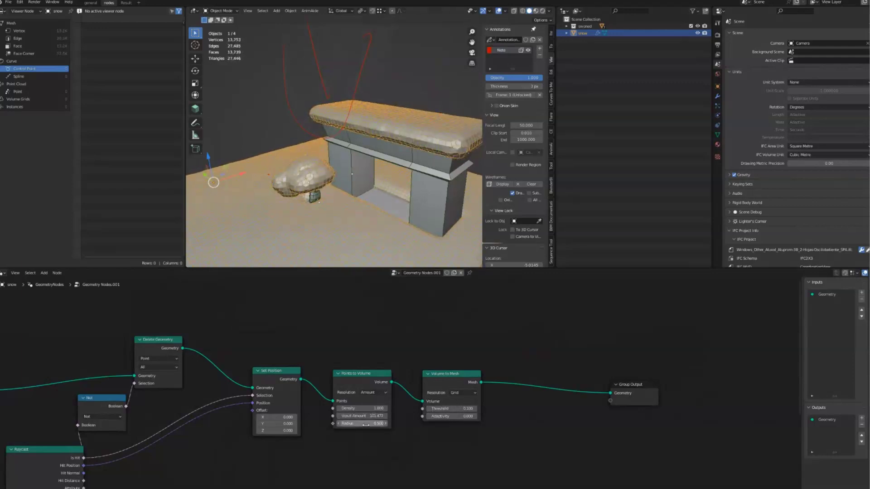
drag(364, 422, 448, 410)
Step: Fine-tune Voxel Amount to about 131 and reduce Density, checking the snow from low angles
mouse_move(320, 192)
middle_down()
mouse_move(320, 230)
mouse_move(314, 206)
middle_up()
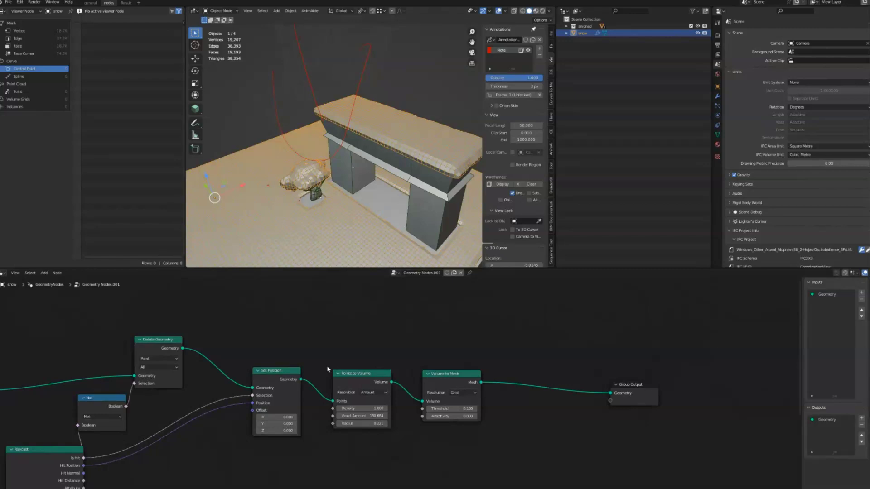
middle_drag(327, 369, 282, 381)
middle_drag(378, 201, 313, 205)
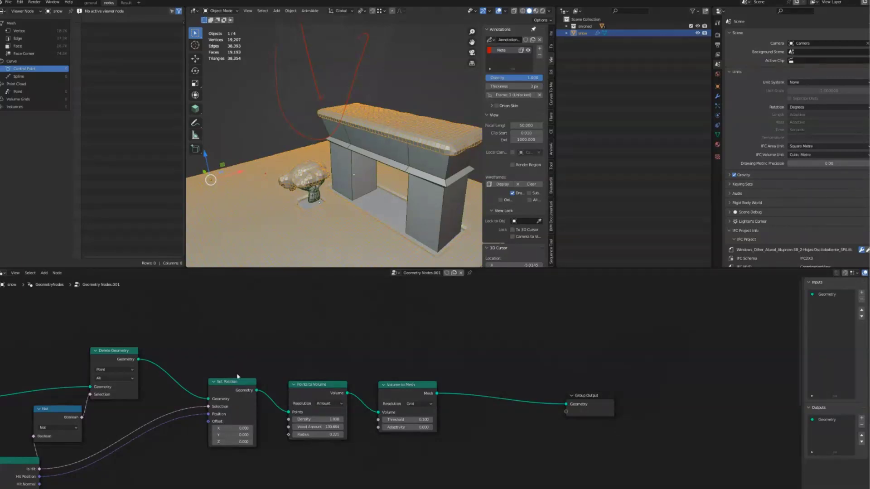
middle_drag(237, 377, 293, 336)
middle_drag(347, 248, 312, 228)
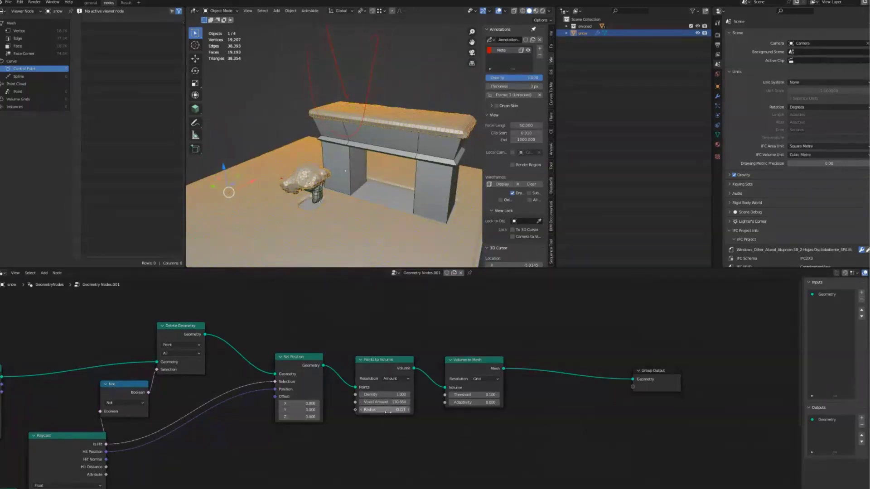
drag(385, 394, 352, 396)
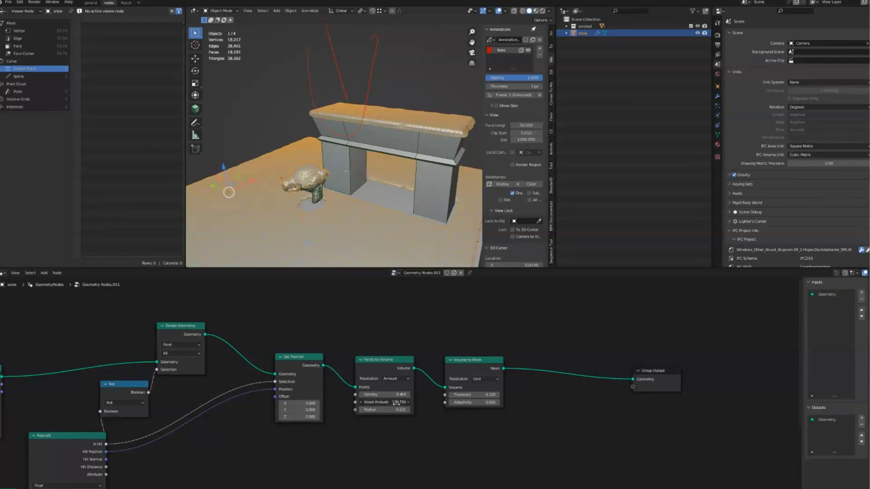
drag(415, 405, 417, 405)
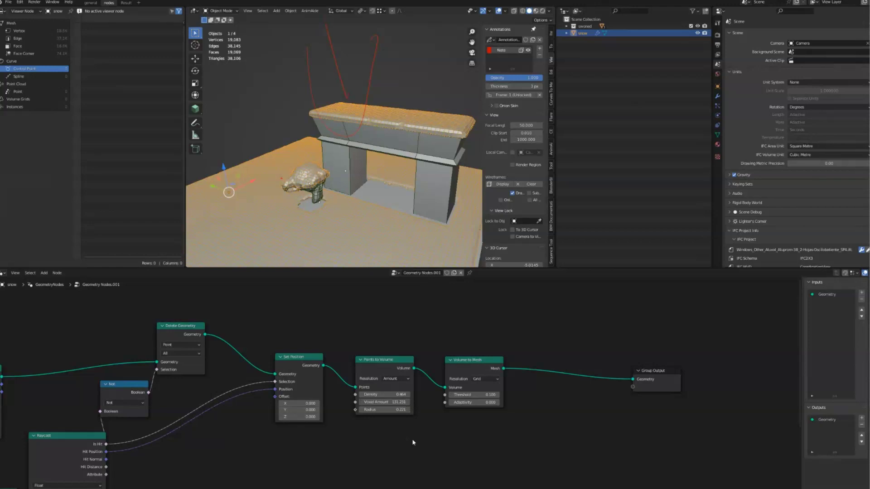
Step: Switch both Points to Volume and Volume to Mesh resolution modes to Size
click(401, 379)
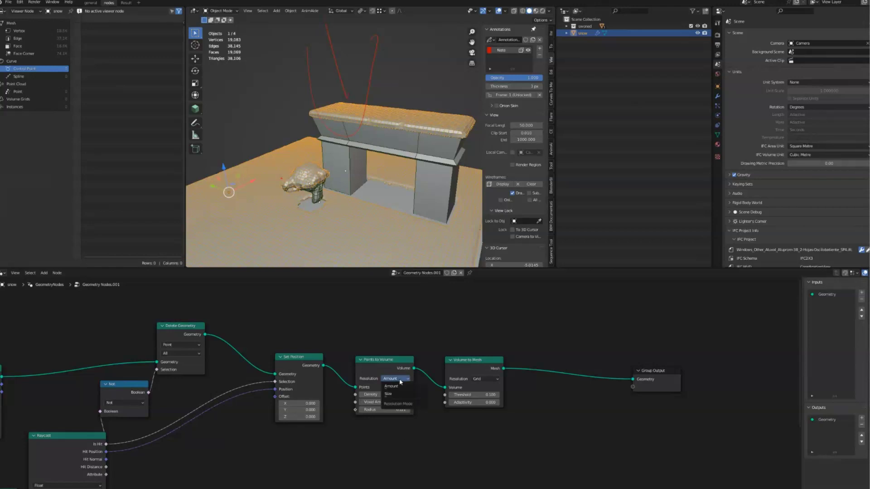
click(395, 394)
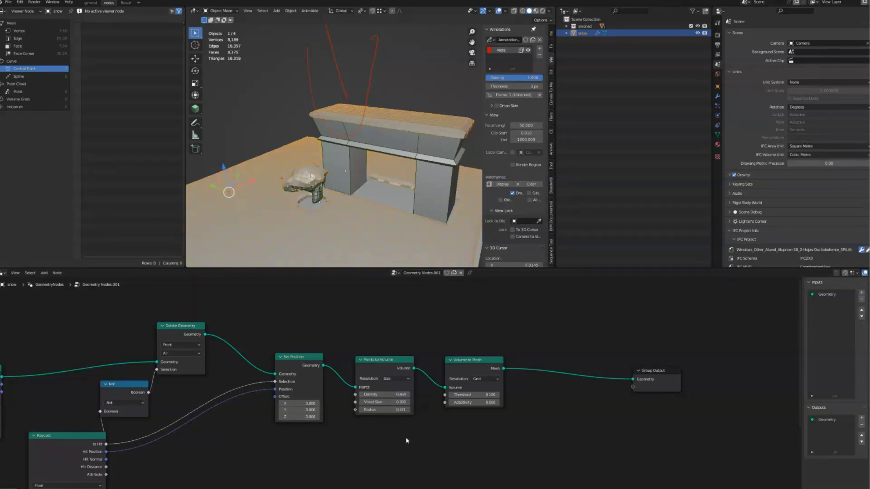
key(shift+a)
mouse_move(385, 325)
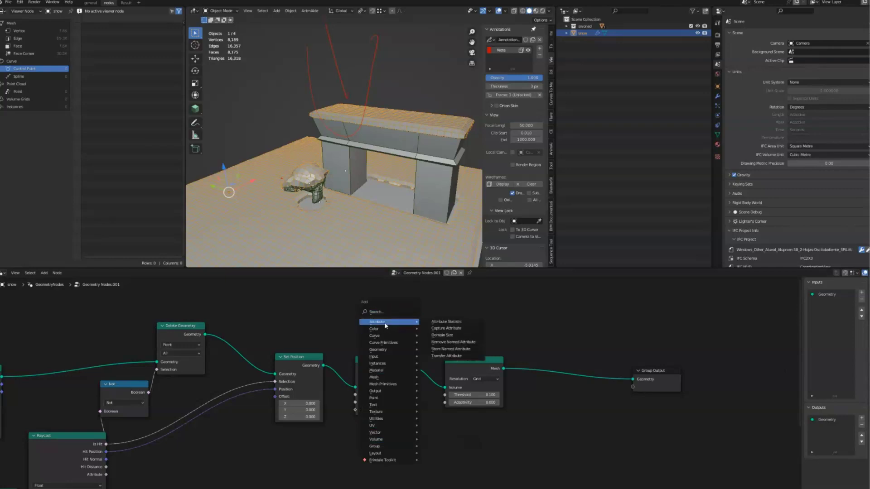
key(Escape)
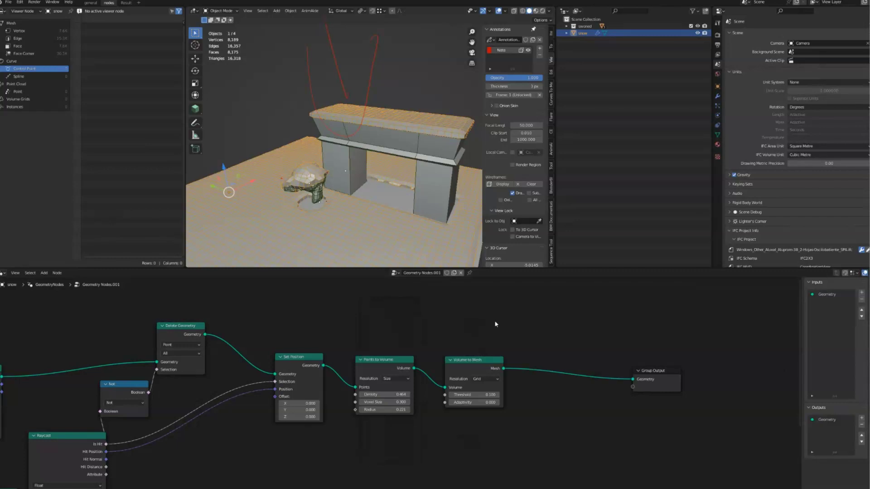
click(486, 378)
click(487, 401)
middle_drag(332, 445, 352, 427)
middle_drag(342, 230, 327, 227)
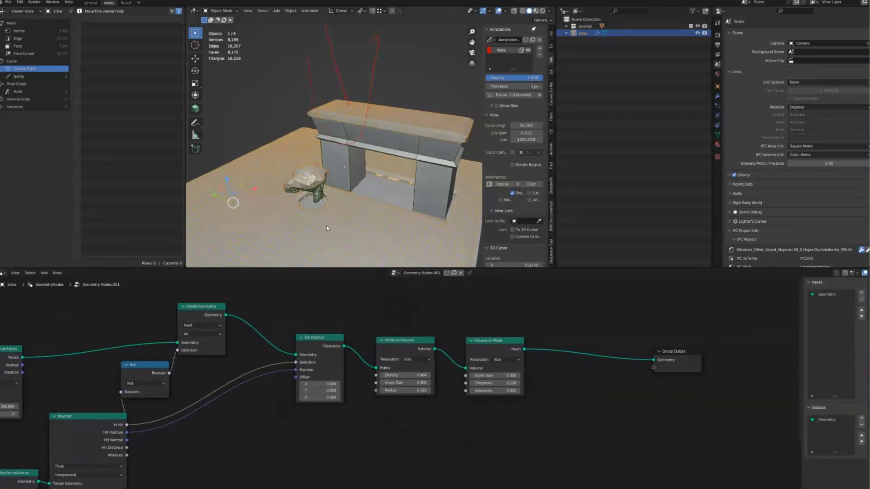
Step: Enter 0.2 as the voxel size on Points to Volume and Volume to Mesh
click(406, 383)
text(.2)
key(Return)
click(502, 375)
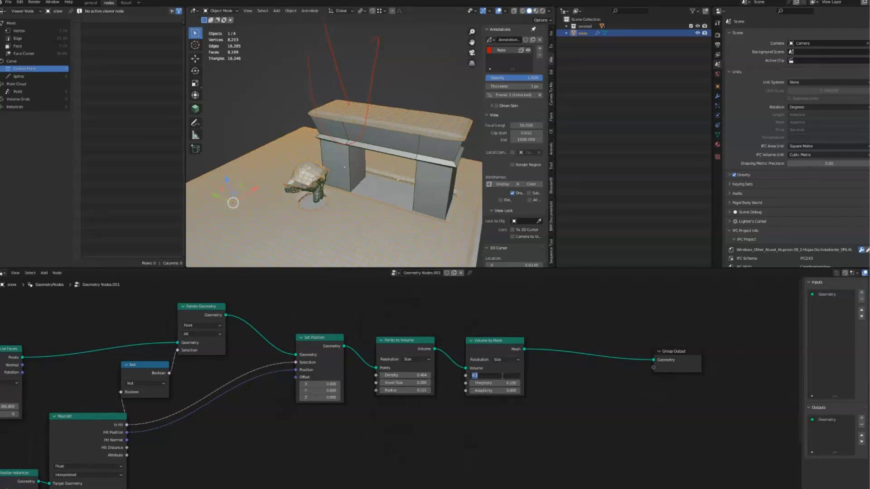
text(.2)
key(Return)
Step: Add a Value node below the graph and set it to 0.2
key(shift+a)
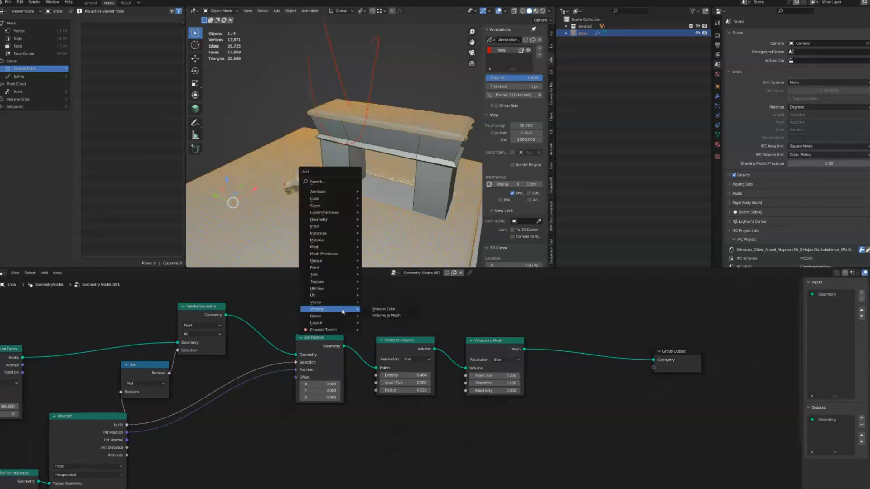
click(332, 182)
text(fl)
key(Escape)
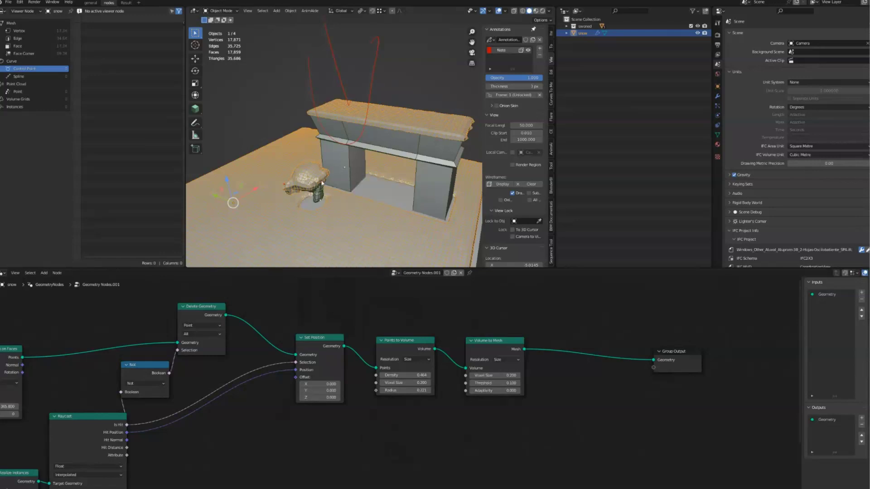
key(shift+a)
text(valu)
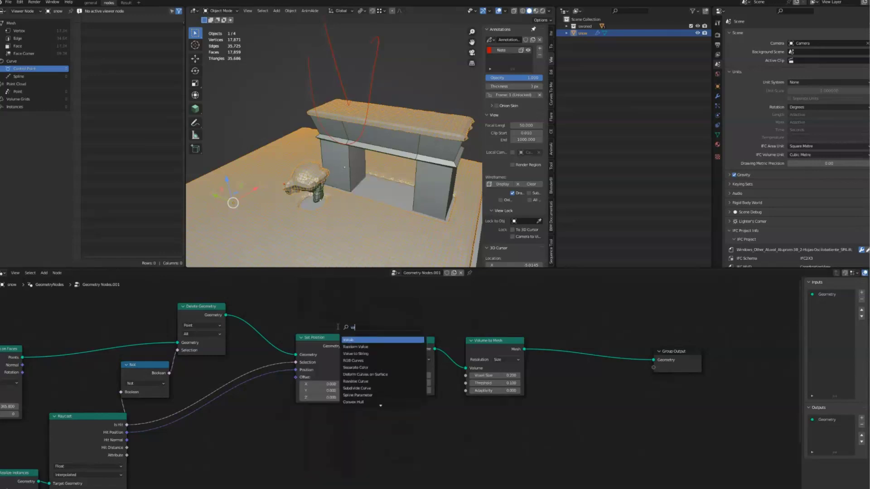
key(Return)
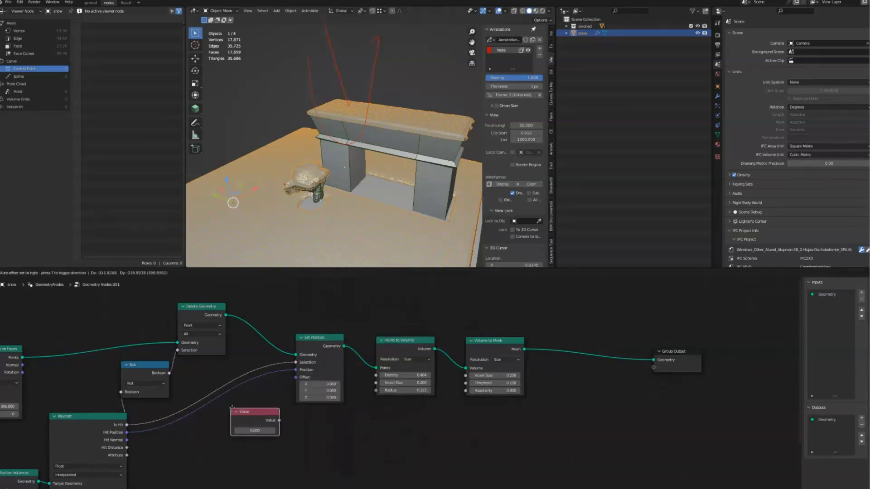
click(236, 404)
click(272, 425)
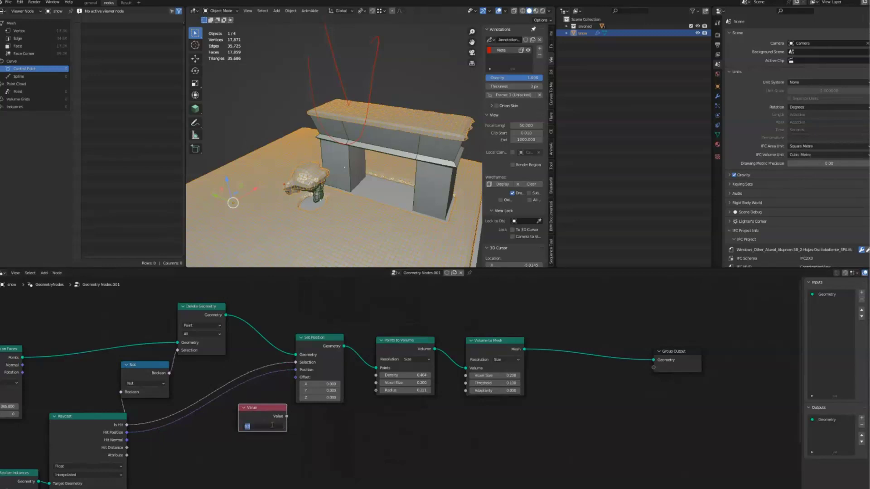
text(.2)
key(Return)
Step: Link the Value output to both Voxel Size sockets and tidy the node layout
drag(297, 410, 376, 383)
drag(288, 417, 466, 376)
drag(258, 414, 357, 447)
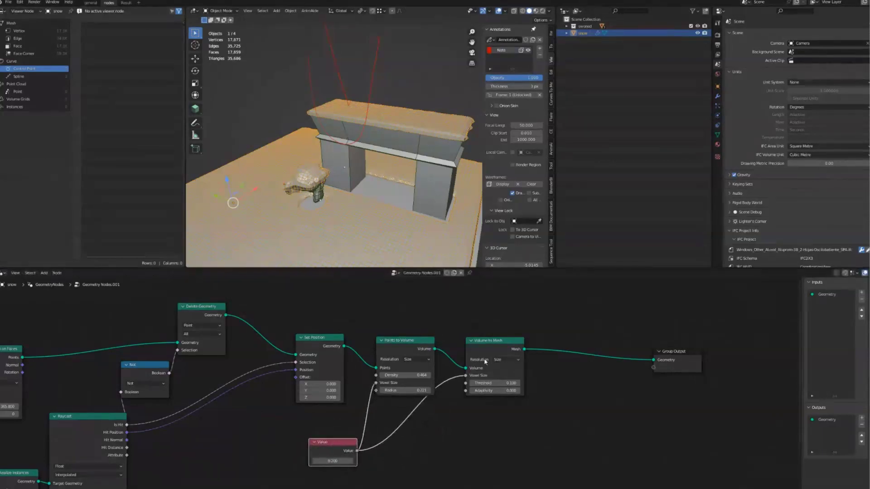
drag(485, 361, 510, 360)
drag(403, 358, 406, 333)
scroll(336, 205, up, 10)
mouse_move(322, 198)
middle_down()
mouse_move(313, 191)
mouse_move(336, 206)
middle_up()
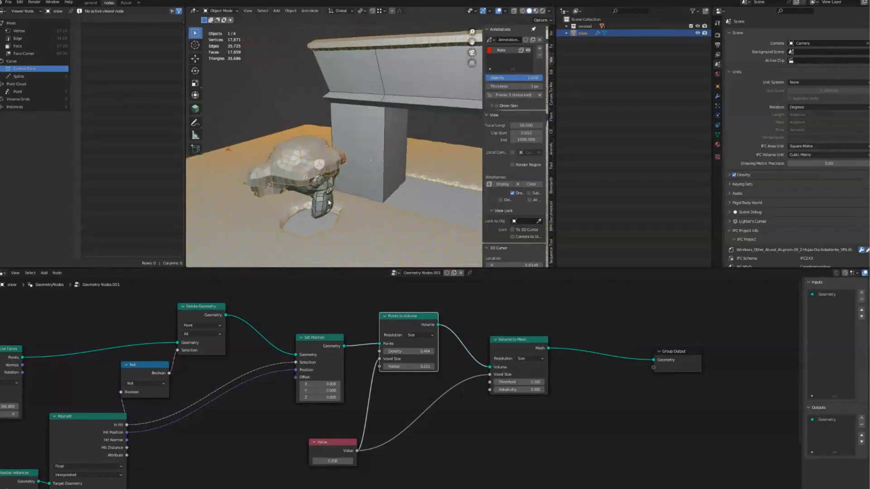
Step: Raise the shared voxel-size Value to 0.275
middle_drag(329, 202, 297, 213)
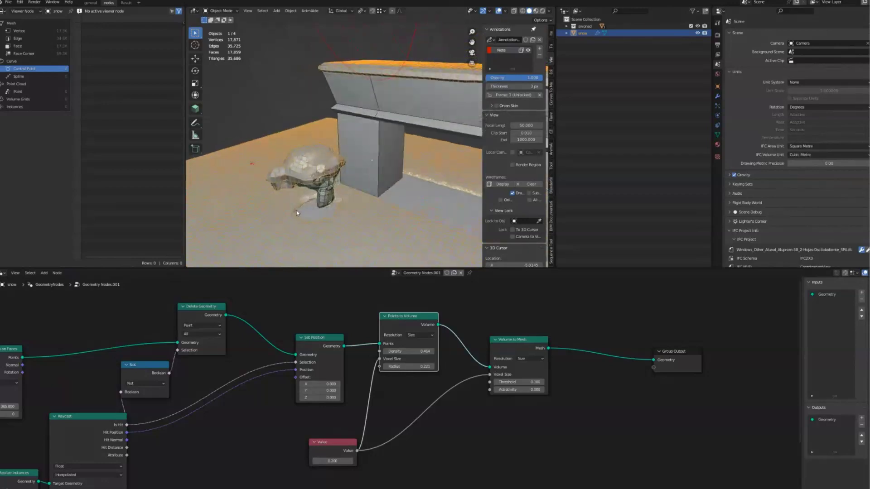
drag(321, 338, 327, 317)
middle_drag(346, 219, 363, 212)
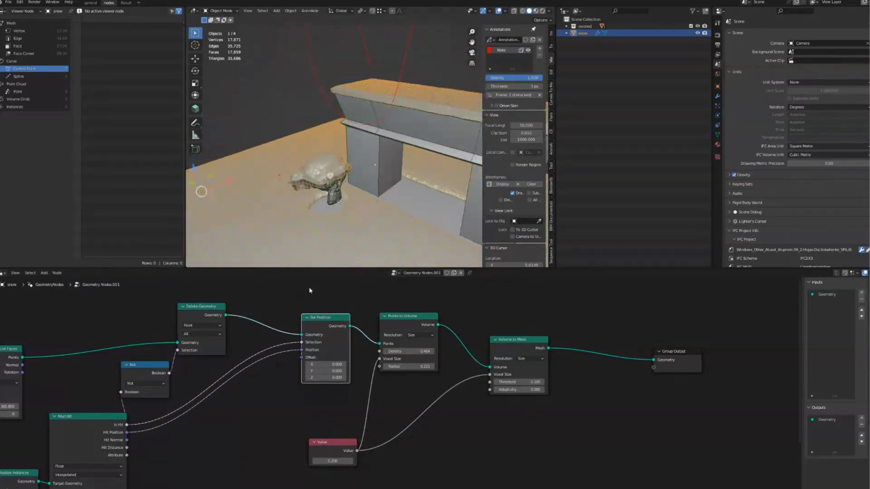
drag(332, 460, 430, 449)
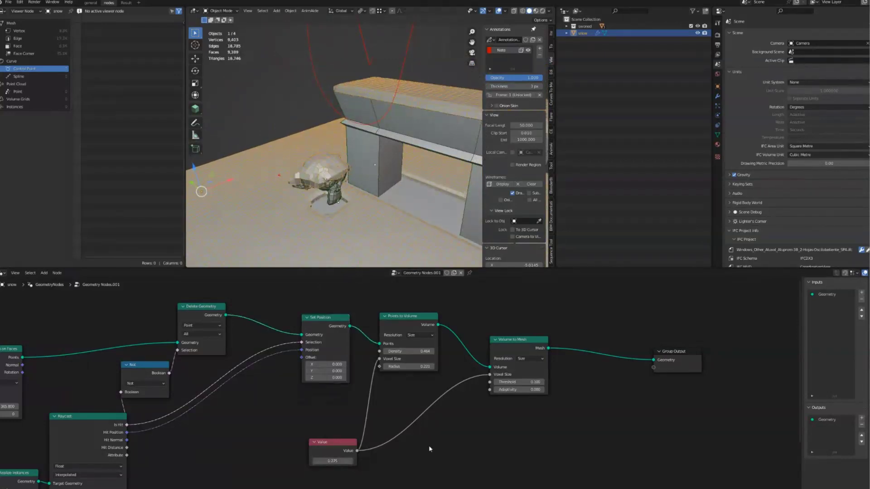
Step: Increase Points to Volume Radius to about 0.55 and Volume to Mesh Threshold to 0.165
drag(513, 348, 519, 345)
drag(436, 321, 432, 321)
drag(403, 373, 430, 374)
click(464, 423)
mouse_move(525, 380)
mouse_down()
mouse_move(534, 379)
mouse_move(525, 380)
mouse_up()
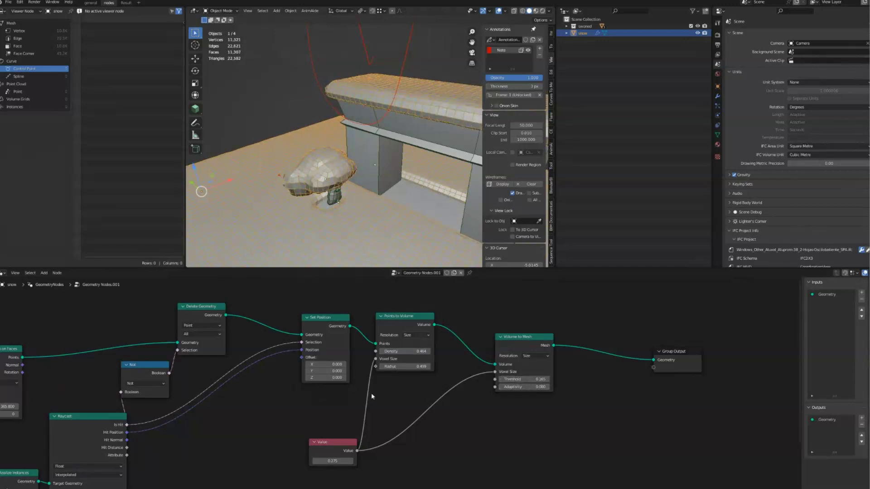
middle_drag(393, 416, 395, 423)
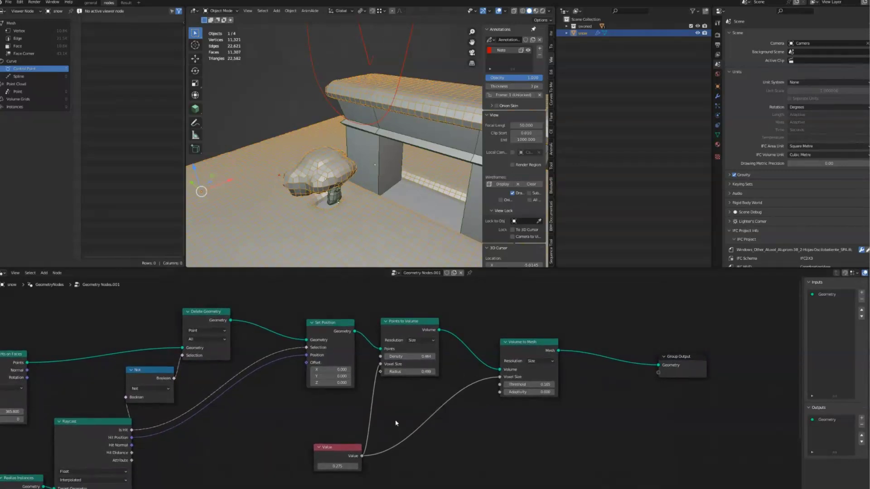
middle_drag(395, 423, 401, 414)
drag(417, 363, 413, 362)
Step: Add a Noise Texture node below Set Position via the 'noise' search
key(shift+a)
click(275, 339)
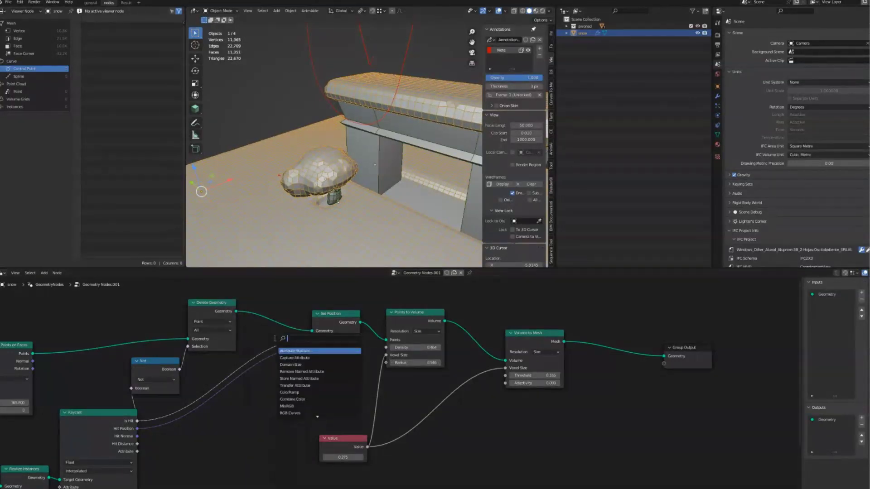
text(no)
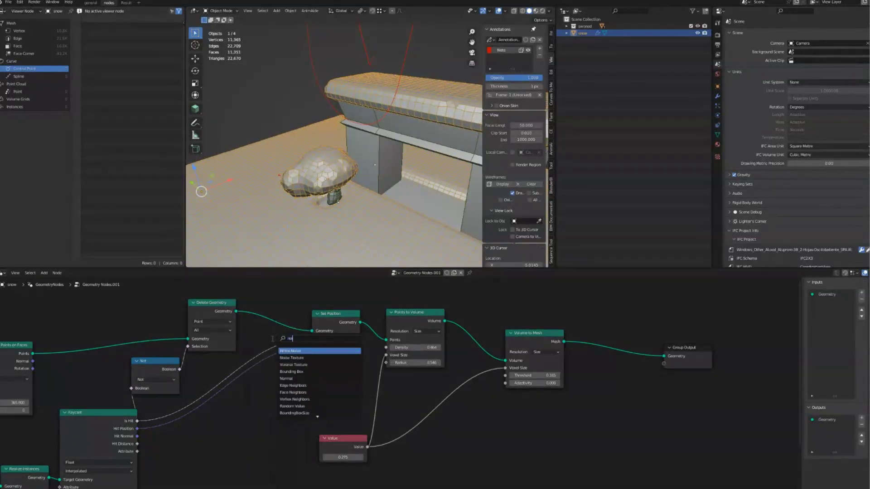
key(Down)
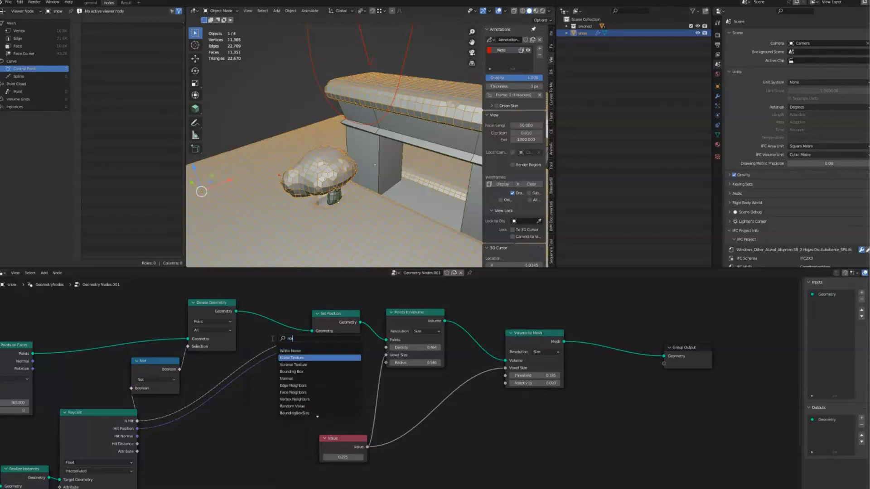
text(ise)
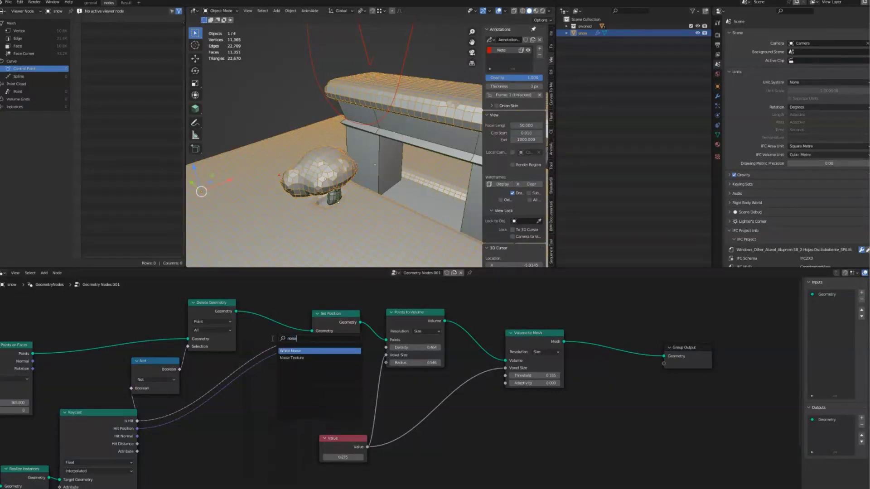
key(Down)
key(Return)
click(303, 414)
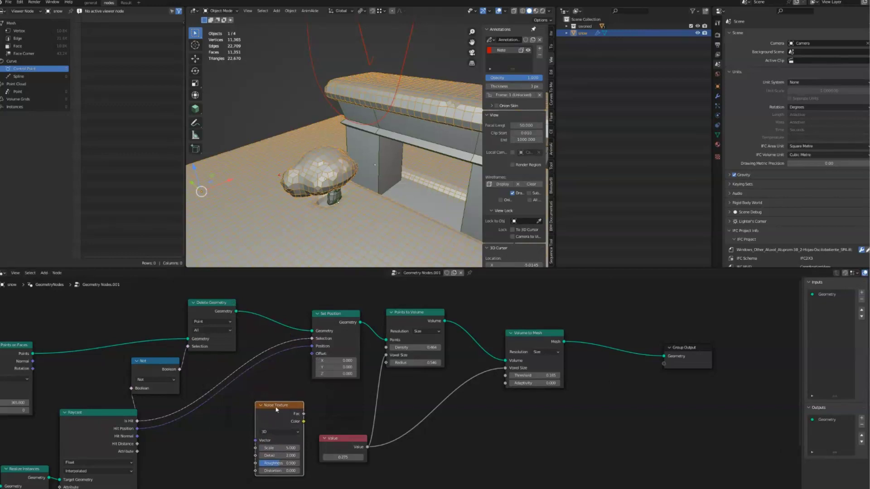
Step: Set noise scale to 5.32, unlink it from Radius, and wire Set Position directly to Group Output
drag(303, 414, 386, 362)
middle_drag(282, 414, 288, 365)
drag(282, 398, 285, 398)
middle_drag(346, 353, 290, 408)
drag(368, 320, 379, 320)
ctrl+right_drag(329, 366, 318, 395)
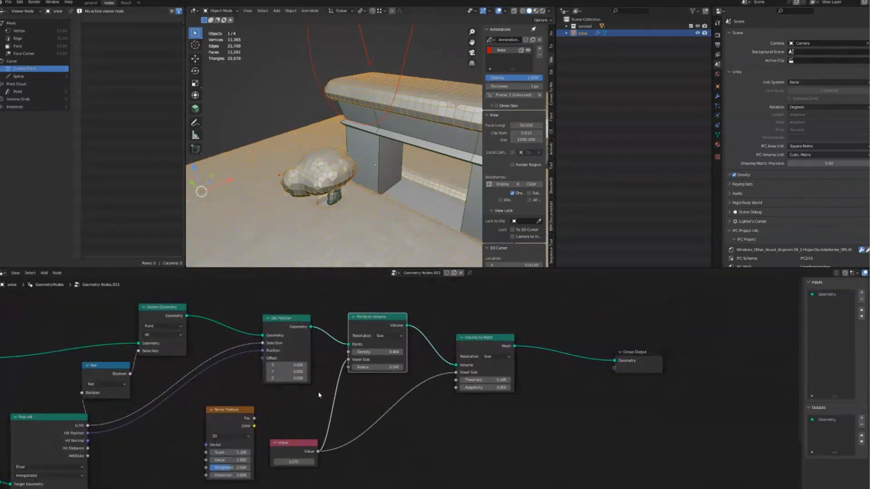
alt+drag(634, 359, 365, 289)
key(Escape)
Step: Orbit and zoom the viewport to inspect the raw scattered snow points from above
drag(310, 347, 354, 304)
middle_drag(338, 195, 351, 218)
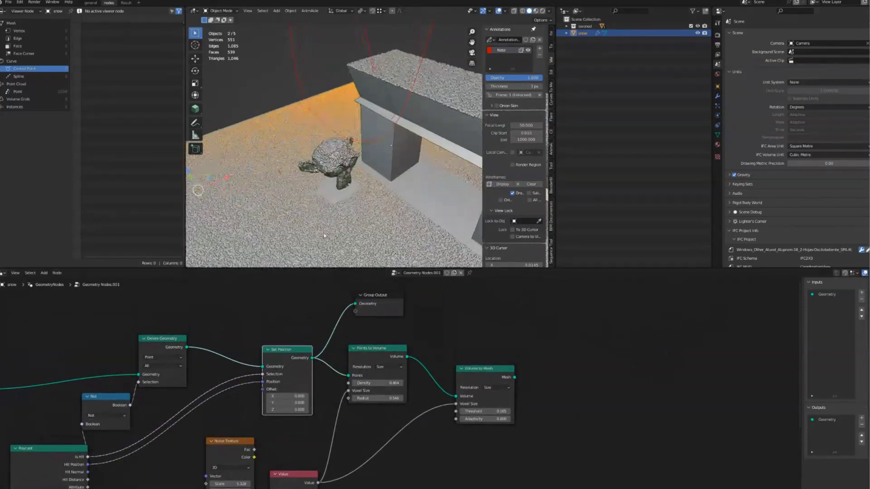
scroll(355, 206, up, 7)
scroll(371, 175, up, 5)
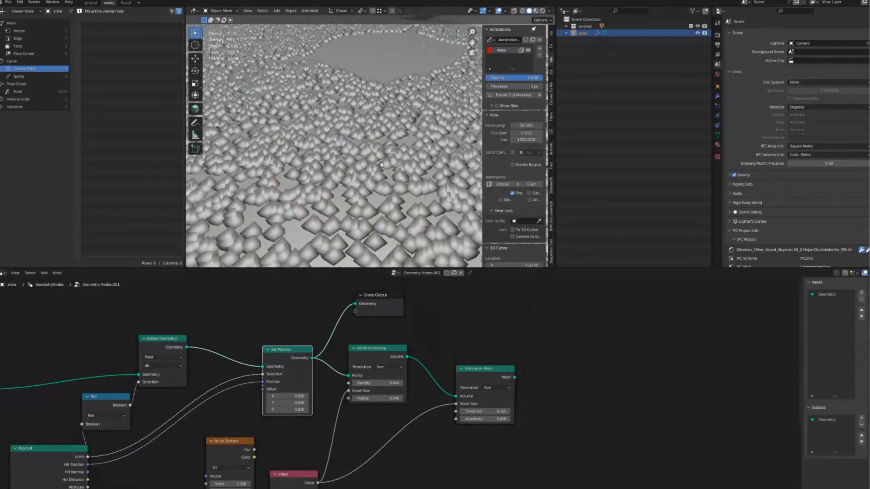
scroll(378, 164, down, 6)
scroll(354, 164, down, 8)
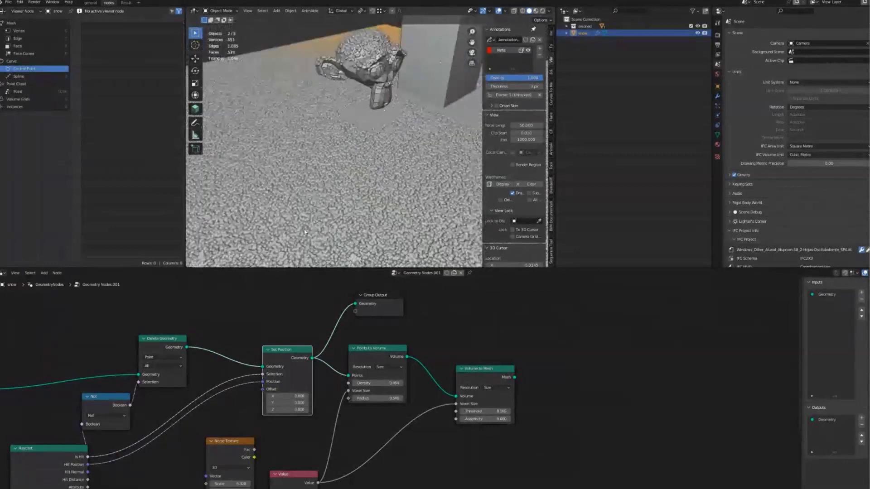
mouse_move(313, 209)
middle_down()
mouse_move(323, 197)
mouse_move(317, 221)
middle_up()
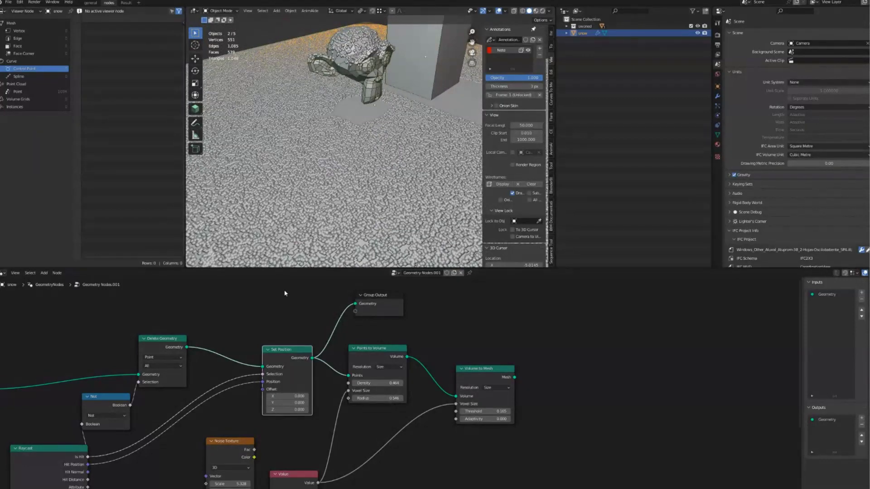
scroll(302, 246, up, 10)
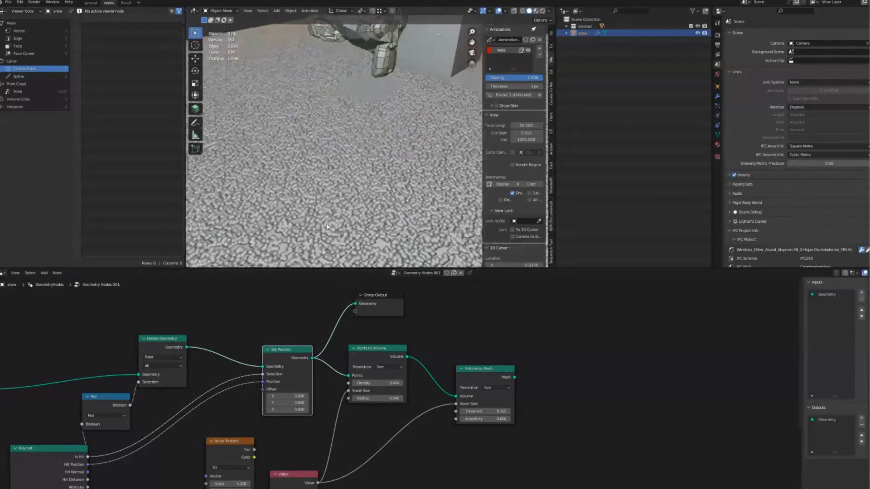
scroll(350, 196, up, 1)
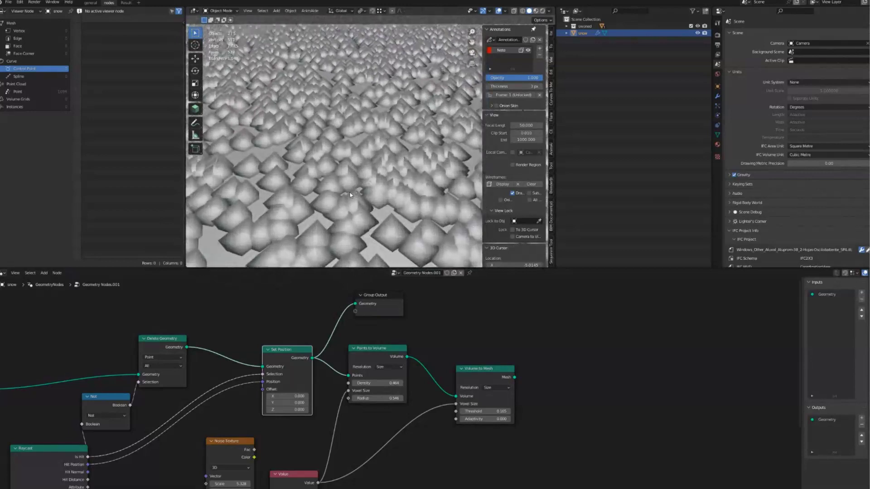
scroll(349, 195, up, 1)
scroll(350, 195, down, 8)
scroll(333, 222, down, 8)
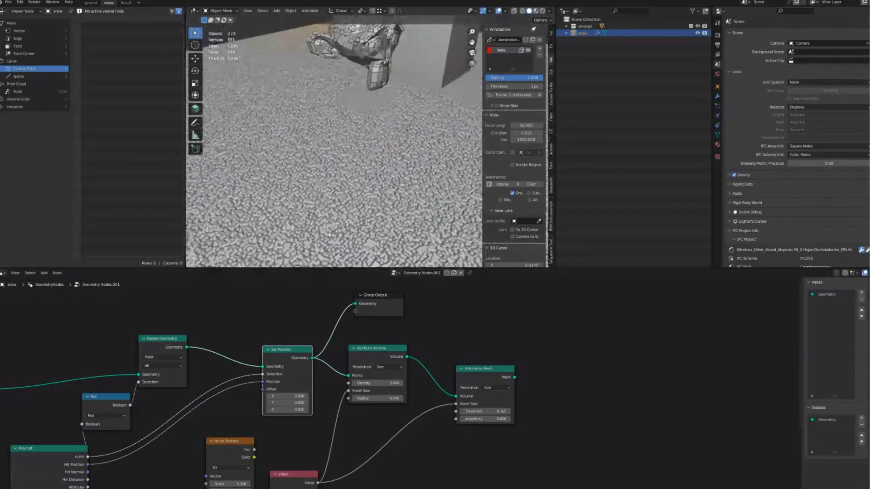
Step: Move Group Output up and Set Position lower for a tidier node layout
middle_drag(268, 395, 239, 414)
drag(349, 313, 346, 301)
click(278, 337)
drag(255, 370, 239, 385)
click(253, 342)
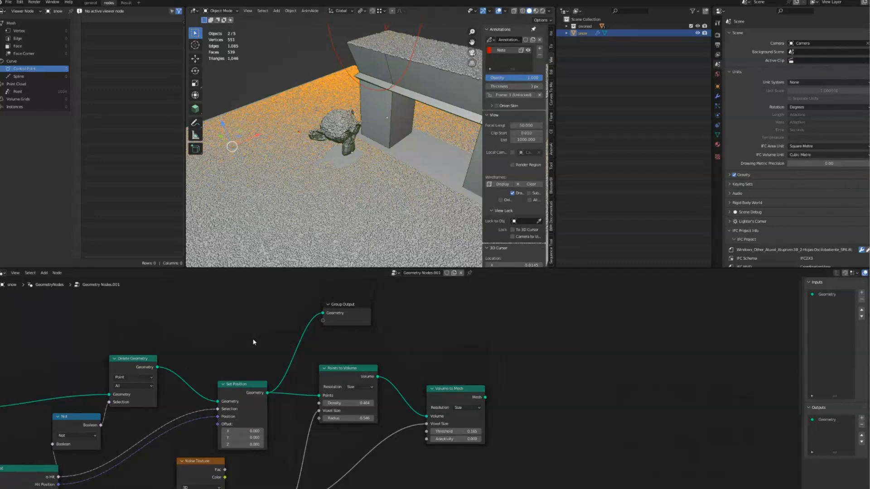
Step: Preview Volume to Mesh in a Viewer and link its Mesh output to Group Output
ctrl+shift+click(448, 408)
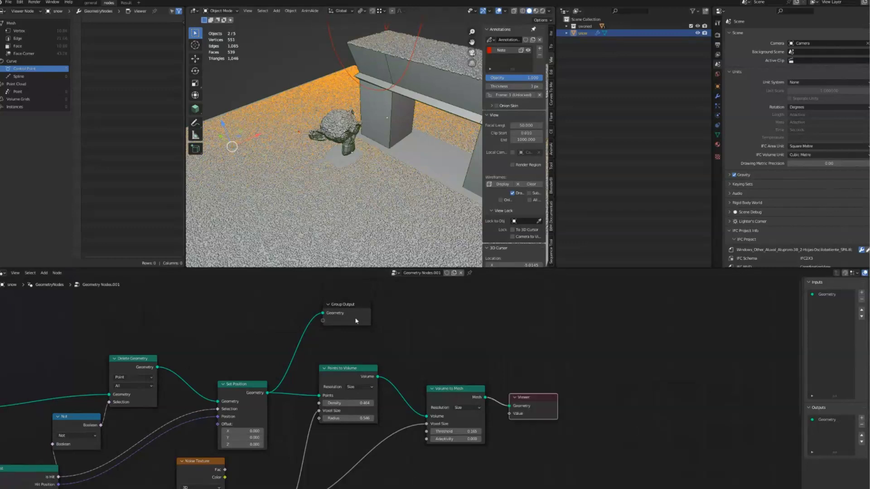
drag(356, 321, 542, 356)
drag(485, 397, 538, 361)
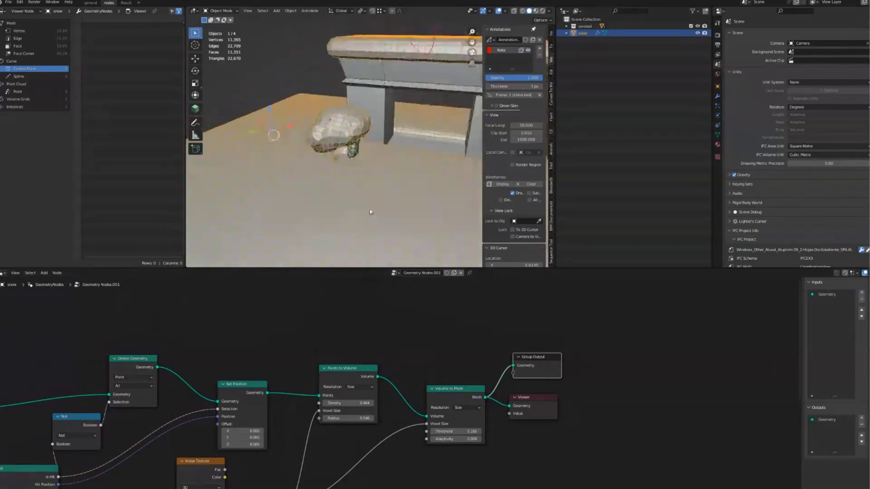
middle_drag(296, 367, 331, 305)
drag(236, 398, 214, 420)
Step: Lower the voxel size value to about 0.264 and nudge Points to Volume left
drag(318, 450, 293, 453)
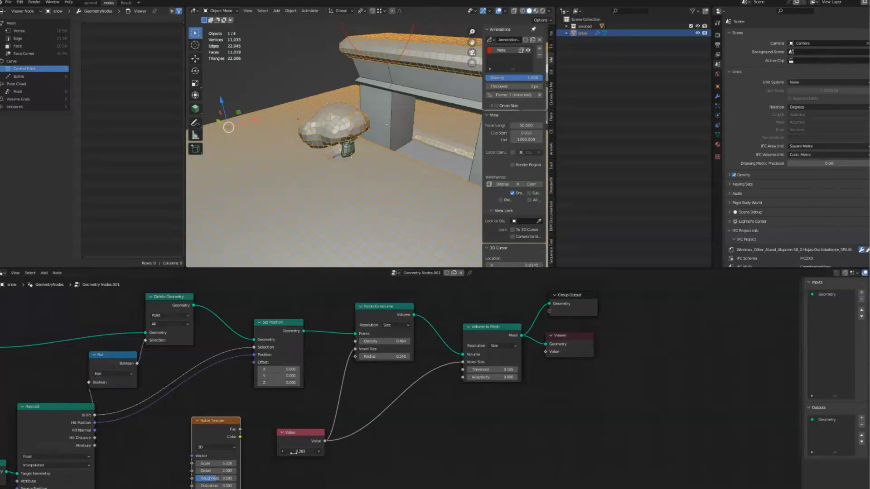
mouse_move(294, 452)
mouse_down()
mouse_move(285, 451)
mouse_move(296, 451)
mouse_up()
middle_drag(319, 383, 284, 414)
drag(348, 339, 346, 339)
middle_drag(317, 398, 296, 409)
Step: Pan the node editor back to the Group Input, Grid and Transform nodes
click(304, 361)
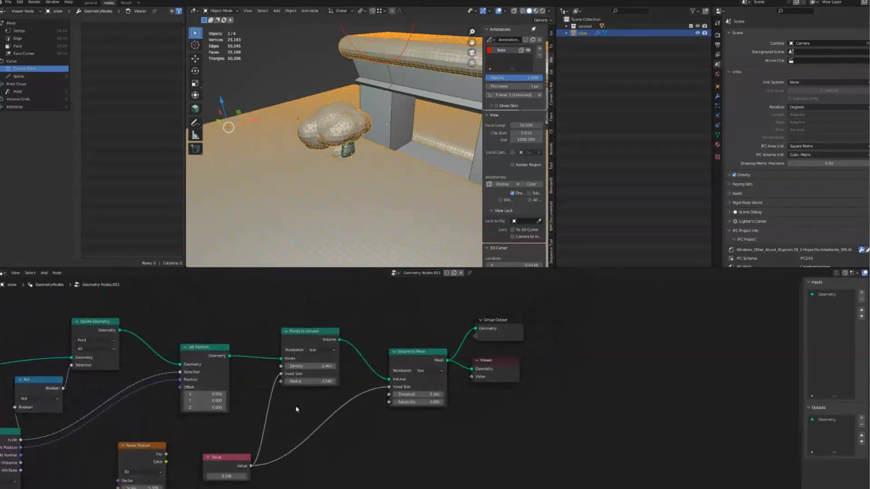
drag(402, 390, 403, 386)
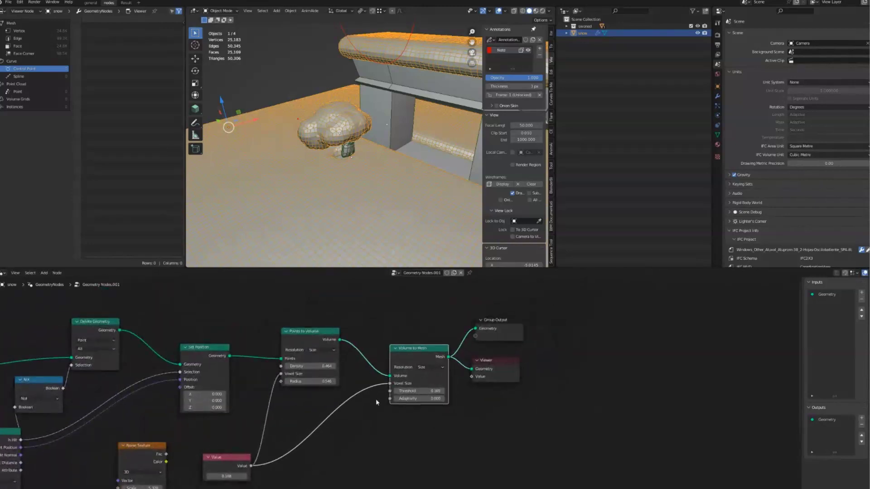
middle_drag(356, 323, 369, 334)
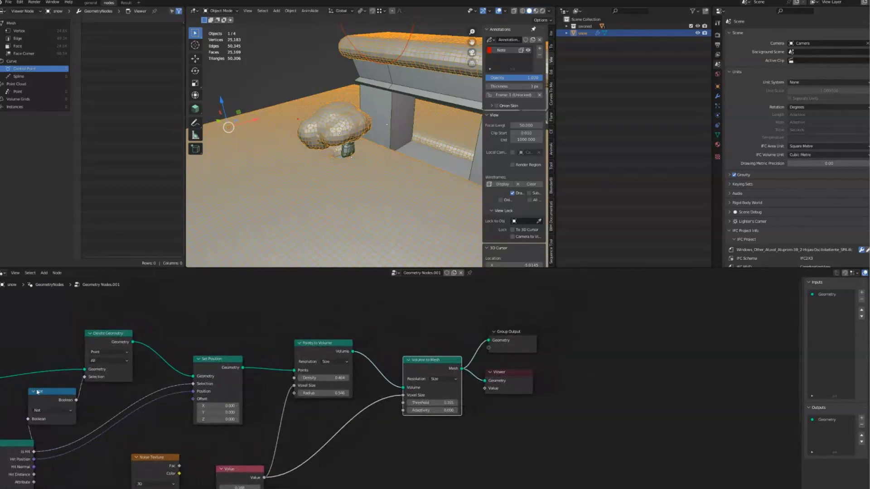
middle_drag(38, 393, 743, 365)
middle_drag(283, 367, 232, 375)
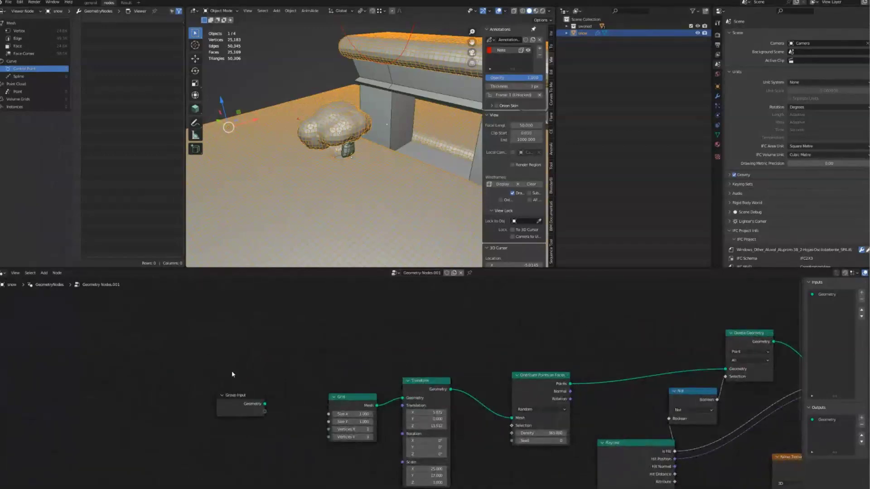
Step: Move the Grid node and the Group Input node farther left
middle_drag(350, 374, 398, 351)
scroll(408, 352, up, 7)
drag(417, 370, 346, 352)
drag(220, 366, 56, 373)
middle_drag(348, 344, 366, 367)
Step: Orbit the scene briefly to a top view, then frame and select the Grid node
scroll(348, 160, down, 4)
middle_drag(349, 160, 328, 191)
middle_drag(417, 331, 400, 325)
scroll(408, 330, up, 2)
middle_drag(346, 357, 440, 347)
click(426, 365)
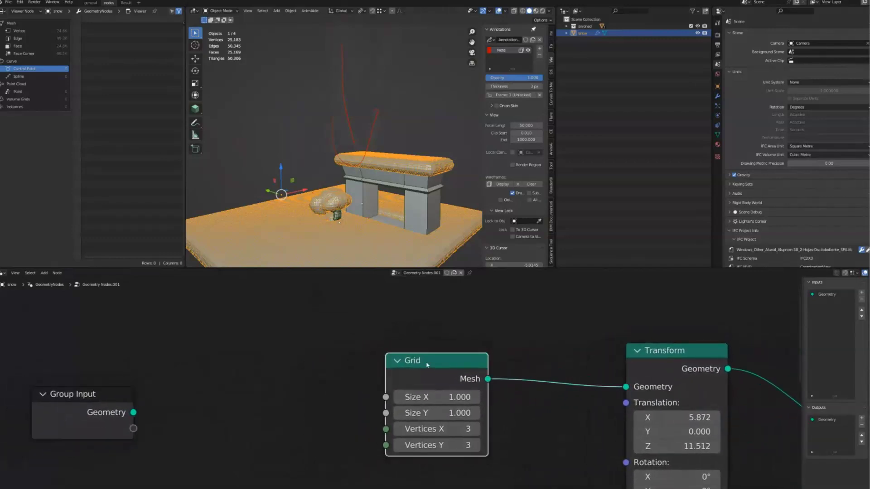
Step: Inspect the snow mesh from below and the side, and frame the distribution and Raycast nodes
middle_drag(599, 308, 383, 209)
middle_drag(296, 122, 295, 101)
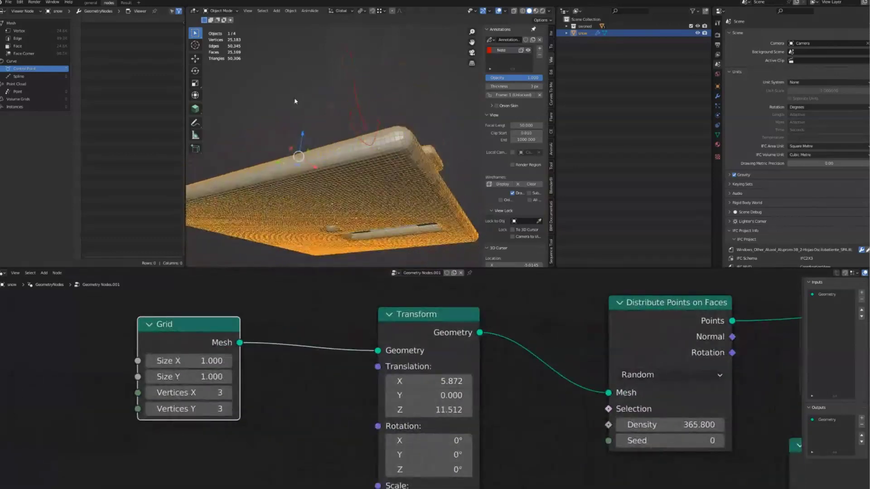
middle_drag(590, 323, 273, 314)
middle_drag(586, 291, 361, 321)
scroll(385, 322, down, 3)
scroll(358, 323, down, 3)
middle_drag(316, 439, 402, 332)
scroll(402, 331, up, 5)
middle_drag(303, 124, 290, 160)
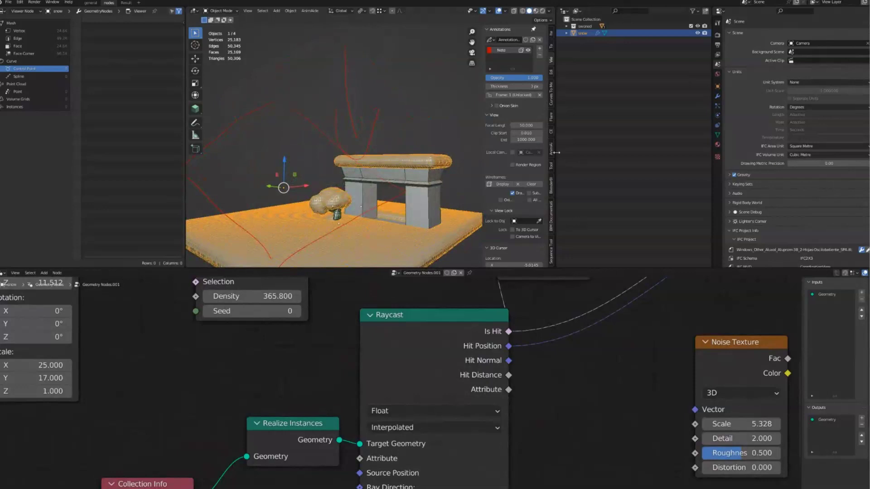
scroll(521, 63, down, 4)
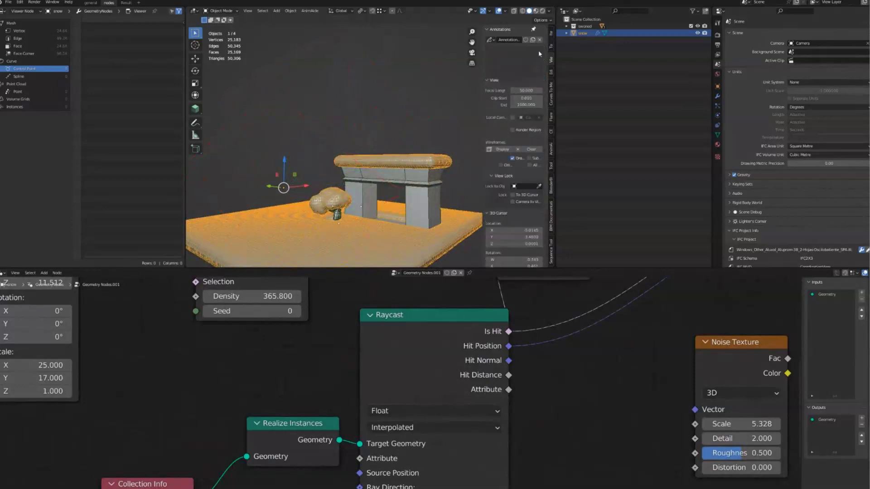
scroll(526, 72, down, 1)
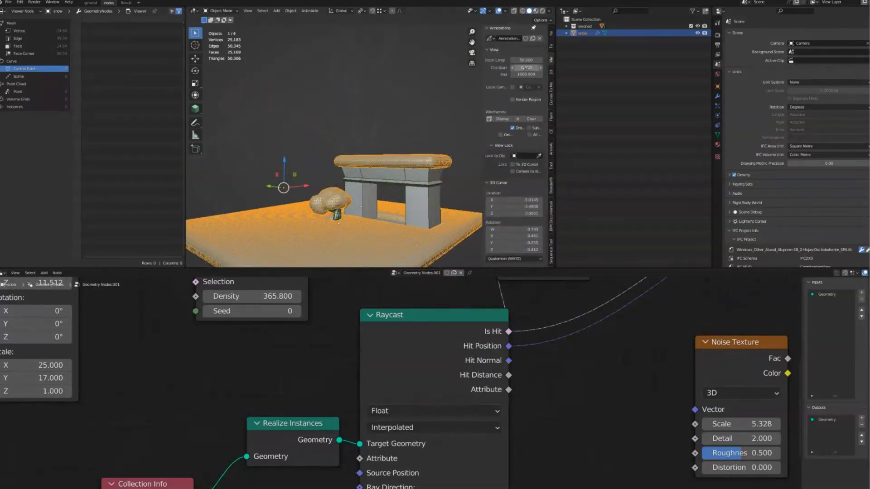
Step: Draw annotation strokes above the scene showing where the rays come from
middle_drag(266, 159, 271, 141)
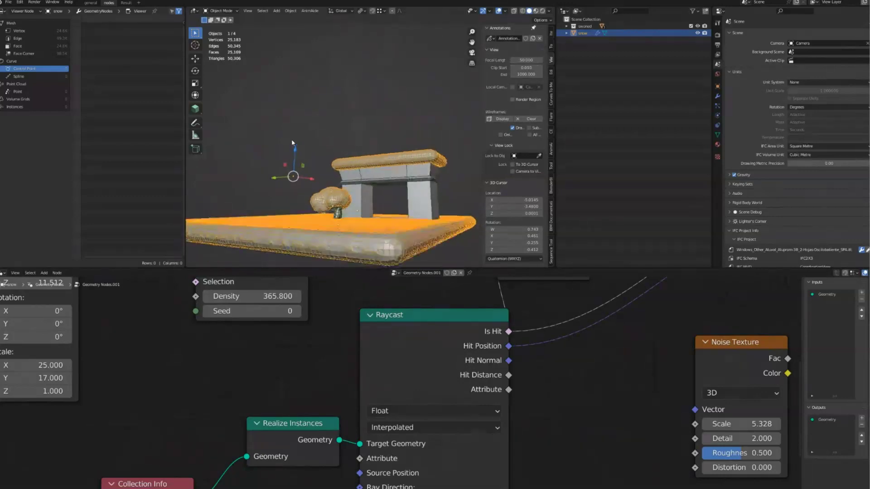
drag(239, 94, 437, 77)
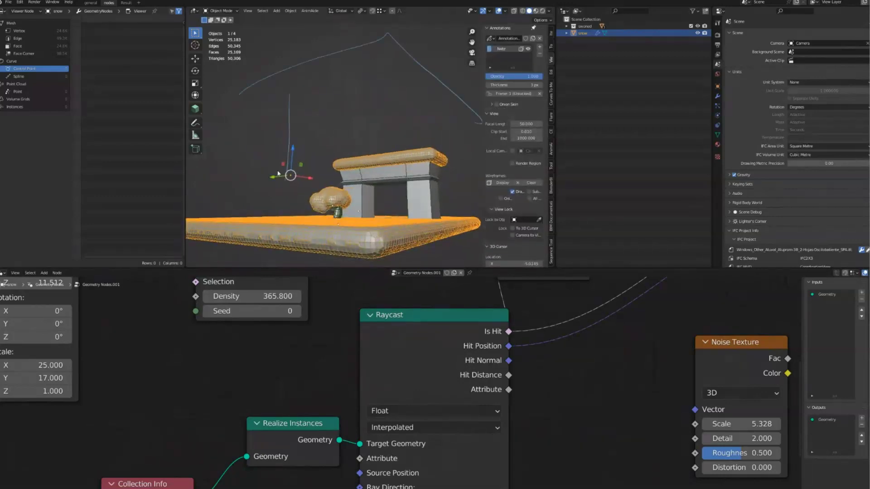
middle_drag(284, 194, 303, 281)
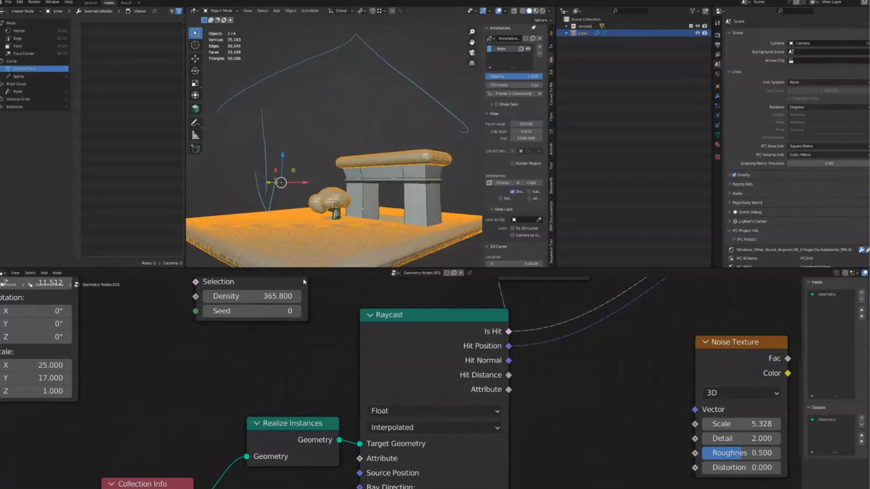
middle_drag(350, 358, 161, 359)
scroll(339, 312, down, 3)
middle_drag(338, 299, 289, 396)
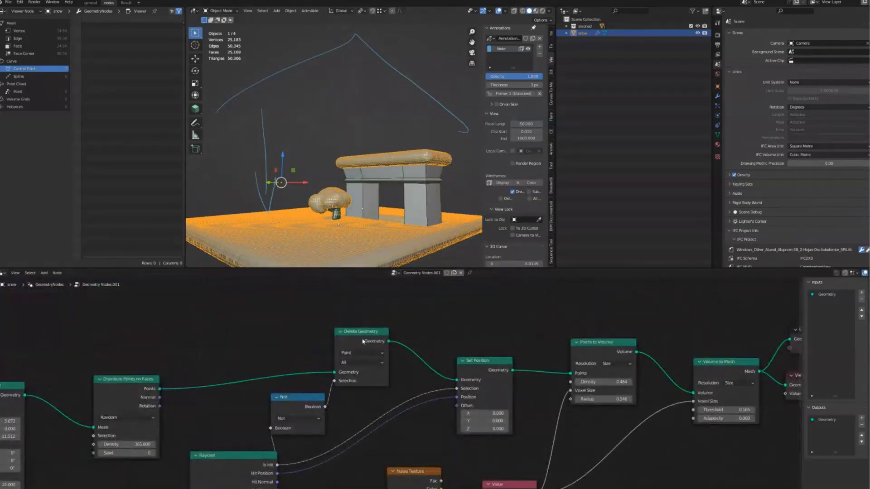
scroll(363, 341, up, 3)
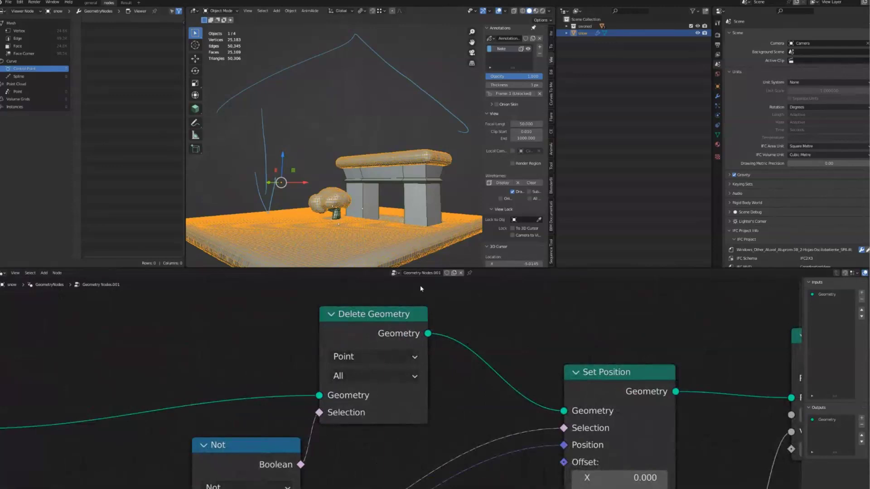
middle_drag(222, 468, 320, 386)
mouse_move(311, 390)
mouse_down()
mouse_move(329, 388)
mouse_move(319, 390)
mouse_up()
middle_drag(377, 330, 308, 392)
click(392, 319)
middle_drag(527, 322, 259, 340)
scroll(423, 335, down, 2)
drag(367, 359, 365, 367)
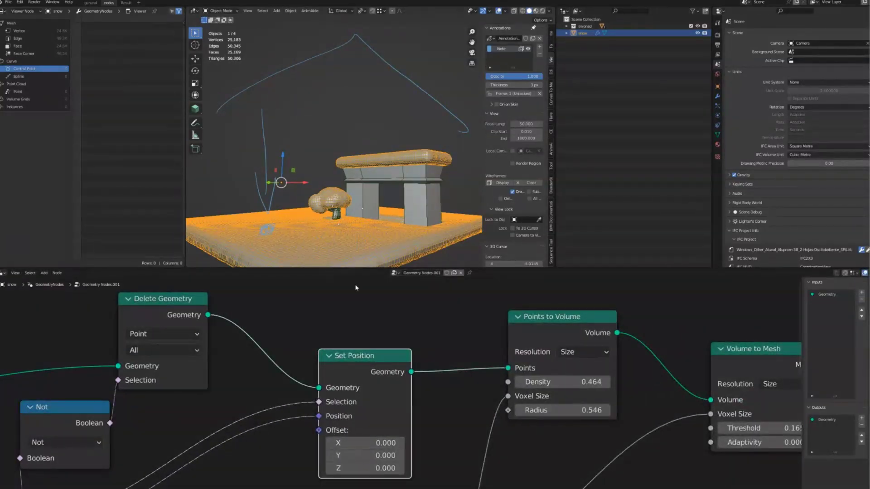
ctrl+scroll(355, 288, right, 5)
drag(374, 337, 361, 340)
scroll(538, 325, down, 4)
alt+drag(674, 324, 513, 314)
drag(444, 343, 368, 307)
drag(303, 369, 346, 304)
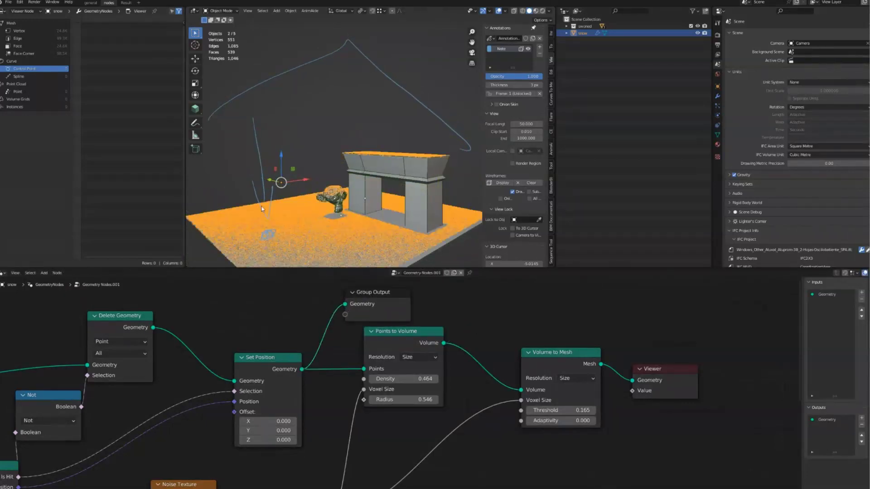
middle_drag(261, 208, 280, 209)
key(ctrl+z)
key(ctrl+z)
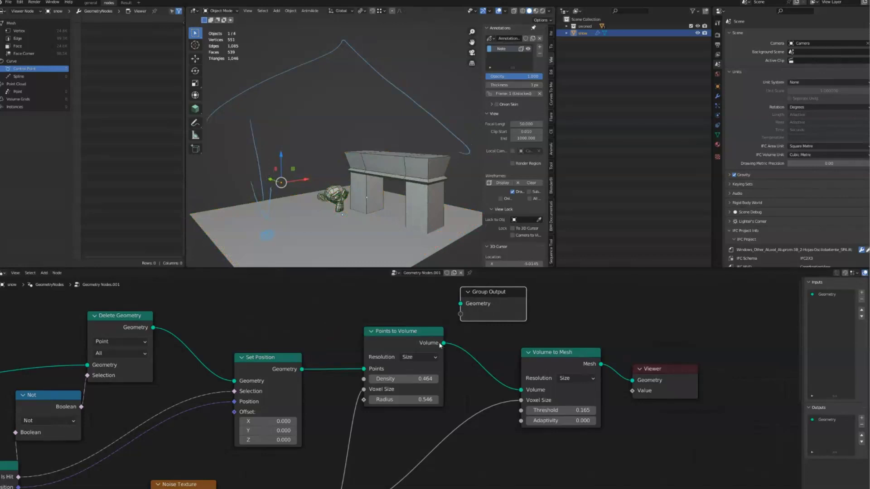
middle_drag(324, 229, 331, 229)
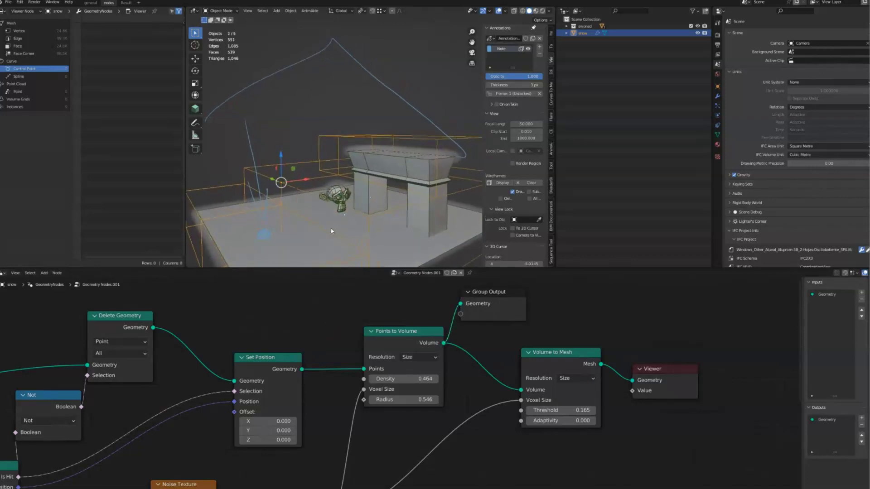
middle_drag(284, 138, 351, 177)
scroll(409, 175, up, 2)
shift+middle_drag(410, 175, 355, 191)
alt+drag(485, 295, 637, 319)
click(444, 344)
drag(601, 364, 603, 319)
middle_drag(272, 188, 324, 213)
scroll(385, 211, down, 2)
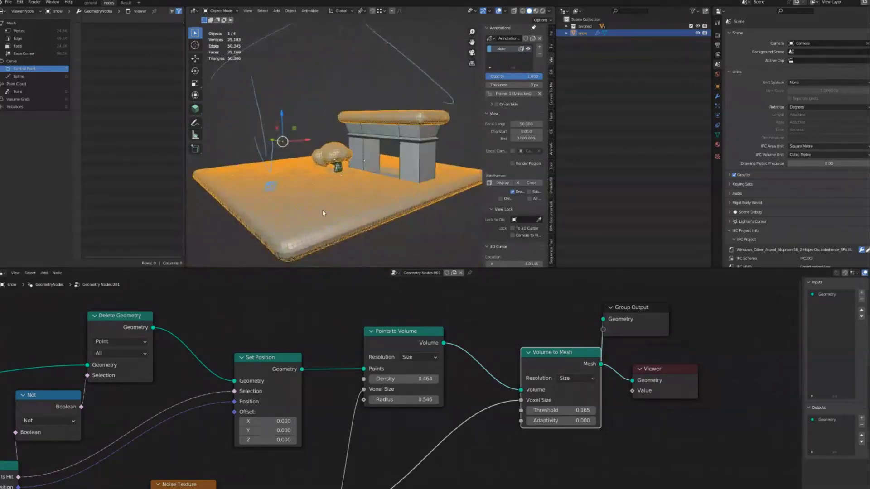
Step: Reduce the Points to Volume radius to 0.234
scroll(323, 213, up, 5)
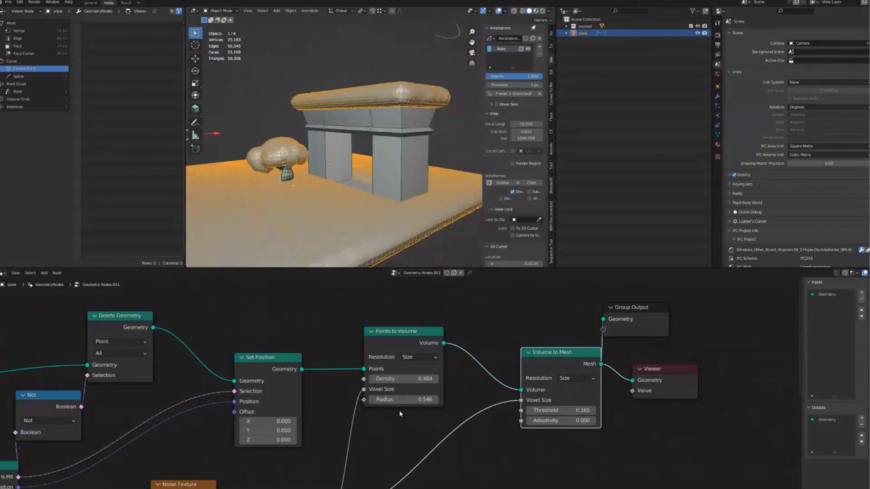
drag(398, 399, 340, 399)
middle_drag(393, 249, 342, 239)
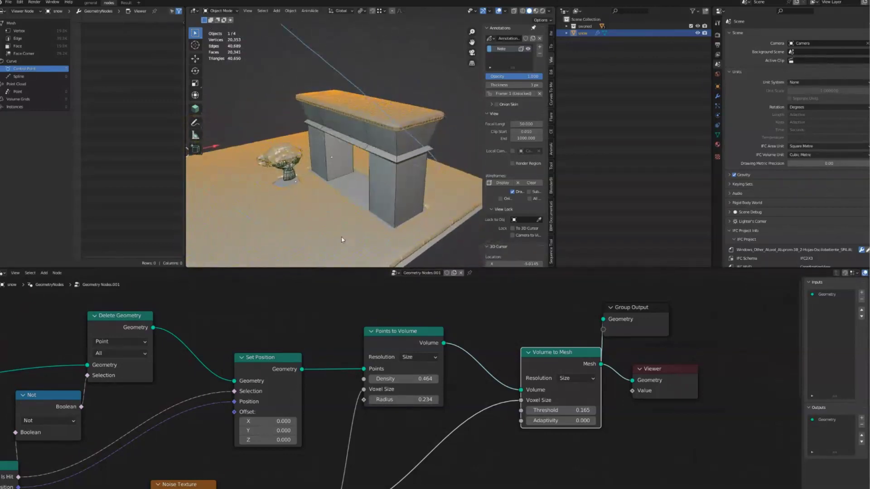
Step: Lower the Value node's voxel size to 0.164 for a finer snow surface
middle_drag(250, 413, 239, 363)
mouse_move(312, 433)
mouse_down()
mouse_move(302, 434)
mouse_move(325, 434)
mouse_move(311, 435)
mouse_up()
middle_drag(310, 434, 304, 467)
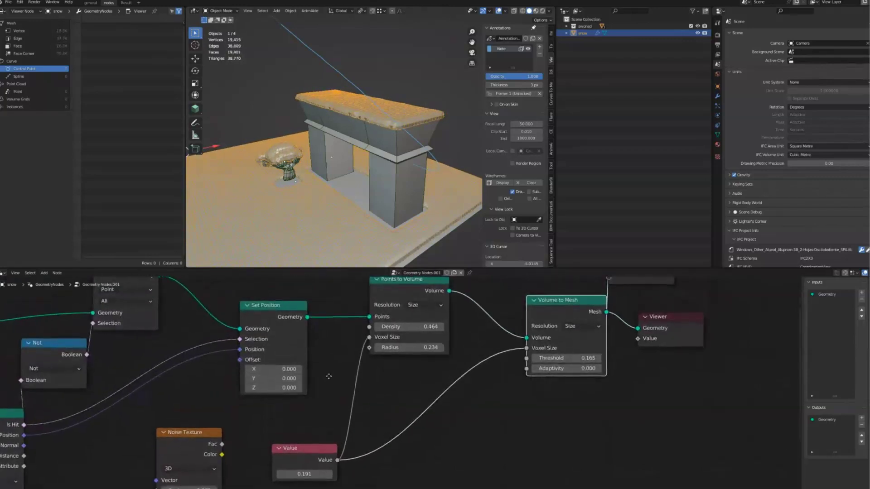
drag(303, 467, 302, 472)
click(379, 410)
middle_drag(332, 332, 335, 336)
middle_drag(382, 258, 371, 142)
Step: Switch to top view, maximize the 3D viewport and orbit down onto the arch and monkey
key(grave)
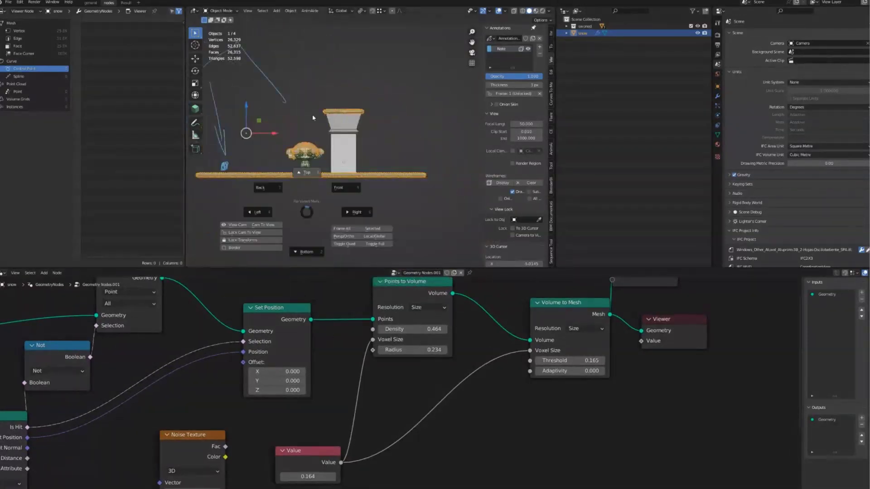
click(314, 117)
scroll(322, 181, down, 4)
scroll(355, 169, up, 4)
key(ctrl+alt+space)
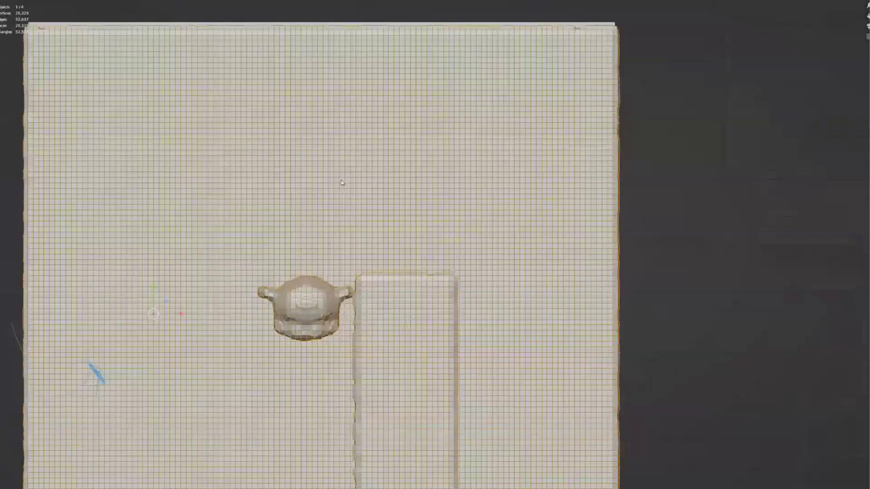
shift+middle_drag(342, 183, 310, 221)
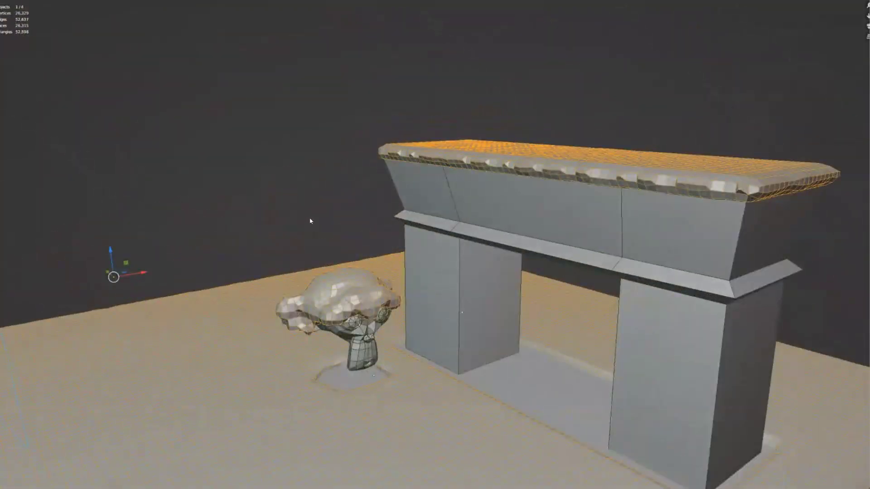
middle_drag(319, 382, 439, 286)
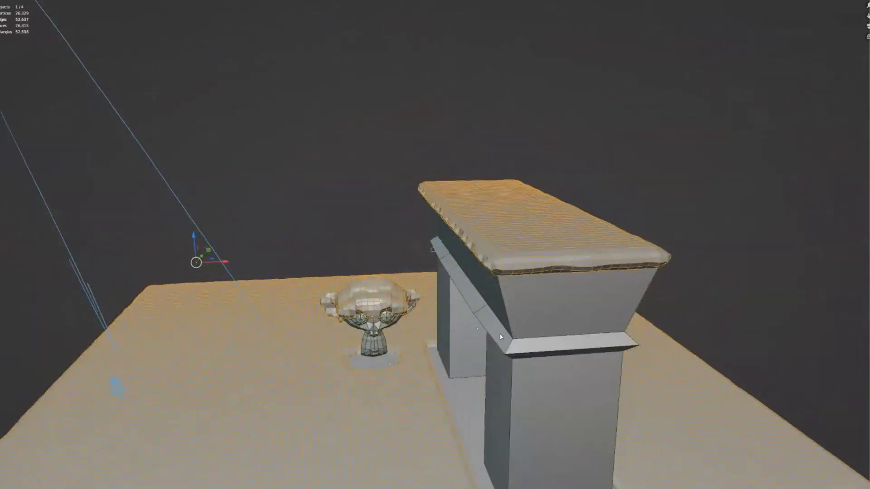
Step: Sketch three blue annotation curves around the arch, then restore the full node layout
mouse_move(483, 374)
mouse_down()
mouse_move(449, 459)
mouse_move(407, 485)
mouse_up()
mouse_move(177, 80)
mouse_down()
mouse_move(301, 96)
mouse_move(330, 279)
mouse_up()
drag(391, 79, 457, 249)
middle_drag(404, 179, 347, 204)
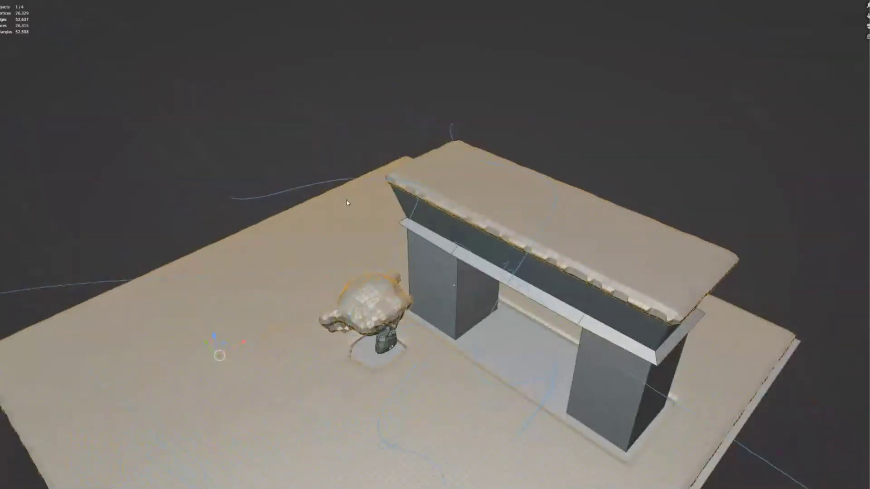
key(ctrl+alt+space)
middle_drag(315, 313, 401, 320)
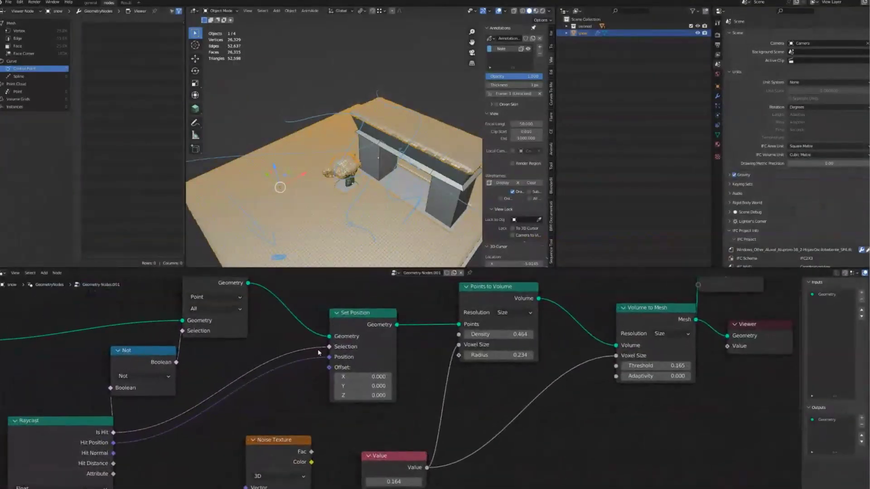
Step: Frame the Raycast node's Ray Direction (0, 0, -1), then view the scene from the right side
middle_drag(199, 466, 316, 368)
scroll(242, 401, down, 5)
middle_drag(242, 401, 320, 383)
scroll(320, 383, up, 3)
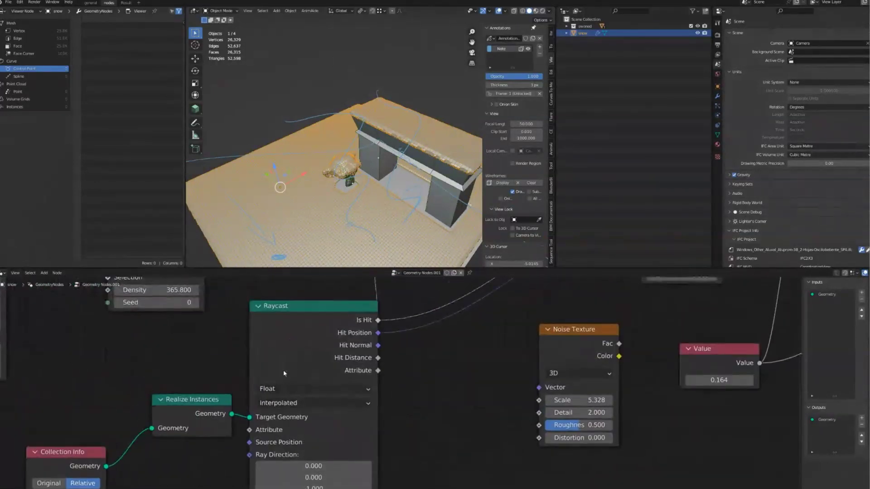
middle_drag(265, 440, 269, 406)
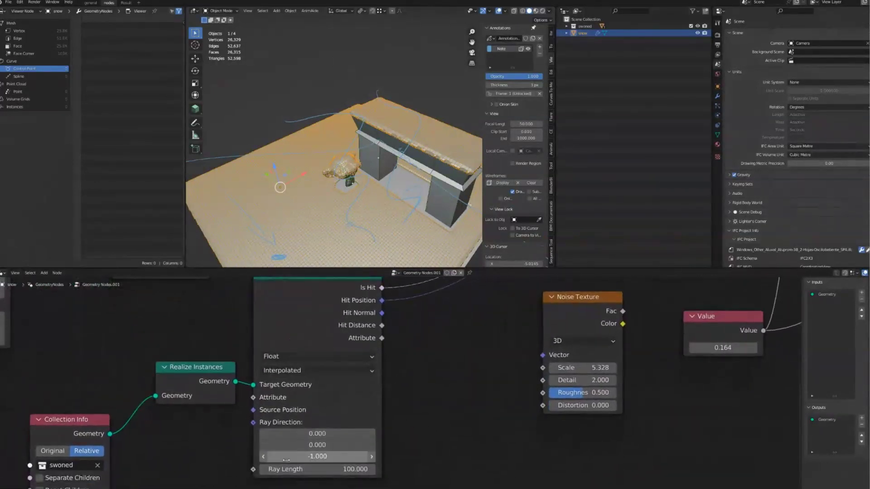
middle_drag(359, 236, 428, 200)
key(KP_3)
Step: Clear the old annotation strokes and draw a vertical arrow beside the arch
click(540, 54)
mouse_move(420, 48)
mouse_down()
mouse_move(417, 188)
mouse_move(394, 167)
mouse_up()
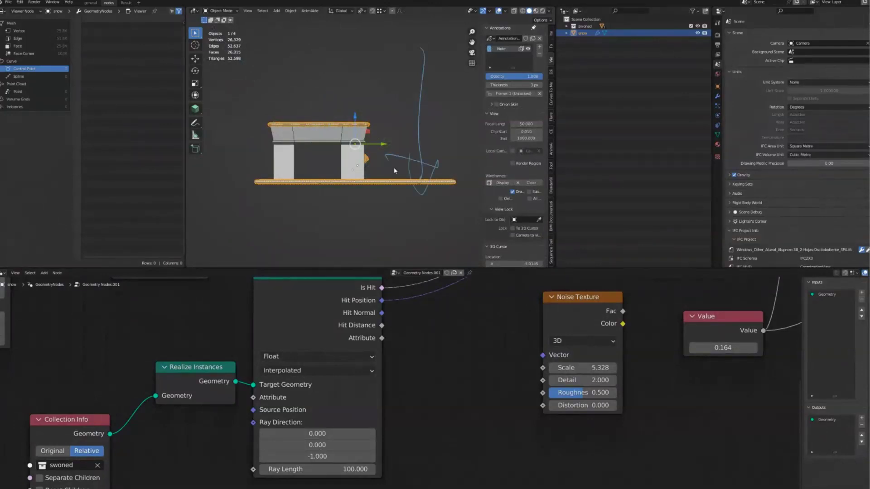
scroll(210, 401, down, 3)
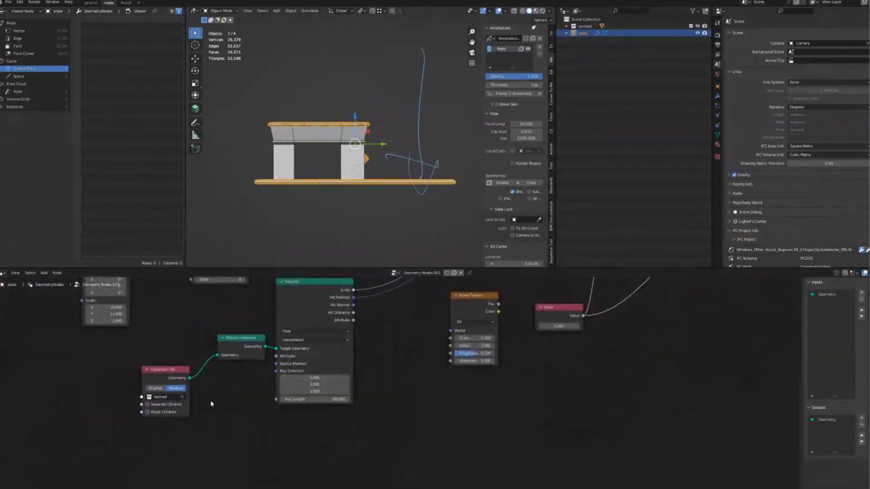
Step: Wire Distribute Points' Points output straight into Group Output
middle_drag(261, 356, 220, 467)
scroll(543, 328, down, 4)
middle_drag(714, 297, 627, 320)
drag(626, 320, 299, 297)
drag(227, 361, 277, 295)
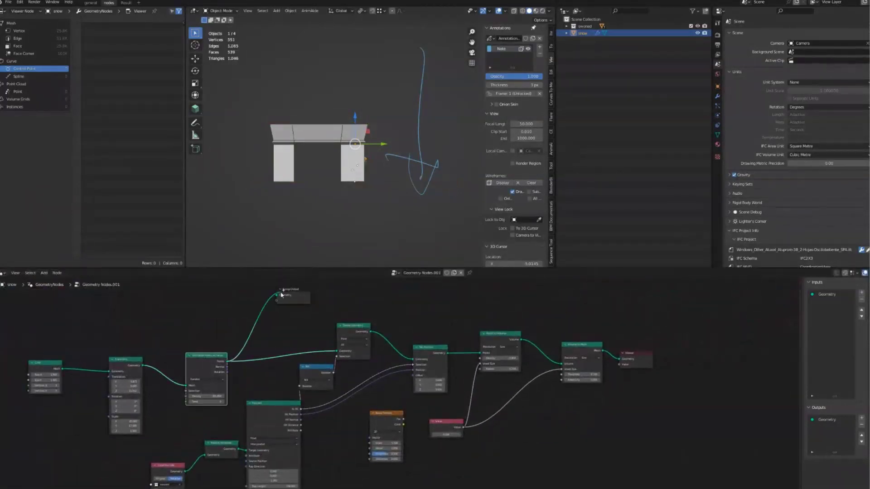
Step: Orbit to show the orange point plane and expand the sidebar's annotation layer settings
middle_drag(288, 217, 338, 171)
scroll(304, 208, down, 4)
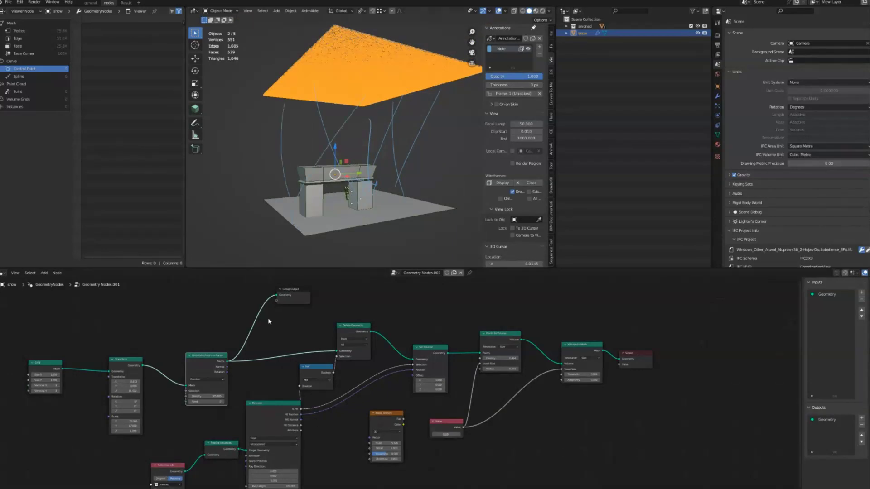
scroll(271, 335, up, 5)
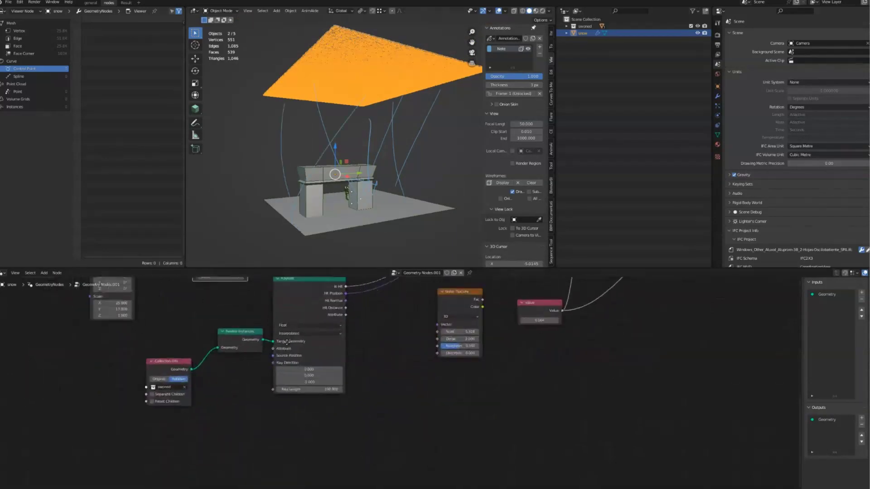
scroll(262, 380, up, 2)
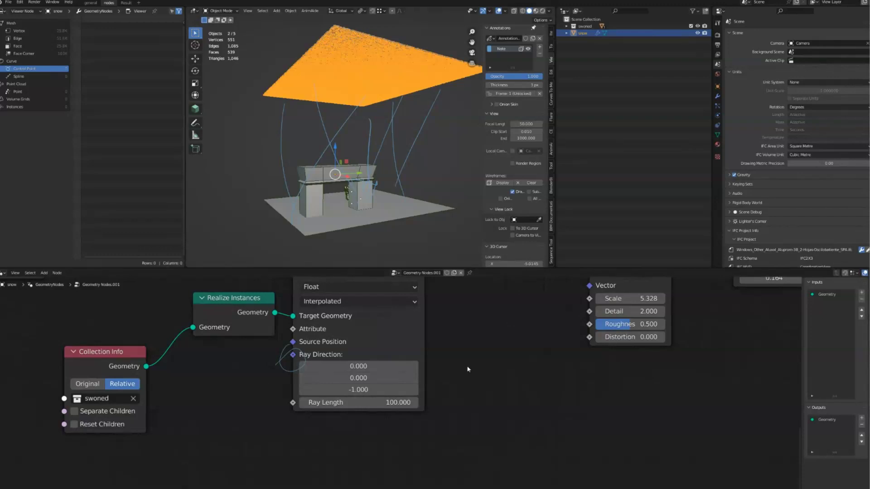
click(869, 327)
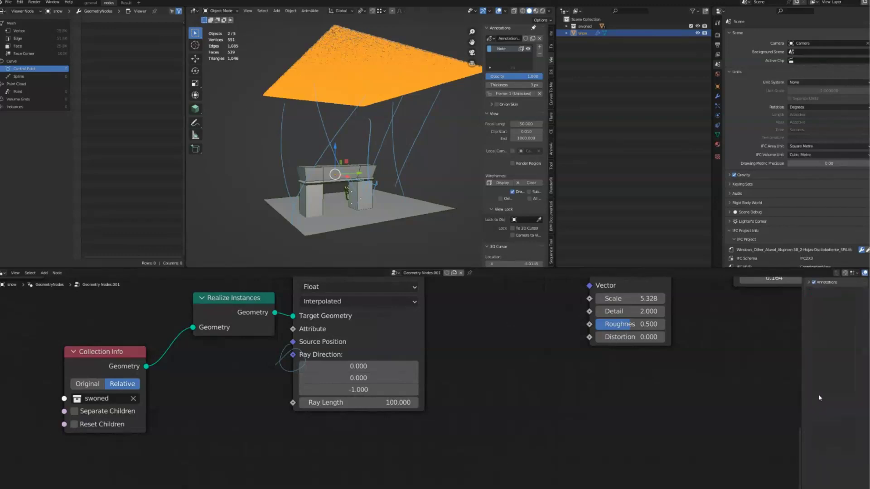
click(810, 284)
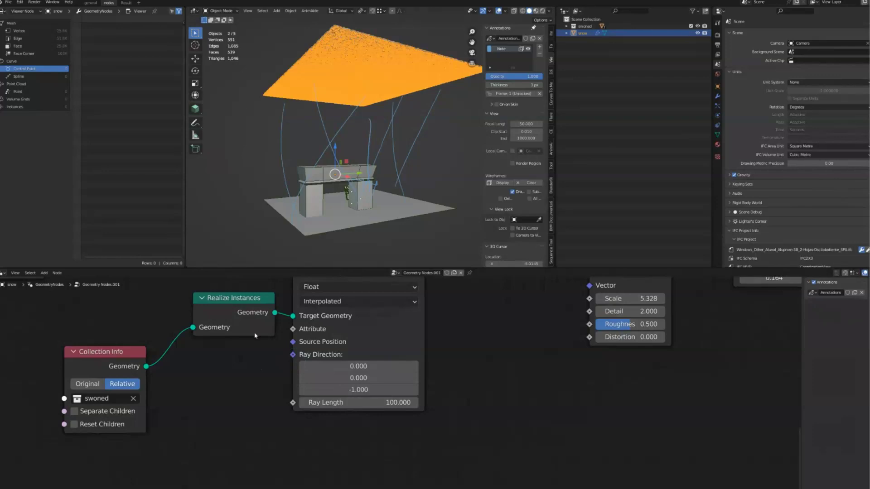
scroll(255, 335, down, 4)
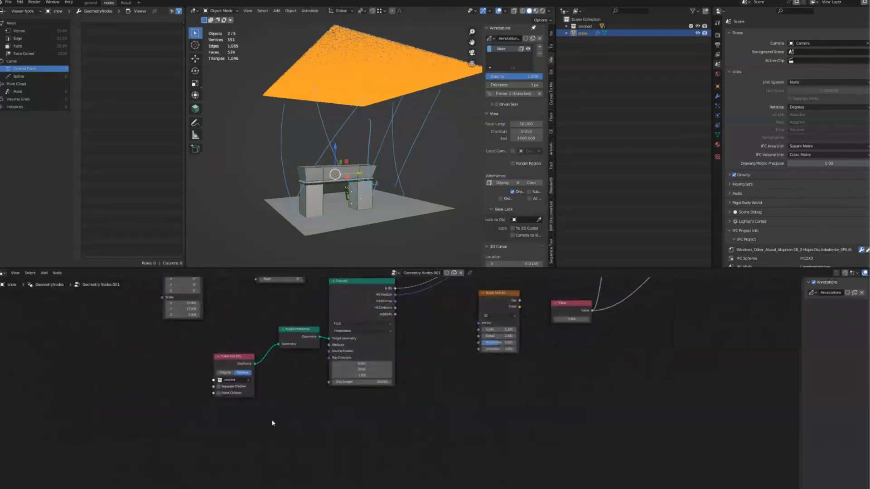
Step: Add a Mix node below Collection Info
key(shift+a)
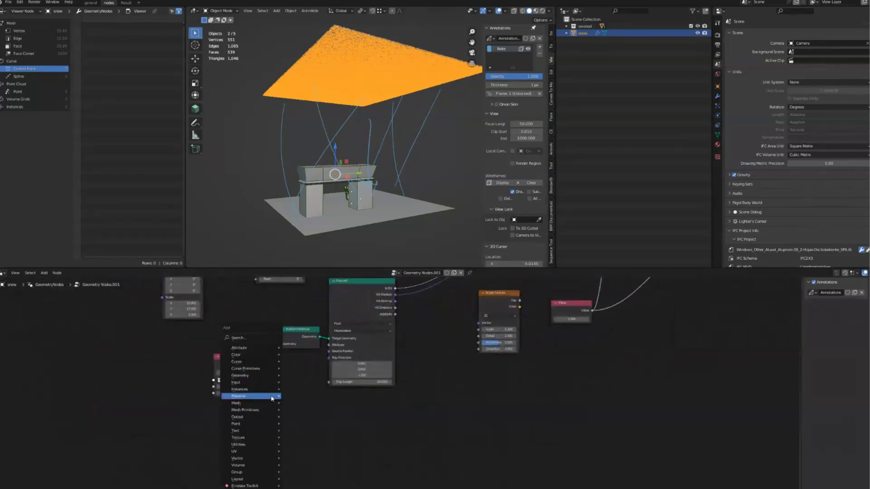
click(248, 337)
text(mix)
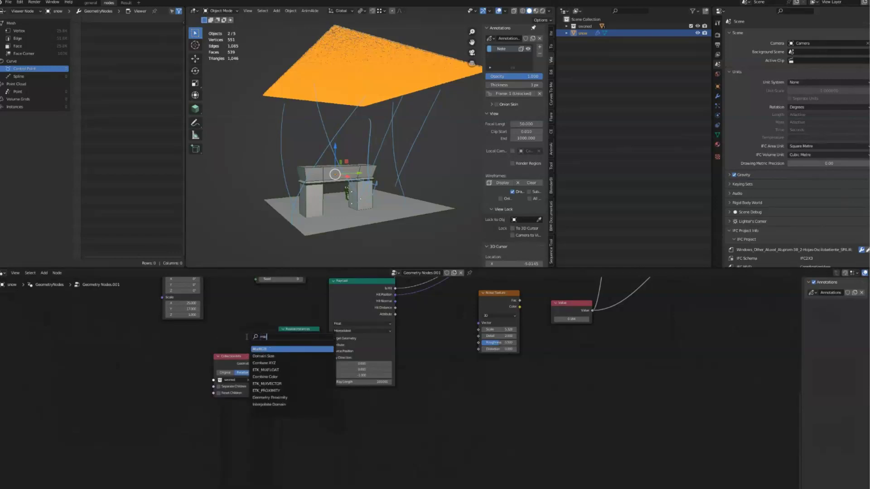
key(Return)
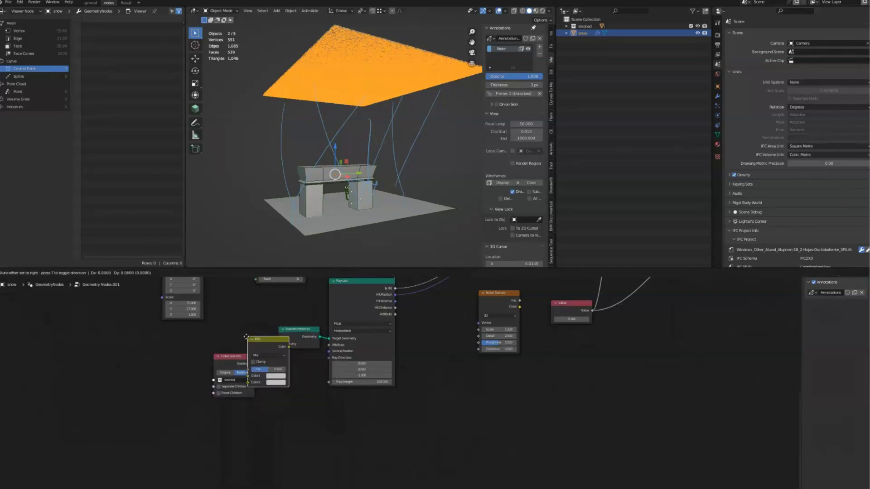
click(218, 407)
Step: Add a Vector node set to (0, 0, -1) and feed it into the Mix node's Color1
key(shift+a)
mouse_move(173, 404)
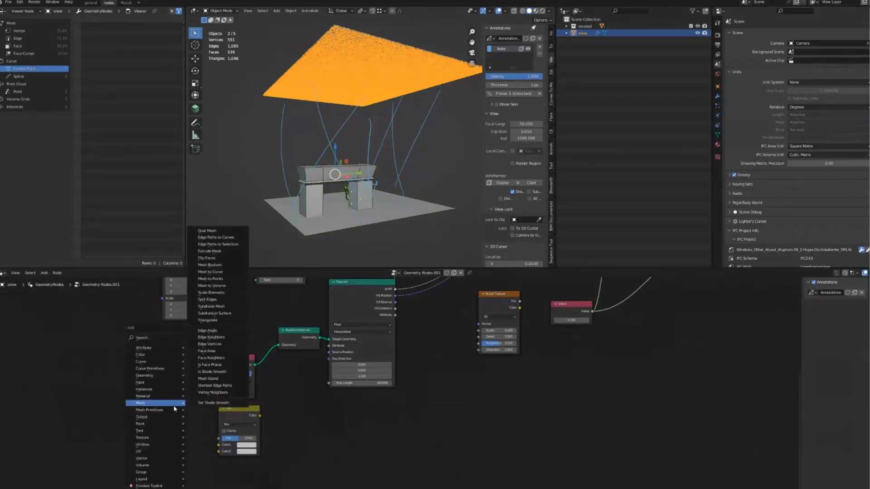
text(vec)
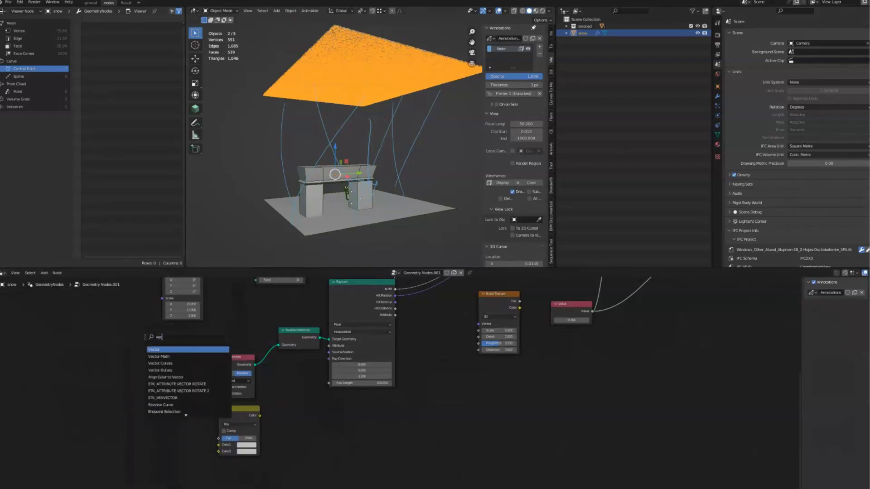
key(Return)
click(122, 376)
click(121, 377)
key(Escape)
click(129, 383)
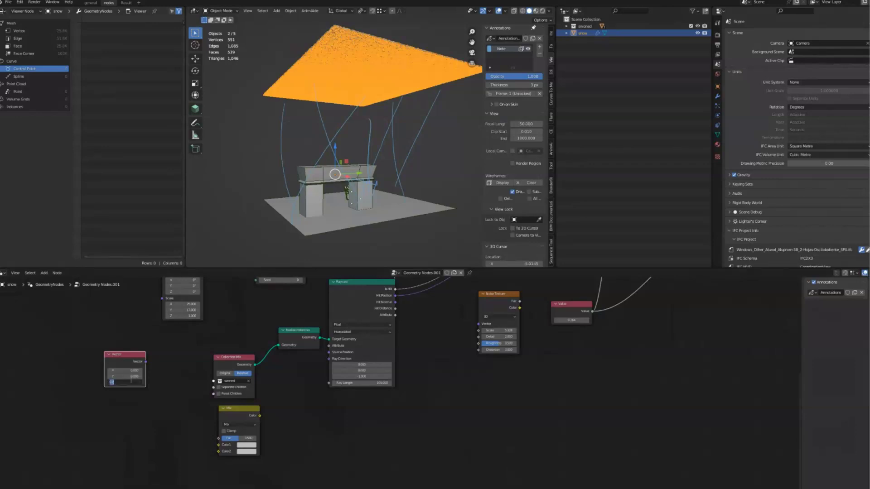
text(-1)
key(Return)
drag(145, 362, 212, 447)
scroll(212, 447, up, 3)
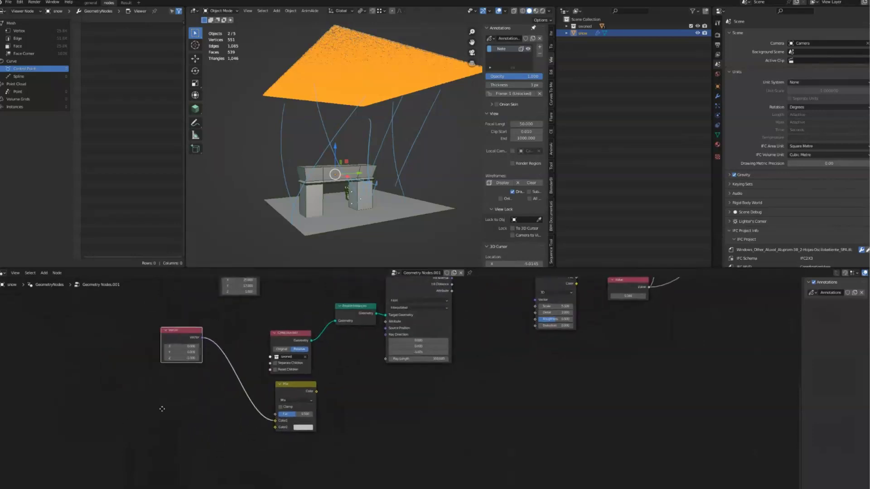
Step: Add a White Noise Texture node below the Vector node
key(shift+a)
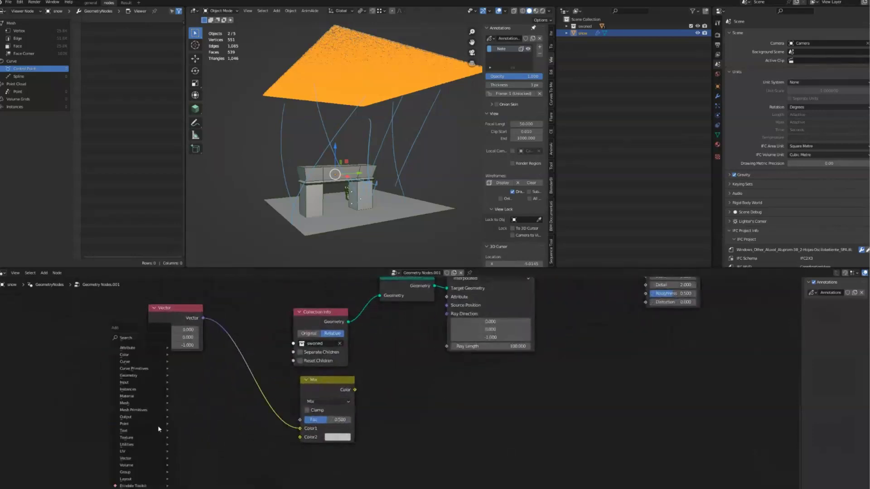
click(138, 339)
text(white)
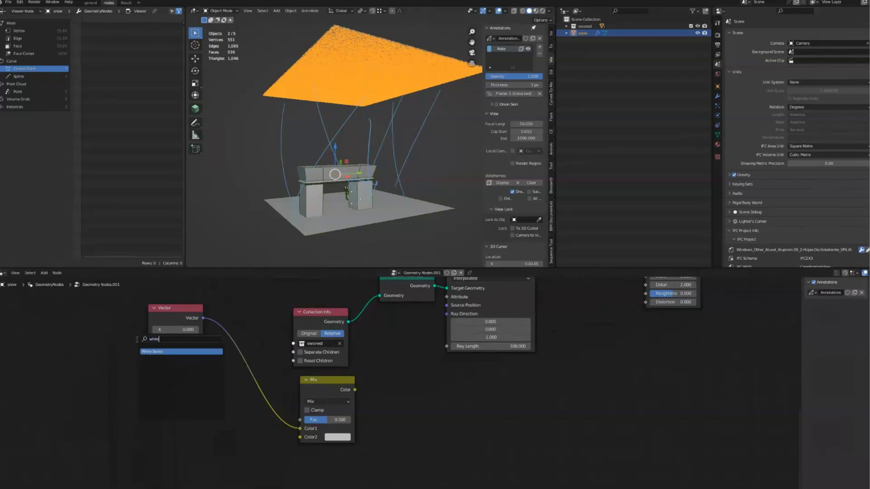
key(Return)
click(161, 396)
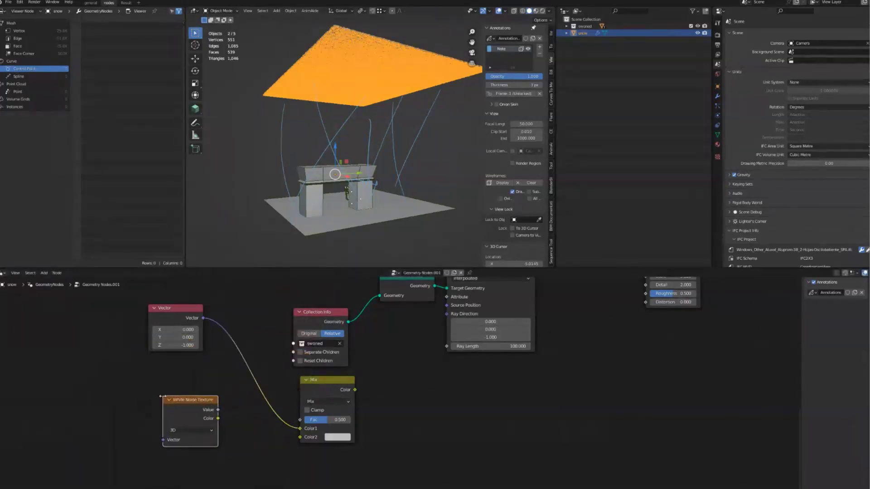
middle_drag(187, 355, 218, 358)
Step: Stack the Vector node just above White Noise Texture, left of the Mix node
click(196, 435)
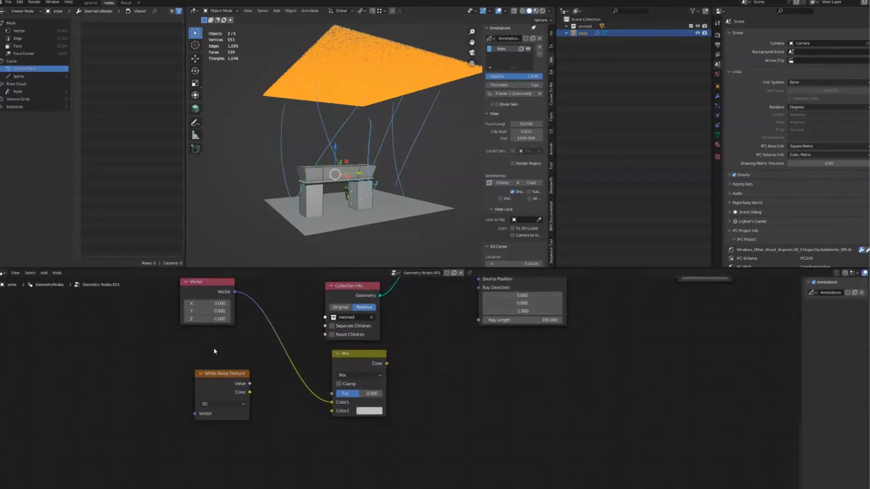
drag(215, 374, 196, 411)
drag(211, 291, 202, 369)
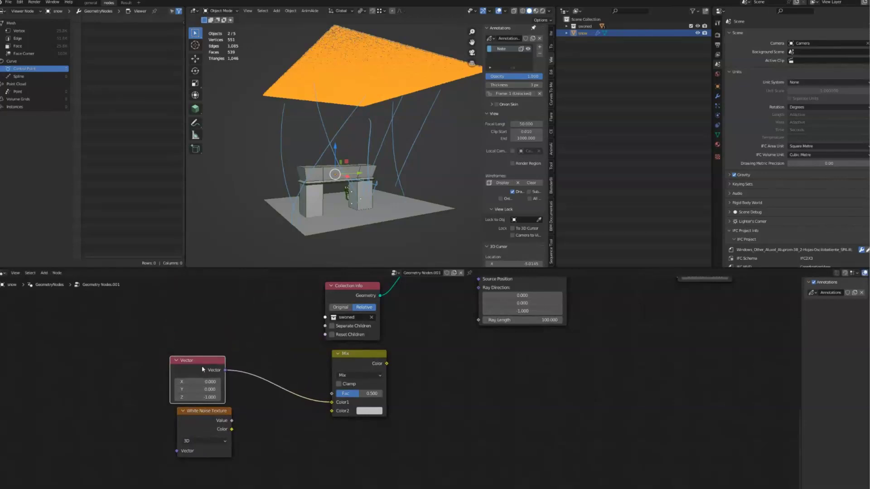
middle_drag(191, 354, 185, 336)
middle_drag(132, 441, 141, 419)
scroll(141, 419, up, 2)
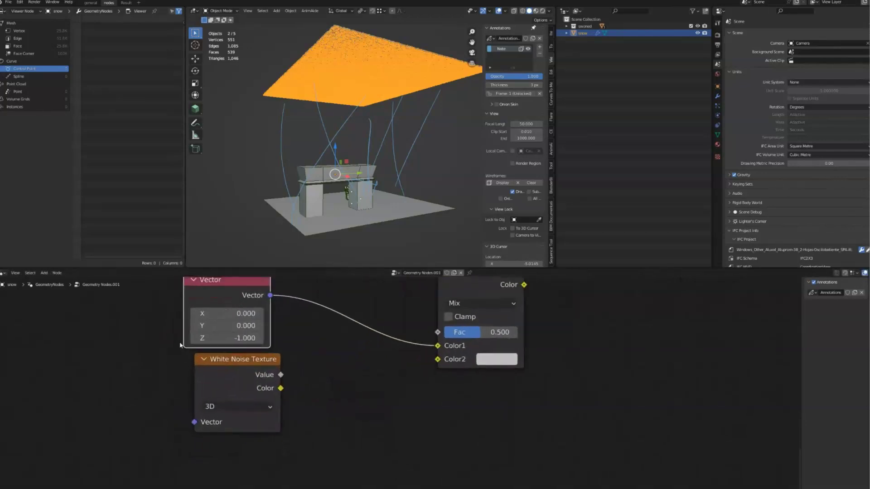
middle_drag(284, 305, 267, 317)
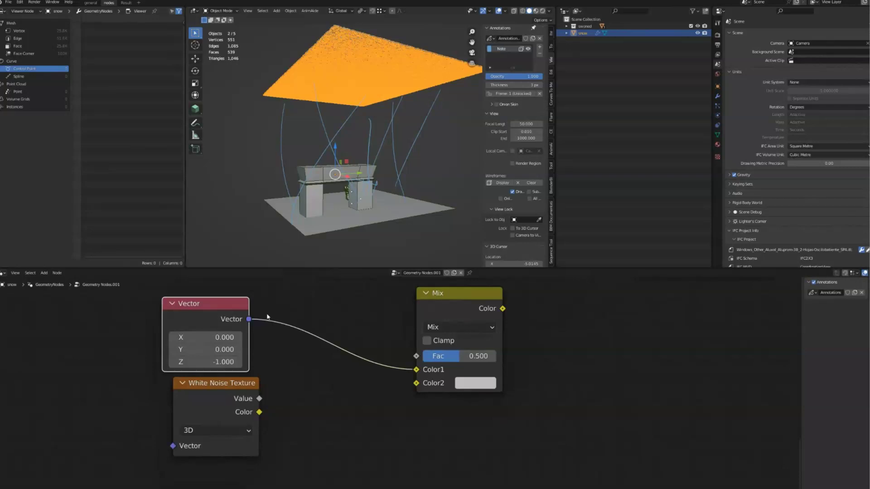
Step: Try dragging links from the White Noise Texture node, leaving it unlinked
click(288, 422)
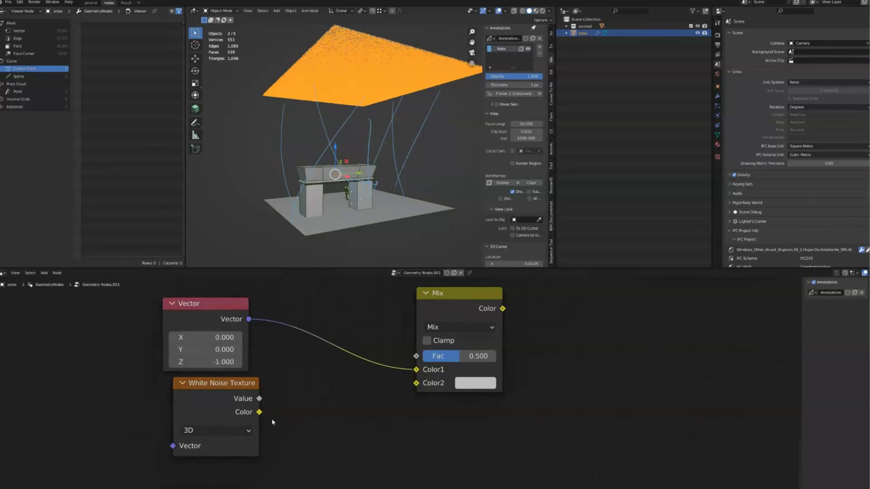
drag(259, 412, 376, 427)
drag(231, 411, 218, 402)
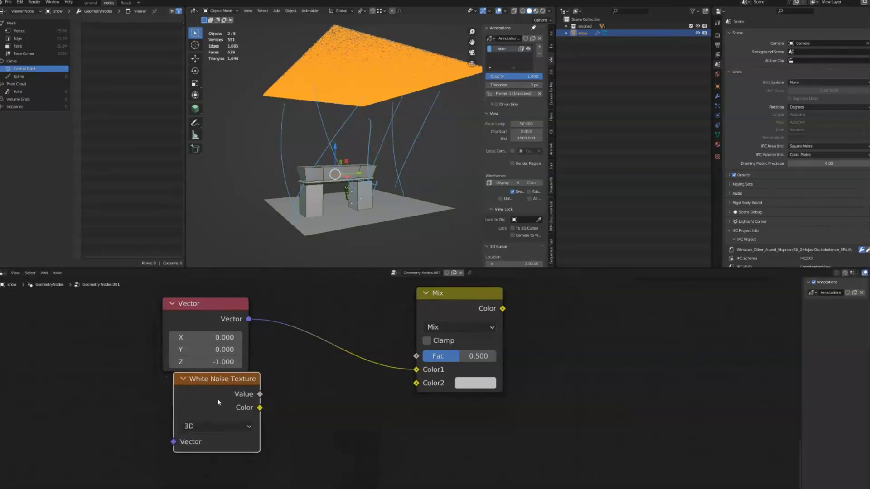
drag(173, 445, 112, 423)
drag(112, 423, 109, 425)
Step: Connect the White Noise Texture's Color output to the Mix node's Color2 input
drag(215, 388, 202, 391)
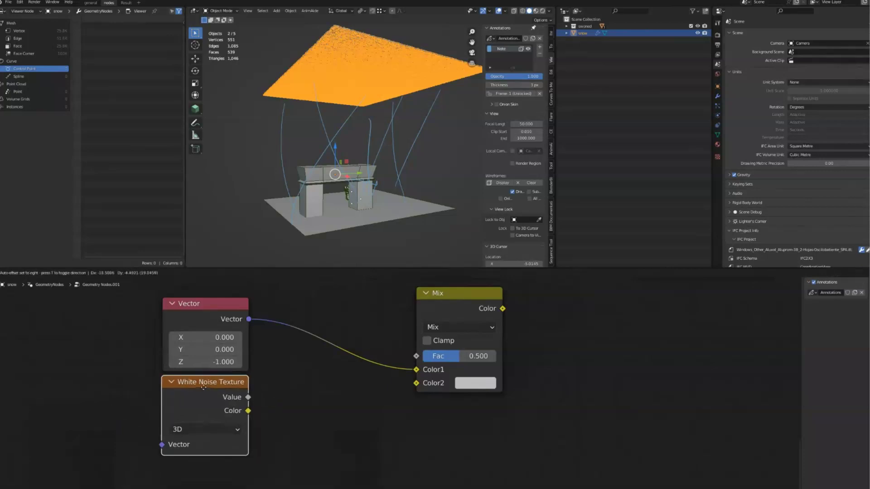
drag(163, 446, 101, 430)
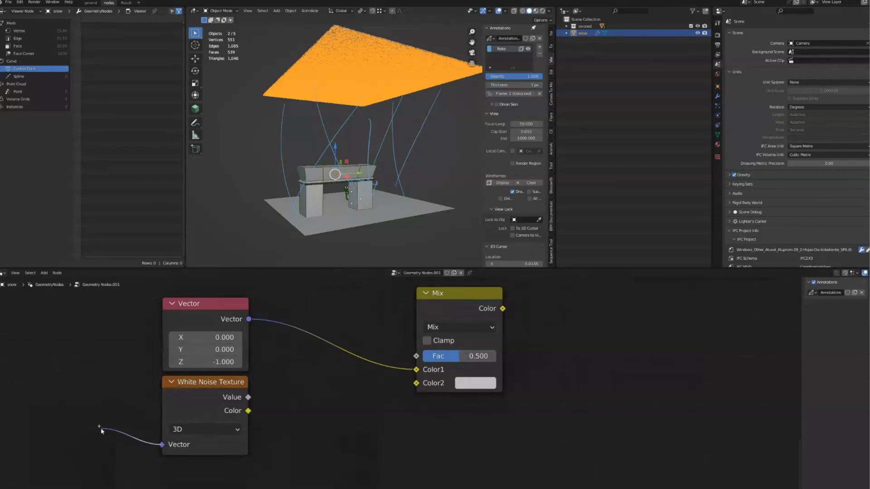
drag(101, 430, 101, 430)
drag(101, 431, 101, 430)
click(248, 413)
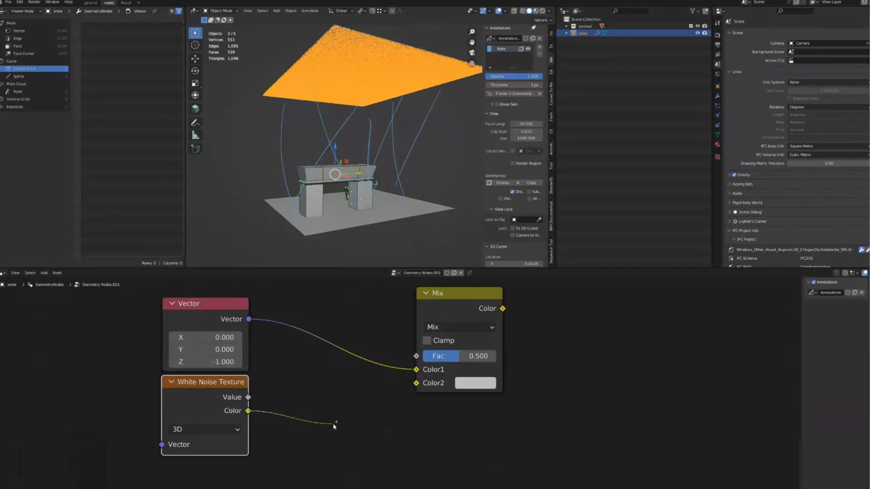
drag(334, 426, 416, 383)
click(371, 426)
Step: Link the Mix node's Color output to the Raycast node's Ray Direction
middle_drag(402, 330, 379, 346)
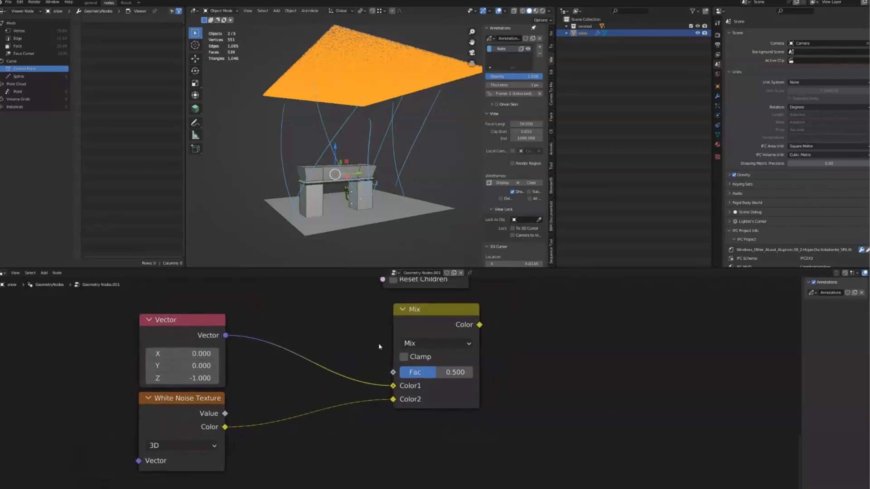
ctrl+middle_drag(359, 312, 262, 371)
middle_drag(295, 337, 270, 330)
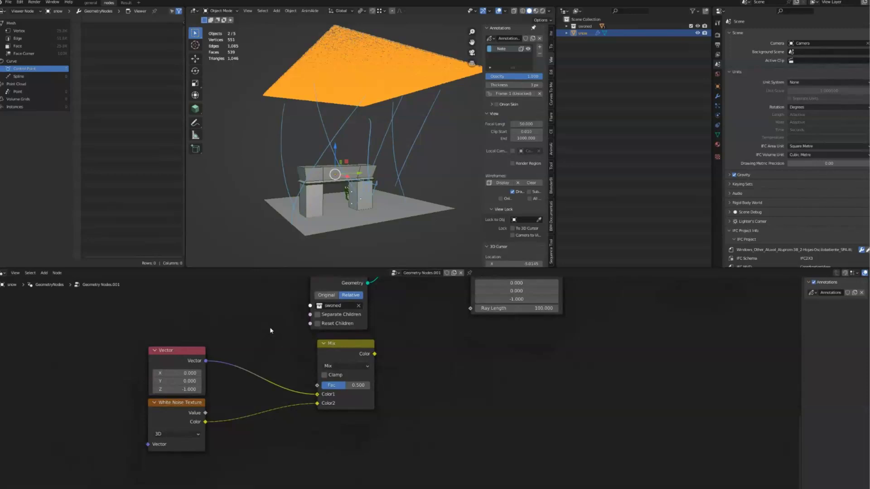
middle_drag(368, 333, 379, 350)
drag(139, 431, 145, 430)
middle_drag(390, 323, 337, 378)
click(326, 381)
middle_drag(291, 420, 307, 386)
drag(299, 382, 358, 326)
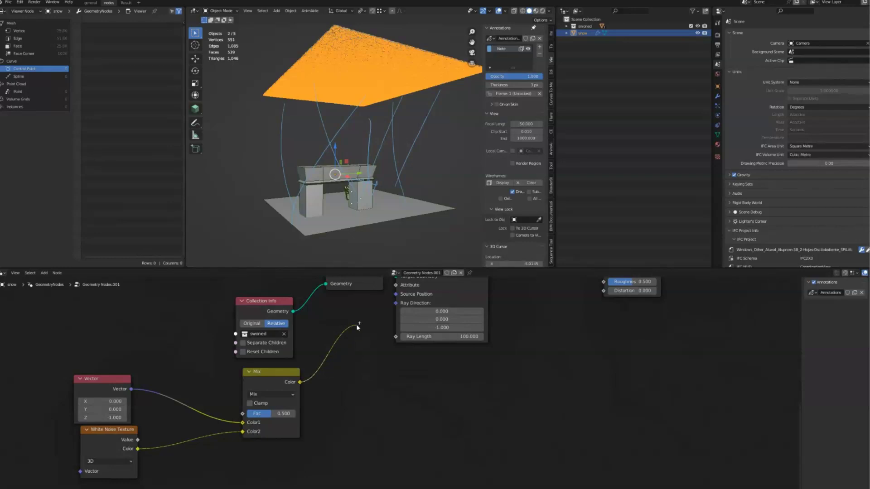
drag(358, 326, 396, 304)
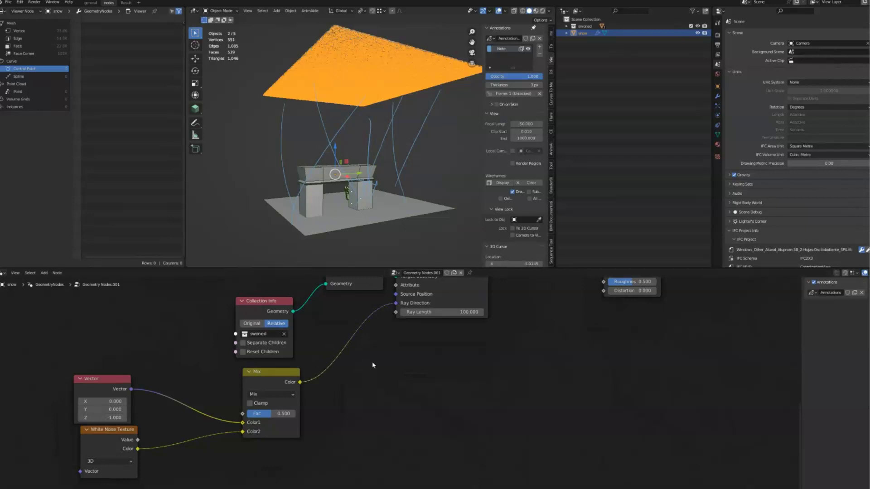
Step: Set the Mix Fac to 0.625 and look through the Mix blending modes
middle_drag(350, 317, 332, 350)
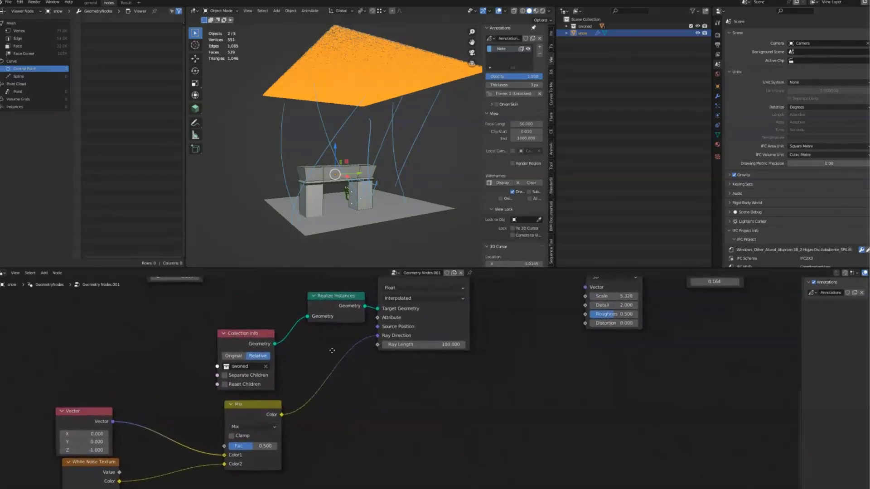
middle_drag(253, 444, 270, 416)
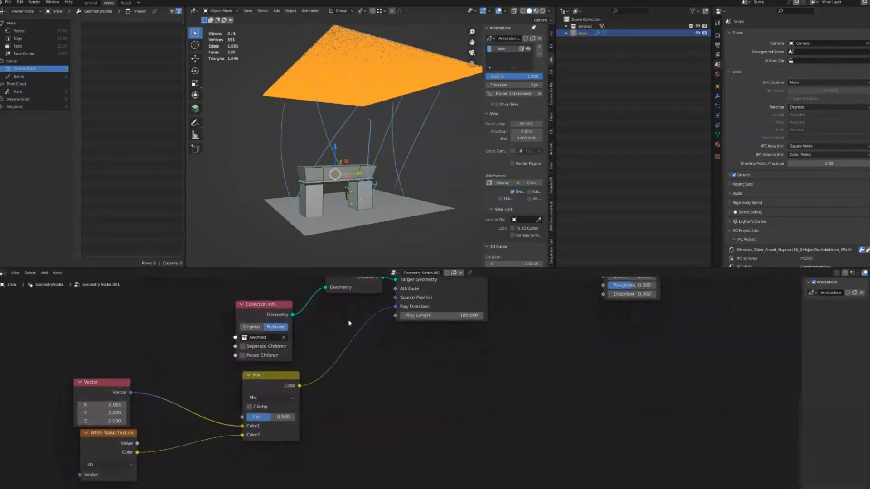
click(270, 416)
text(0.625)
key(Return)
middle_drag(335, 324, 358, 333)
scroll(340, 335, down, 4)
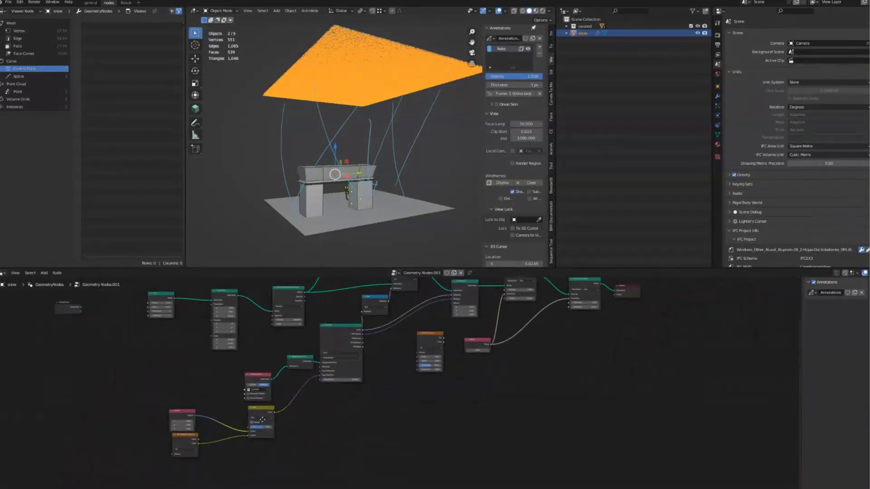
scroll(331, 347, up, 4)
scroll(306, 370, down, 4)
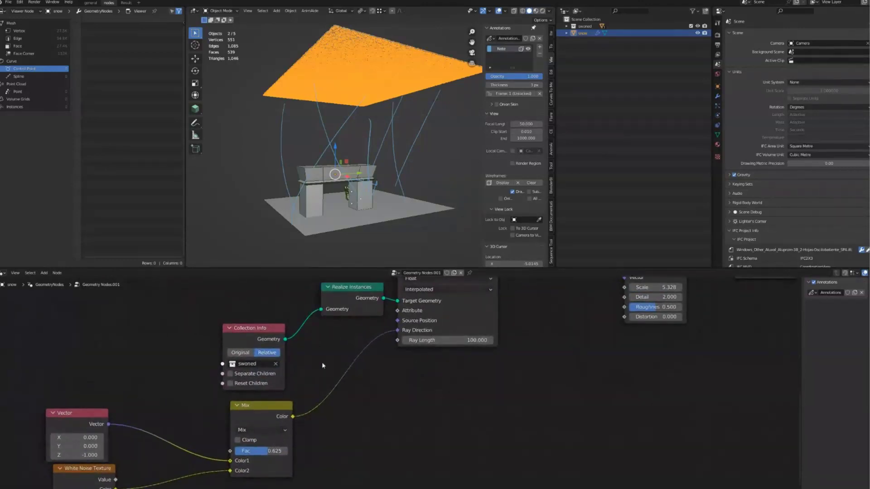
scroll(232, 405, up, 2)
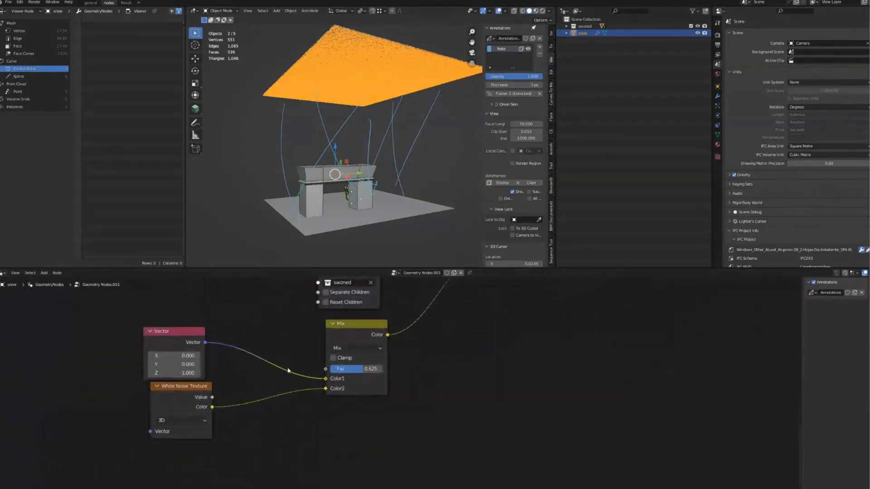
click(362, 347)
mouse_move(347, 369)
mouse_down()
mouse_move(421, 378)
mouse_move(349, 377)
mouse_up()
Step: Move the Group Output node right and feed it the Volume to Mesh result
middle_drag(512, 337, 304, 463)
scroll(435, 325, down, 5)
middle_drag(430, 321, 213, 470)
alt+drag(184, 313, 570, 352)
drag(526, 380, 560, 359)
middle_drag(289, 390, 405, 297)
Step: Tune the Mix Fac while viewing the snowy arch, settling at 0.439
middle_drag(356, 206, 338, 241)
scroll(338, 242, up, 2)
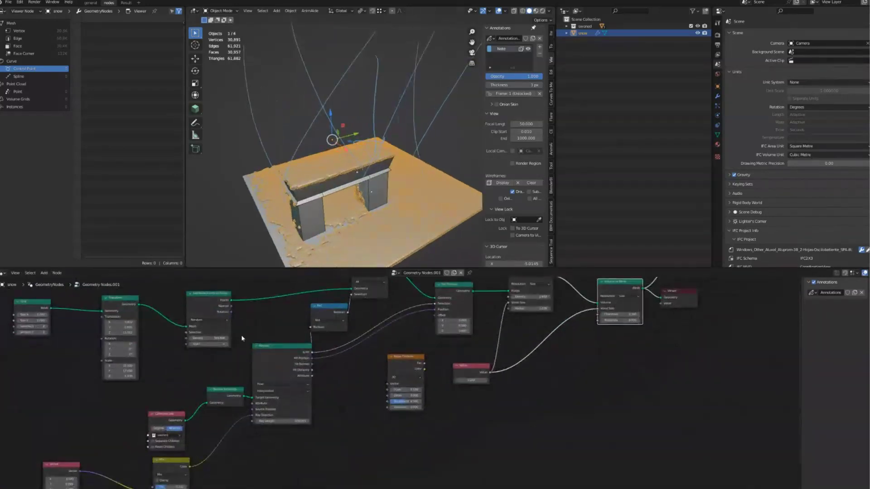
middle_drag(140, 466, 243, 344)
scroll(242, 344, up, 12)
drag(296, 403, 285, 406)
middle_drag(262, 213, 334, 184)
scroll(315, 210, up, 2)
drag(288, 402, 378, 403)
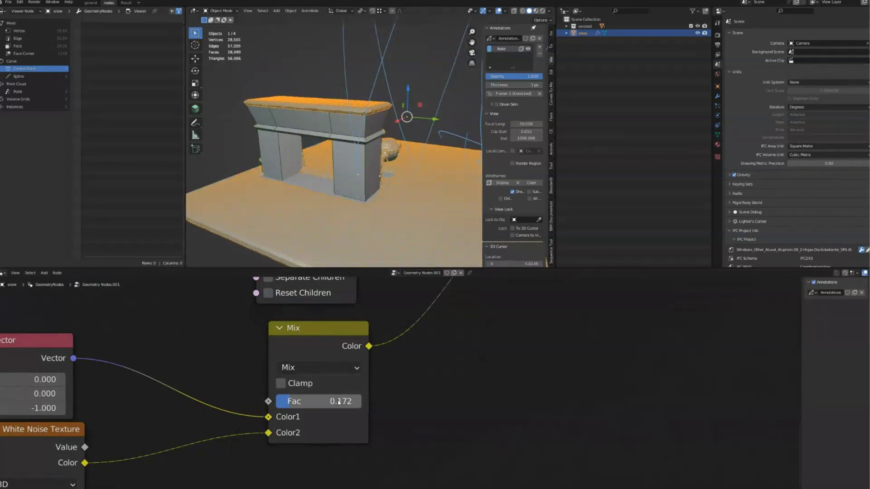
drag(292, 403, 335, 409)
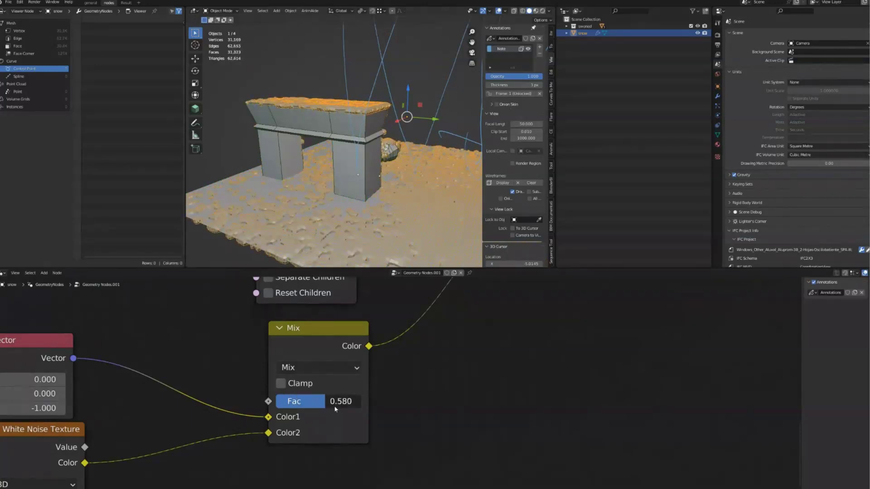
drag(335, 409, 319, 409)
middle_drag(178, 487, 265, 430)
drag(160, 299, 265, 332)
Step: Add a Vector Math node and insert it into the noise-to-Mix link
text(vect)
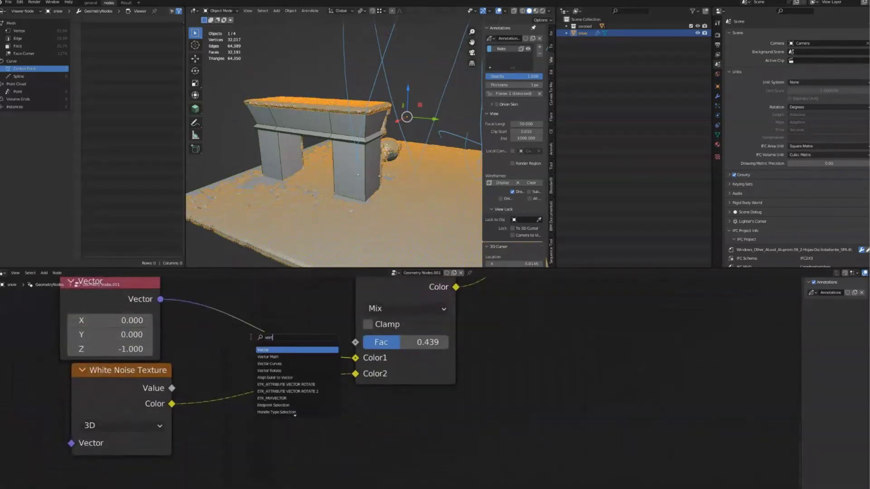
click(272, 356)
click(238, 418)
middle_drag(237, 418, 242, 352)
drag(289, 360, 280, 324)
middle_drag(280, 324, 196, 411)
Step: Set the Mix blend mode to Add and the Vector Math operation to Subtract
click(344, 330)
click(344, 192)
middle_drag(95, 479, 159, 357)
click(159, 357)
middle_drag(259, 338, 238, 352)
click(241, 349)
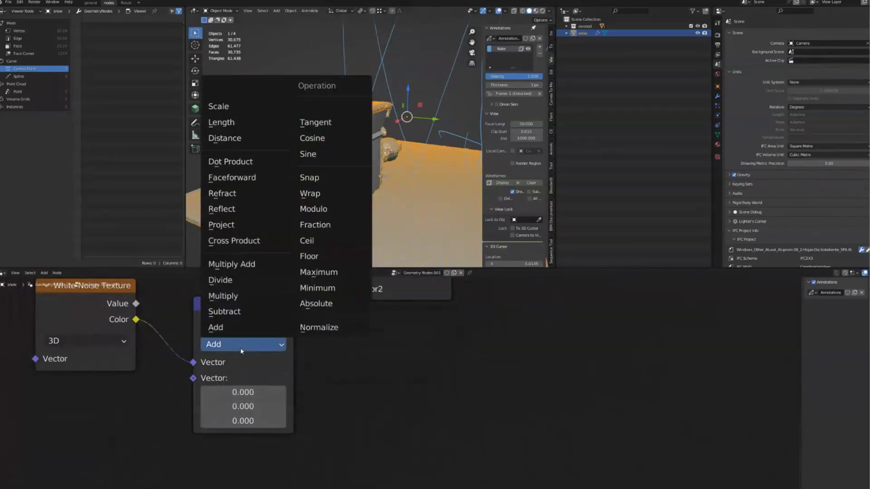
click(225, 311)
Step: Enter 0.5 for the Subtract node's X, Y and Z values
click(239, 392)
text(-)
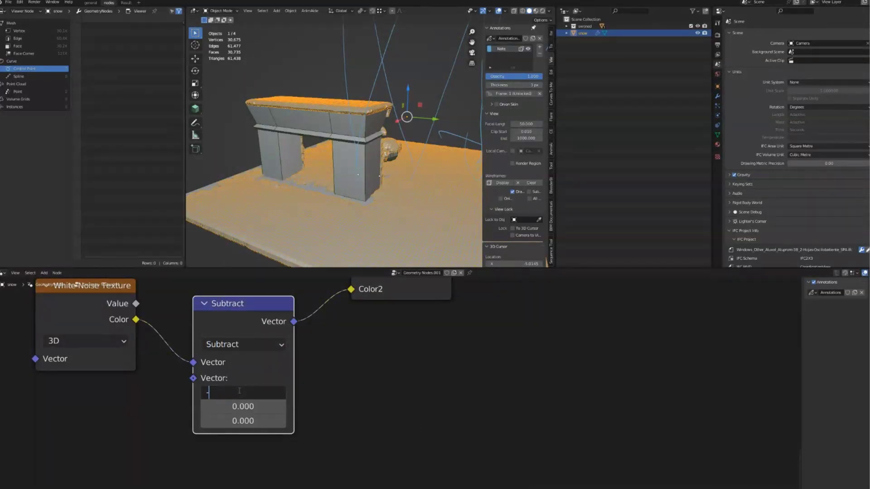
text(5)
key(Tab)
text(.5)
key(Tab)
text(.5)
key(Return)
click(228, 352)
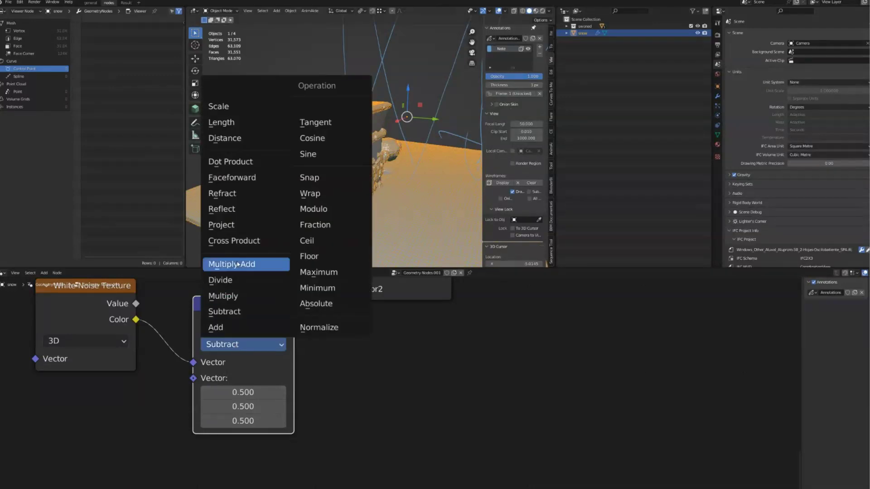
click(217, 297)
middle_drag(355, 361, 281, 433)
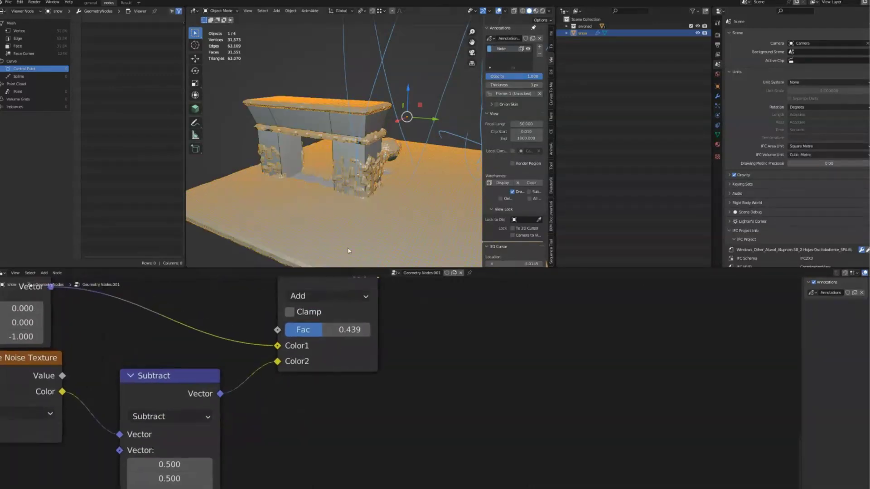
Step: Raise the Add node's Fac to 0.547 and orbit around the snowy bench
mouse_move(329, 333)
mouse_down()
mouse_move(321, 334)
mouse_move(341, 333)
mouse_up()
middle_drag(352, 254, 305, 208)
scroll(313, 195, up, 5)
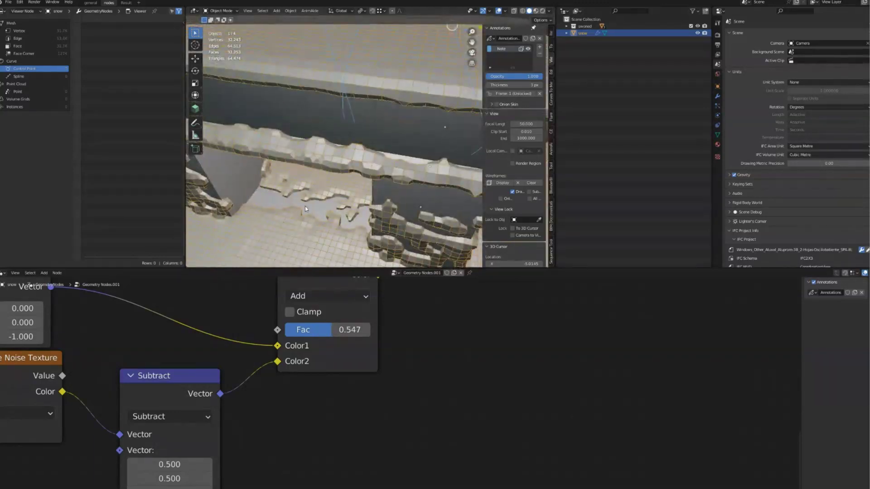
middle_drag(337, 254, 283, 195)
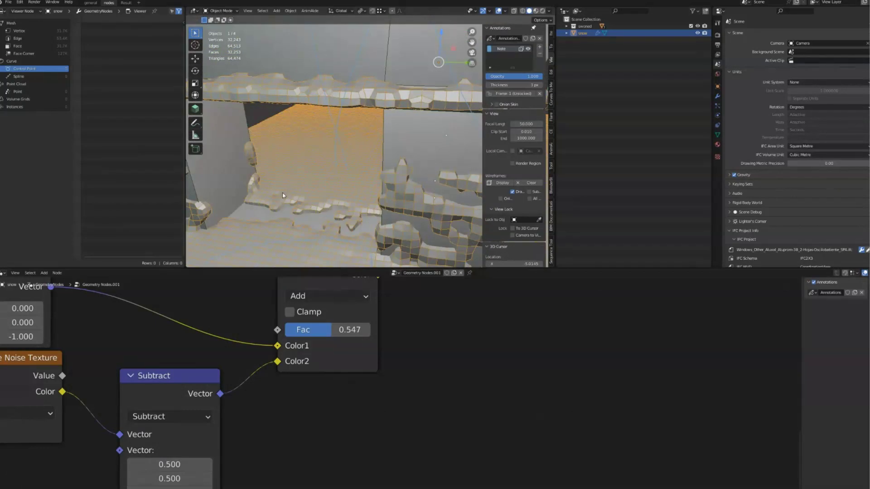
scroll(282, 196, down, 4)
mouse_move(282, 198)
middle_down()
mouse_move(273, 259)
mouse_move(292, 184)
middle_up()
middle_drag(347, 177, 349, 217)
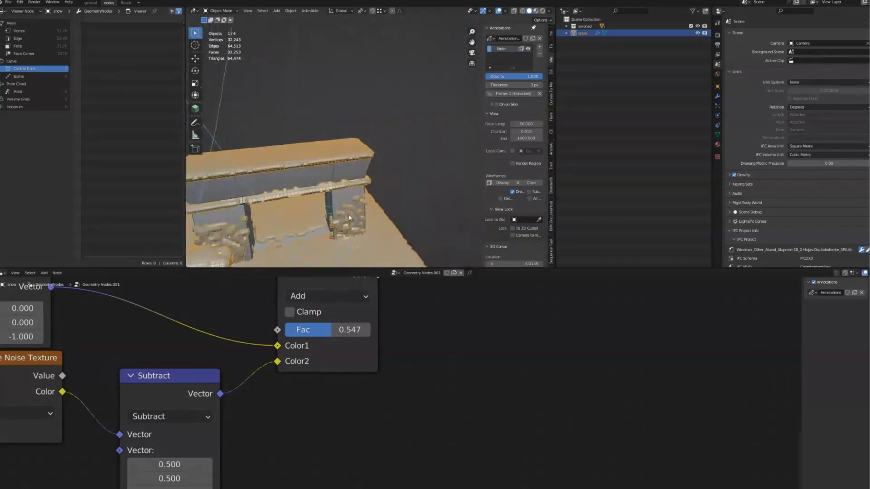
Step: Make the annotation note colour red and inspect the bench from higher up
click(490, 50)
click(513, 99)
mouse_move(353, 240)
middle_down()
mouse_move(326, 235)
mouse_move(344, 122)
mouse_move(355, 142)
mouse_move(340, 178)
mouse_move(315, 201)
middle_up()
scroll(344, 122, up, 5)
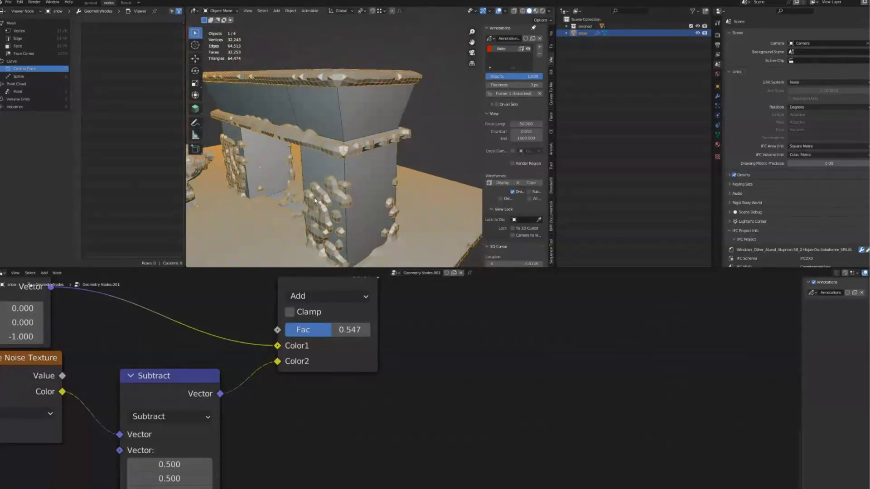
middle_drag(314, 201, 329, 190)
scroll(335, 194, up, 1)
click(333, 176)
scroll(324, 176, down, 2)
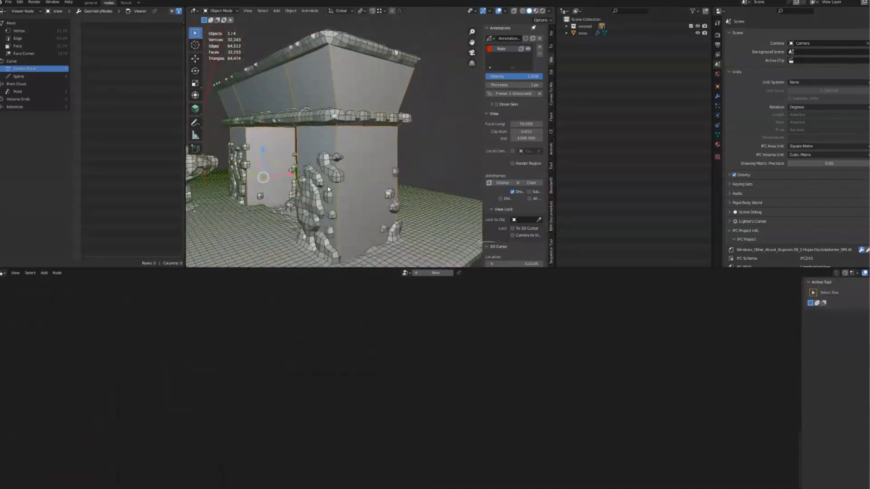
Step: Select the snow object and move the Grid, Transform and Distribute Points nodes higher
click(328, 177)
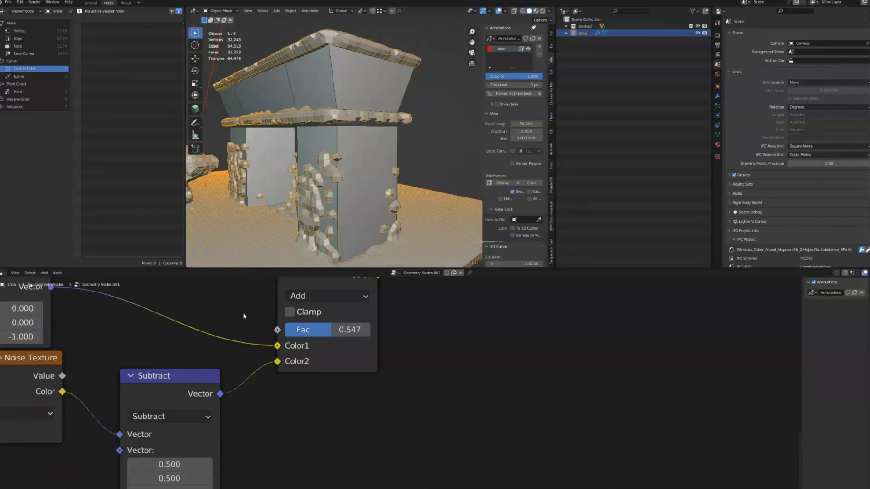
middle_drag(416, 347, 400, 438)
scroll(325, 385, down, 7)
middle_drag(396, 281, 314, 394)
scroll(330, 378, up, 3)
middle_drag(293, 299, 359, 302)
drag(364, 297, 37, 404)
key(g)
click(72, 410)
Step: Shift the Raycast, Collection Info and Realize Instances nodes to the left
middle_drag(431, 344, 408, 312)
middle_drag(363, 369, 325, 300)
mouse_move(387, 366)
mouse_down()
mouse_move(360, 359)
mouse_move(375, 366)
mouse_up()
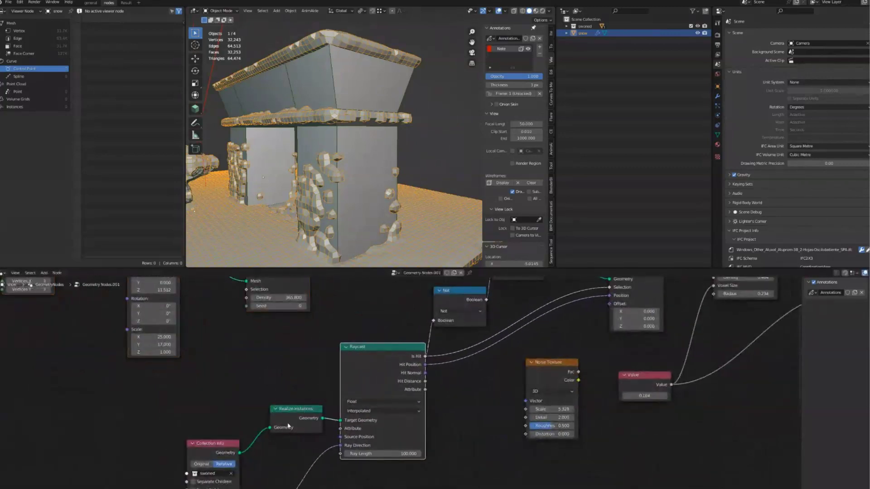
middle_drag(267, 392, 341, 317)
drag(293, 372, 232, 374)
middle_drag(326, 304, 245, 356)
drag(287, 387, 227, 403)
middle_drag(346, 316, 266, 335)
drag(300, 367, 285, 366)
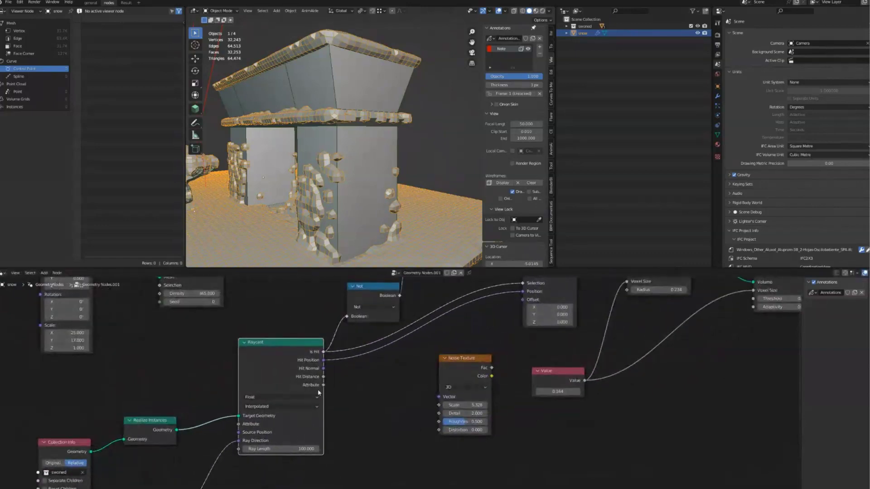
Step: Draw an annotation circle around the Raycast node's Hit Normal output
scroll(318, 393, up, 4)
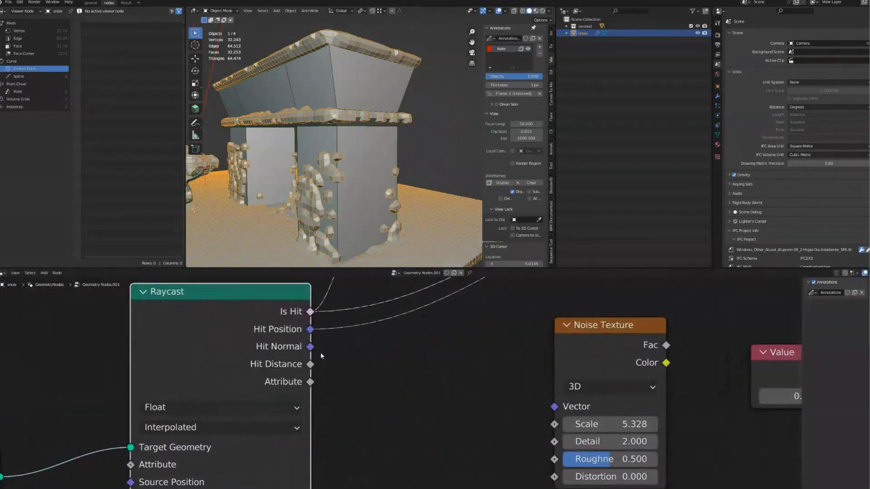
key(d)
drag(325, 344, 285, 355)
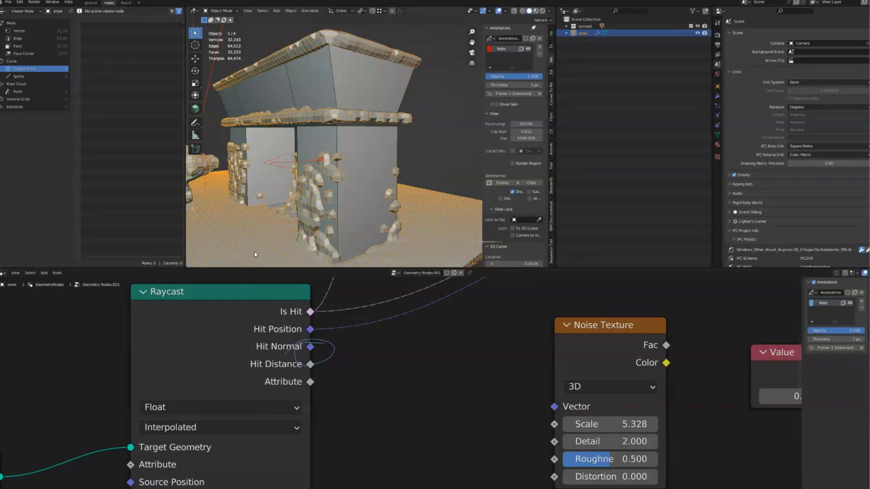
Step: Rearrange the Subtract, Add and Noise Texture nodes to clear space beside Raycast
scroll(297, 337, down, 2)
middle_drag(250, 376, 308, 286)
scroll(308, 285, down, 2)
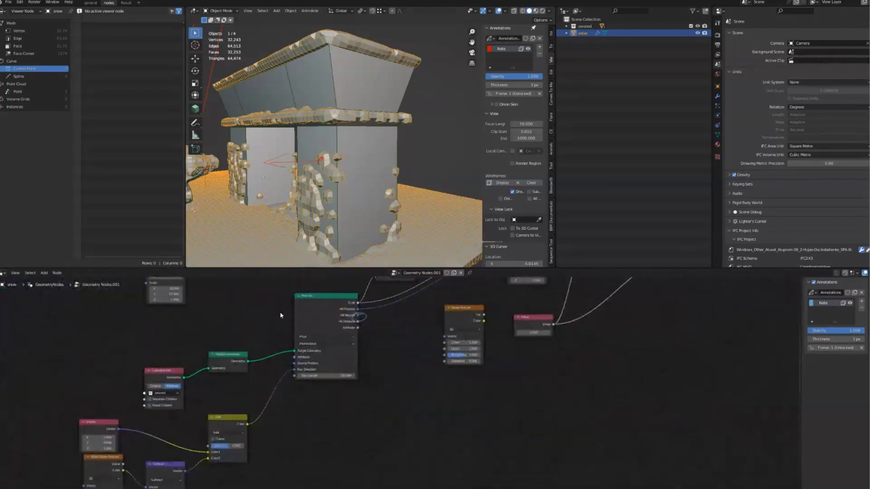
drag(165, 445, 172, 452)
drag(222, 399, 232, 391)
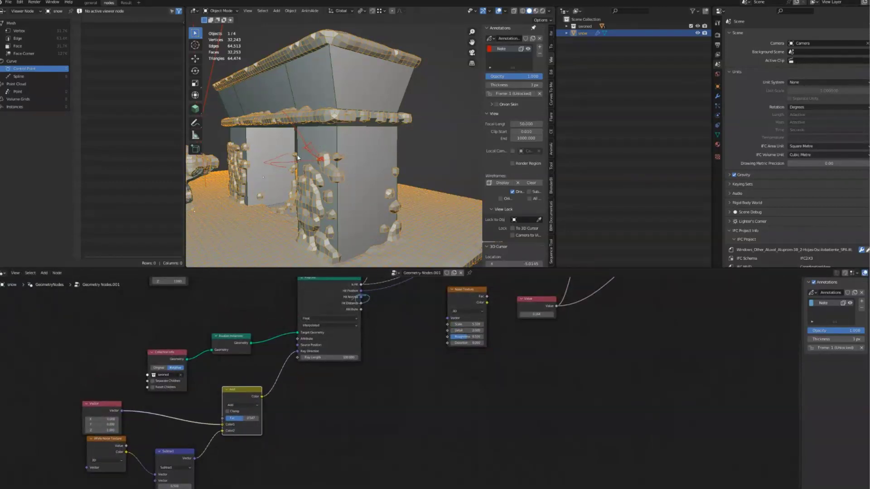
middle_drag(466, 297, 347, 355)
drag(348, 355, 536, 435)
middle_drag(272, 414, 352, 343)
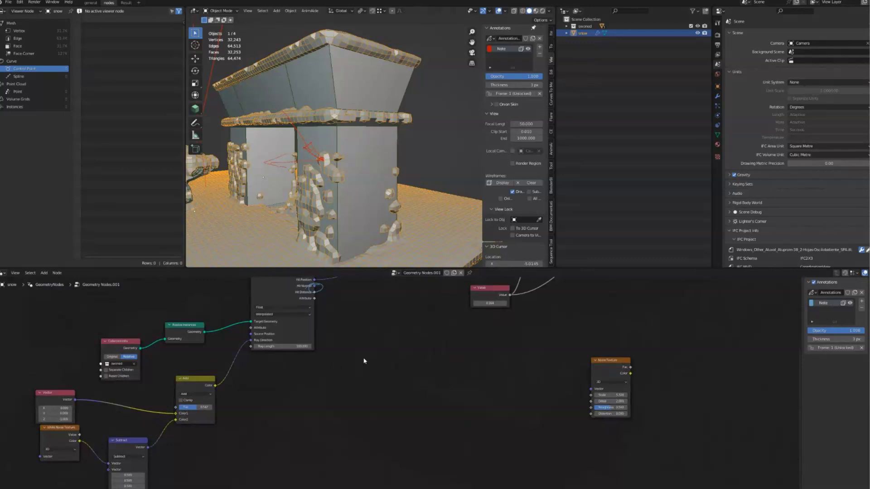
middle_drag(352, 382, 330, 389)
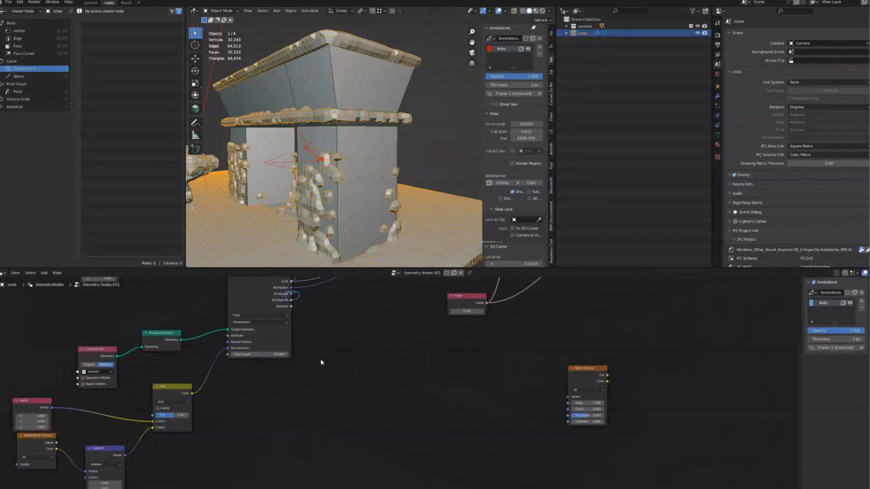
Step: Add a Vector Math node via search and place it below the Raycast node
key(shift+a)
mouse_move(340, 352)
click(322, 337)
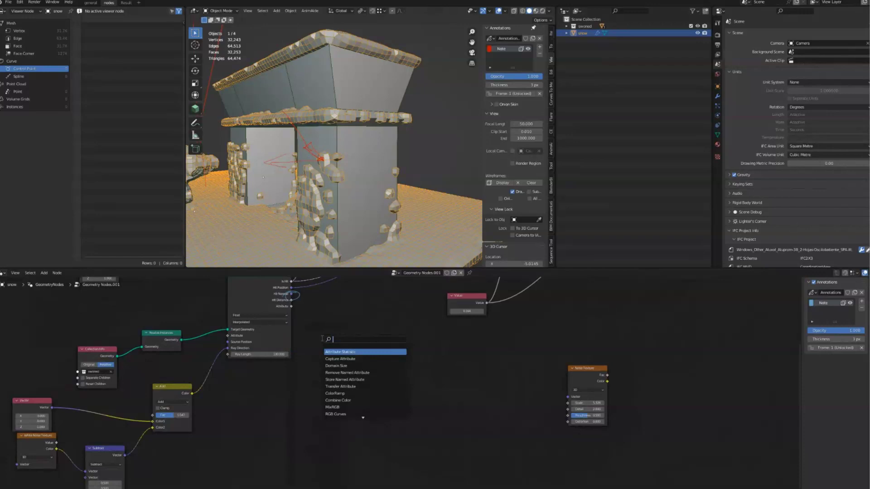
text(vecto)
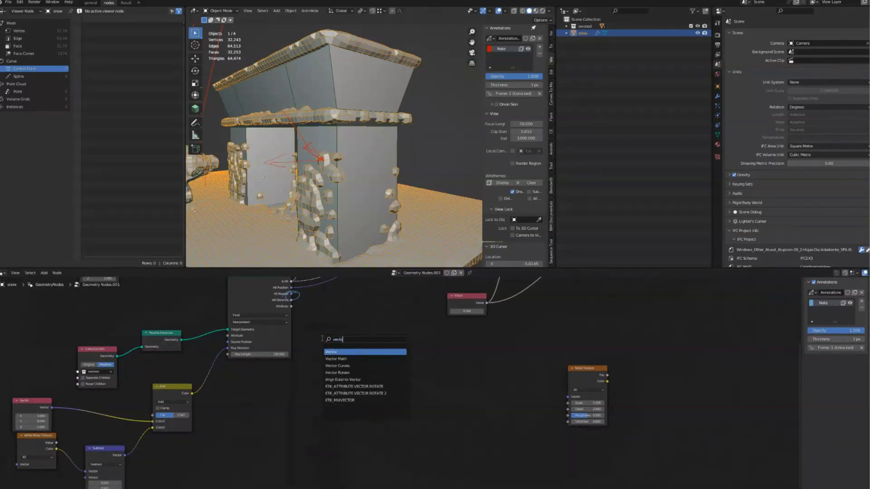
key(Down)
key(Return)
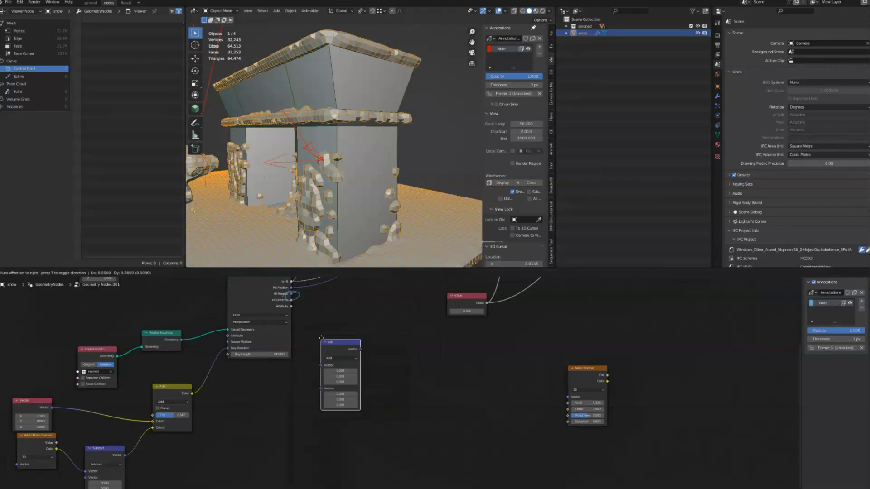
click(317, 363)
Step: Maximize the node editor to full screen and pan the view to empty space
key(ctrl+alt+space)
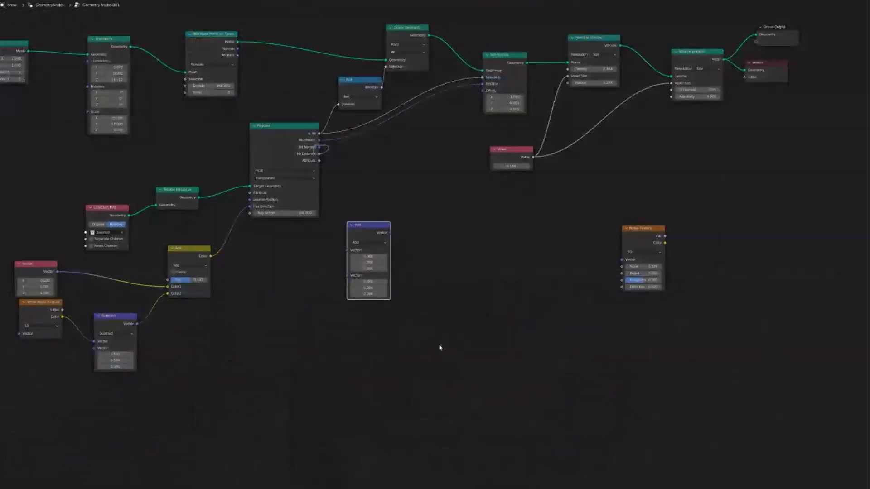
middle_drag(422, 227, 403, 237)
drag(355, 241, 293, 273)
middle_drag(507, 218, 202, 216)
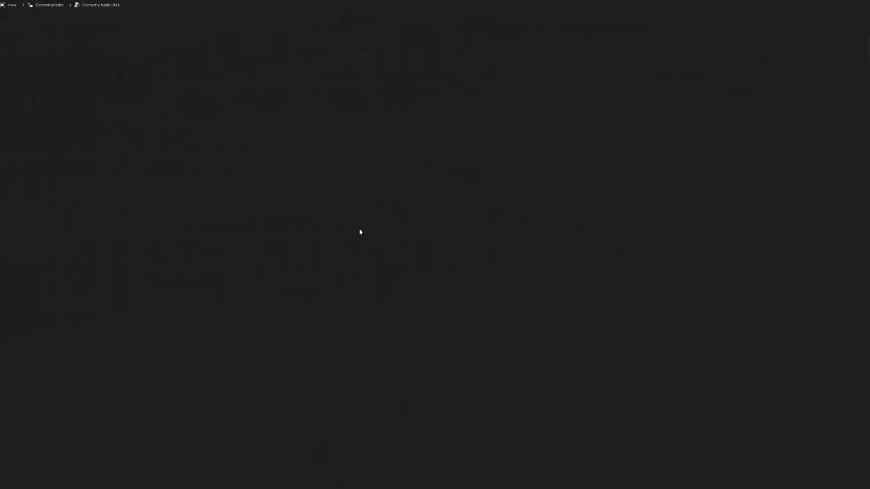
Step: Sketch two arrows along the top of the canvas with a minus mark between them
drag(165, 82, 217, 81)
drag(394, 79, 345, 82)
drag(212, 74, 213, 87)
drag(349, 69, 360, 94)
drag(238, 56, 283, 69)
Step: Draw the lower-row arrows with a 1 between them, plus a downward arrow labelled 0
mouse_move(126, 169)
mouse_down()
mouse_move(164, 167)
mouse_move(154, 169)
mouse_up()
drag(249, 173, 288, 173)
mouse_move(284, 166)
mouse_down()
mouse_move(303, 179)
mouse_move(283, 182)
mouse_up()
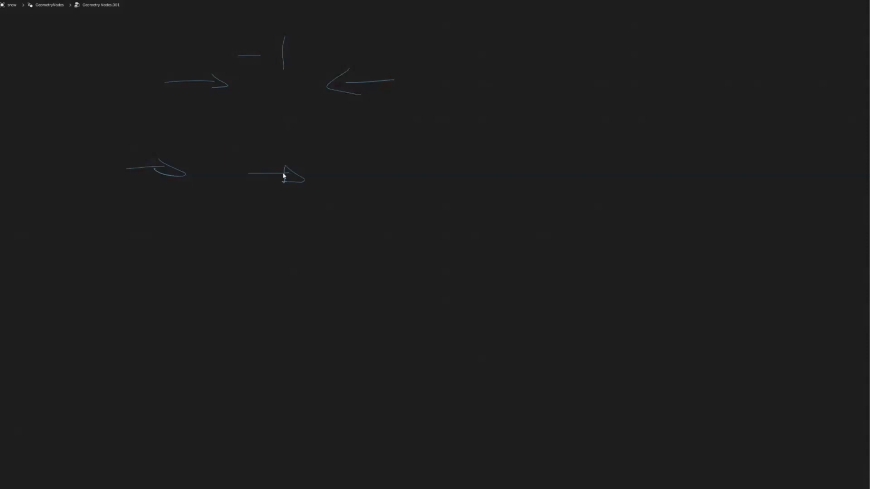
mouse_move(337, 146)
mouse_down()
mouse_move(349, 128)
mouse_move(349, 159)
mouse_up()
mouse_move(487, 184)
mouse_down()
mouse_move(537, 188)
mouse_move(523, 191)
mouse_up()
drag(562, 141, 567, 184)
mouse_move(559, 173)
mouse_down()
mouse_move(566, 197)
mouse_move(582, 173)
mouse_up()
drag(568, 84, 554, 90)
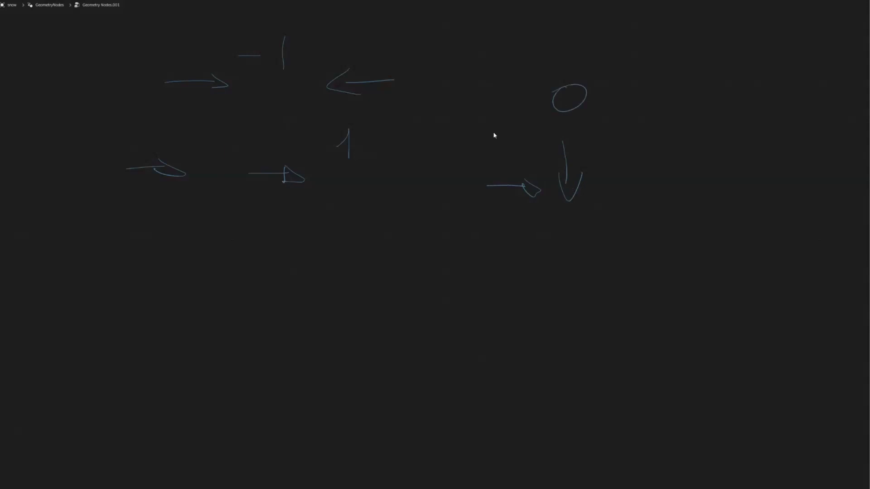
Step: Draw a curved arrow from the top and a quarter-circle diagram below it
drag(303, 22, 374, 86)
drag(315, 16, 308, 29)
drag(292, 291, 299, 388)
drag(291, 394, 434, 410)
drag(290, 286, 417, 421)
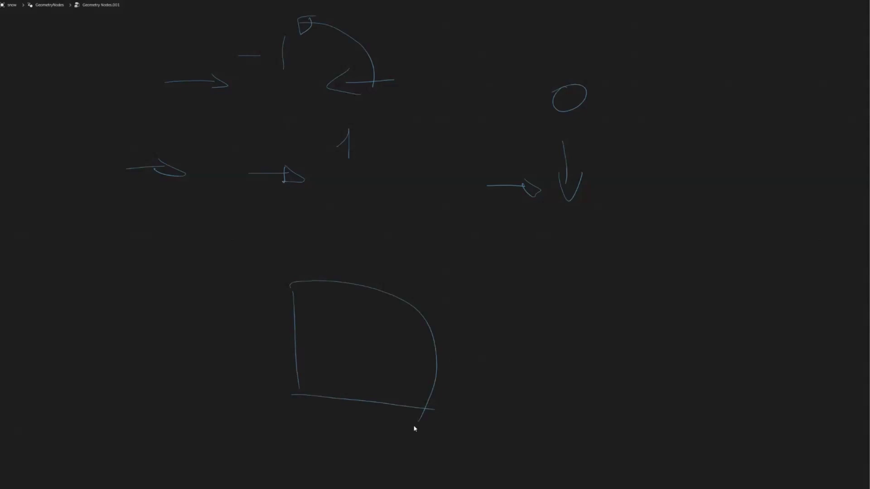
Step: Mark a point on the quarter circle's arc and label it '45 = 0.5'
drag(422, 310, 402, 324)
mouse_move(442, 282)
mouse_down()
mouse_move(435, 287)
mouse_move(445, 311)
mouse_move(462, 294)
mouse_move(458, 304)
mouse_move(505, 297)
mouse_up()
drag(489, 310, 508, 308)
drag(551, 285, 539, 293)
mouse_move(547, 296)
mouse_down()
mouse_move(561, 285)
mouse_move(557, 313)
mouse_up()
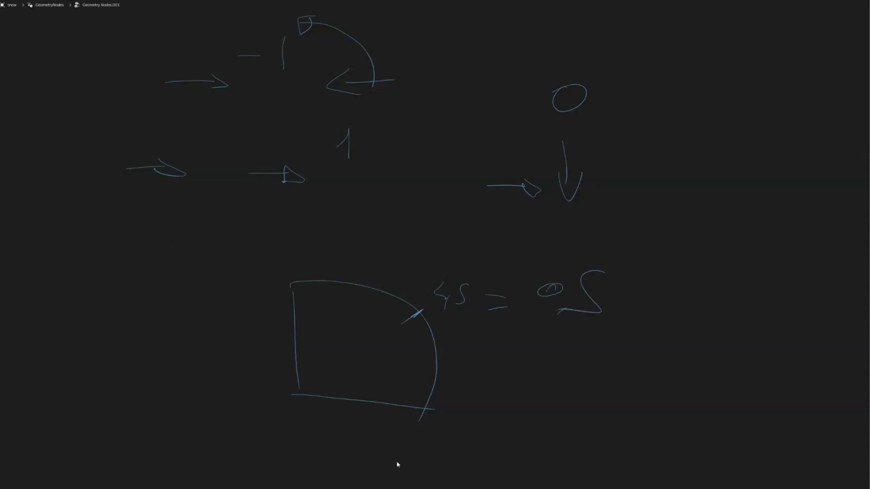
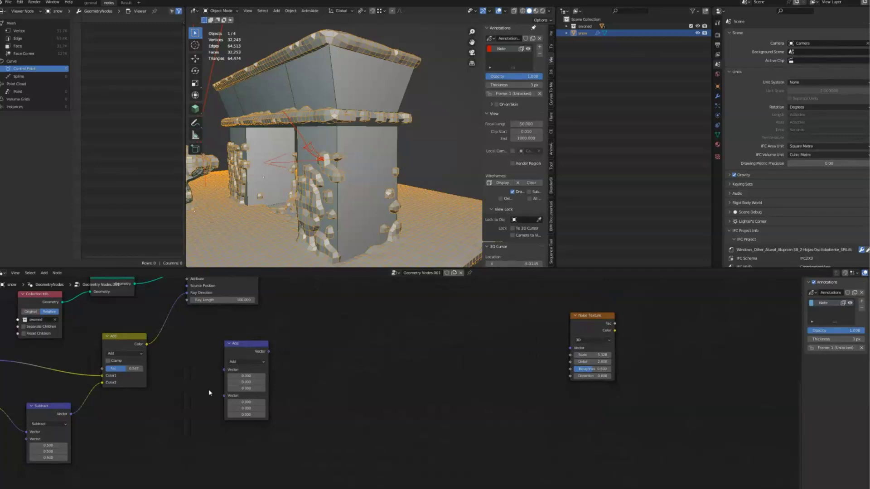
Step: Change the vector Add node to Dot Product and link the Subtract vector into its second input
click(245, 362)
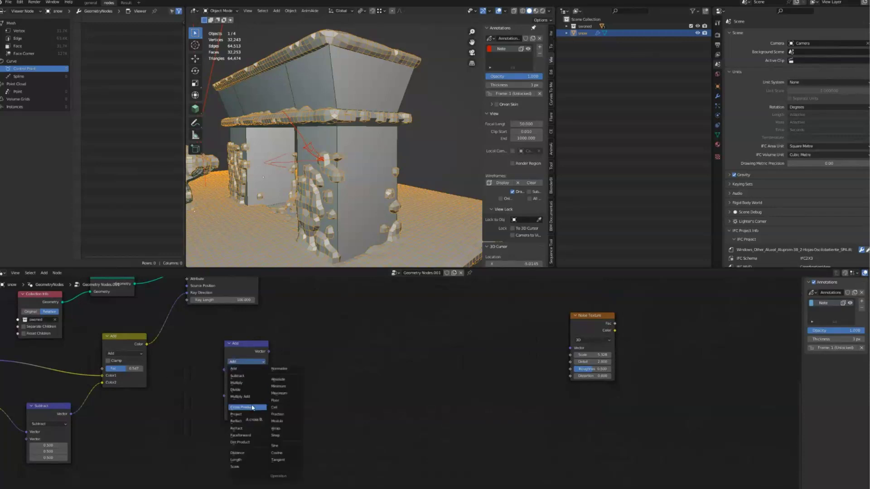
click(243, 442)
drag(71, 414, 224, 395)
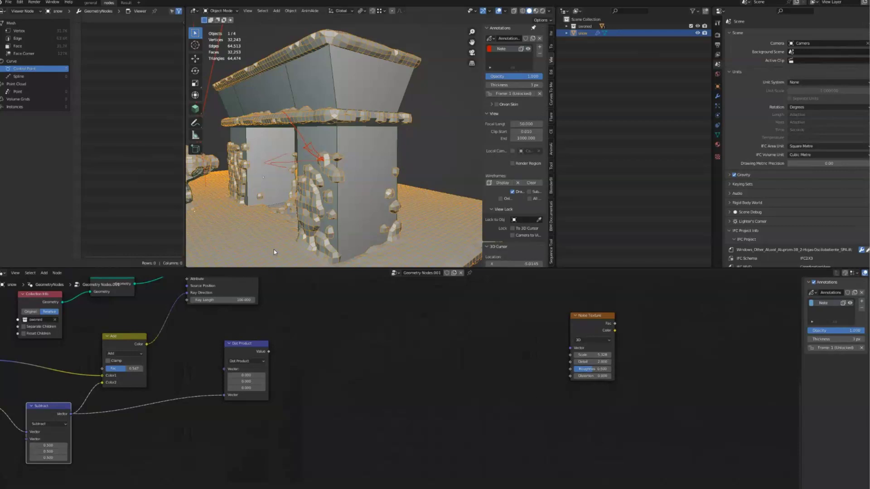
middle_drag(167, 338, 102, 424)
scroll(232, 322, down, 5)
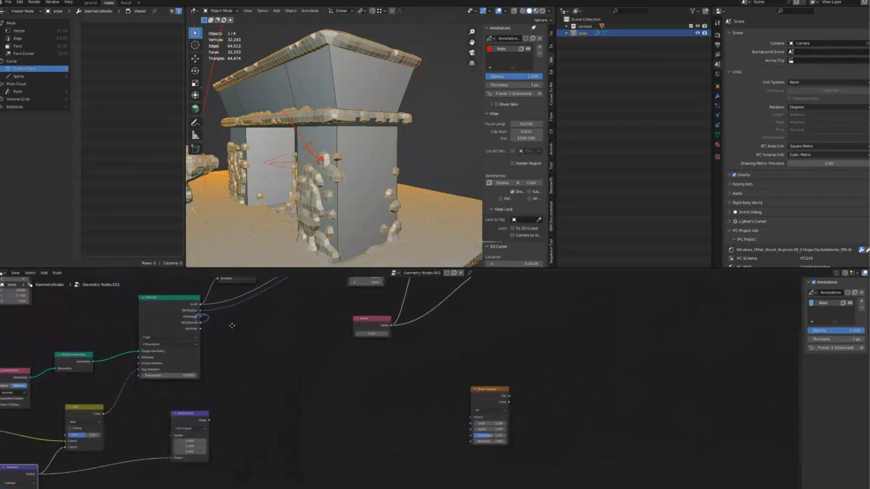
scroll(156, 387, up, 5)
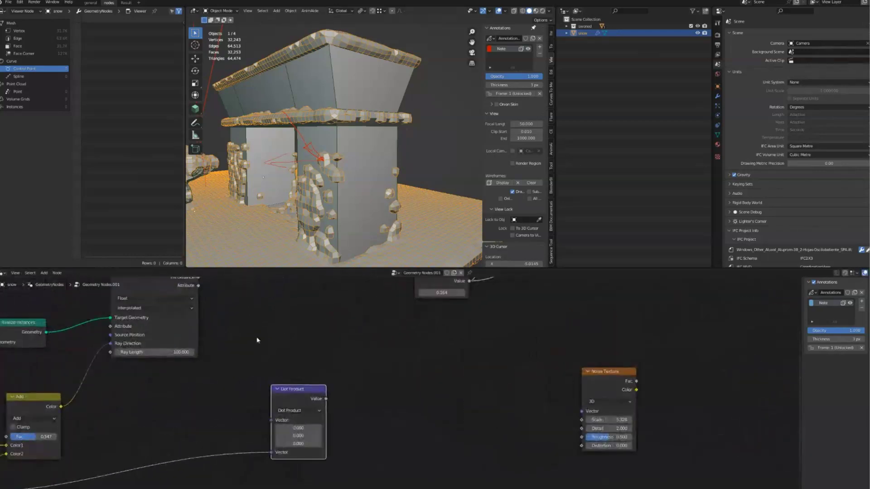
middle_drag(156, 386, 249, 326)
Step: Link Raycast's Hit Normal into Dot Product's first Vector input and draw a red annotation on the wall
middle_drag(240, 283, 171, 379)
click(226, 301)
drag(223, 304, 296, 456)
middle_drag(336, 433, 176, 424)
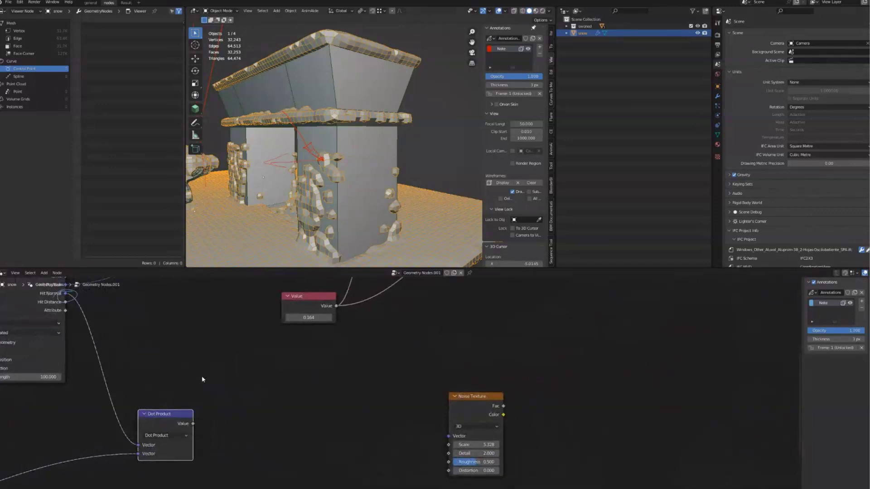
scroll(202, 378, down, 4)
middle_drag(186, 390, 197, 412)
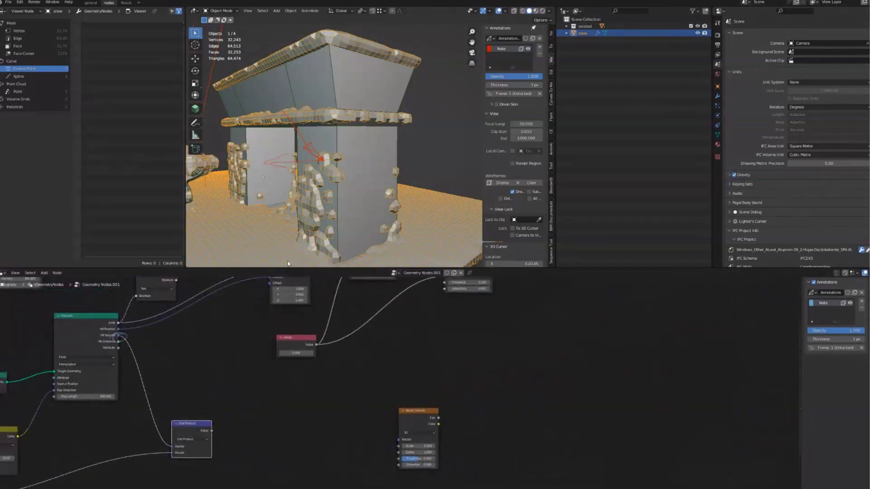
drag(289, 116, 278, 162)
key(ctrl+alt+space)
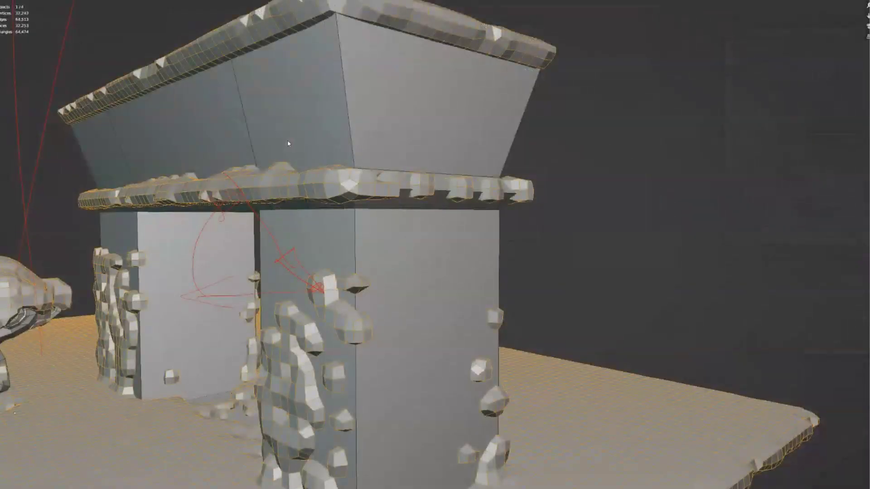
Step: Erase part of the old red strokes, switch to front view, and draw red arrows beside the tower
click(309, 287)
mouse_move(308, 287)
right_down()
mouse_move(331, 278)
mouse_move(234, 286)
mouse_move(275, 175)
mouse_move(171, 274)
right_up()
key(KP_1)
scroll(335, 231, up, 5)
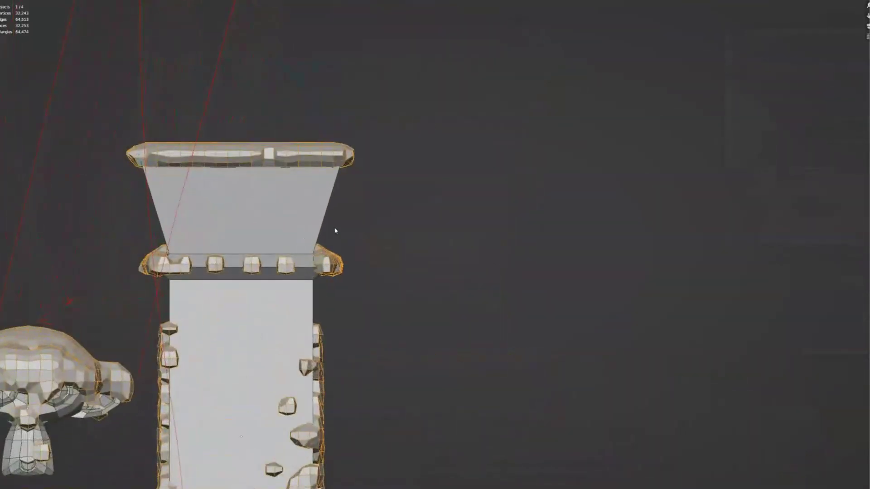
drag(539, 86, 388, 257)
drag(319, 324, 498, 330)
drag(498, 332, 452, 343)
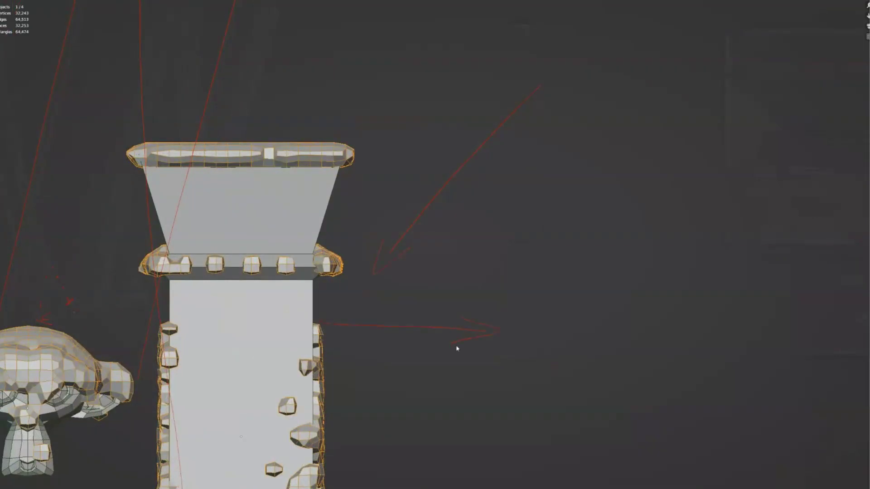
Step: Sketch red lines up and out from the tower's right edge, plus strokes down toward the arc
drag(315, 317, 320, 38)
drag(314, 315, 627, 334)
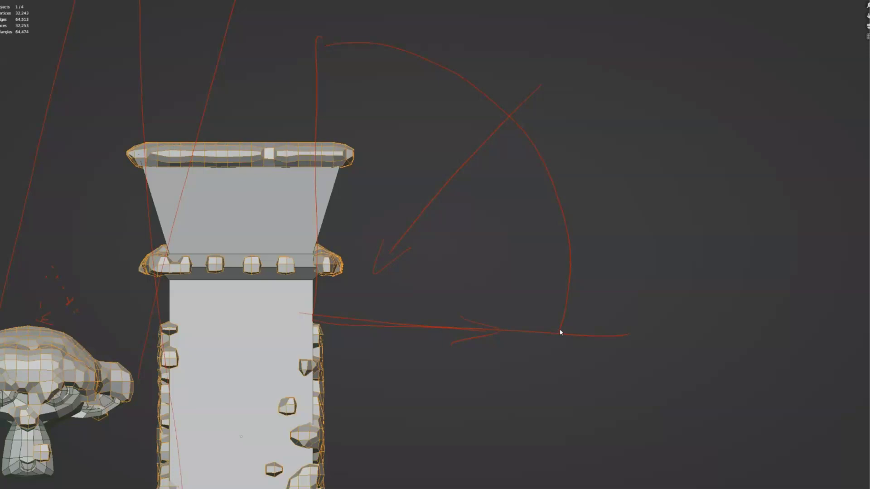
drag(515, 119, 509, 126)
drag(455, 2, 425, 63)
drag(490, 273, 429, 291)
drag(406, 33, 399, 33)
drag(392, 16, 361, 251)
Step: Restore the full layout and move the Dot Product node below the Raycast node
key(ctrl+alt+space)
middle_drag(213, 393, 295, 379)
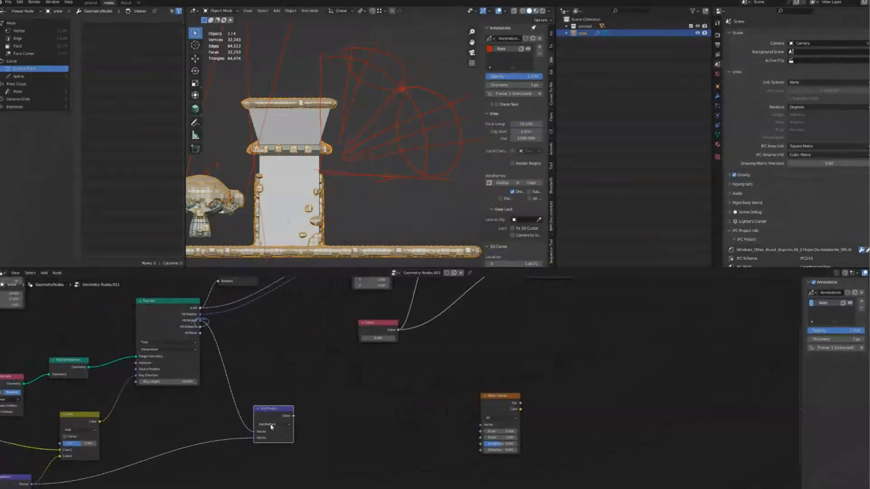
drag(276, 419, 299, 321)
middle_drag(300, 321, 321, 359)
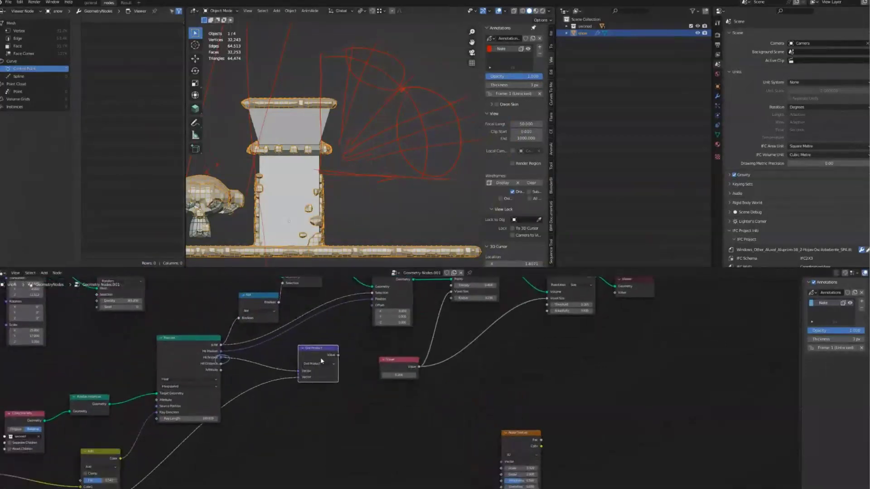
drag(322, 361, 276, 396)
Step: Add a Compare node set to Greater Than beside Dot Product with B threshold 0.5
key(shift+a)
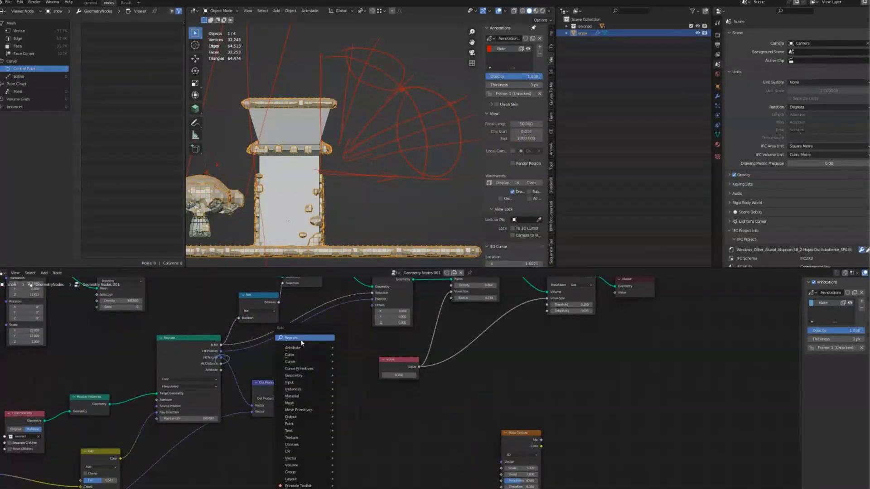
text(comp)
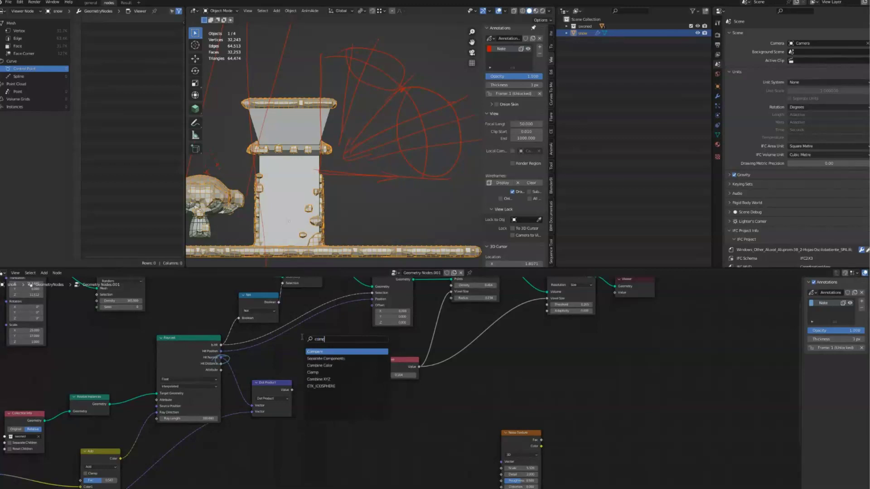
key(Return)
click(302, 364)
scroll(284, 383, down, 1)
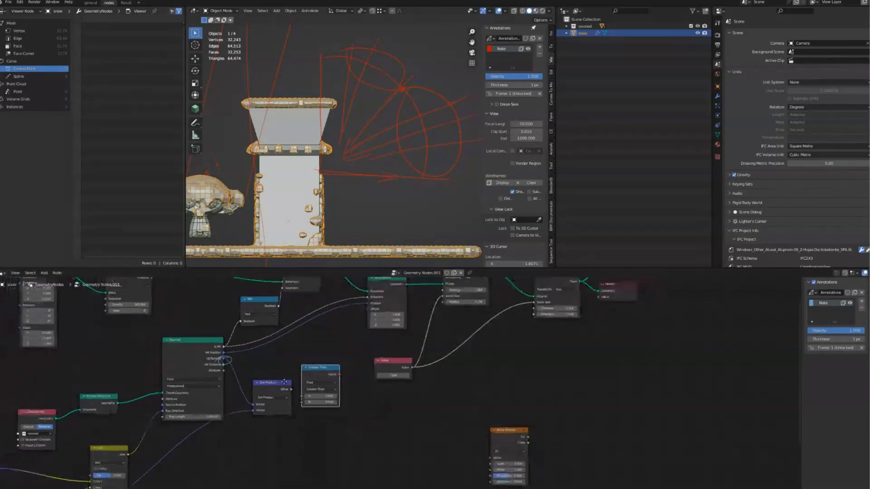
scroll(285, 382, up, 2)
click(349, 395)
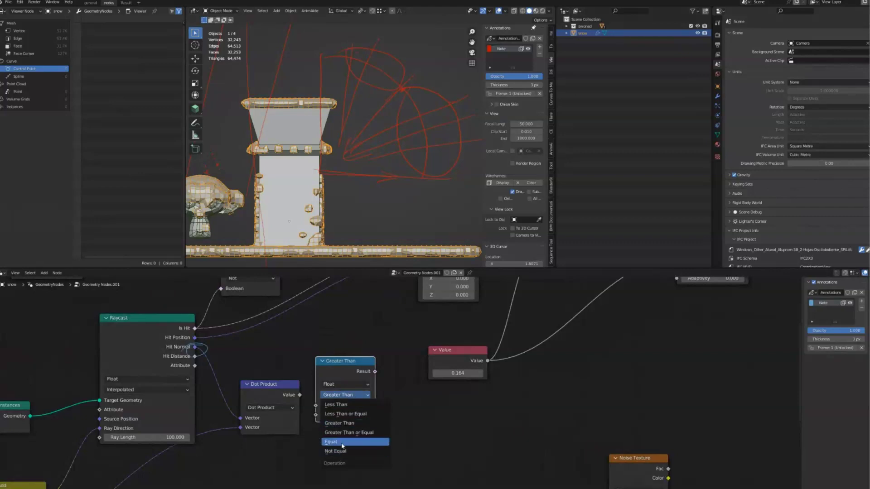
drag(375, 372, 361, 332)
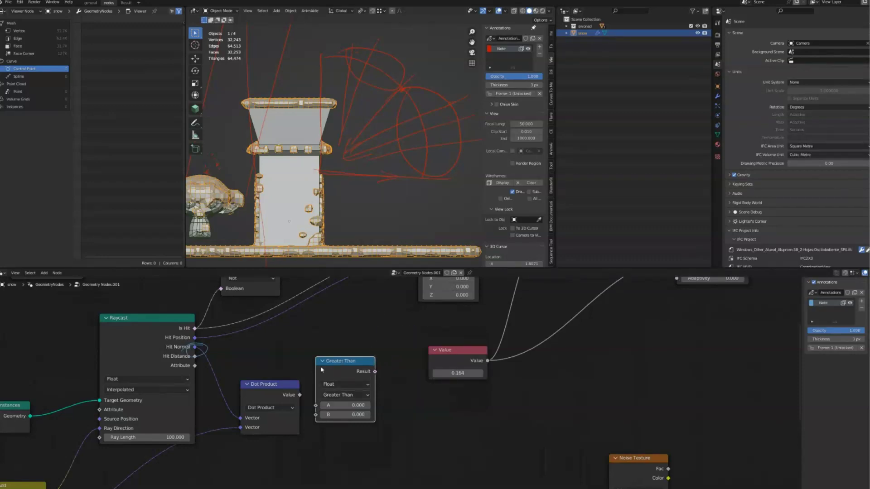
click(346, 414)
text(0.5)
key(Return)
Step: Route the Dot Product value into the Greater Than node's A input, keeping B at 0.500
drag(300, 395, 319, 413)
middle_drag(362, 328, 305, 402)
drag(290, 436, 301, 396)
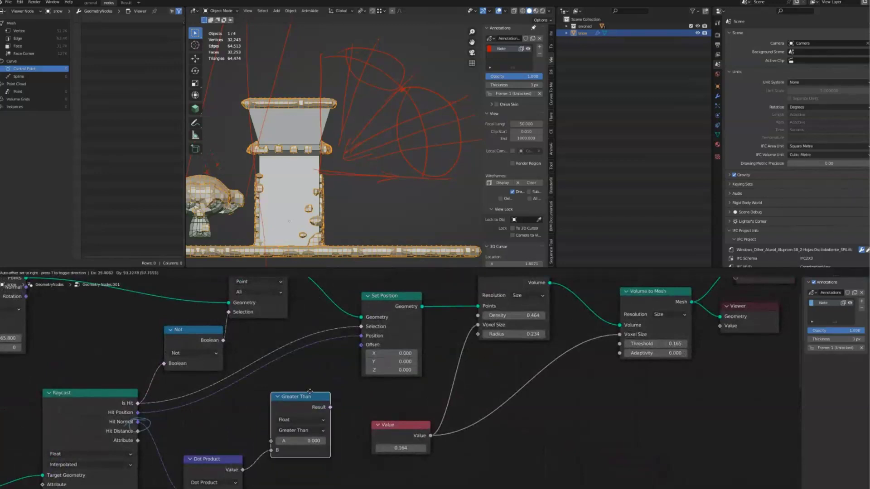
click(295, 439)
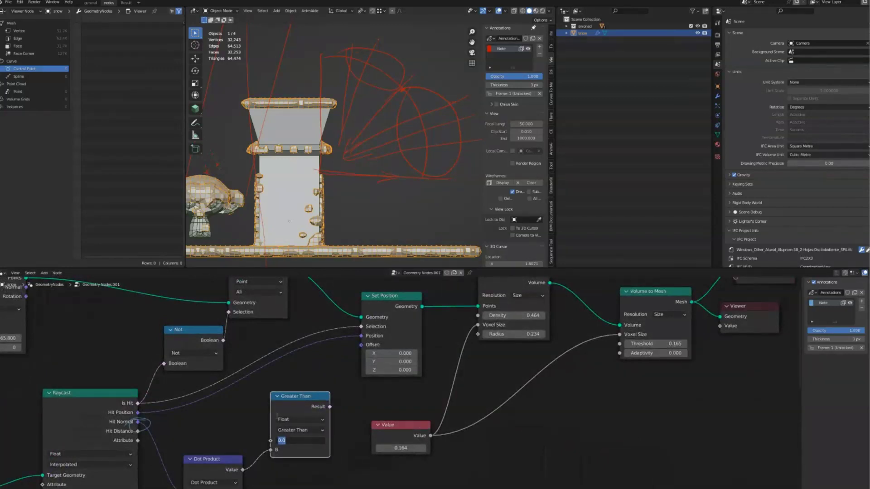
click(273, 446)
drag(271, 450, 271, 440)
click(292, 450)
click(336, 336)
click(335, 344)
middle_drag(271, 394, 253, 401)
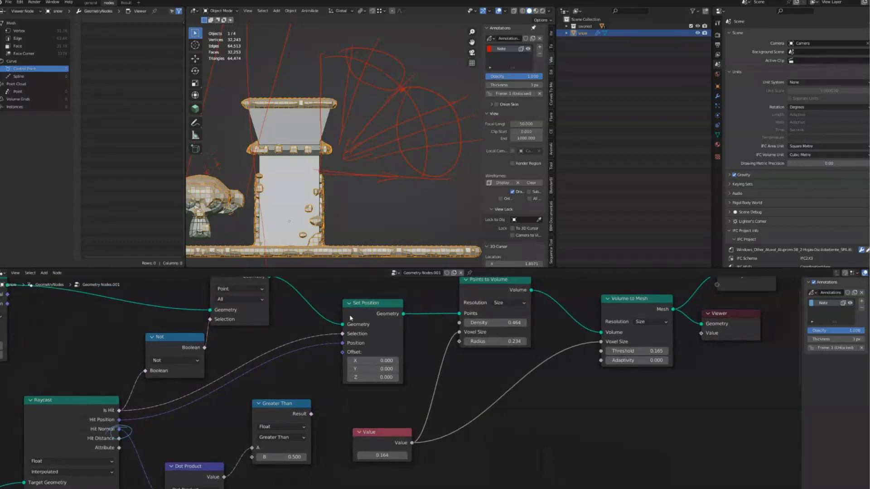
Step: Rearrange the Raycast, Dot Product and Not nodes so they sit together on the left
middle_drag(322, 313, 344, 343)
scroll(343, 342, down, 5)
middle_drag(288, 387, 313, 344)
drag(211, 363, 184, 388)
scroll(211, 389, up, 4)
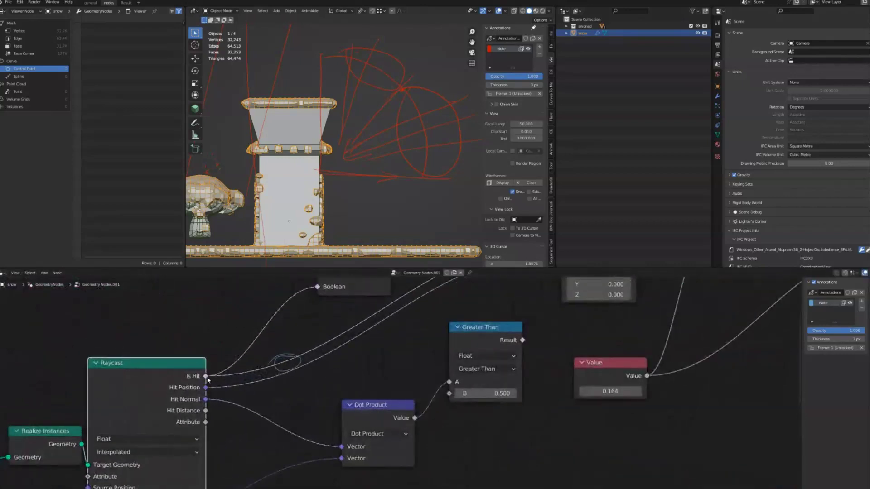
scroll(207, 380, down, 4)
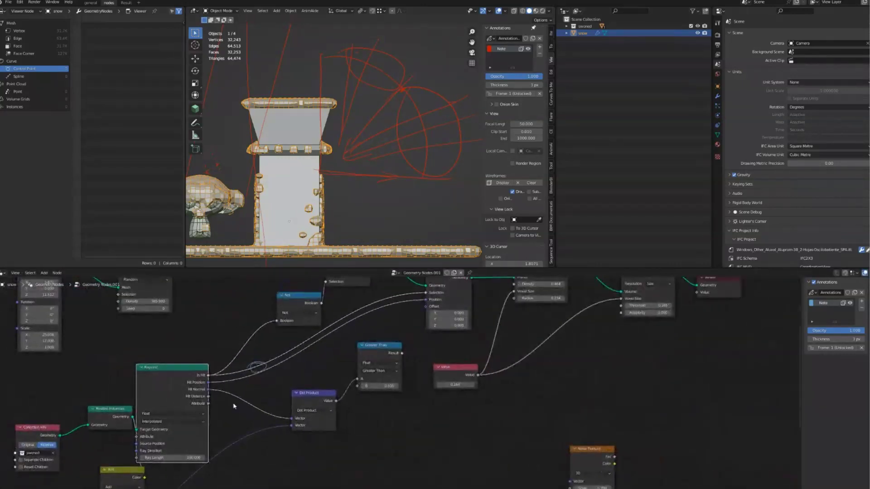
drag(306, 393, 261, 424)
middle_drag(295, 355, 295, 409)
drag(300, 358, 239, 365)
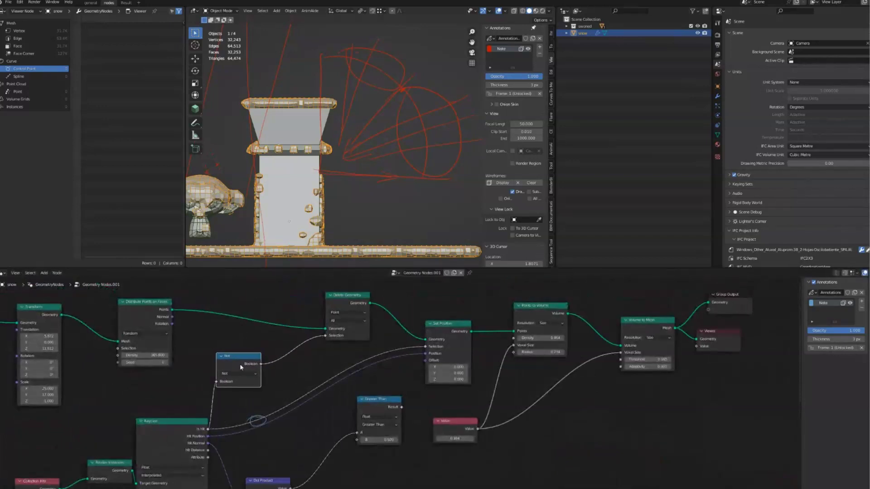
Step: Duplicate the Not node onto the Delete Geometry selection link and set its operation to Or
key(shift+d)
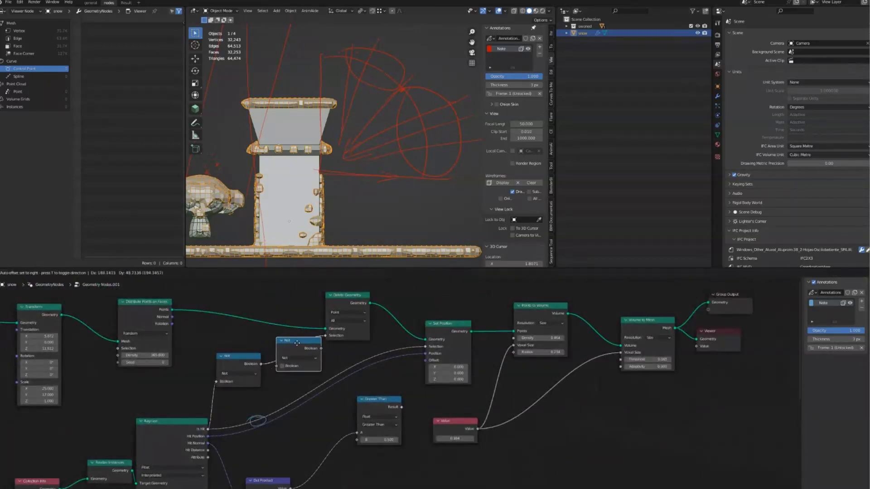
click(307, 355)
click(306, 362)
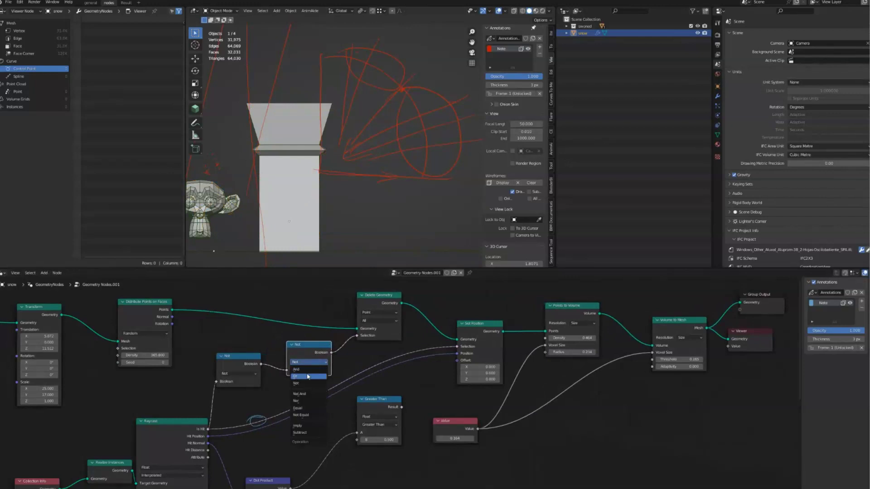
click(295, 377)
Step: Position the Greater Than node beside Dot Product, next to the new Or node
drag(384, 410, 284, 386)
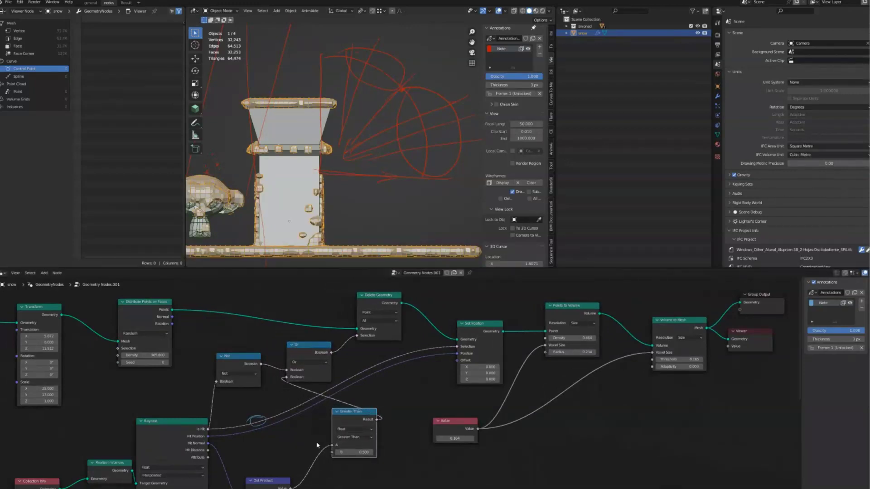
middle_drag(317, 445, 356, 380)
drag(390, 346, 356, 374)
middle_drag(322, 204, 343, 193)
scroll(342, 193, down, 5)
middle_drag(310, 453, 346, 405)
Step: Try switching the comparison to Less Than and orbit the model to inspect the snow
click(394, 351)
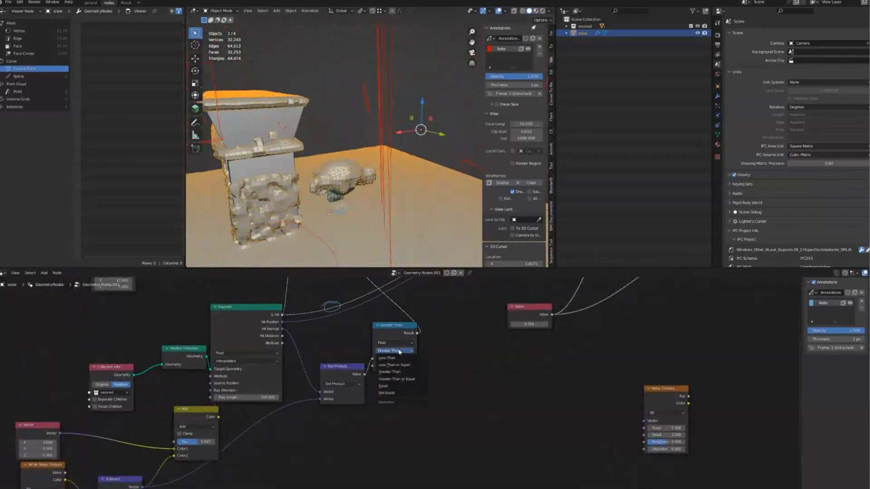
click(397, 359)
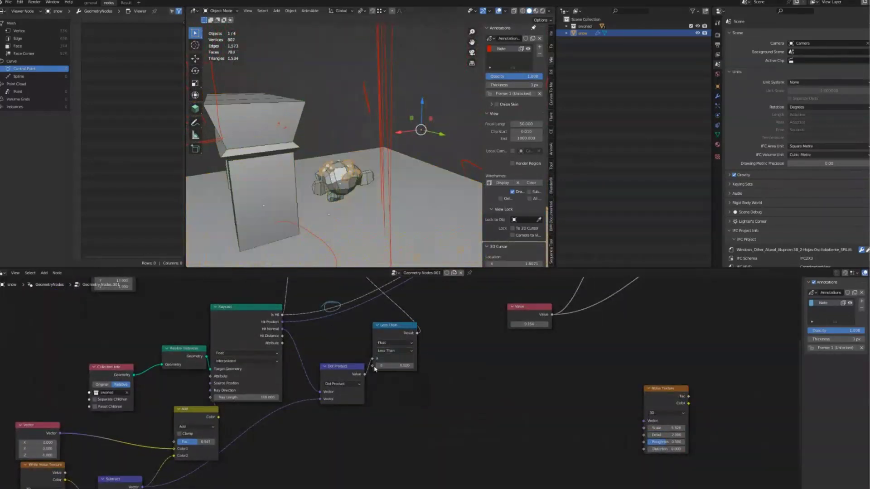
drag(340, 367, 335, 394)
middle_drag(286, 192, 307, 223)
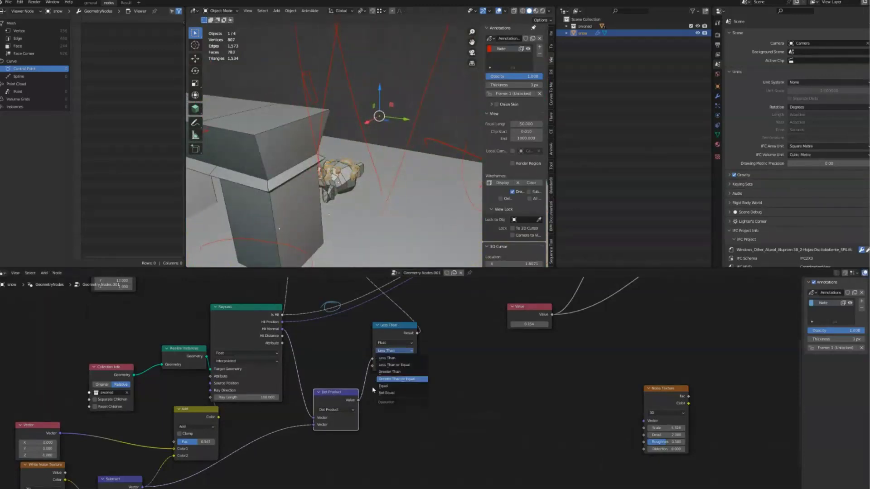
click(371, 443)
click(332, 401)
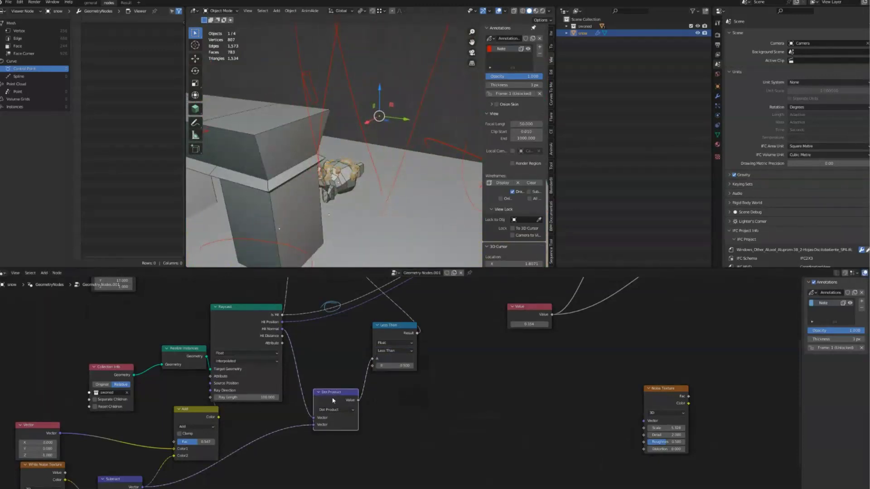
middle_drag(336, 401, 364, 340)
Step: Feed the Add node's Color into Dot Product's Vector input and revert the comparison to Greater Than
drag(276, 368, 365, 380)
middle_drag(362, 326, 333, 358)
click(424, 333)
click(421, 348)
middle_drag(361, 264, 339, 212)
key(period)
click(398, 253)
Step: Try thresholds around -0.528 and 0.836, then set B to 0.5 and view the snow from above
drag(424, 348, 393, 355)
middle_drag(343, 335, 309, 355)
scroll(335, 409, down, 1)
click(359, 379)
key(BackSpace)
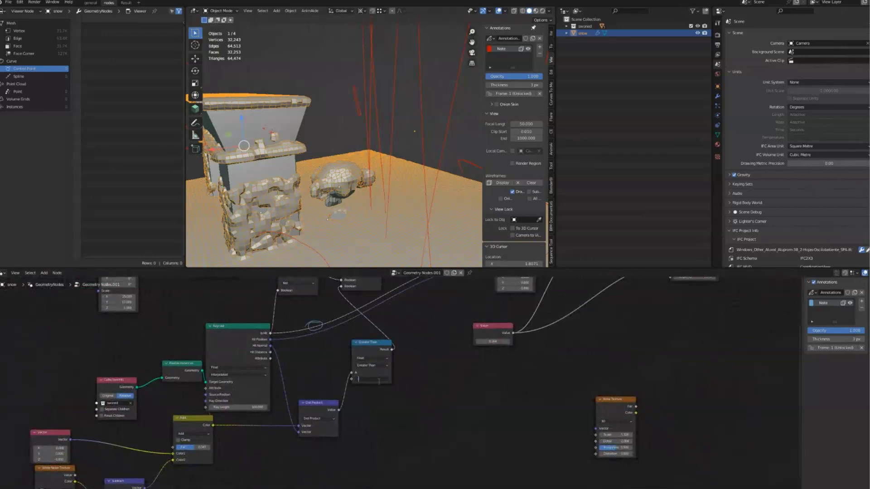
text(0.5)
key(Return)
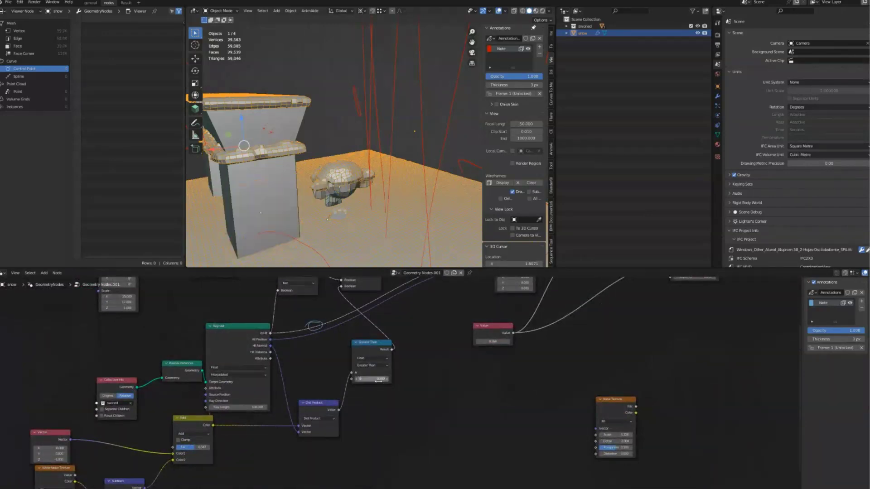
middle_drag(294, 206, 262, 246)
middle_drag(297, 414, 380, 400)
middle_drag(277, 256, 293, 221)
click(281, 457)
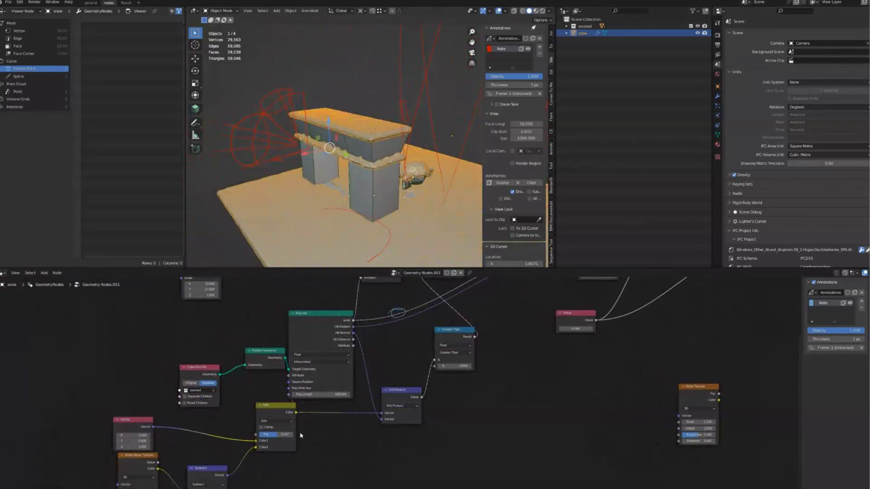
middle_drag(351, 343, 232, 388)
drag(285, 317, 291, 317)
middle_drag(289, 355, 298, 361)
scroll(297, 360, up, 1)
scroll(297, 360, up, 1)
middle_drag(379, 200, 375, 183)
scroll(369, 186, up, 2)
scroll(352, 390, up, 5)
middle_drag(379, 379, 409, 323)
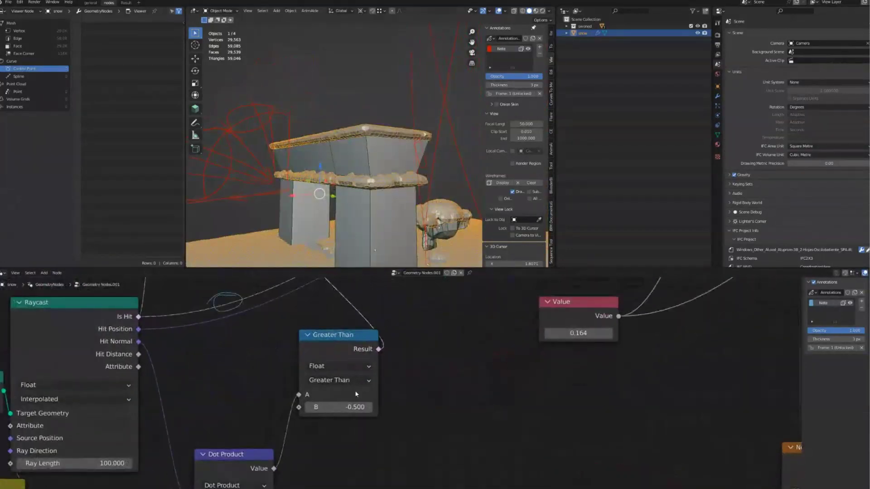
key(alt+q)
click(414, 121)
scroll(435, 131, down, 2)
shift+middle_drag(453, 131, 321, 178)
scroll(317, 195, down, 4)
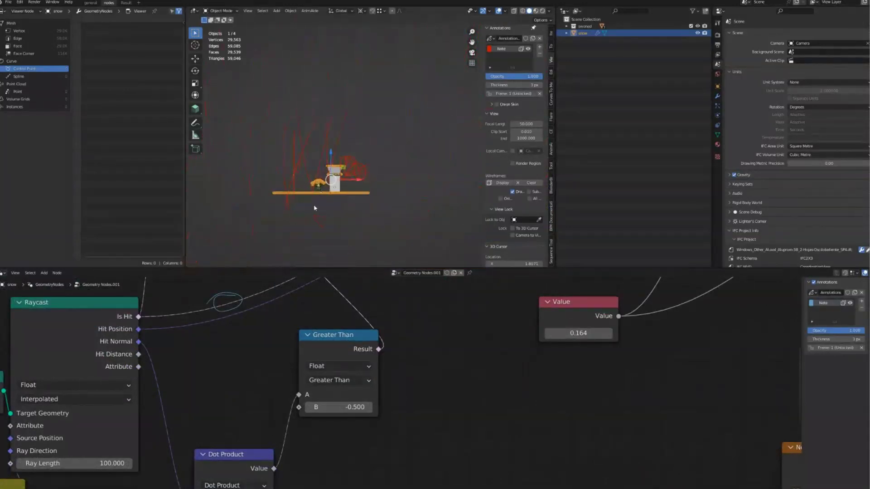
key(KP_3)
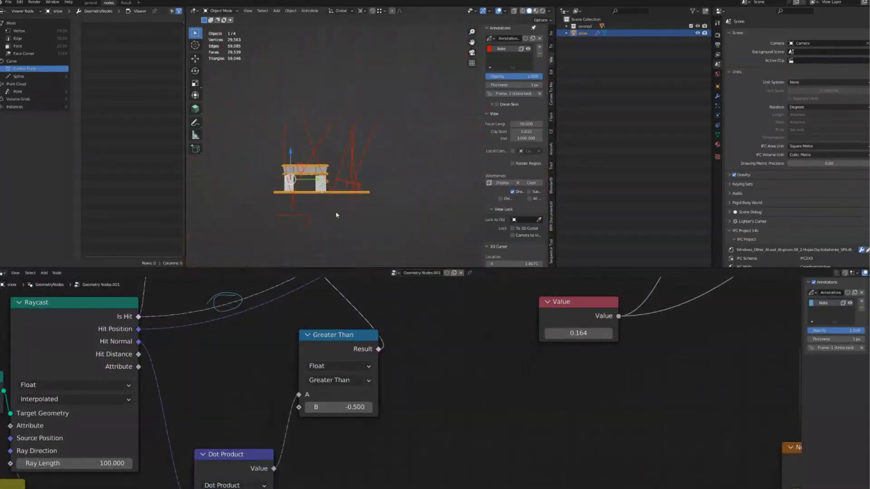
scroll(317, 189, up, 8)
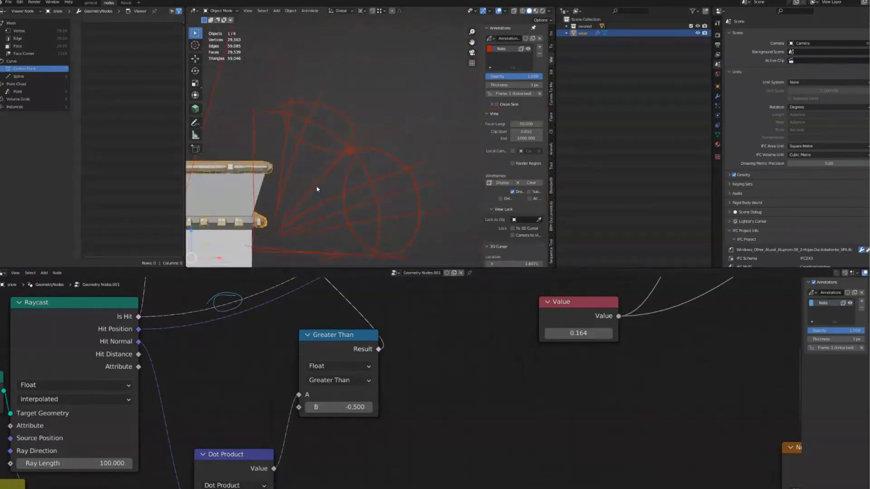
key(KP_Decimal)
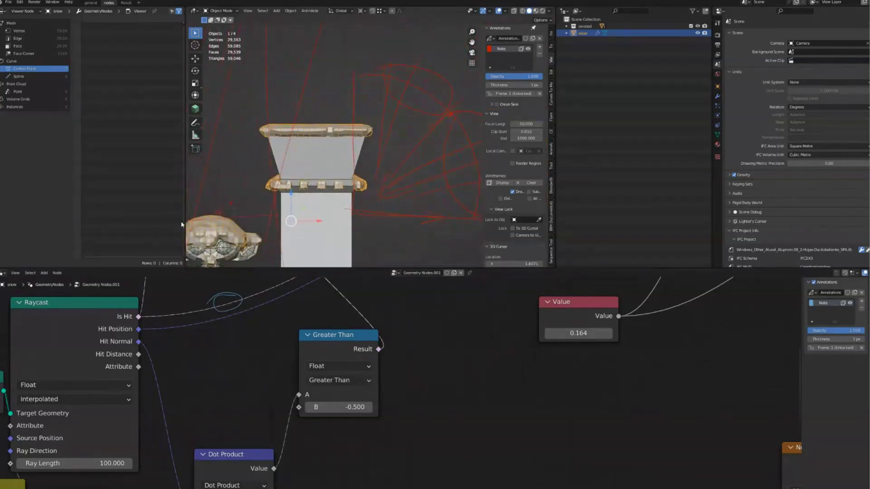
mouse_move(195, 266)
middle_down()
mouse_move(295, 173)
mouse_move(292, 166)
middle_up()
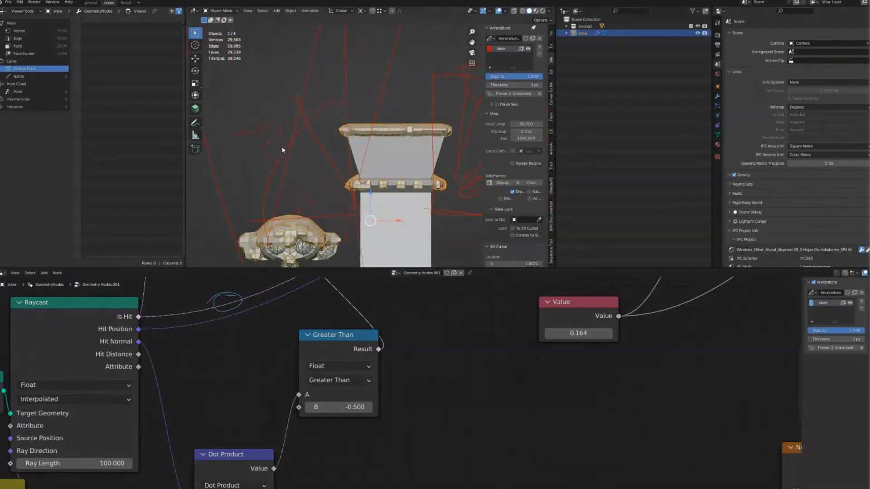
scroll(304, 324, down, 9)
middle_drag(294, 316, 291, 370)
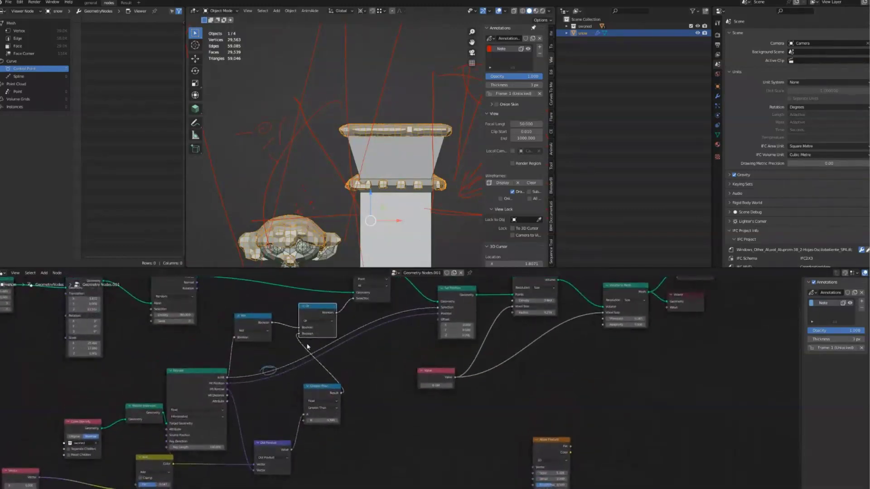
scroll(307, 347, up, 2)
middle_drag(374, 182, 340, 208)
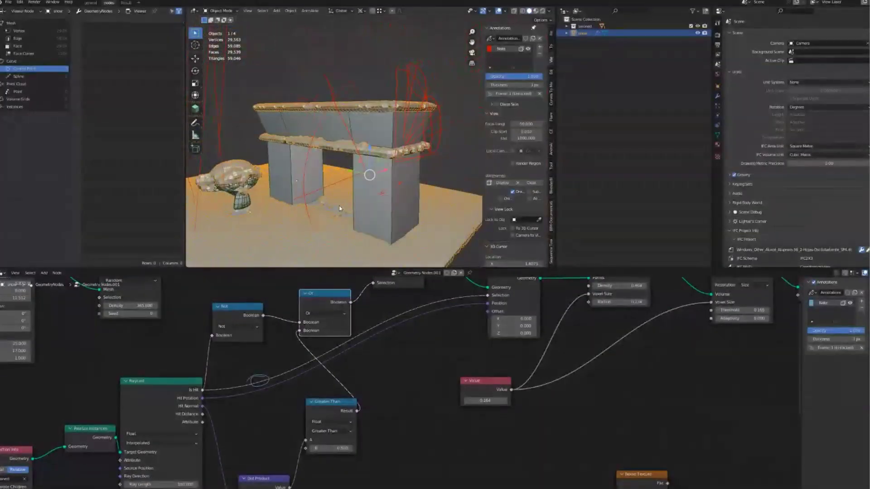
click(367, 200)
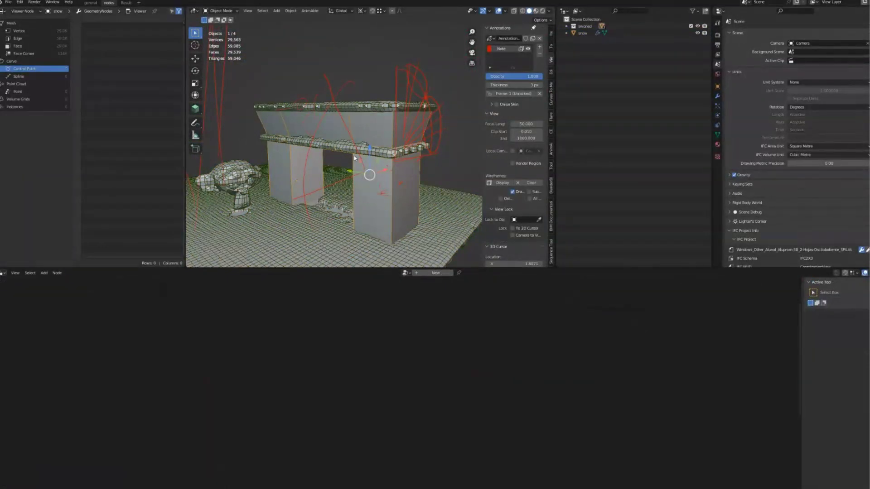
Step: In the arch's Edit Mode, loop-cut across a column and select the face below the new loop
middle_drag(349, 196, 348, 210)
key(Tab)
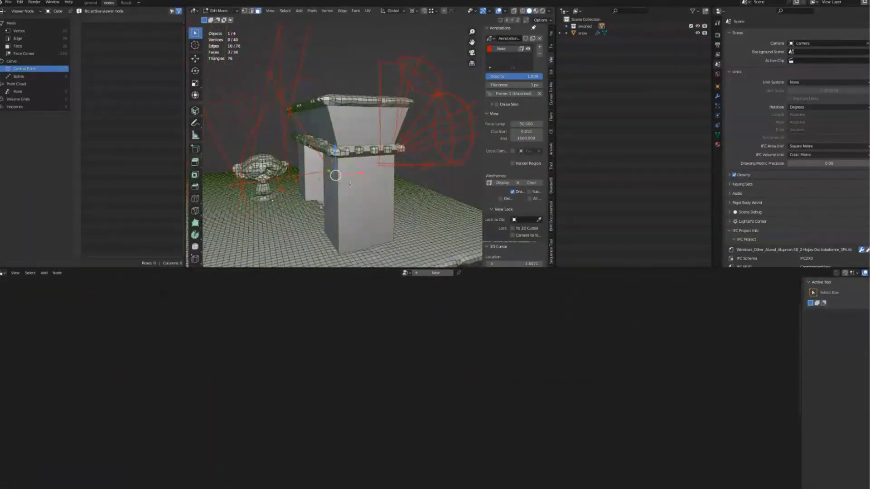
key(ctrl+r)
click(337, 207)
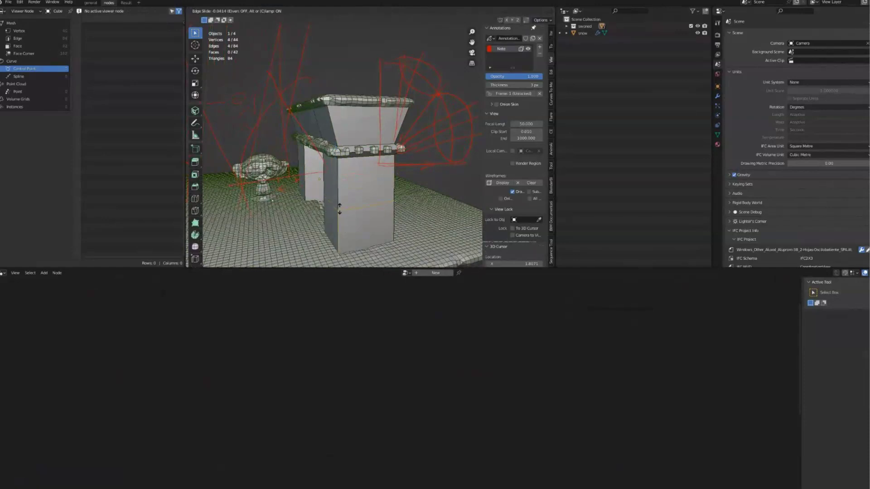
click(338, 208)
click(329, 242)
click(330, 224)
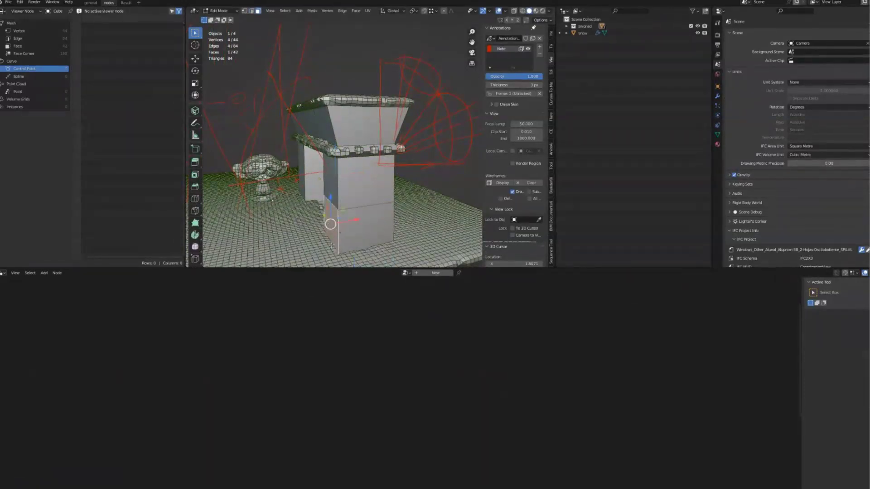
Step: Push the column's bottom edge outward along X to slant its base, then leave Edit Mode
middle_drag(332, 246, 335, 240)
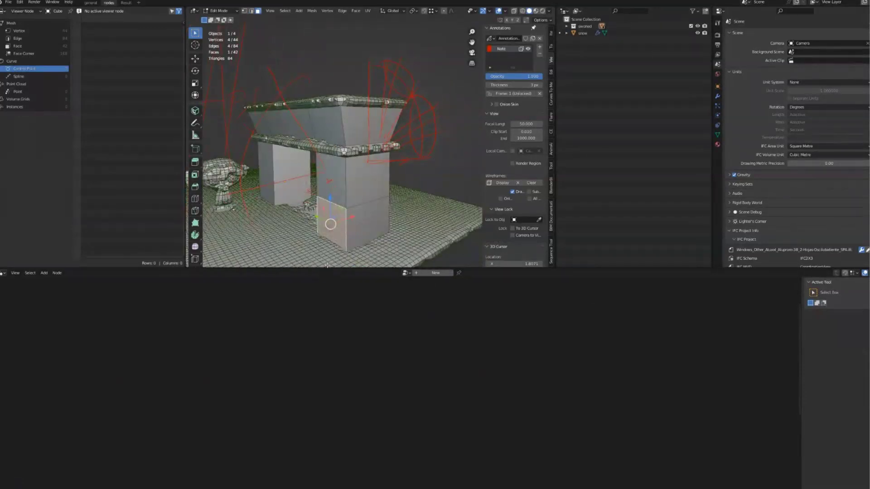
key(2)
click(331, 245)
key(g)
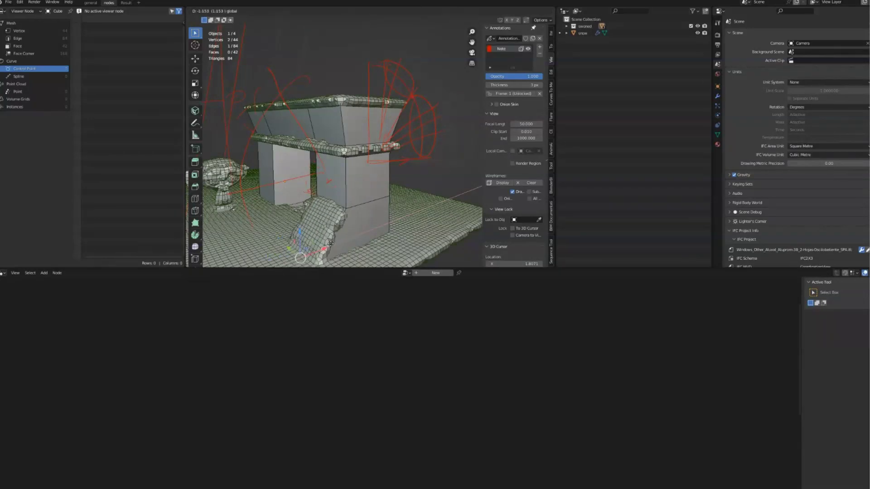
drag(306, 254, 307, 253)
middle_drag(374, 141, 346, 198)
key(Tab)
Step: Select the snow object to show its node tree, then switch to Discord's user settings
click(329, 229)
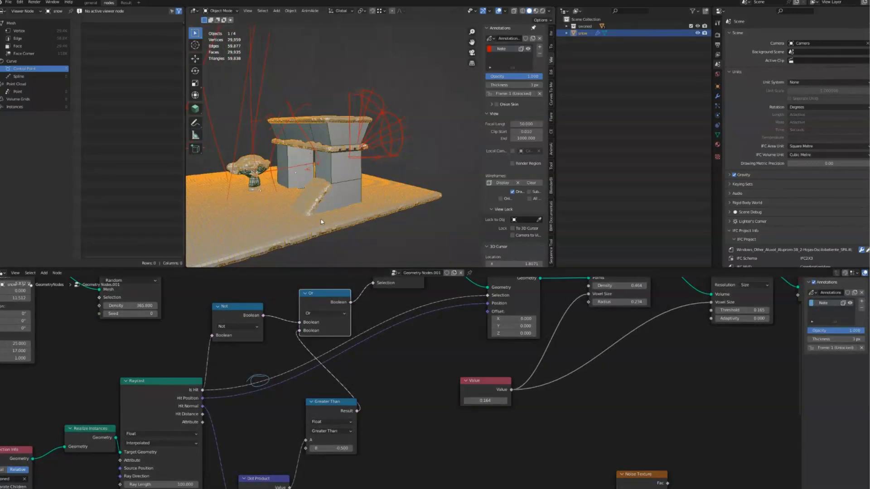
key(alt+Tab)
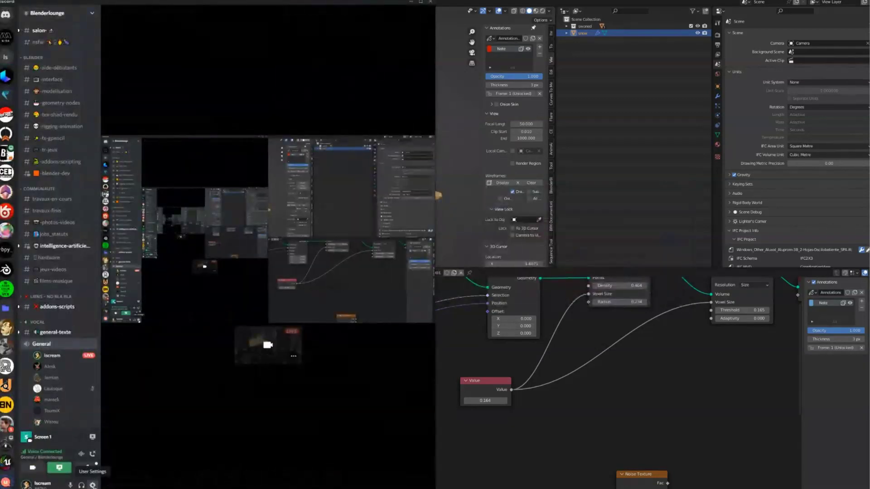
click(93, 485)
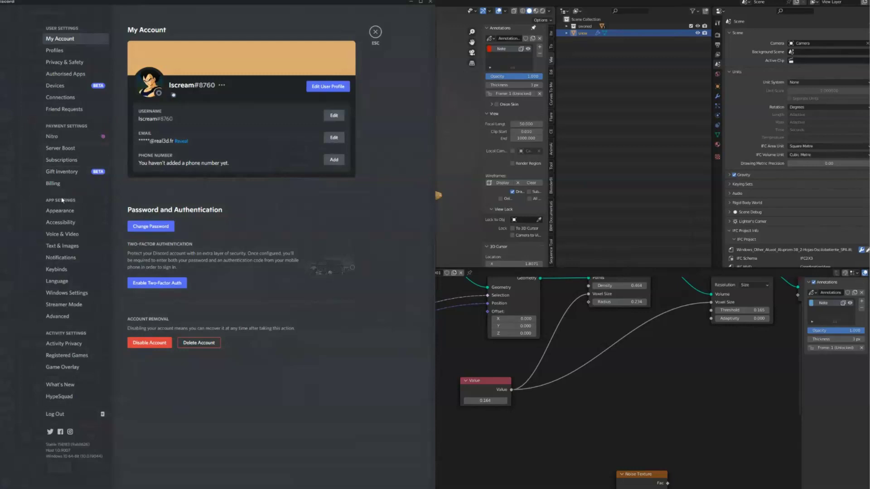
Step: Disable automatic input sensitivity under Voice & Video, close settings and minimise Discord
click(68, 235)
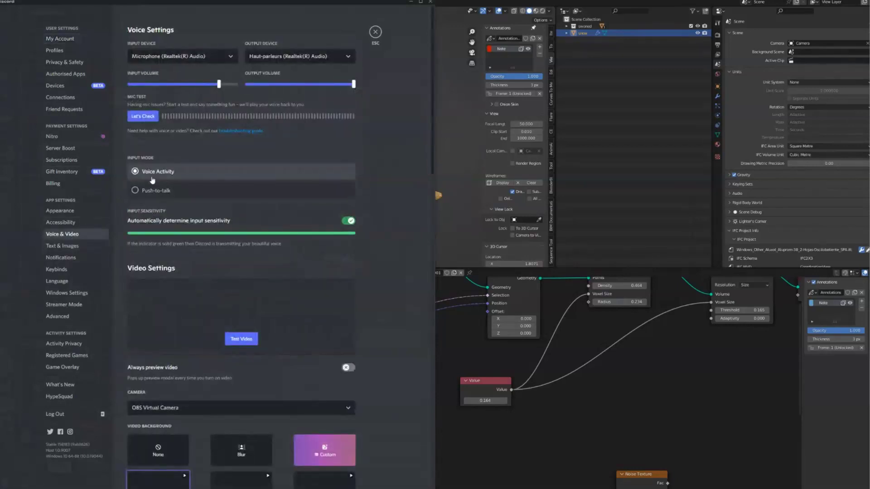
click(348, 220)
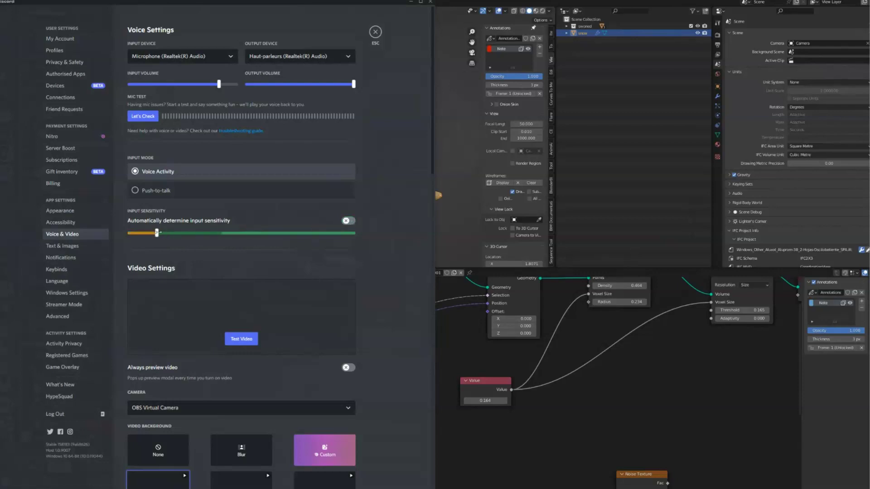
click(375, 31)
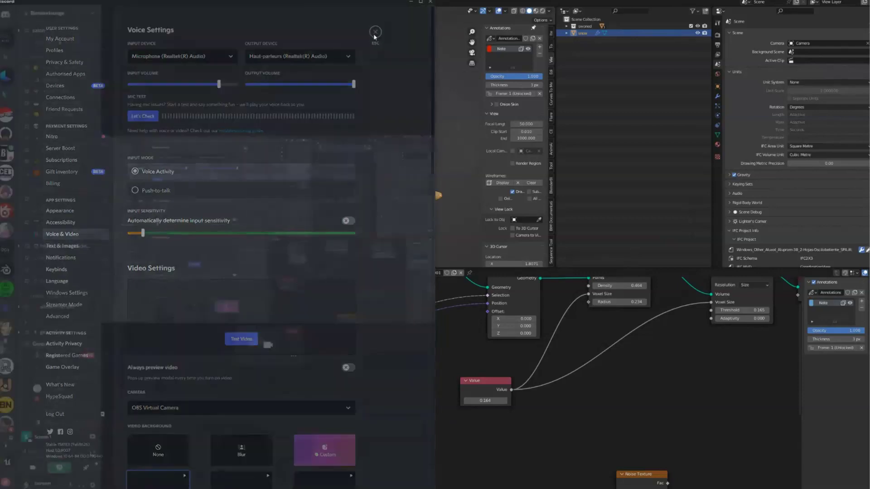
click(411, 1)
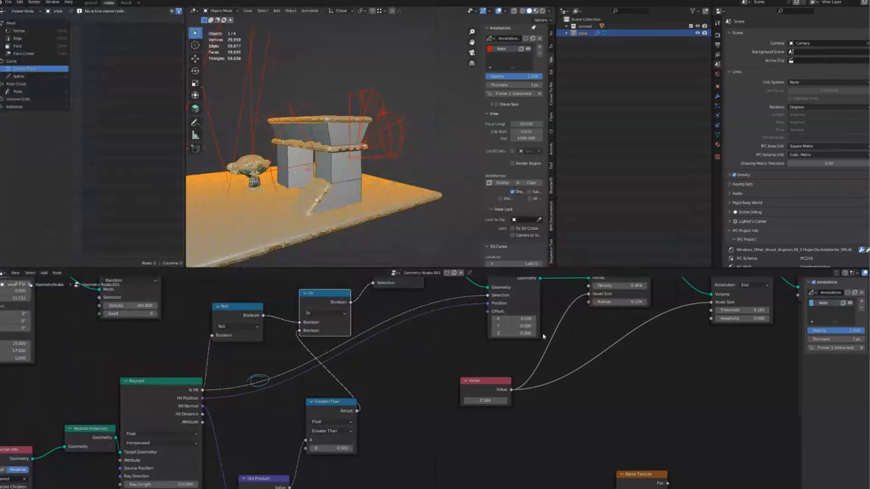
Step: Remove the Note annotation layer to clear the red scribbles, reframe the scene, then switch to Discord
middle_drag(469, 230, 342, 183)
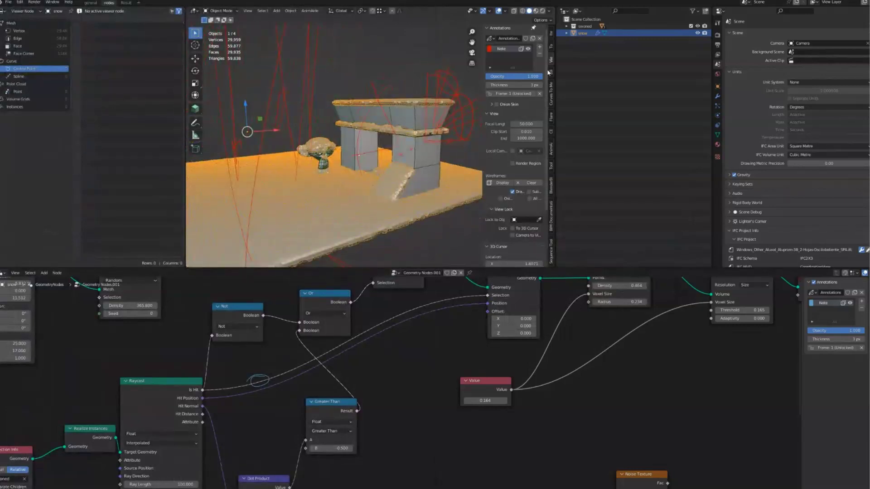
click(539, 53)
mouse_move(401, 144)
middle_down()
mouse_move(355, 159)
mouse_move(329, 187)
mouse_move(317, 187)
mouse_move(321, 179)
mouse_move(309, 174)
mouse_move(333, 174)
mouse_move(278, 194)
middle_up()
scroll(285, 187, up, 6)
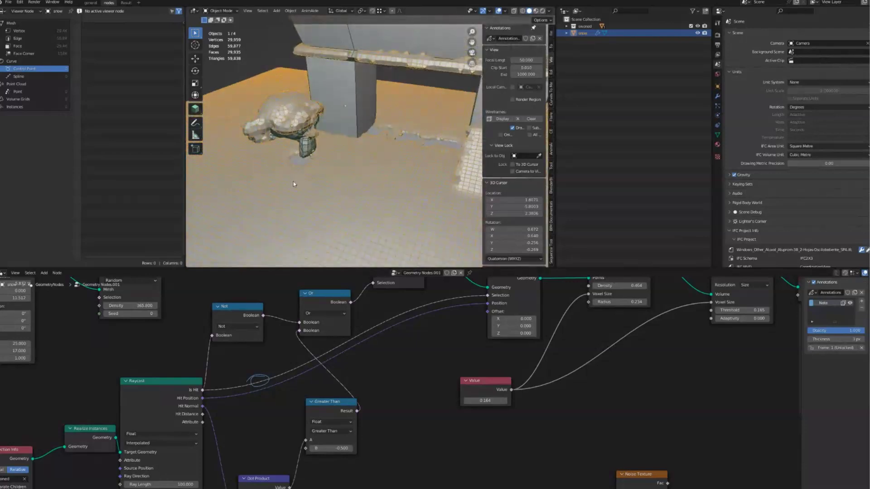
scroll(309, 157, down, 3)
shift+middle_drag(304, 178, 305, 159)
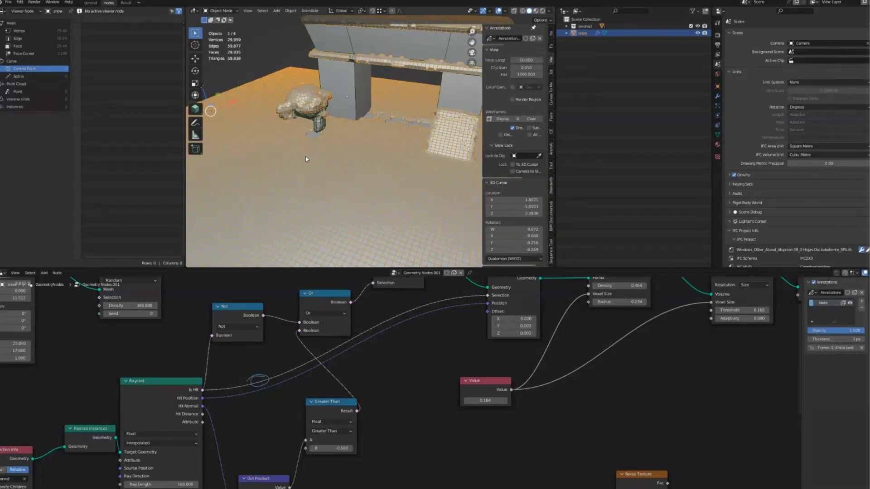
key(alt+Tab)
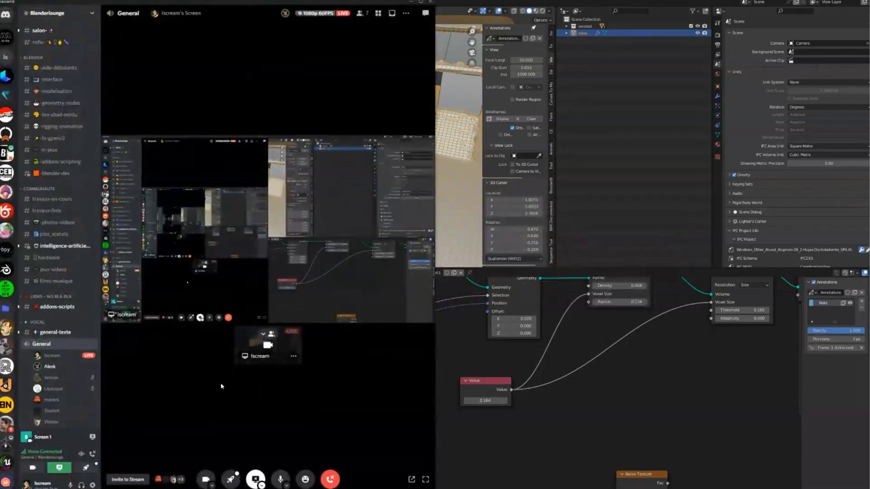
key(alt+Tab)
Step: Lower the microphone input sensitivity in Discord's Voice & Video settings and close them
key(alt+shift+Tab)
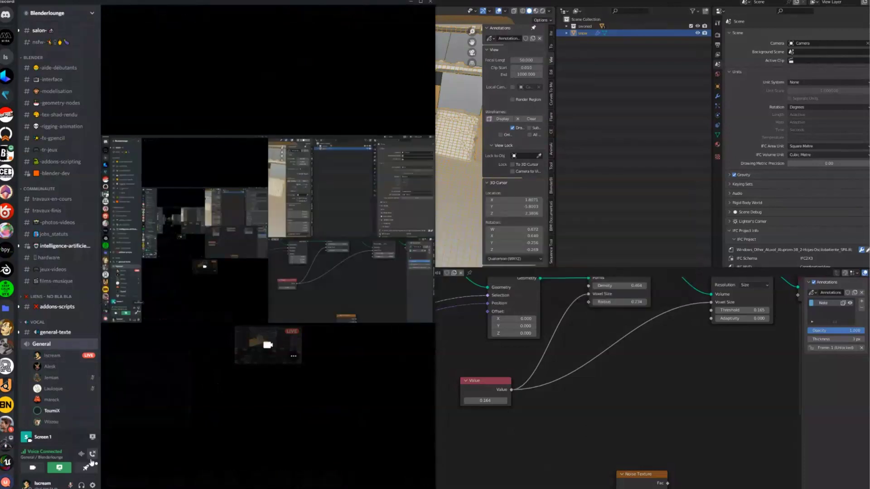
click(93, 485)
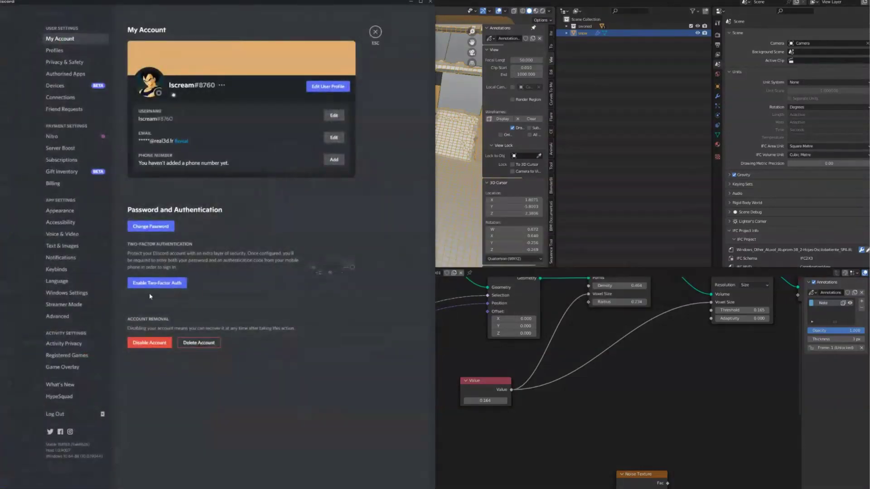
click(60, 223)
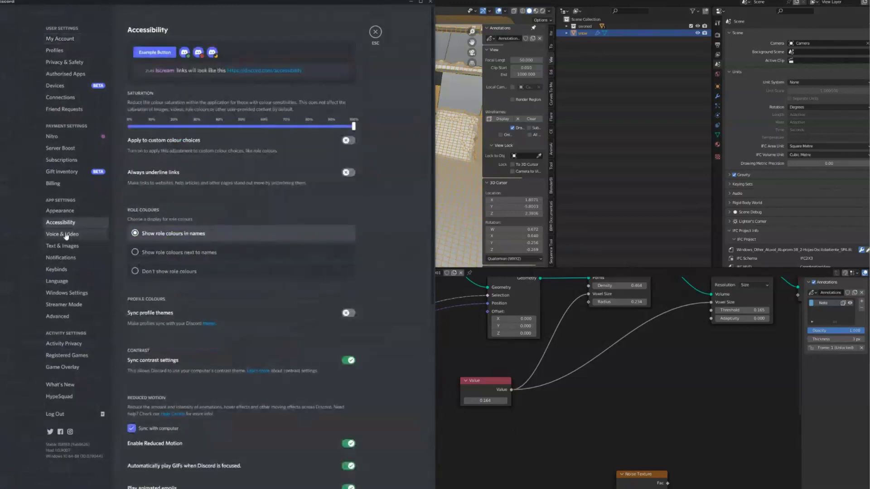
click(62, 234)
drag(143, 233, 129, 233)
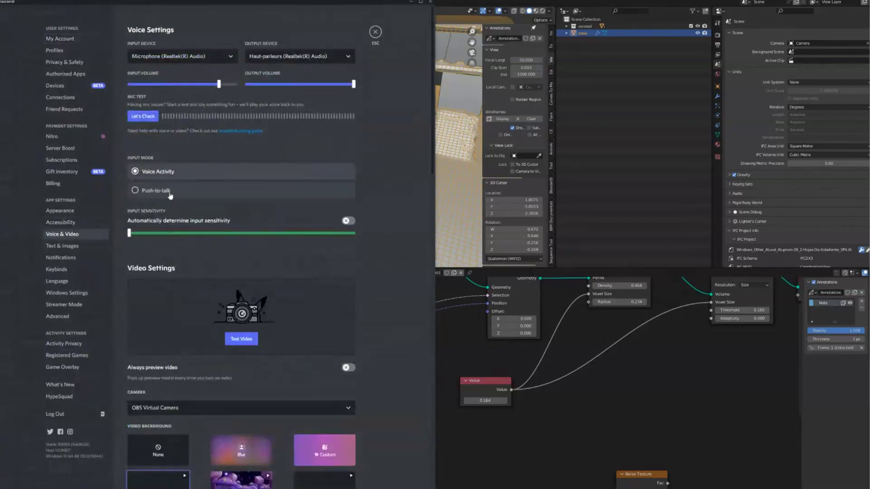
key(Escape)
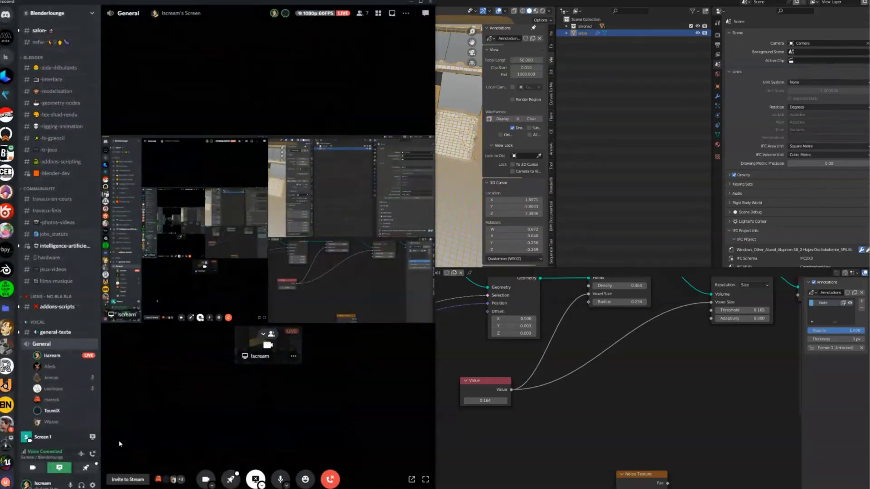
Step: Set the screen stream quality to 30 FPS, then bring Blender back to the front
click(61, 471)
mouse_move(68, 427)
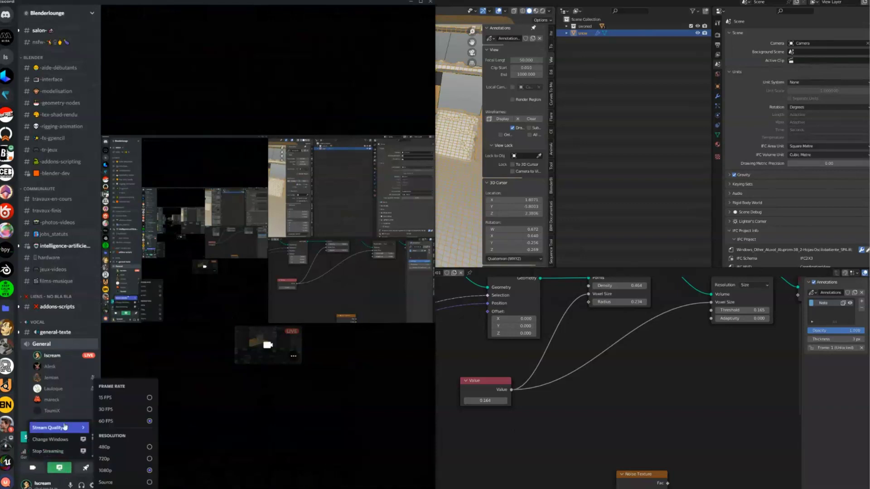
click(150, 409)
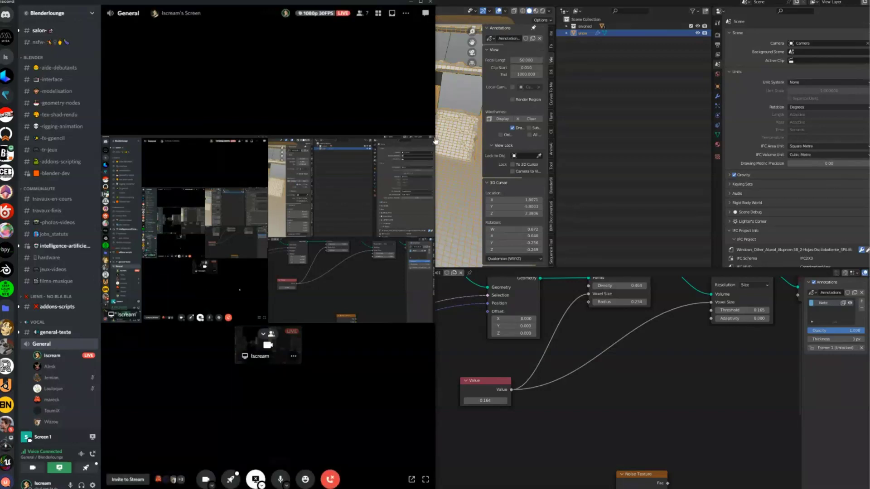
click(626, 348)
Step: Orbit down onto the snowy arch and frame the Volume to Mesh and Group Output nodes
middle_drag(388, 183, 280, 182)
scroll(289, 161, down, 2)
scroll(293, 176, up, 5)
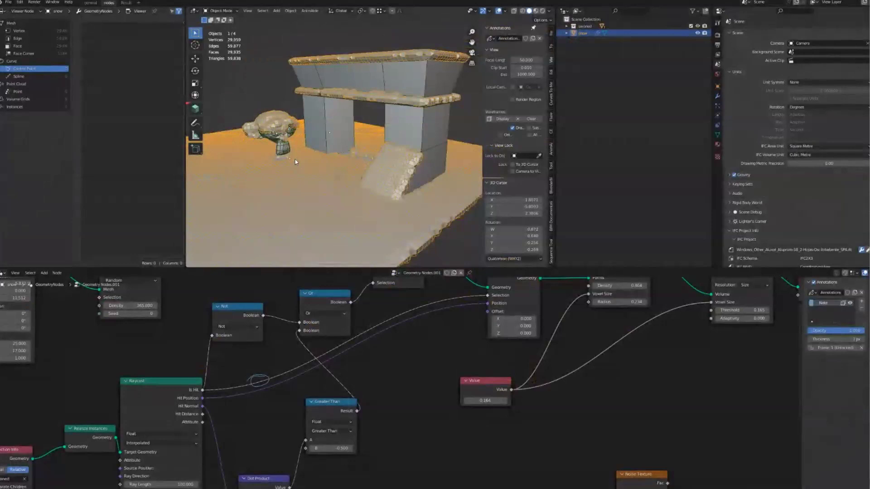
middle_drag(297, 146, 294, 163)
middle_drag(559, 310, 247, 403)
middle_drag(545, 313, 380, 317)
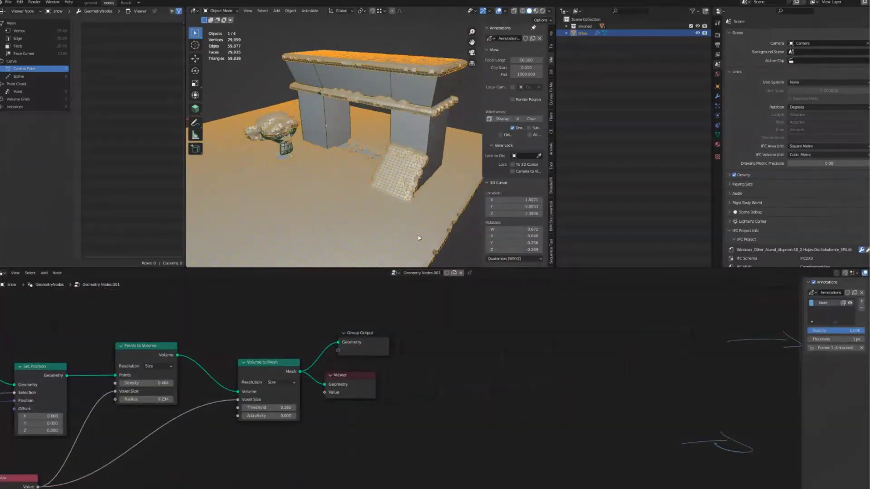
middle_drag(290, 190, 292, 181)
Step: Select Set Position, then box-select the four right-hand nodes of the snow chain
scroll(285, 174, up, 2)
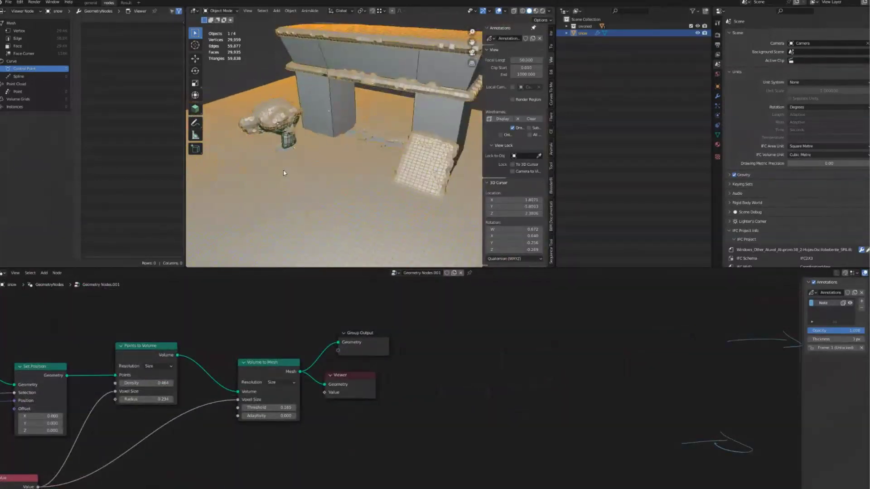
middle_drag(232, 296, 253, 303)
middle_drag(272, 249, 337, 191)
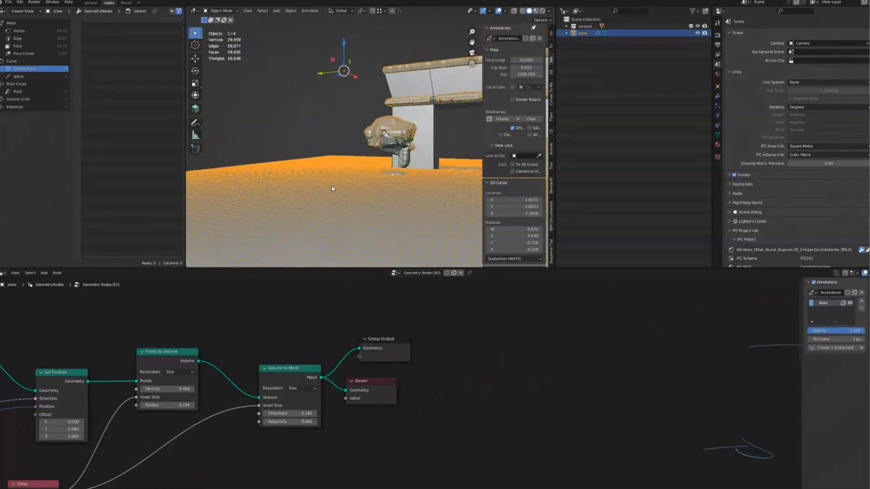
scroll(272, 299, down, 4)
middle_drag(204, 332, 185, 343)
click(205, 342)
drag(509, 287, 265, 410)
Step: Move the four selected nodes further right and shift the Value node down
key(g)
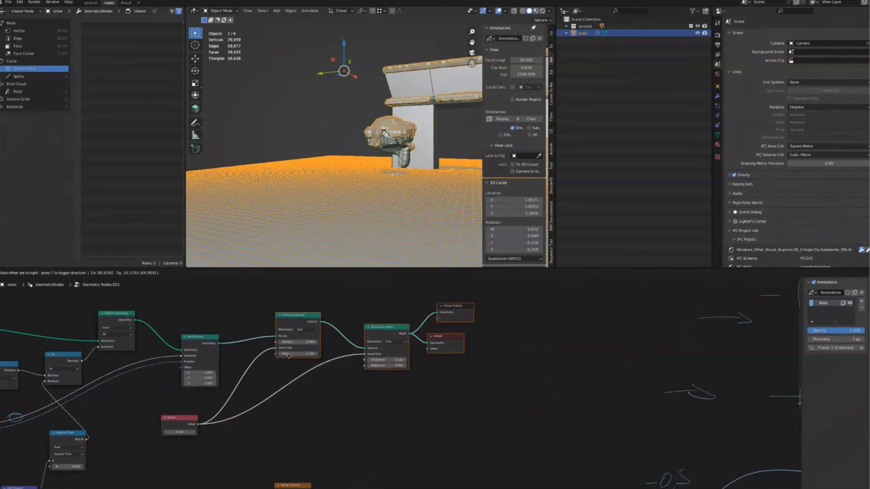
click(554, 390)
drag(180, 424, 225, 466)
middle_drag(272, 322, 250, 329)
Step: Duplicate the Set Position node and drop the copy onto the link to its right
click(180, 349)
key(shift+d)
click(286, 338)
click(269, 323)
Step: Add a Noise Texture node near the bottom of the tree
key(shift+a)
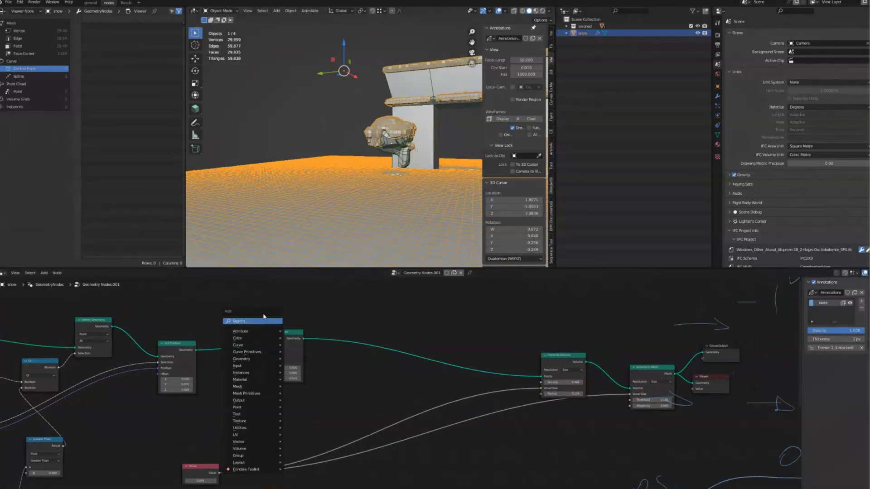
click(245, 321)
text(nois)
key(Down)
key(Return)
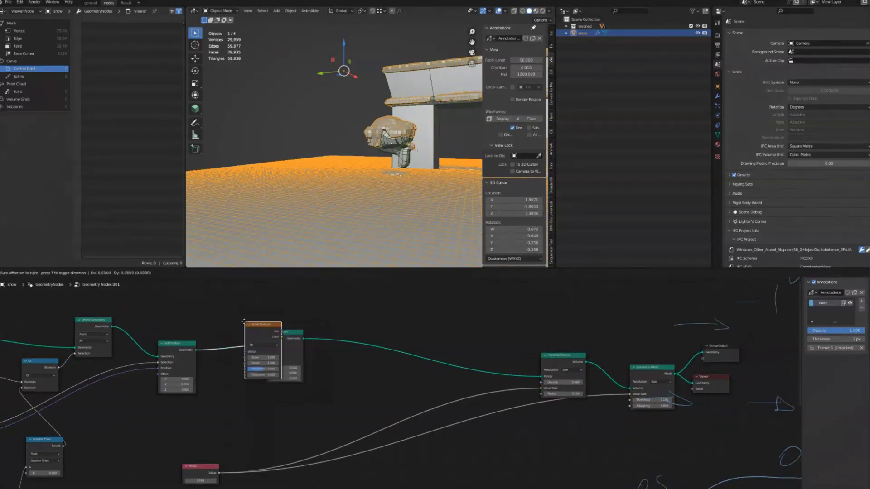
click(213, 391)
click(239, 465)
Step: Add a Combine XYZ node and connect it to the new Set Position's Offset
key(shift+a)
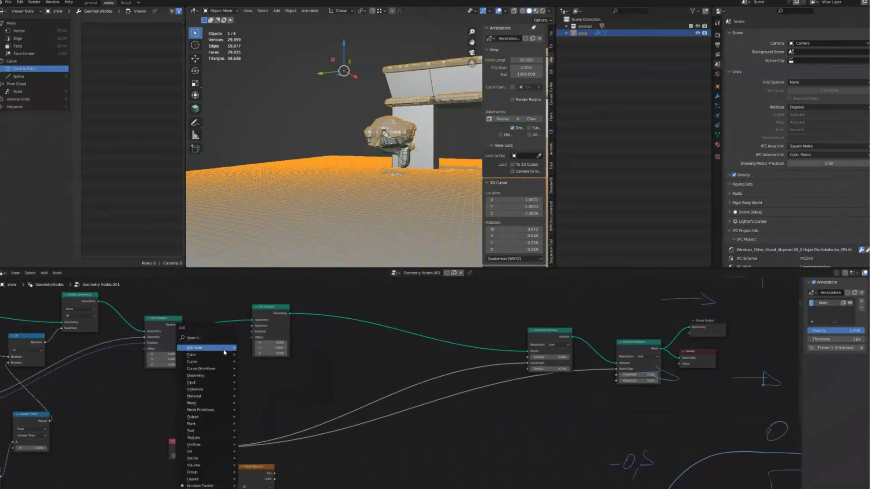
mouse_move(206, 346)
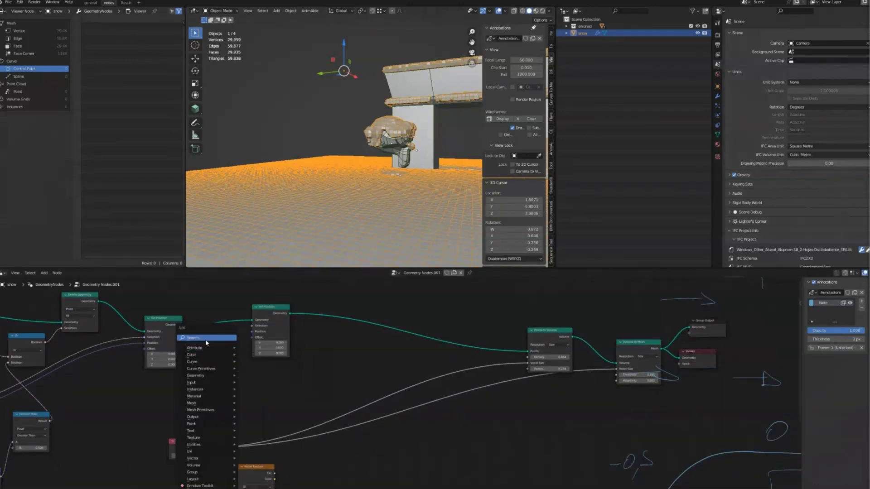
click(206, 340)
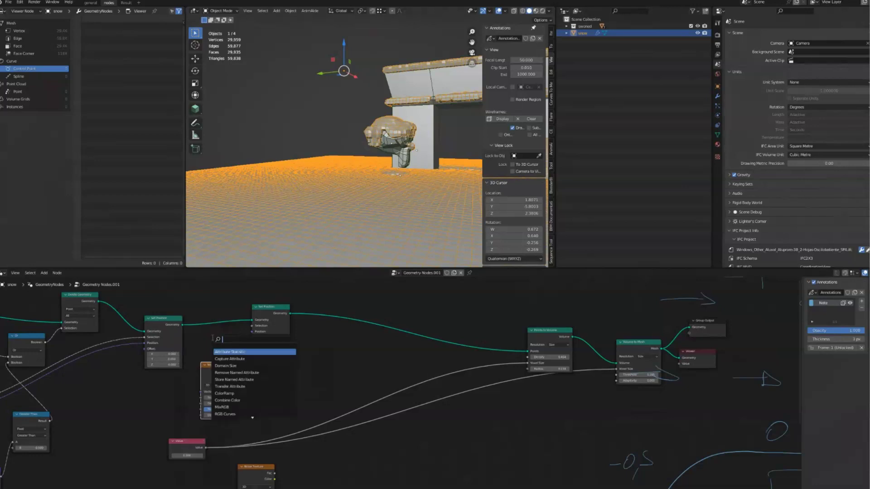
text(com)
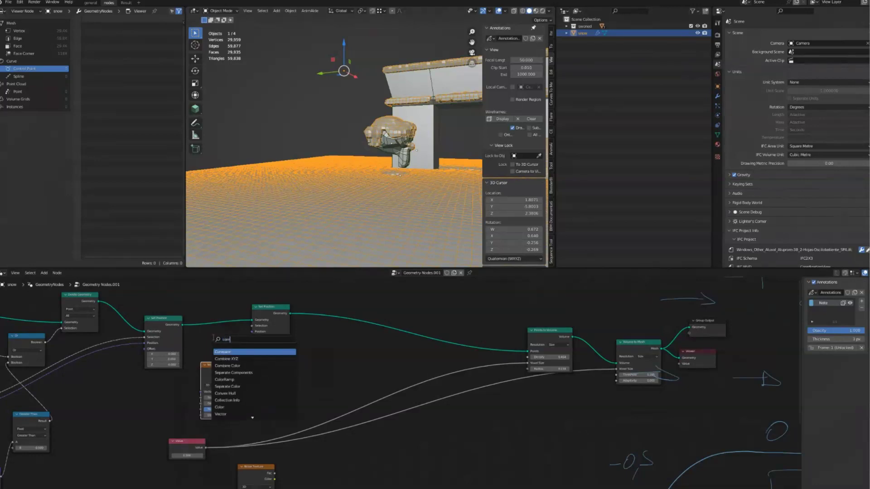
click(227, 359)
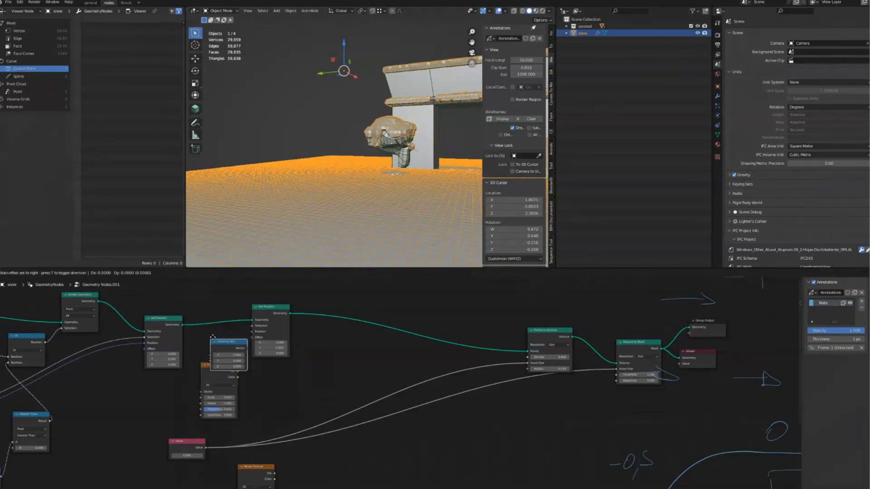
drag(256, 343, 251, 338)
Step: Feed the noise Fac into Combine XYZ's Z and raise the noise Scale to about 7.93
drag(271, 310, 355, 308)
click(252, 375)
drag(238, 371, 291, 381)
drag(219, 397, 254, 398)
middle_drag(343, 158, 329, 178)
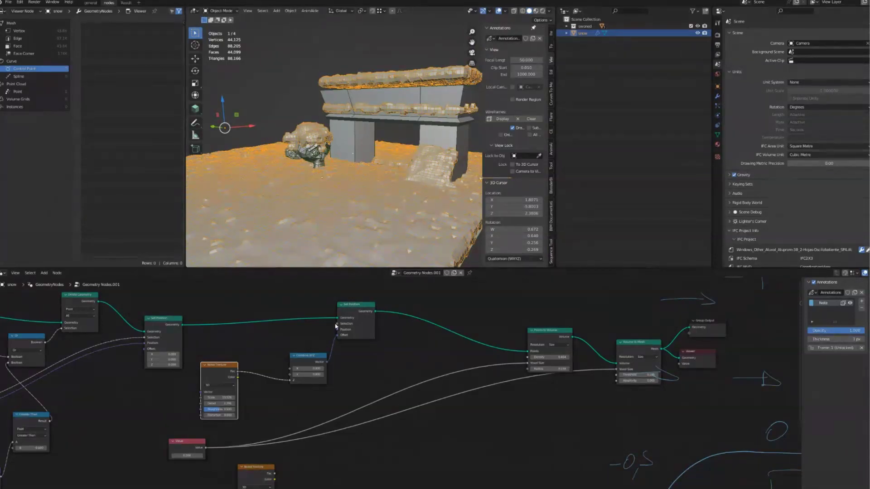
key(super)
Step: Dismiss the Start menu, zoom out across the full snow node tree, then reopen the Start menu
click(363, 361)
middle_drag(290, 347, 415, 316)
scroll(416, 315, down, 3)
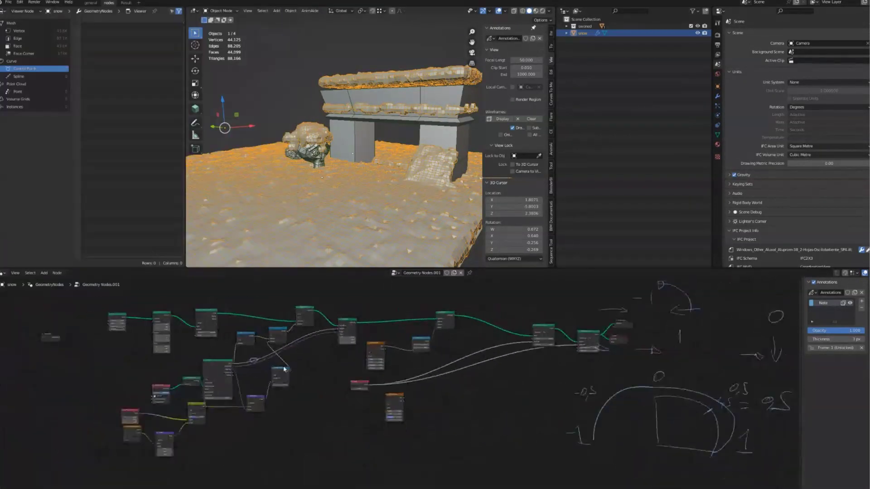
mouse_move(318, 331)
middle_down()
mouse_move(345, 323)
mouse_move(333, 338)
middle_up()
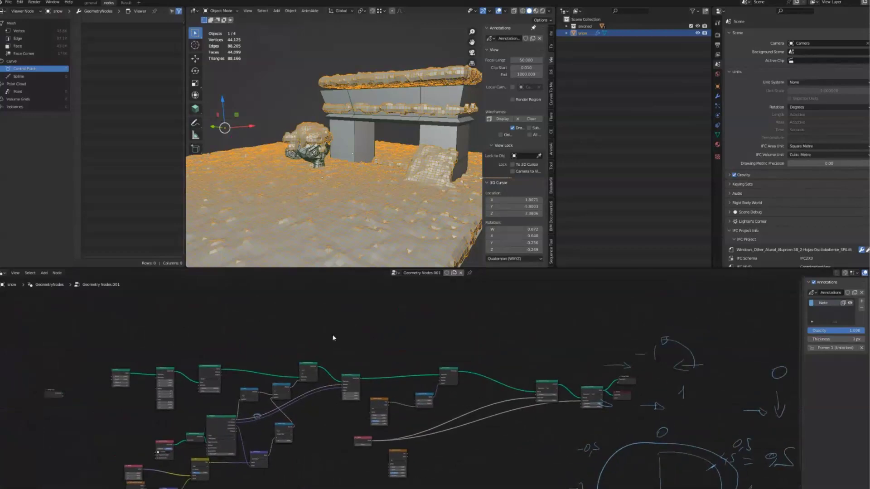
scroll(370, 175, down, 5)
mouse_move(556, 344)
middle_down()
mouse_move(473, 308)
mouse_move(679, 303)
middle_up()
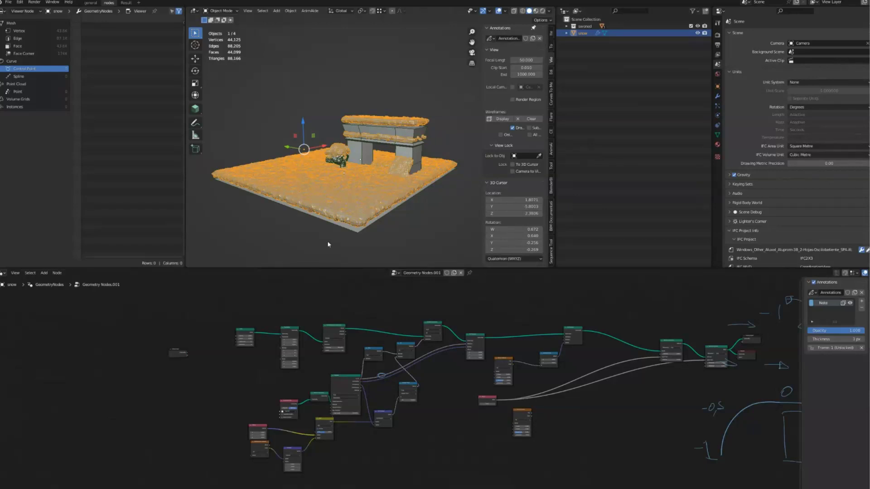
key(super)
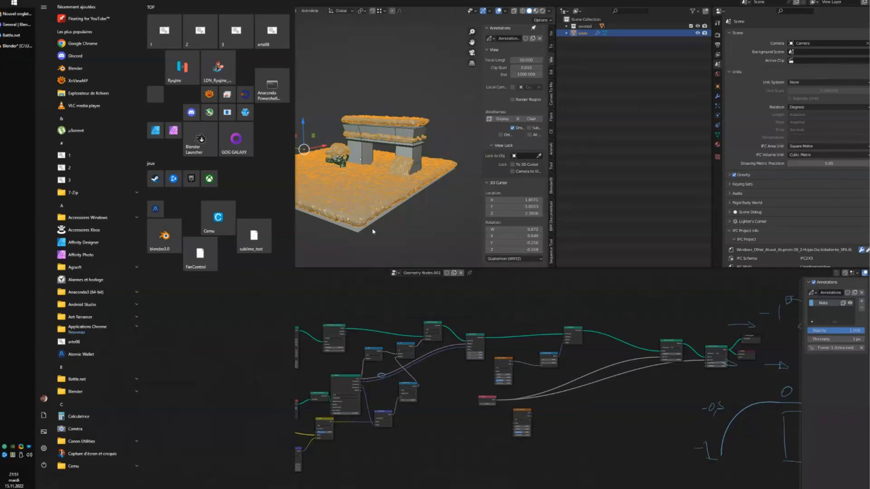
Step: Close the Start menu and orbit around the snowy arch scene
key(super)
middle_drag(425, 119, 357, 148)
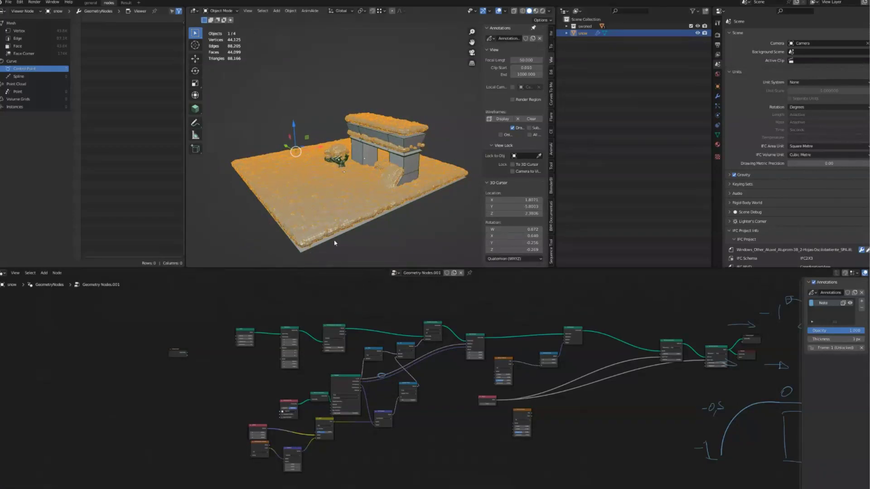
Step: Disconnect the snow result and route the Transform geometry straight to the Group Output
alt+drag(749, 340, 290, 307)
scroll(270, 341, up, 2)
middle_drag(270, 341, 287, 330)
scroll(287, 329, up, 4)
drag(314, 311, 303, 315)
middle_drag(299, 309, 284, 352)
drag(302, 313, 335, 315)
drag(305, 363, 324, 319)
scroll(336, 186, up, 3)
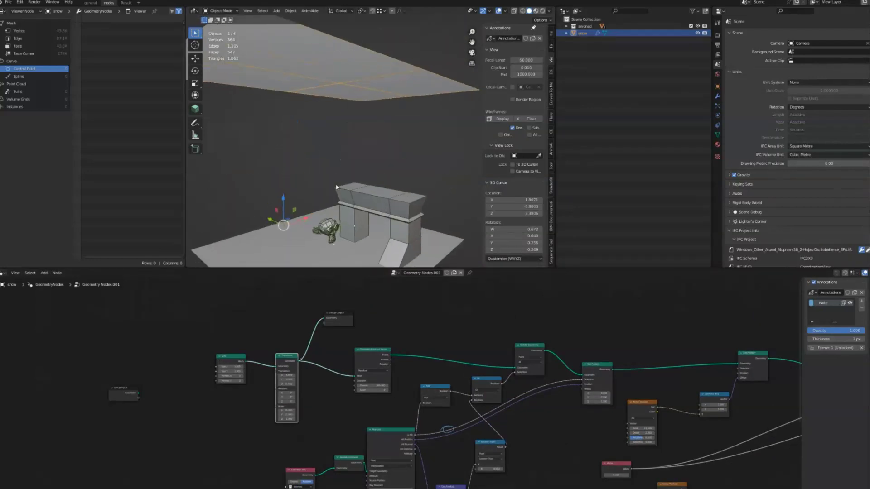
scroll(337, 174, down, 2)
Step: Feed Collection Info into Distribute Points' Mesh and send the distributed points to the Group Output
middle_drag(326, 209, 334, 210)
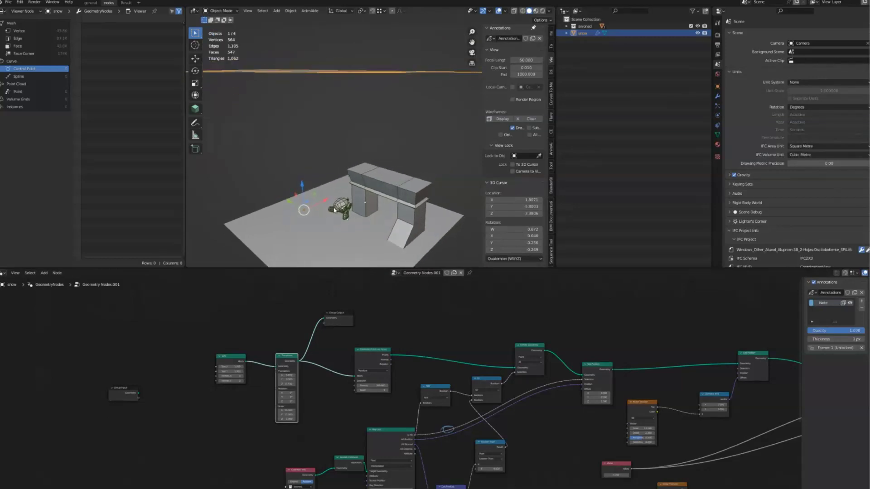
middle_drag(321, 222, 316, 186)
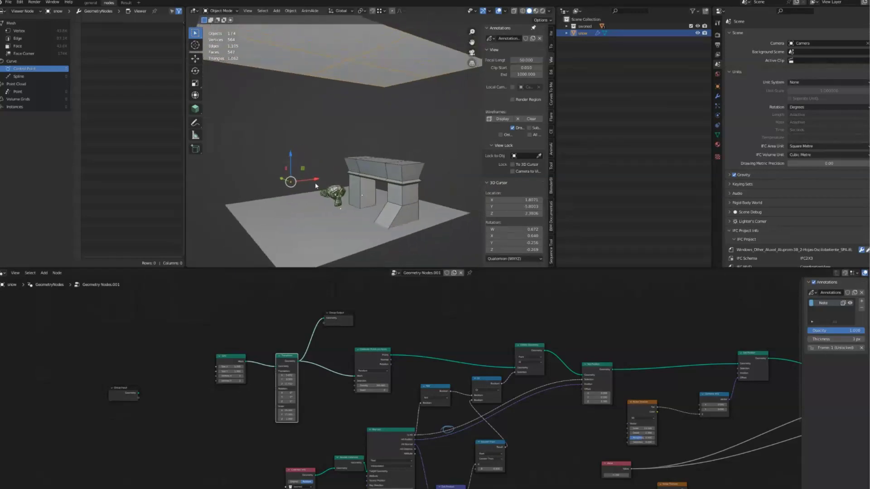
click(281, 291)
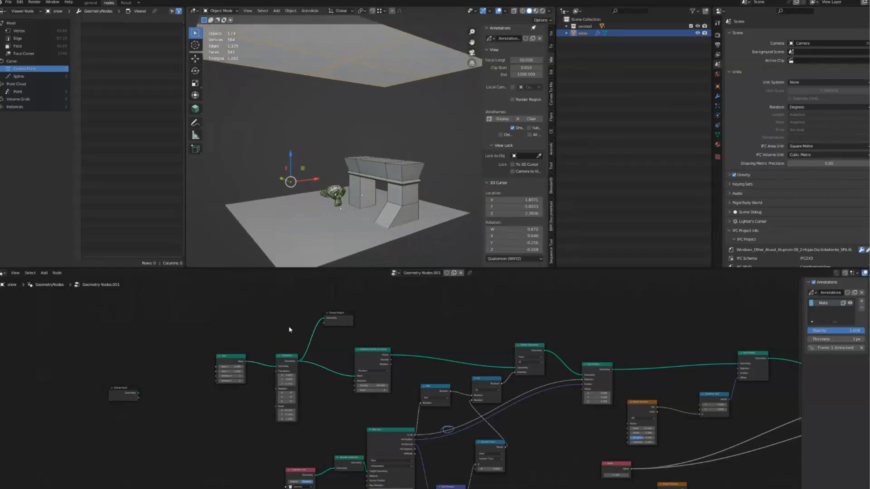
drag(300, 471, 354, 380)
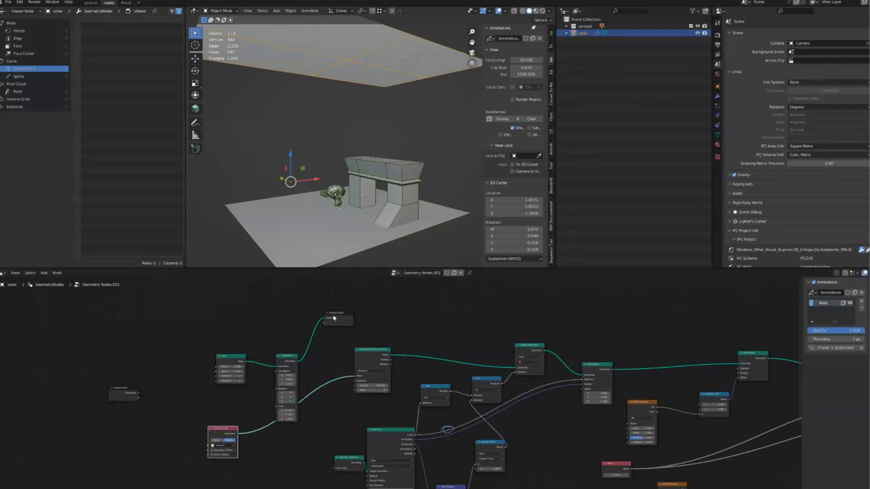
alt+drag(335, 317, 408, 321)
drag(390, 355, 397, 322)
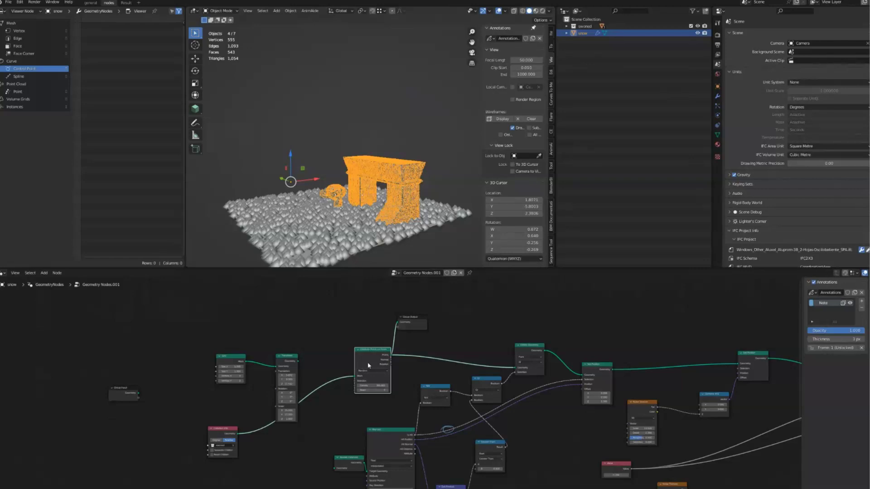
drag(365, 360, 358, 361)
click(334, 339)
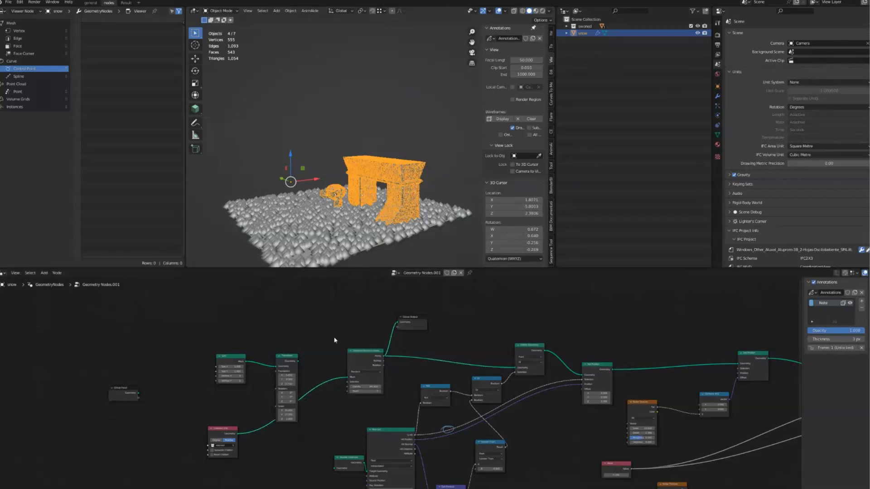
middle_drag(416, 339, 362, 343)
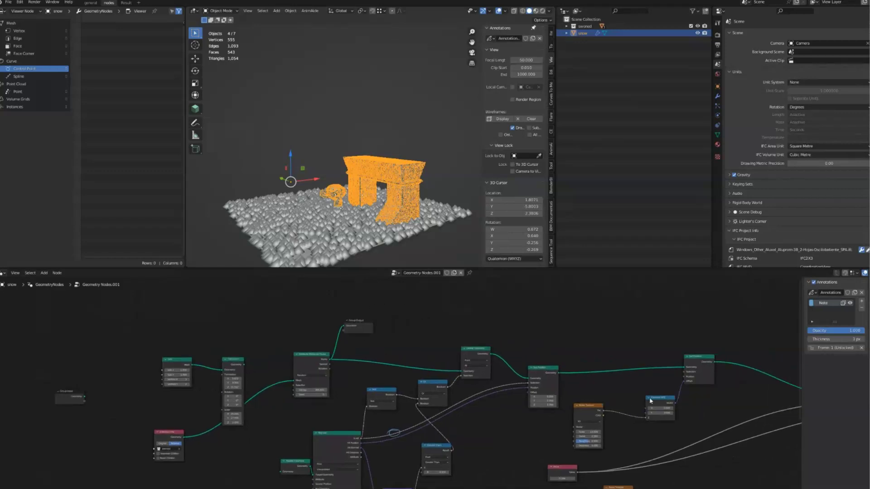
Step: Insert a Set Position after Distribute Points and drag its Offset Z to lift the snow points
drag(554, 375, 369, 327)
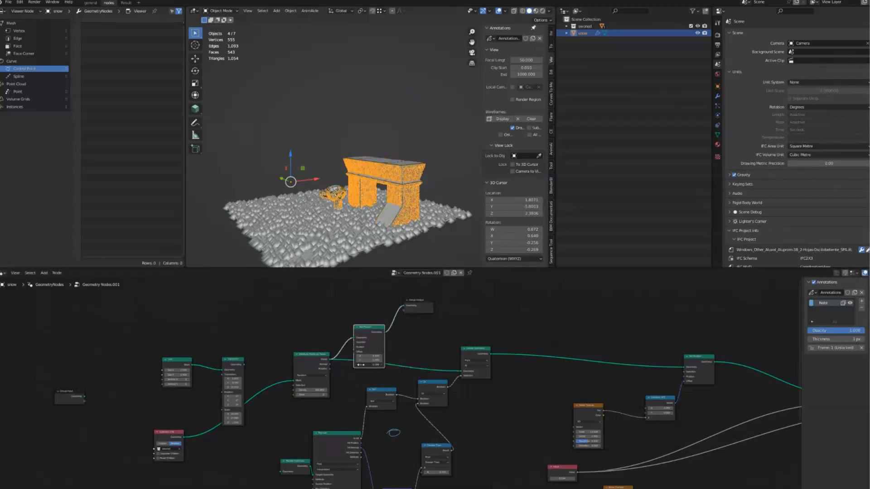
drag(368, 363, 409, 367)
middle_drag(288, 365, 288, 346)
click(285, 329)
key(shift+a)
key(Escape)
Step: Unlink the White Noise Texture node and park it above the Grid and Transform nodes
middle_drag(662, 456, 697, 394)
middle_drag(270, 419, 289, 410)
alt+drag(254, 461, 166, 336)
middle_drag(191, 327, 151, 406)
drag(131, 406, 242, 302)
scroll(294, 303, up, 1)
middle_drag(293, 302, 277, 319)
click(264, 332)
Step: Add a Frame node, delete it again, and nudge White Noise Texture up and right
key(shift+a)
click(260, 319)
text(frame)
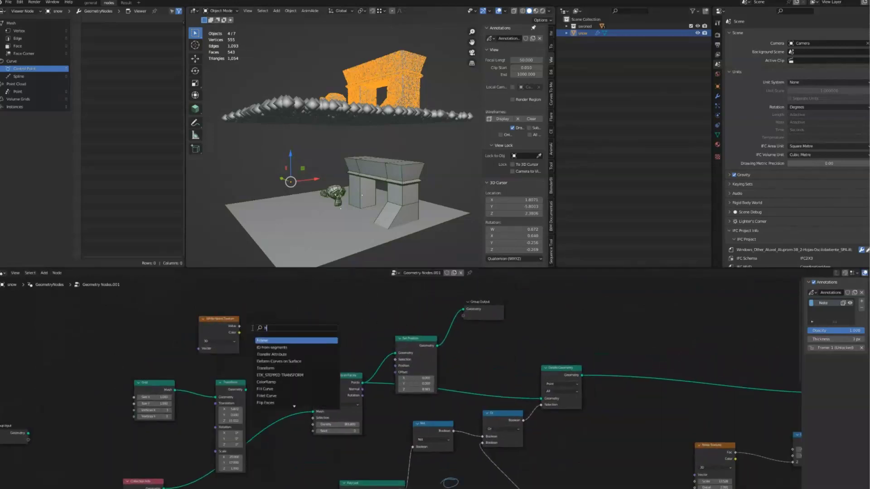
key(Return)
click(251, 311)
click(274, 316)
key(x)
drag(226, 330, 277, 324)
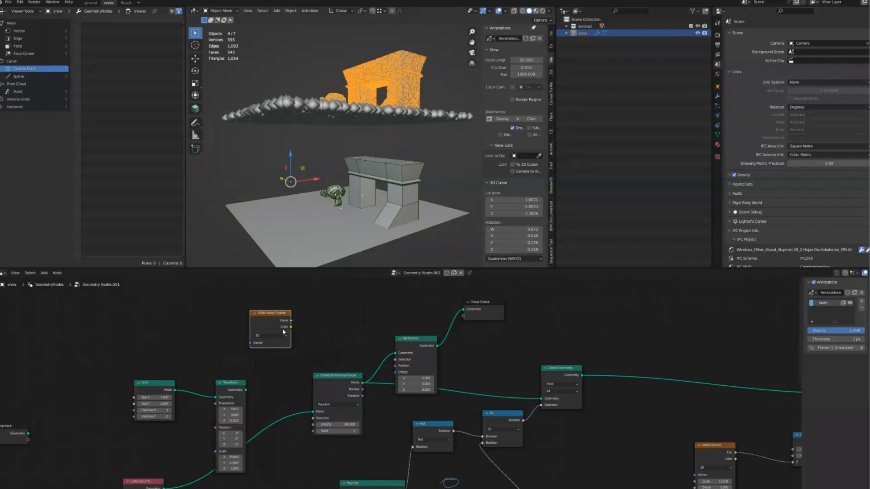
Step: Delete White Noise Texture, detach the Viewer, and connect Volume to Mesh to the Group Output
key(x)
ctrl+middle_drag(293, 309, 281, 368)
middle_drag(362, 312, 277, 316)
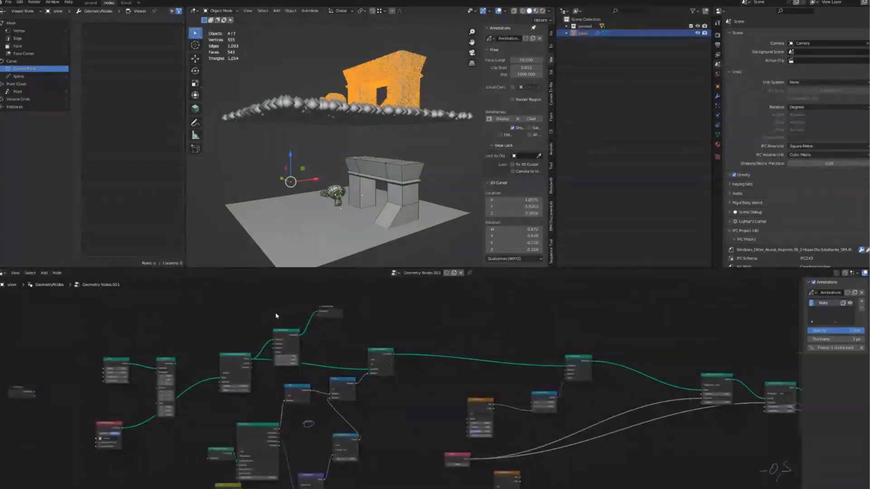
scroll(275, 316, down, 3)
scroll(344, 360, down, 3)
drag(217, 313, 593, 353)
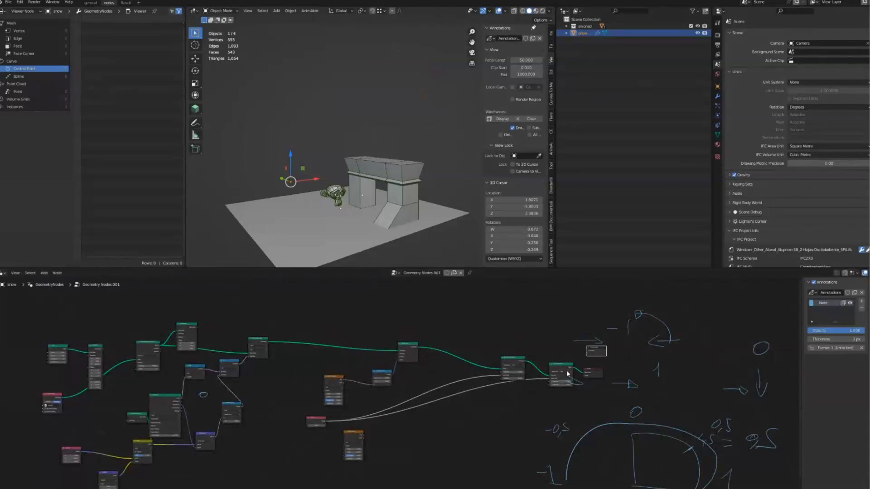
scroll(567, 374, up, 4)
drag(513, 363, 538, 331)
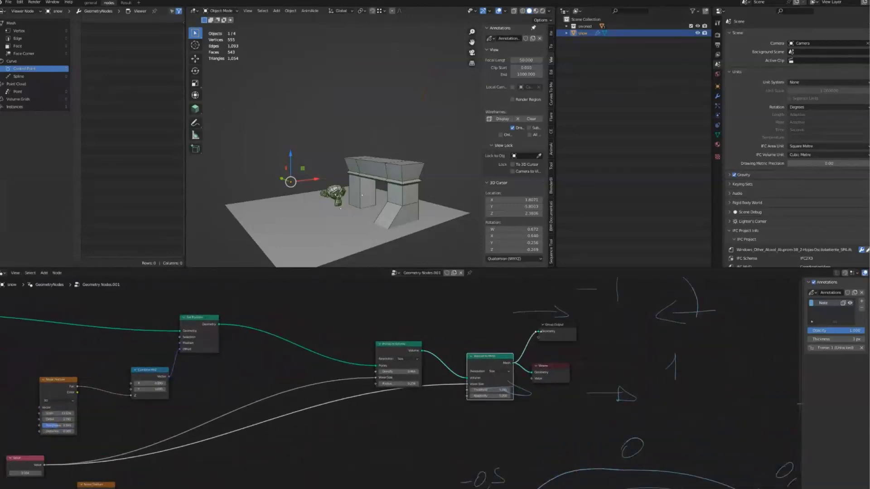
click(558, 370)
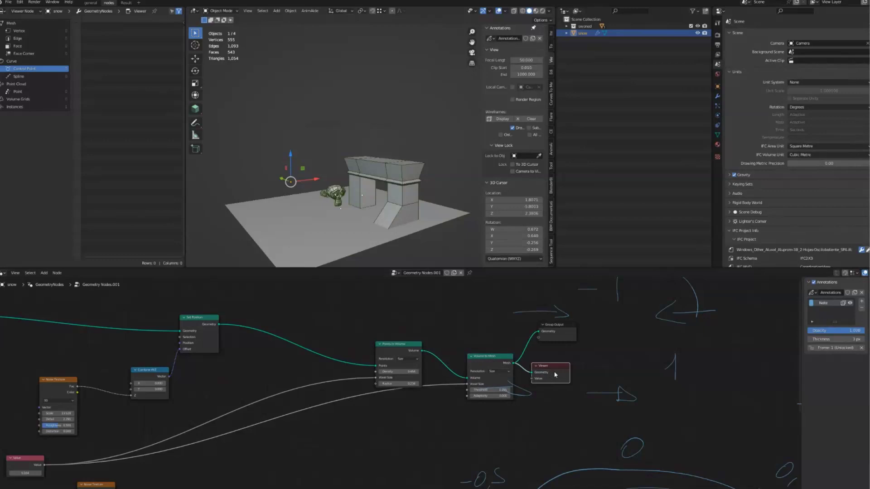
Step: Bring the left part of the tree into view and resize the top node to read its fields
middle_drag(408, 310, 511, 300)
middle_drag(213, 324, 444, 337)
scroll(405, 338, down, 5)
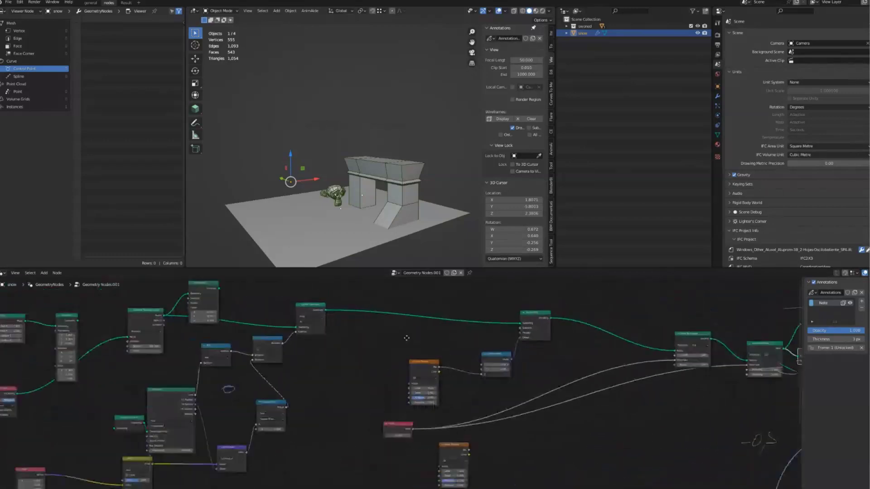
middle_drag(299, 337, 375, 337)
drag(326, 302, 389, 332)
click(399, 347)
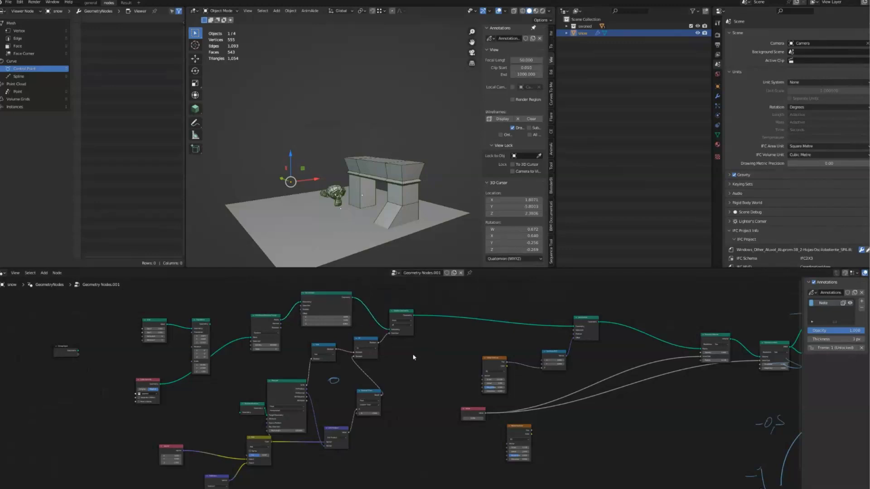
middle_drag(476, 323, 428, 332)
middle_drag(340, 365, 412, 352)
Step: Link Transform's Geometry into Distribute Points and move Collection Info down above the Vector node
drag(235, 340, 276, 334)
click(270, 353)
middle_drag(186, 398, 188, 322)
drag(175, 307, 298, 330)
scroll(224, 342, up, 7)
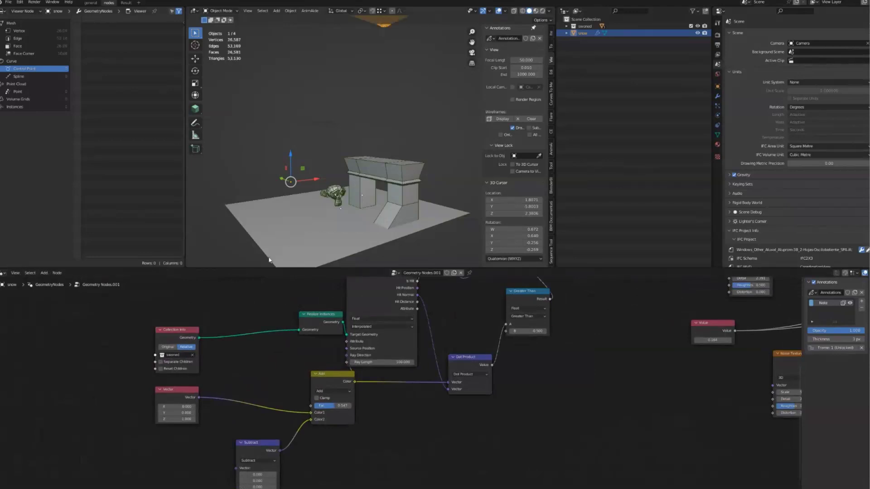
Step: Drop the Set Position node onto the link beside the Raycast node
middle_drag(388, 109, 374, 143)
middle_drag(344, 420, 309, 352)
scroll(299, 362, down, 2)
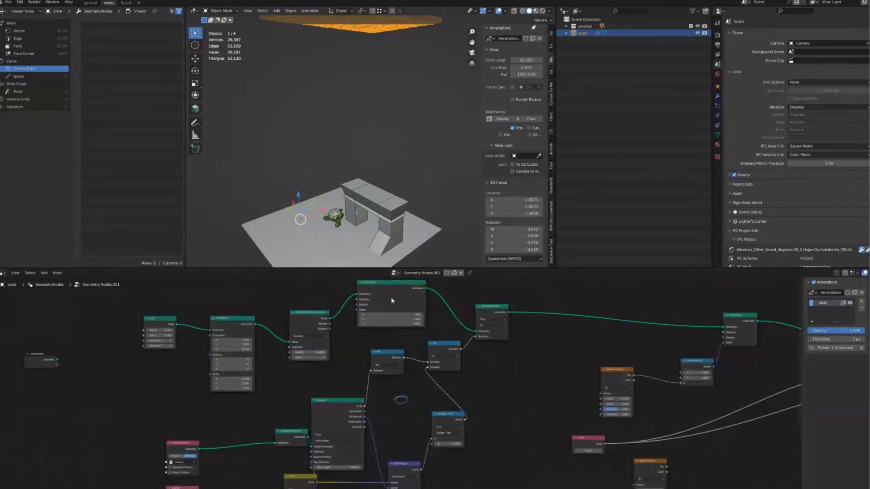
middle_drag(387, 293, 342, 336)
drag(342, 337, 359, 351)
middle_drag(295, 407, 299, 363)
drag(293, 418, 337, 323)
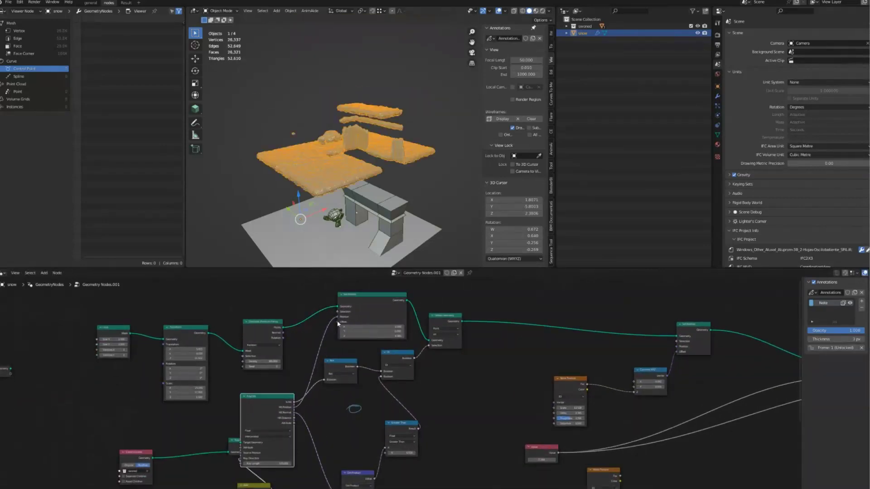
Step: Set Set Position's Offset Z to 0 so the snow falls back onto the ground
click(378, 336)
text(0)
key(Return)
middle_drag(349, 247, 330, 180)
scroll(330, 180, up, 4)
Step: Delete the Set Position, Combine XYZ and Noise Texture nodes and save the file
middle_drag(219, 345, 206, 330)
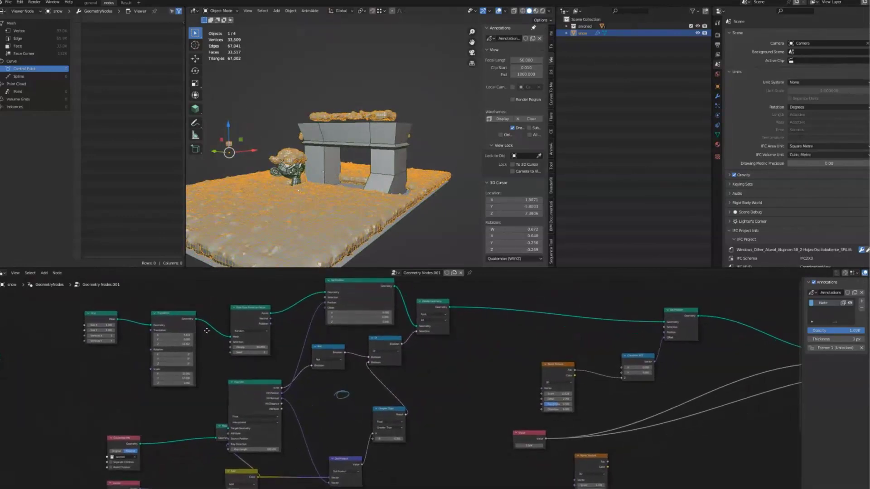
middle_drag(505, 332, 383, 339)
alt+drag(559, 331, 546, 370)
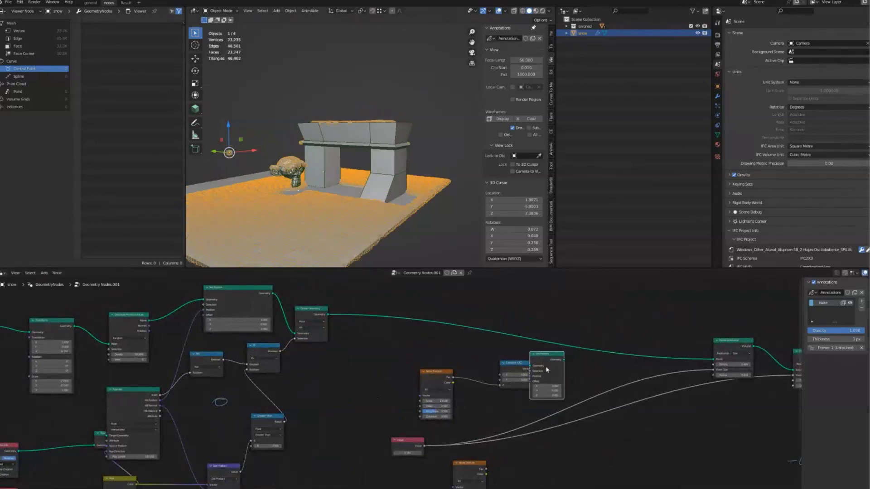
key(x)
click(515, 371)
key(x)
click(442, 385)
key(x)
middle_drag(302, 216, 342, 219)
key(ctrl+s)
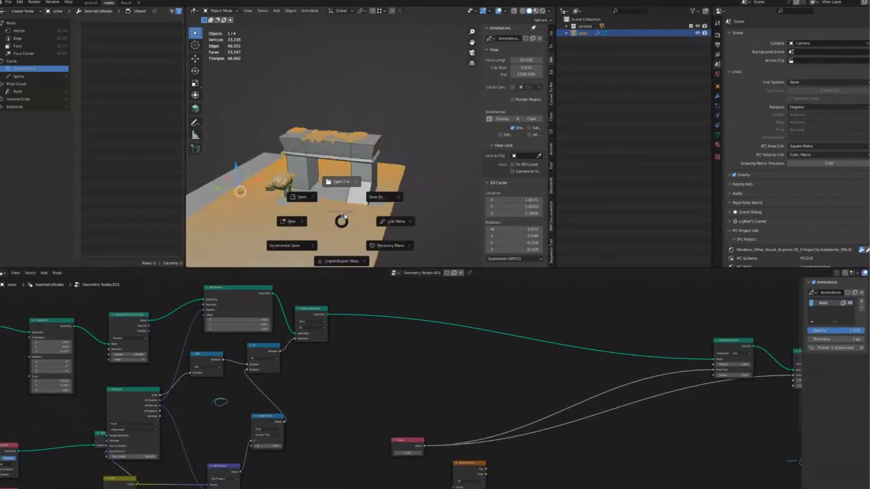
Step: Save the snow scene as a new file named stream_iscream.blend on the Desktop
click(383, 197)
click(349, 401)
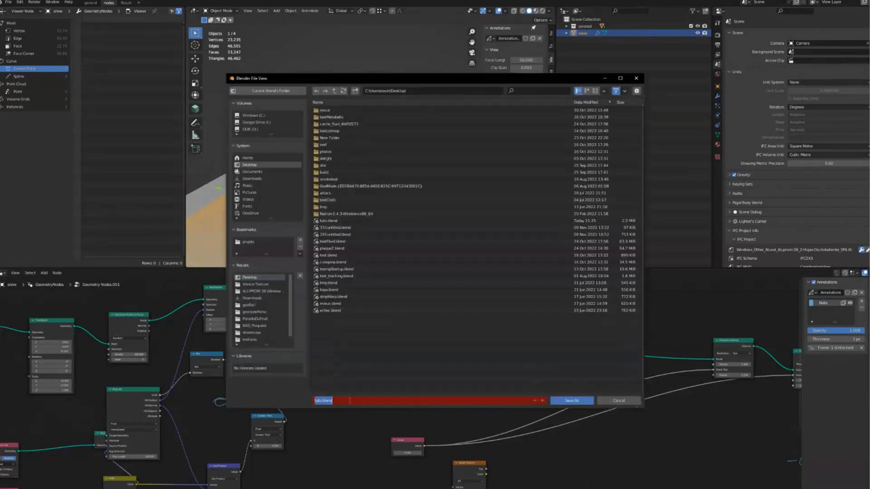
key(Home)
key(Delete)
key(Delete)
key(Delete)
text(stream_iscream)
click(325, 367)
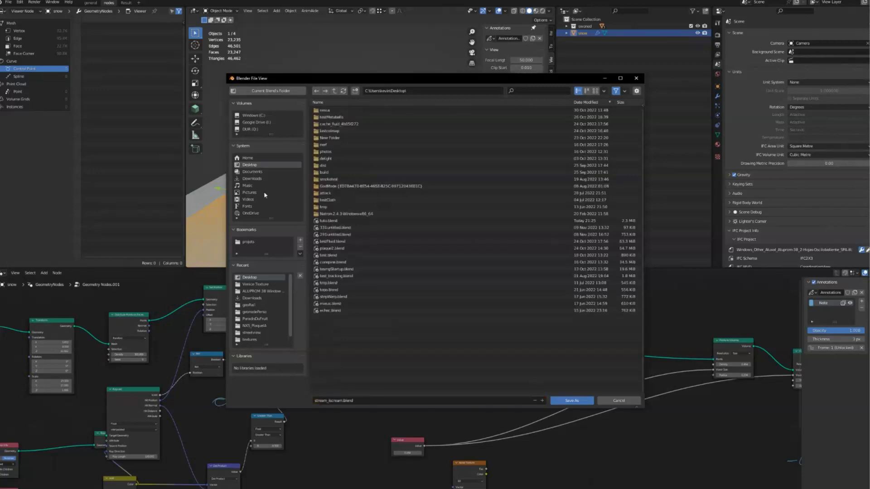
click(571, 400)
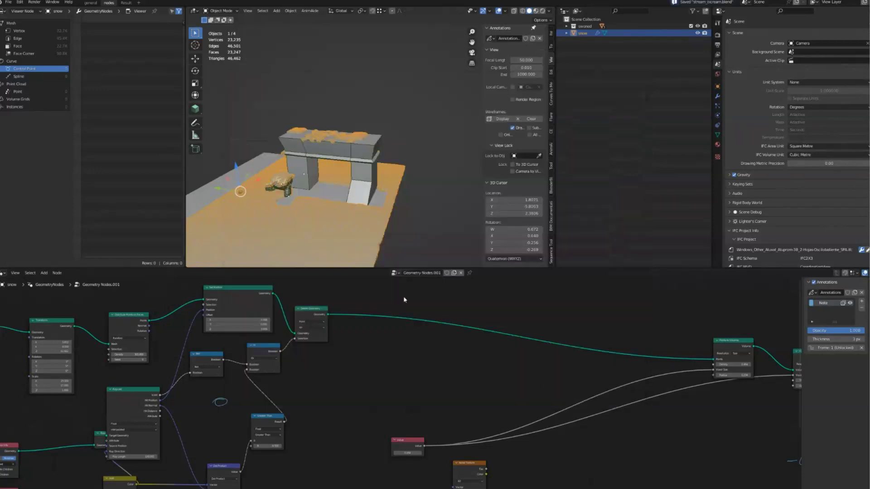
key(alt+Tab)
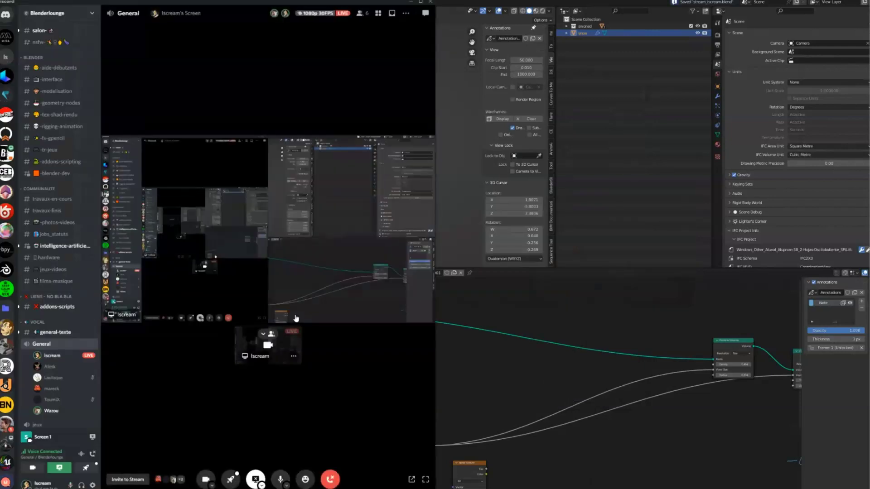
Step: Switch Discord to the general-texte channel and dock a File Explorer window on the right half
click(50, 336)
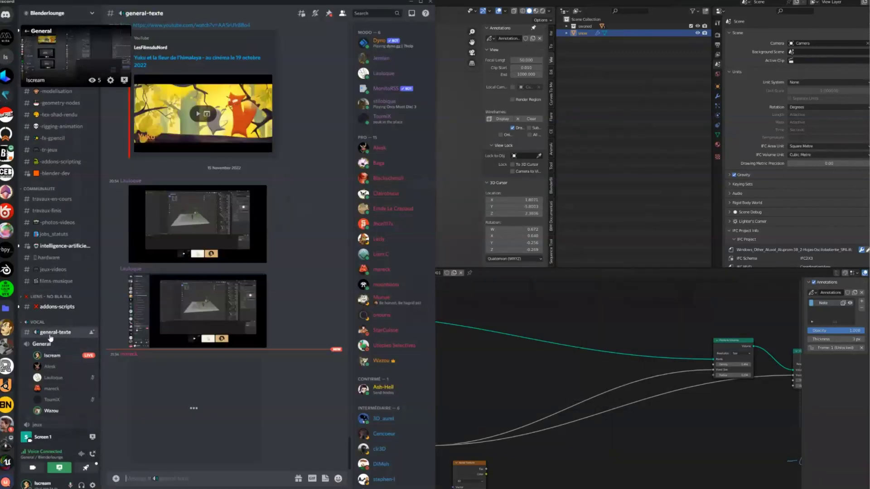
key(super+e)
drag(460, 222, 753, 203)
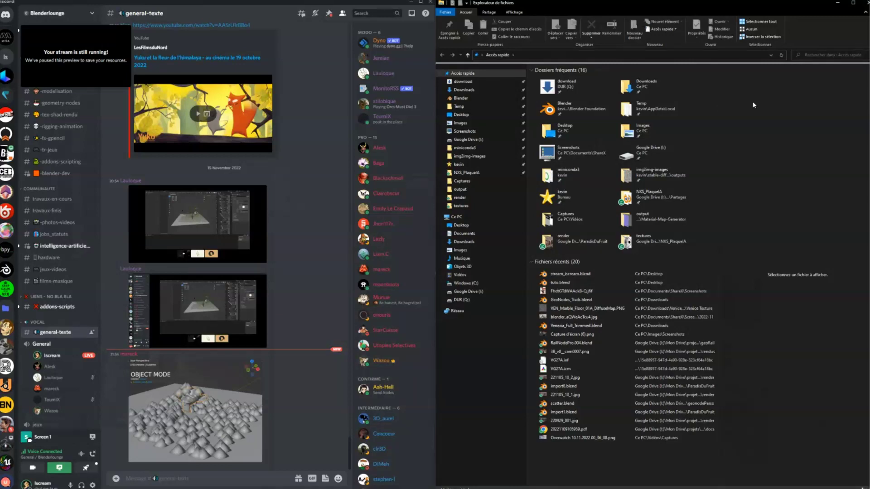
Step: Upload stream_iscream.blend from the Desktop, sorted by type, into Discord's general-texte channel
click(466, 115)
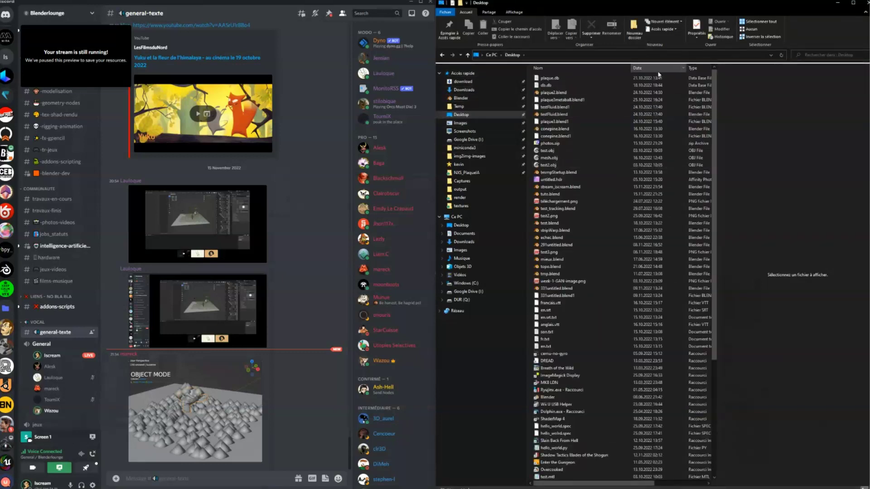
click(694, 70)
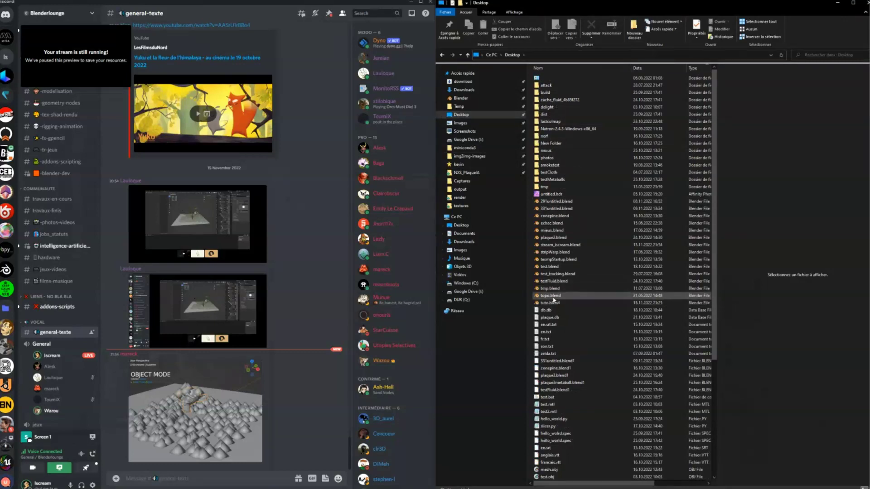
drag(560, 245, 281, 264)
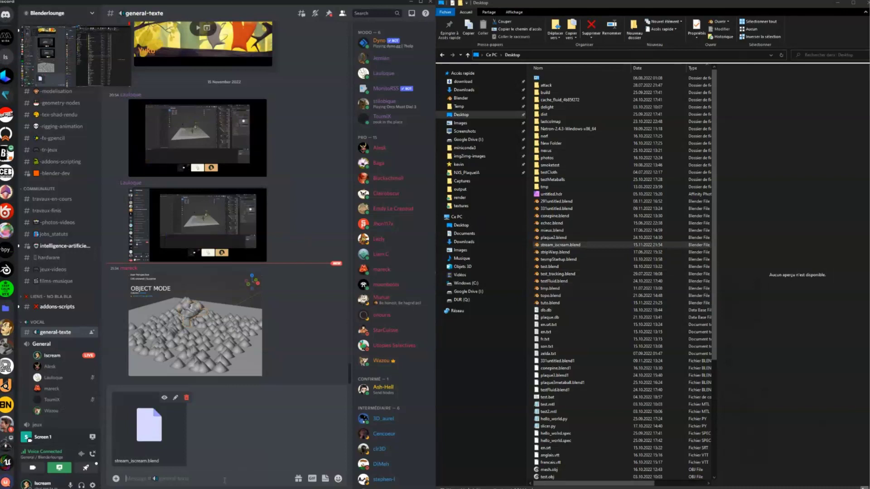
key(Return)
key(alt+Tab)
key(alt+Tab)
key(alt+Tab)
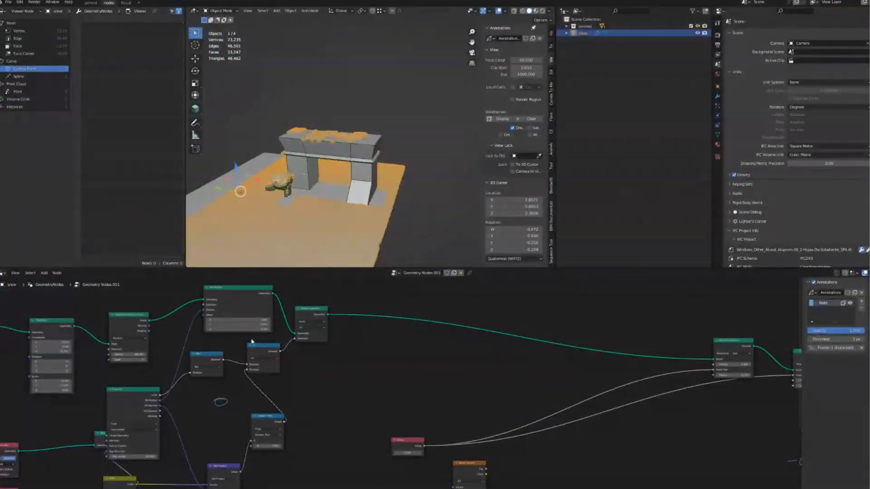
Step: Bring the Group Input node closer to the rest of the node tree
middle_drag(264, 341, 260, 346)
middle_drag(323, 199, 304, 231)
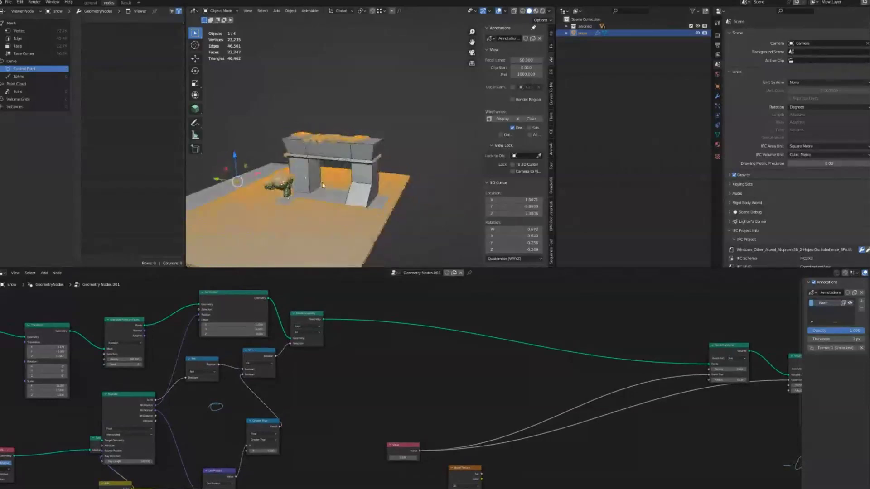
scroll(322, 316, down, 4)
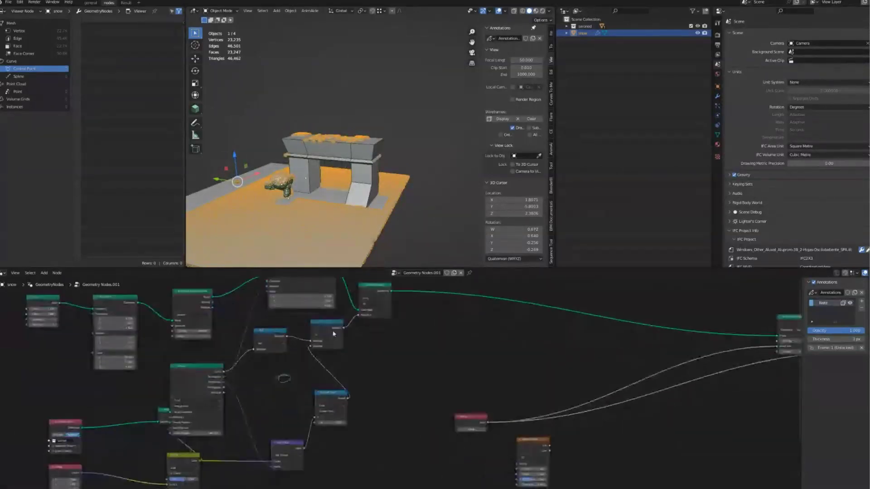
middle_drag(322, 316, 277, 340)
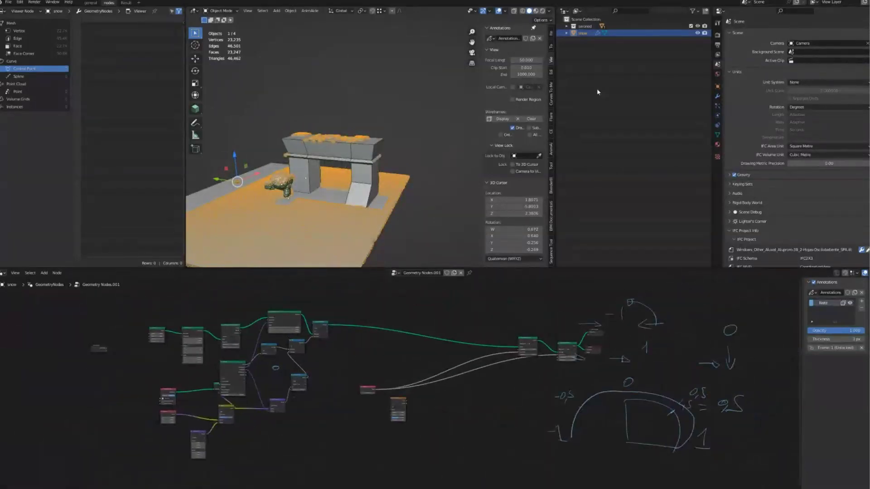
scroll(134, 366, up, 7)
drag(81, 334, 152, 334)
scroll(121, 360, up, 7)
middle_drag(191, 305, 180, 353)
drag(147, 359, 175, 359)
scroll(204, 335, down, 5)
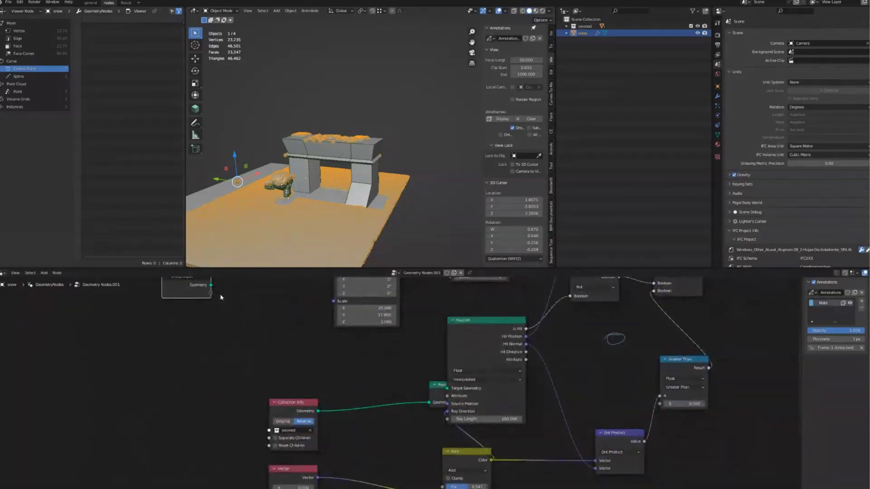
Step: Collapse Realize Instances between Collection Info and Raycast, and raise Collection Info
click(433, 385)
drag(413, 396, 352, 406)
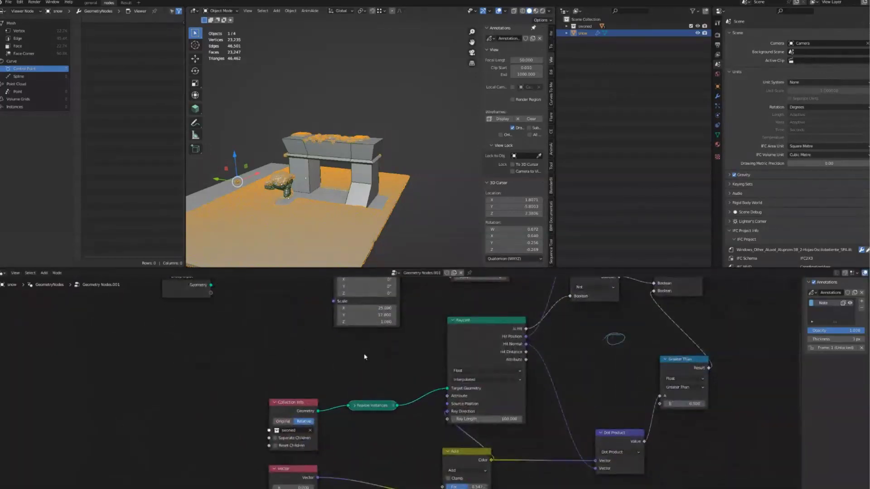
middle_drag(318, 359, 340, 379)
drag(303, 428, 297, 381)
middle_drag(218, 315, 256, 347)
drag(254, 347, 248, 359)
middle_drag(242, 365, 233, 357)
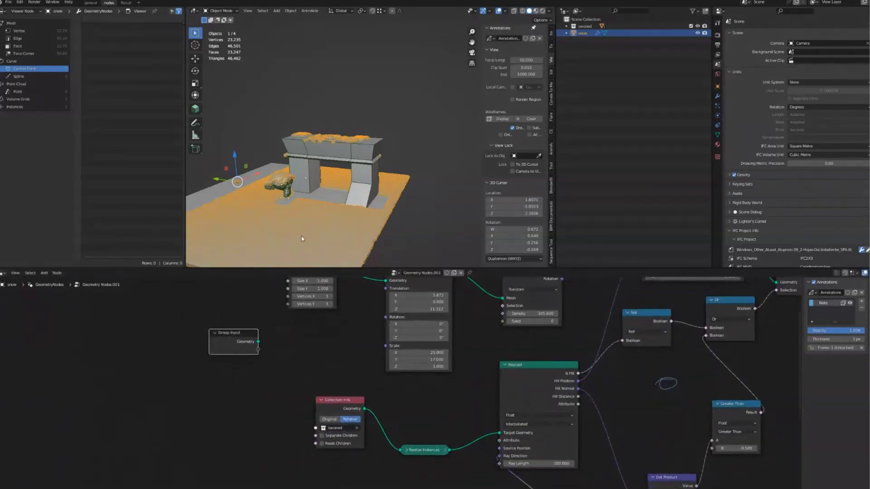
Step: Link Collection Info's Collection socket to Group Input and show the modifier's 'swoned' field
click(314, 429)
drag(315, 428, 234, 352)
click(233, 348)
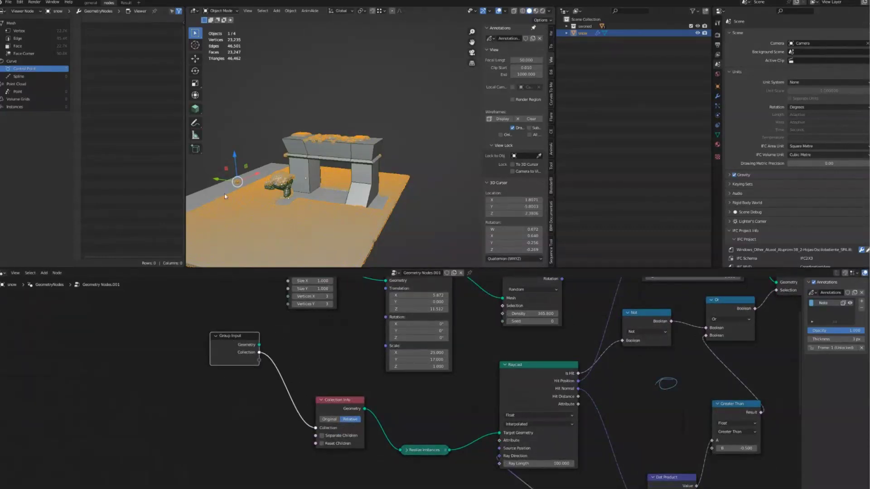
click(715, 102)
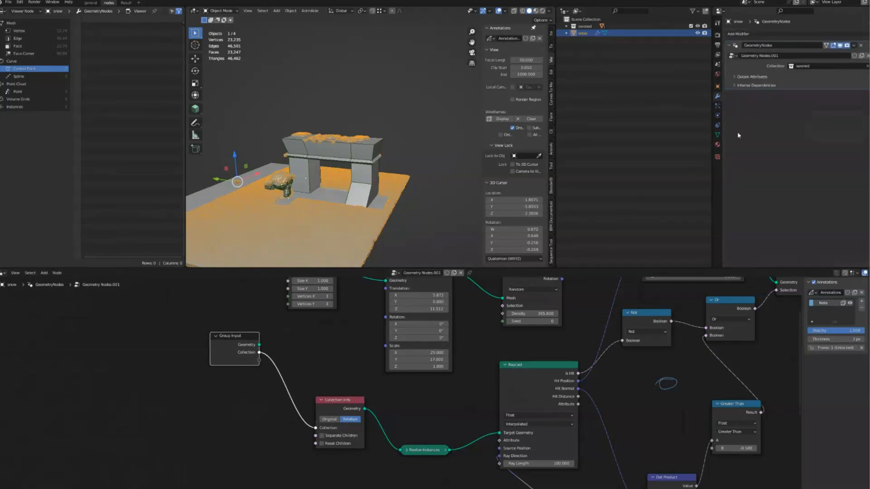
Step: Deselect the snow object in the viewport to see the unhighlighted scattered snow
click(428, 204)
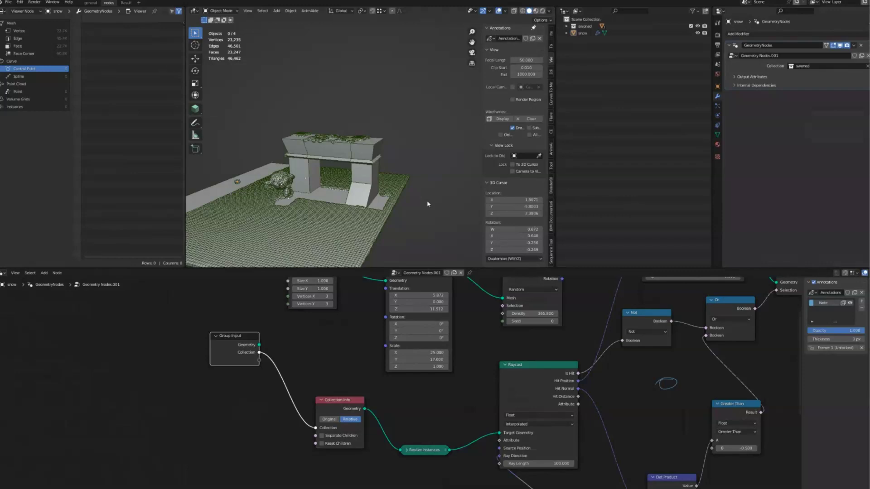
Step: Enlarge the node editor and align Grid, Transform and Distribute Points on Faces in a row
middle_drag(466, 311, 405, 376)
drag(492, 268, 488, 237)
middle_drag(474, 258, 396, 274)
drag(405, 322, 452, 284)
middle_drag(359, 292, 376, 287)
drag(296, 324, 368, 277)
drag(192, 324, 278, 283)
middle_drag(272, 332, 273, 369)
click(311, 284)
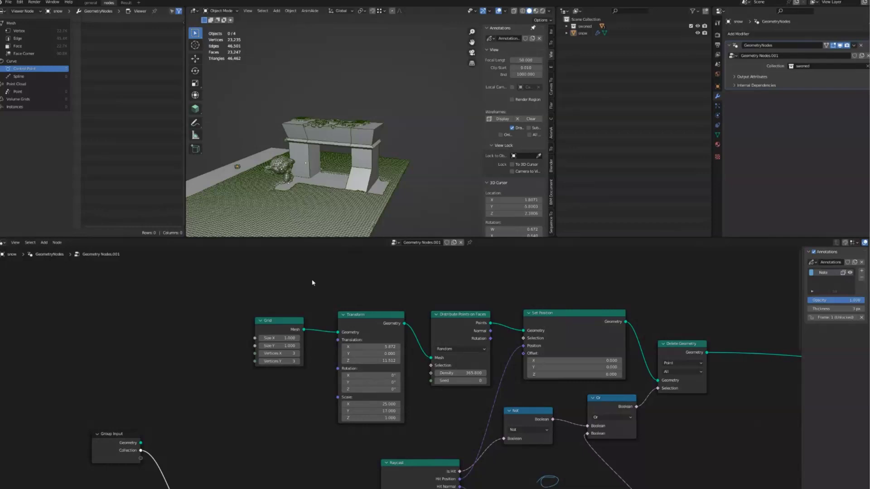
key(ctrl+n)
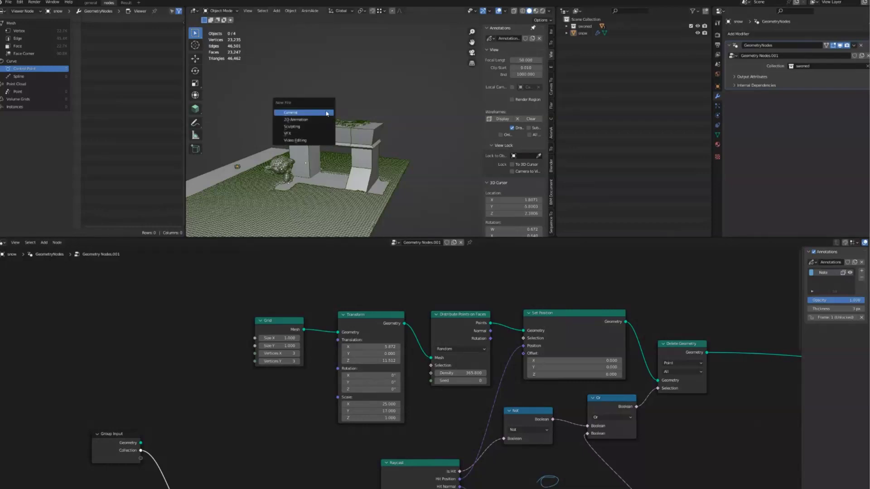
Step: Start a new General file, discarding unsaved changes to the old one
click(307, 114)
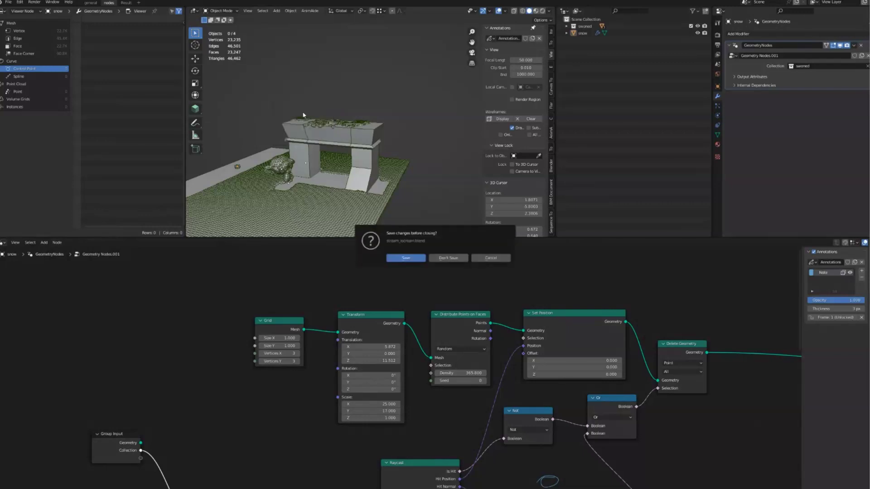
click(448, 258)
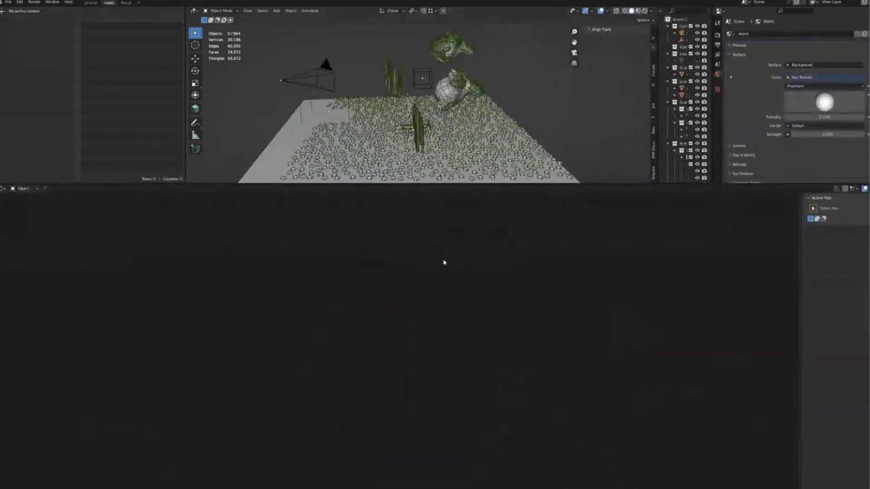
middle_drag(421, 137, 379, 149)
shift+middle_drag(507, 68, 429, 127)
scroll(433, 117, up, 5)
Step: Isolate the 21 fence panels in local view and frame them with View Selected
click(432, 118)
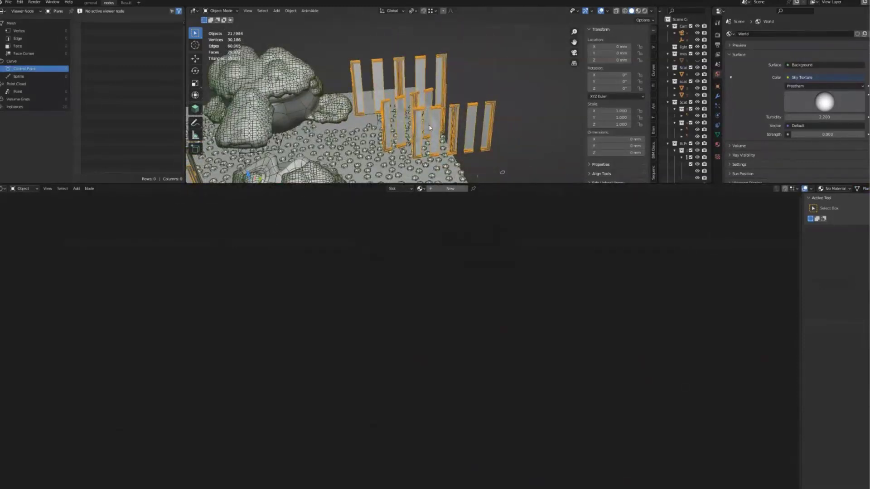
key(KP_Divide)
key(KP_Divide)
key(KP_Divide)
key(grave)
click(493, 151)
scroll(431, 136, up, 6)
shift+middle_drag(493, 95, 324, 183)
scroll(358, 137, up, 3)
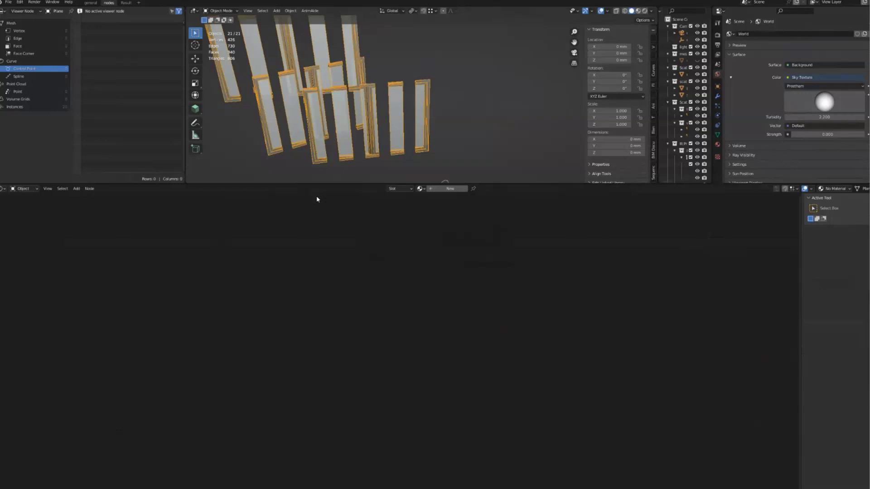
key(alt+Tab)
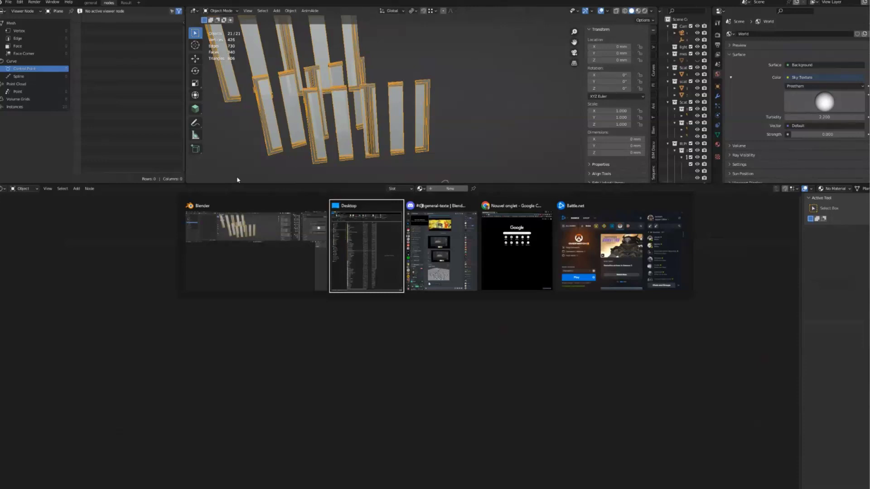
Step: Discard unsaved changes and open stripWarp.blend from the Desktop
key(alt+Tab)
click(491, 115)
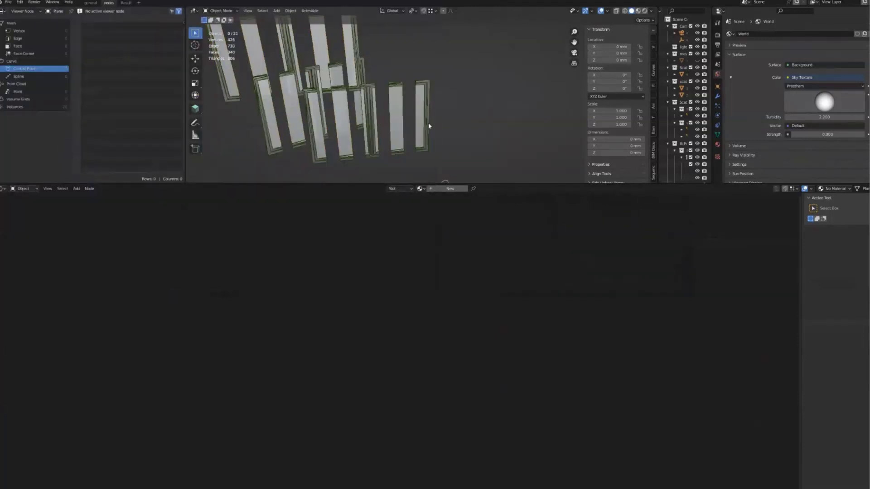
key(ctrl+o)
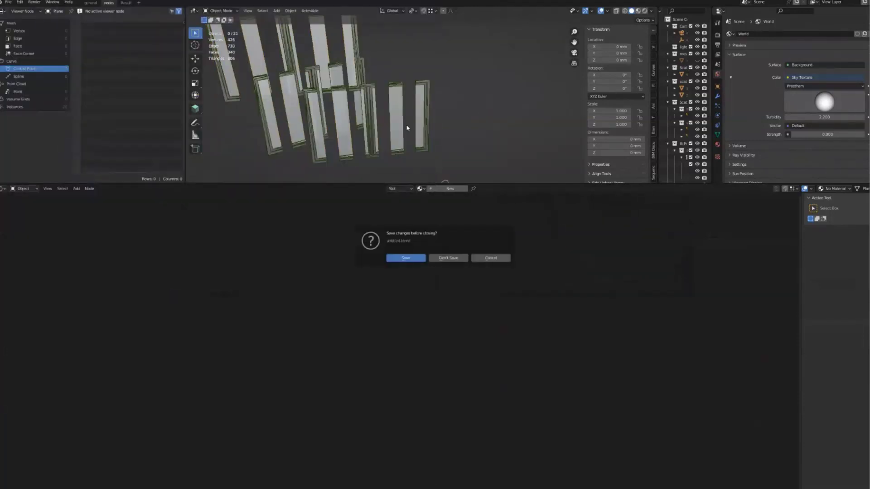
click(450, 257)
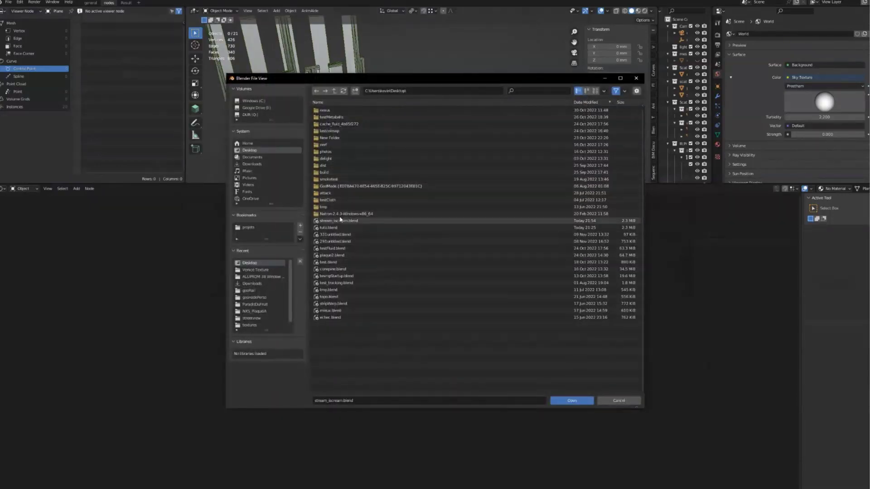
double_click(332, 304)
Step: Enlarge the 3D view, select BezierCircle in the Outliner and enter its Edit Mode
middle_drag(403, 147, 434, 186)
drag(434, 177, 433, 384)
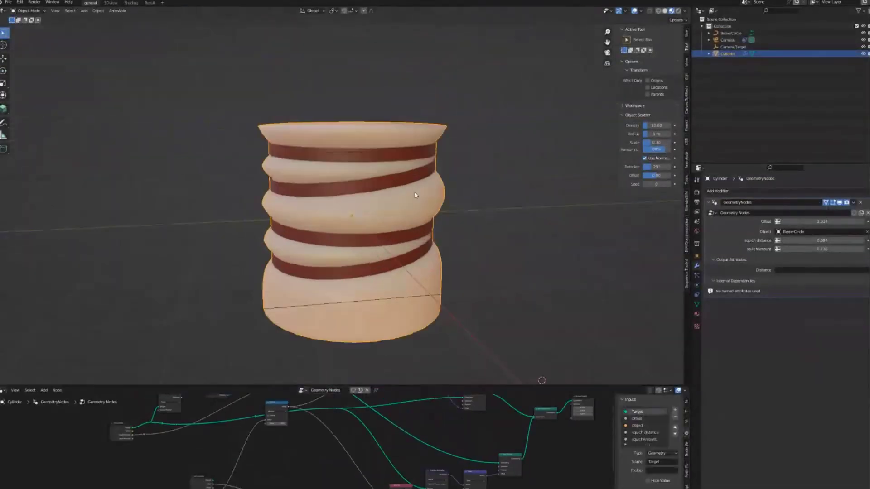
click(439, 237)
click(408, 242)
click(730, 33)
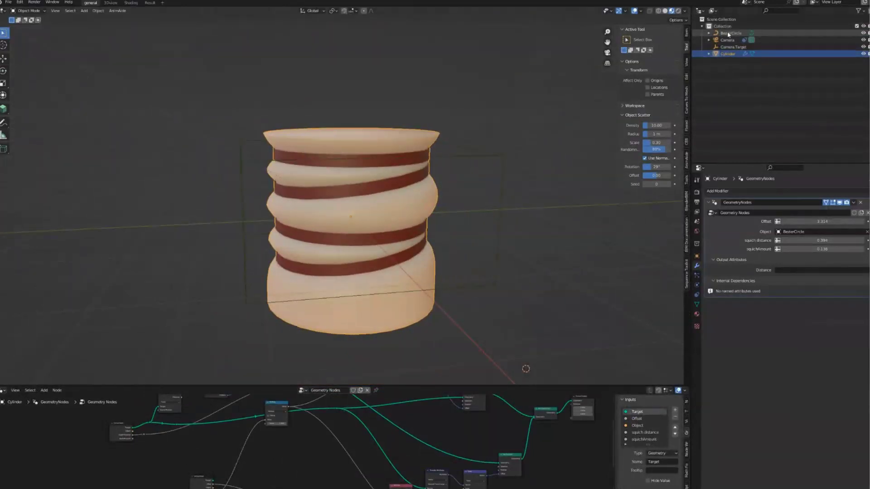
key(Tab)
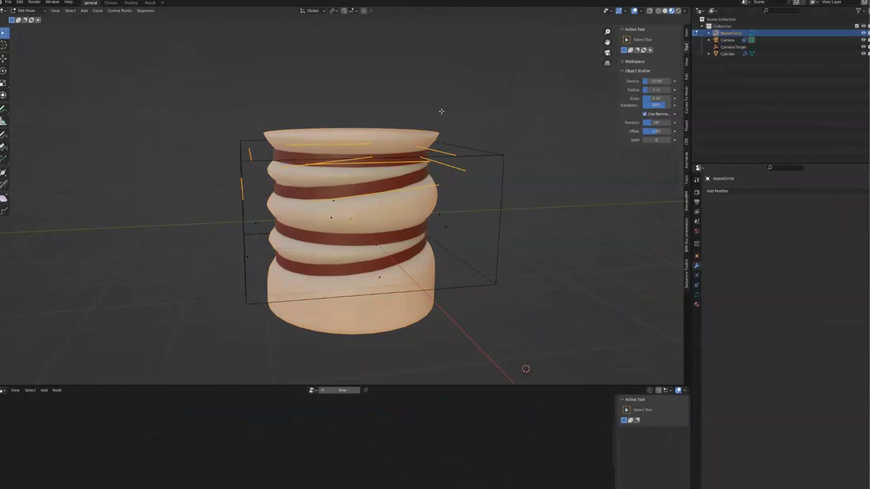
Step: Grab and reposition the BezierCircle points three times around the cylinder
middle_drag(441, 111, 303, 183)
key(g)
click(365, 183)
middle_drag(365, 182, 314, 200)
key(g)
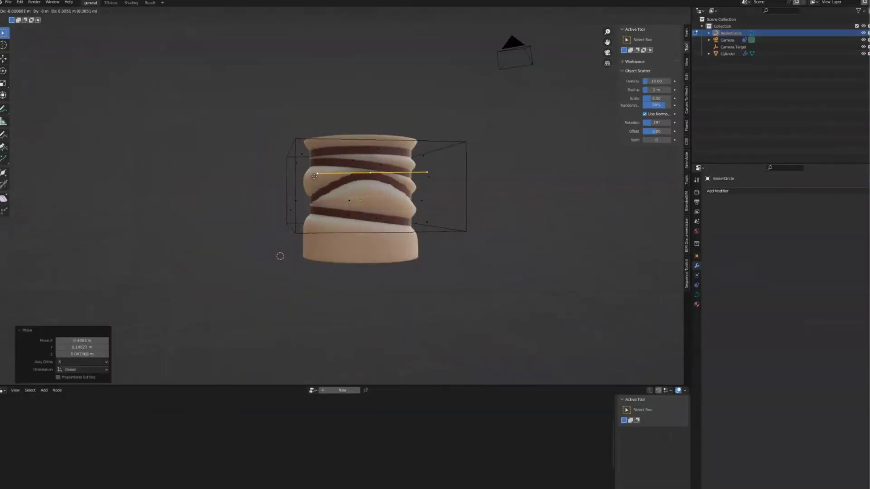
click(317, 174)
scroll(368, 154, up, 6)
shift+middle_drag(369, 154, 357, 185)
key(g)
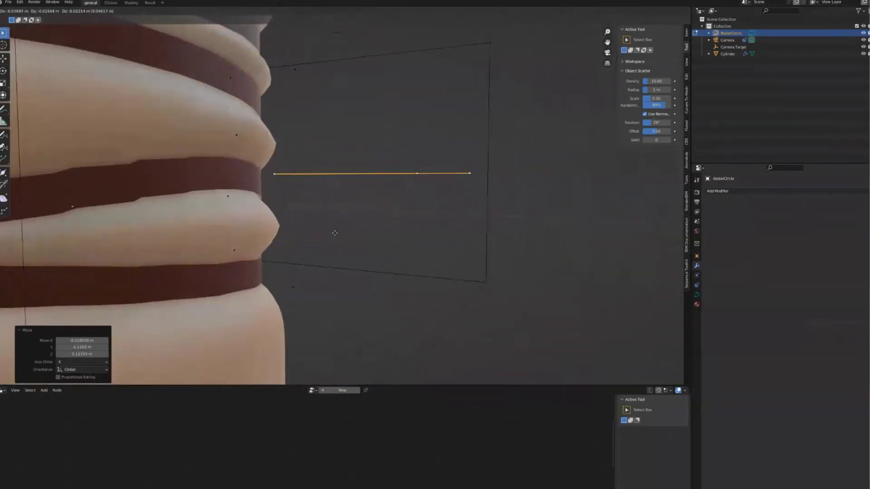
click(337, 221)
Step: Move the curve beside the cylinder to tilt the stripes, then return to Object Mode and select the cylinder
scroll(314, 159, down, 8)
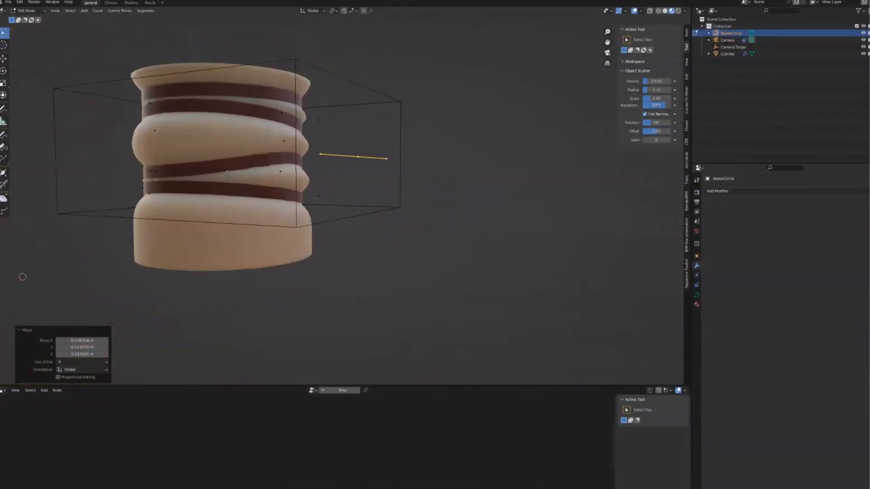
scroll(294, 168, up, 3)
key(g)
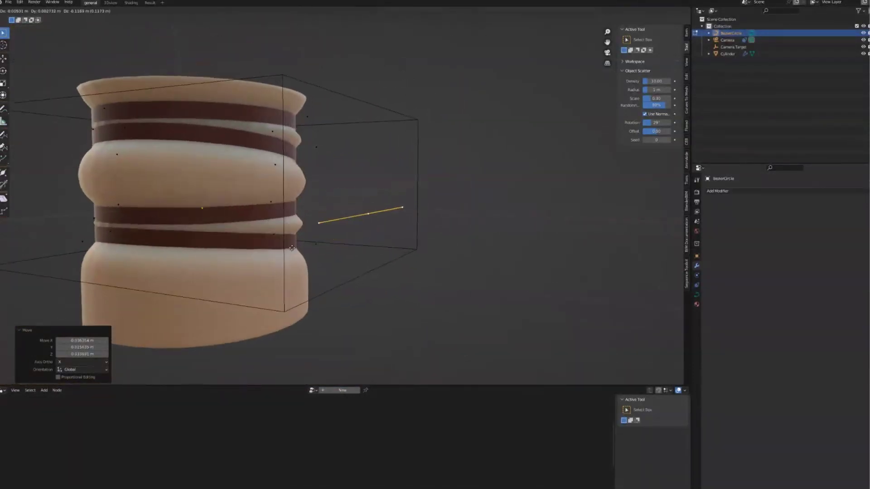
click(302, 171)
key(Tab)
mouse_move(302, 171)
middle_down()
mouse_move(307, 154)
mouse_move(388, 208)
mouse_move(277, 211)
mouse_move(302, 182)
middle_up()
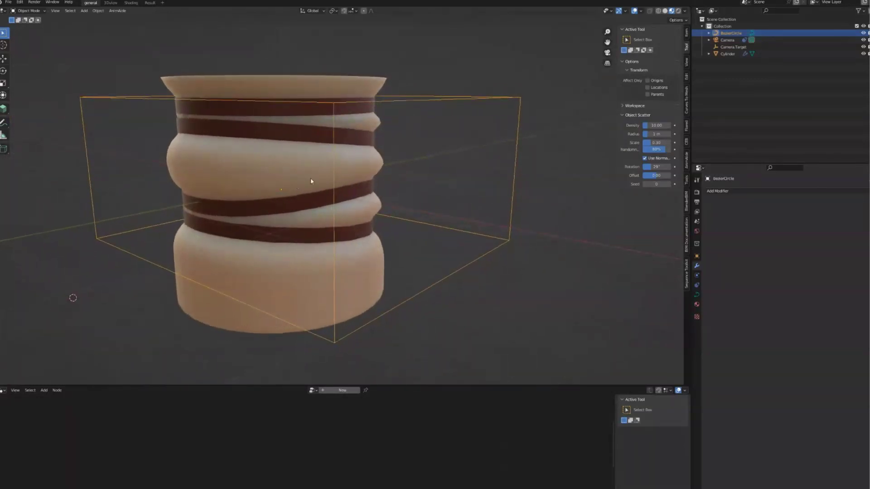
click(361, 259)
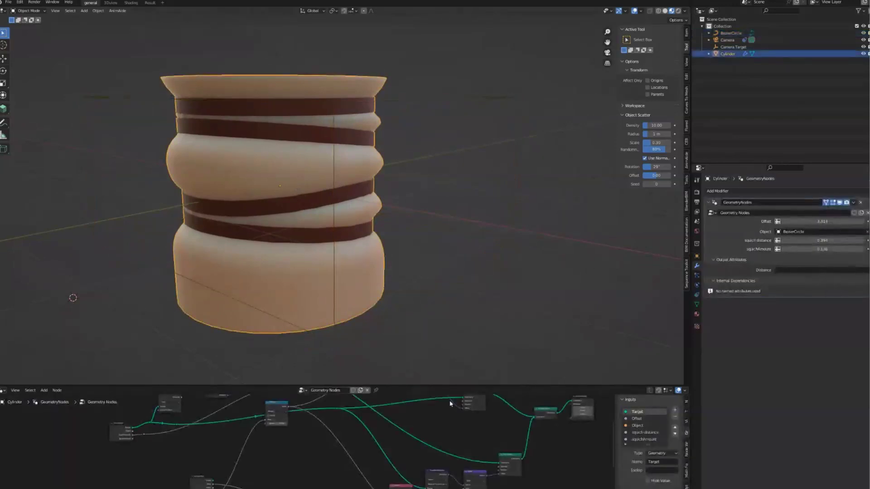
Step: Enlarge the node editor to show the cylinder's full Geometry Nodes tree, then give the 3D view back some room
drag(436, 386, 436, 186)
scroll(422, 250, up, 3)
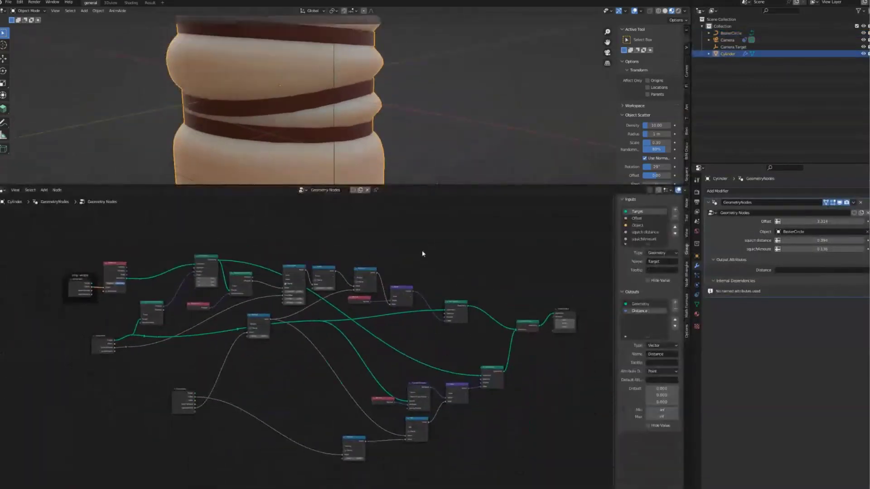
scroll(405, 243, up, 2)
middle_drag(397, 251, 403, 233)
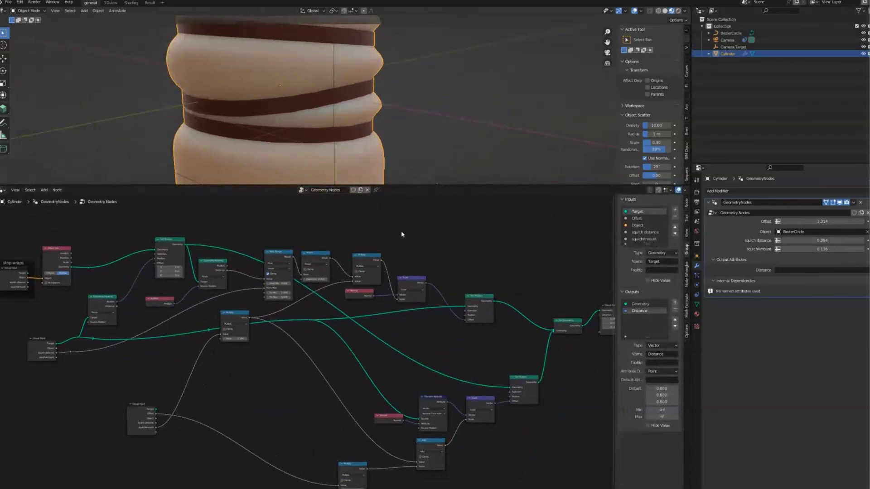
scroll(401, 233, down, 2)
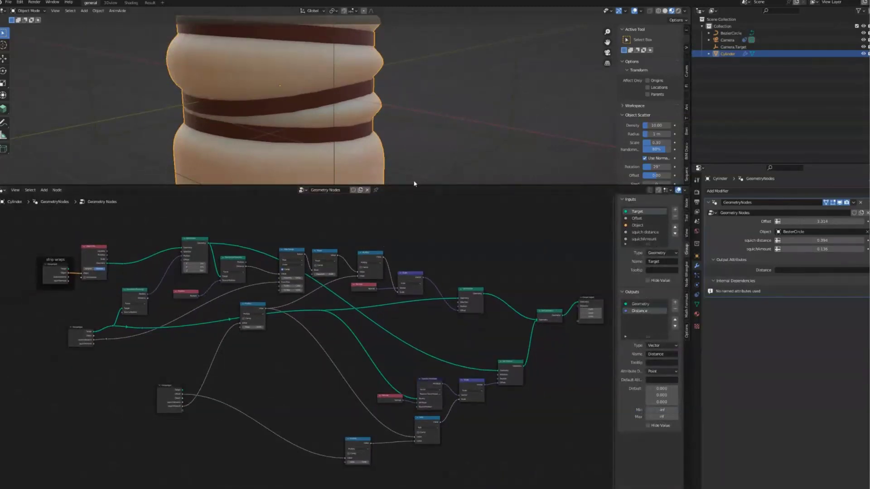
drag(415, 184, 410, 243)
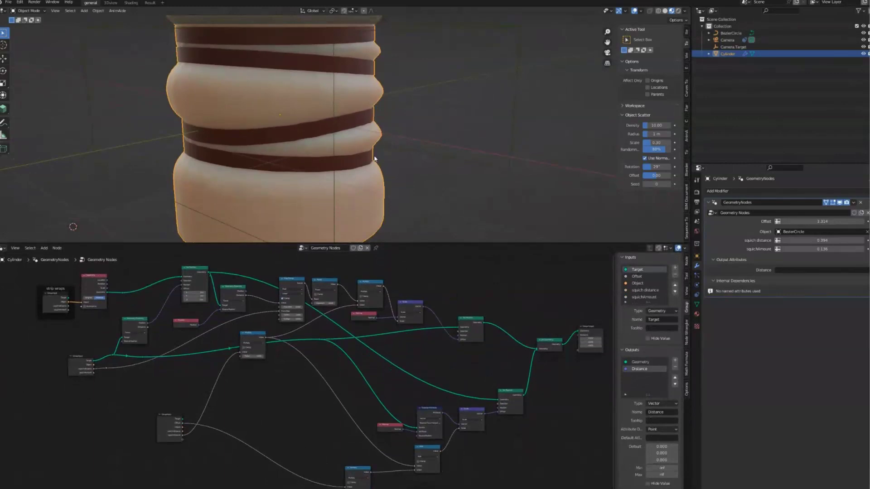
click(394, 156)
key(ctrl+z)
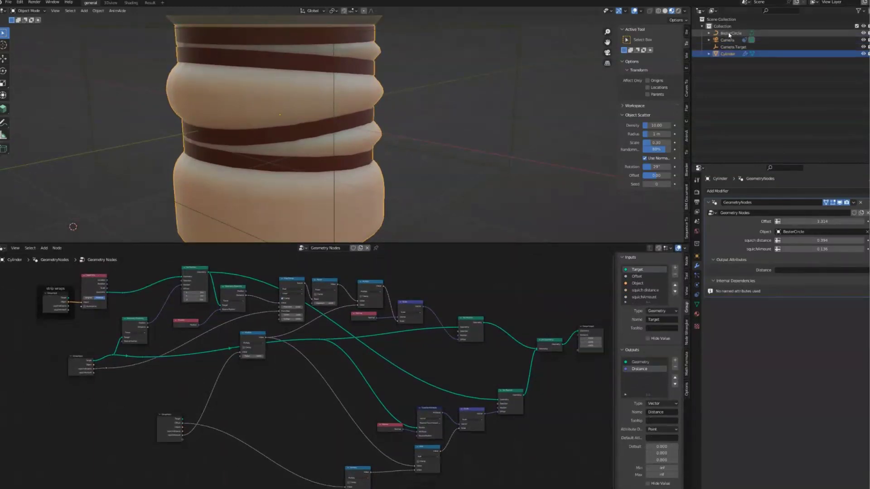
Step: Select the BezierCircle, inspect its curve points in Edit Mode, then return to Object Mode
click(729, 34)
key(Tab)
middle_drag(398, 134, 352, 156)
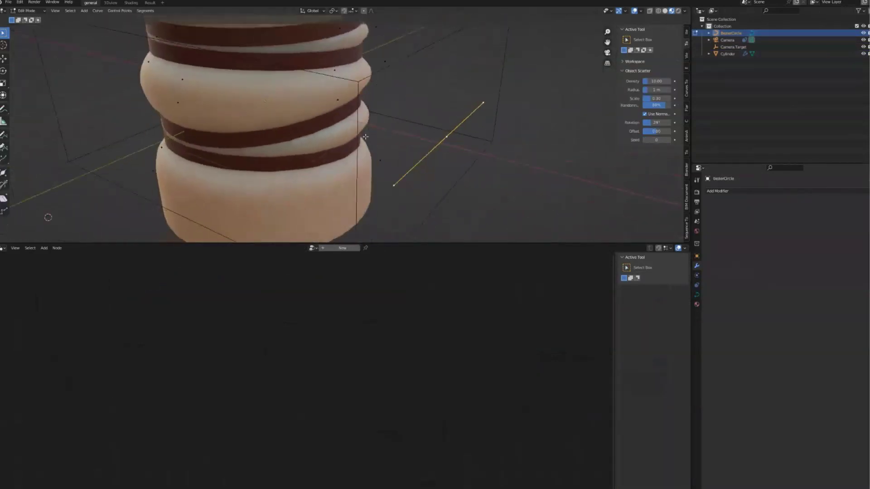
scroll(354, 136, down, 2)
shift+middle_drag(353, 126, 392, 192)
key(shift+alt+z)
key(shift+alt+z)
key(Tab)
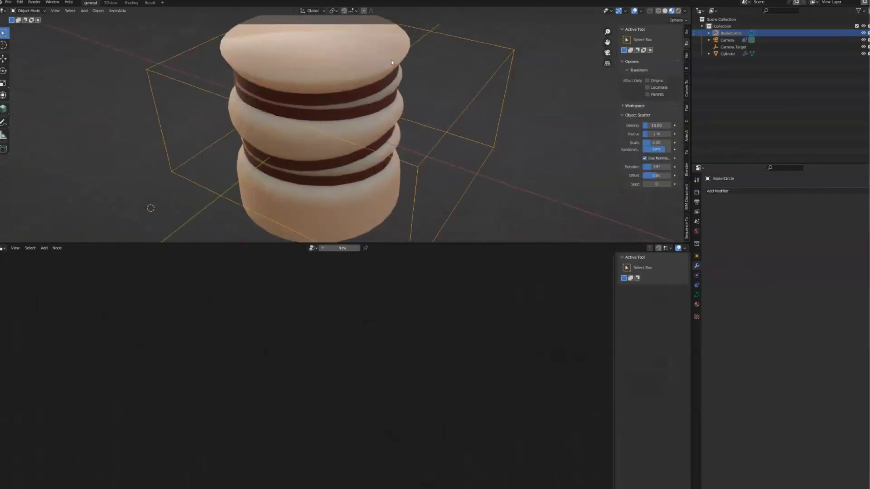
middle_drag(392, 62, 379, 121)
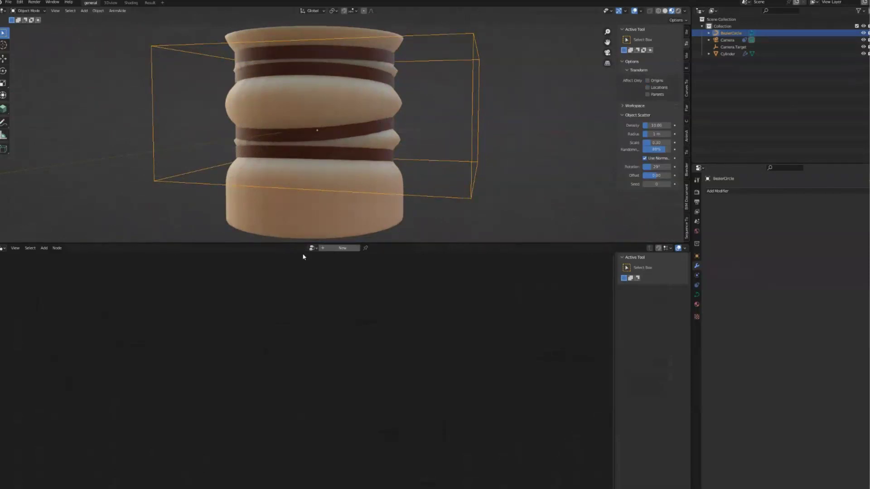
Step: Sketch freehand annotation scribbles and an arrow in the scene
shift+middle_drag(306, 76, 266, 439)
mouse_move(153, 180)
mouse_down()
mouse_move(246, 81)
mouse_move(300, 125)
mouse_move(376, 101)
mouse_move(447, 47)
mouse_up()
mouse_move(319, 137)
mouse_down()
mouse_move(334, 131)
mouse_move(321, 200)
mouse_move(292, 191)
mouse_up()
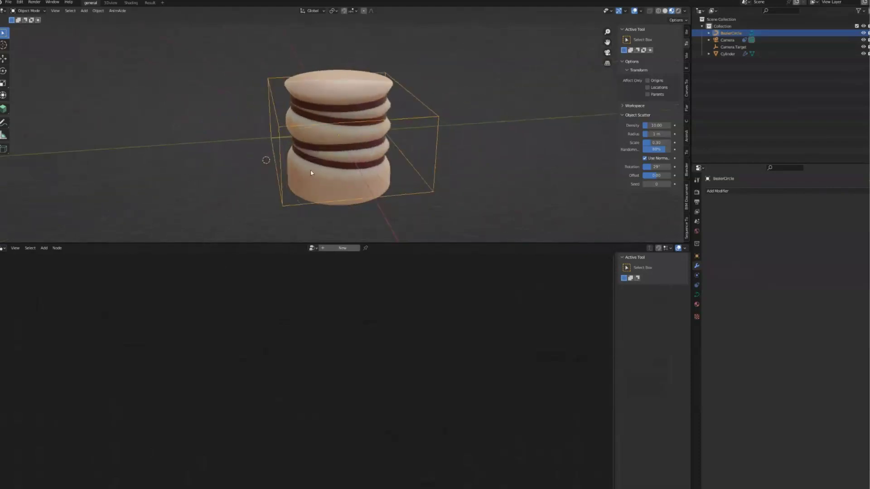
scroll(311, 172, up, 2)
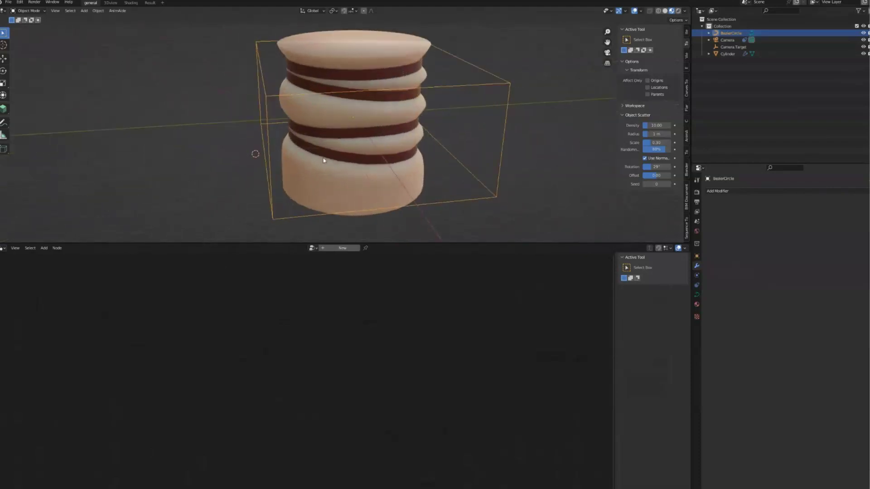
Step: Move the BezierCircle slightly so the cylinder's stripes become tilted spiralling bands
key(g)
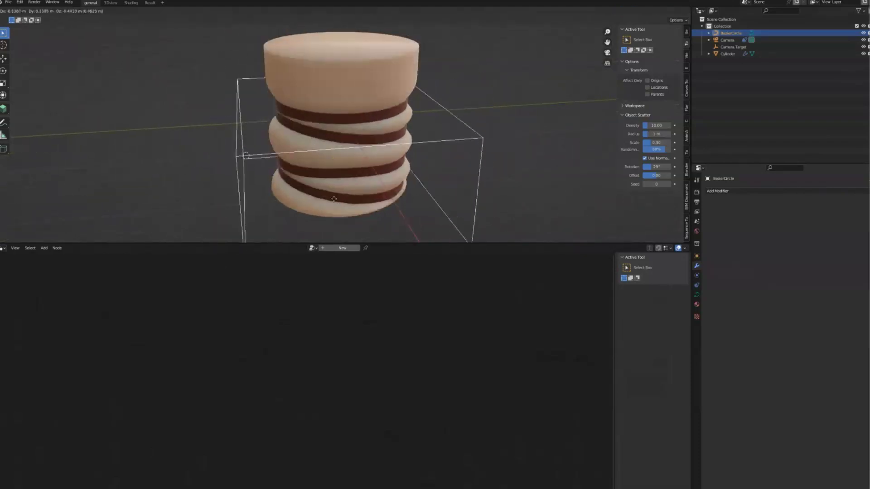
click(305, 189)
middle_drag(305, 189, 301, 145)
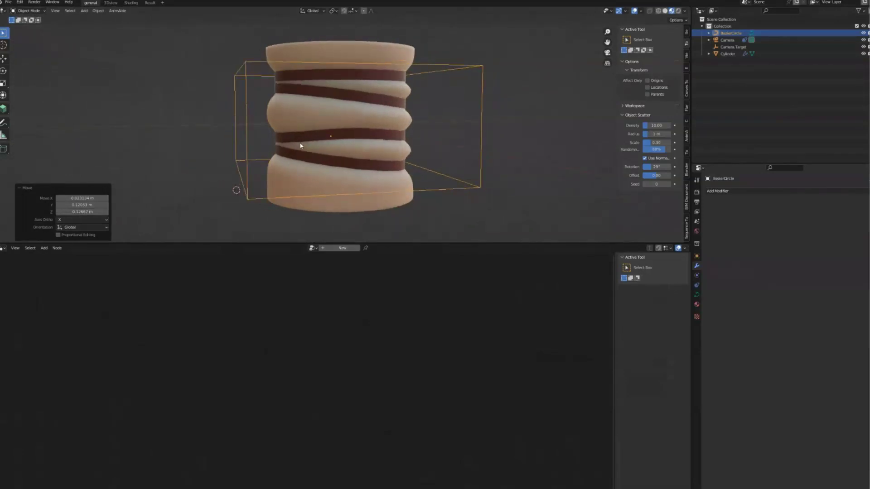
mouse_move(300, 145)
middle_down()
mouse_move(311, 149)
mouse_move(300, 151)
middle_up()
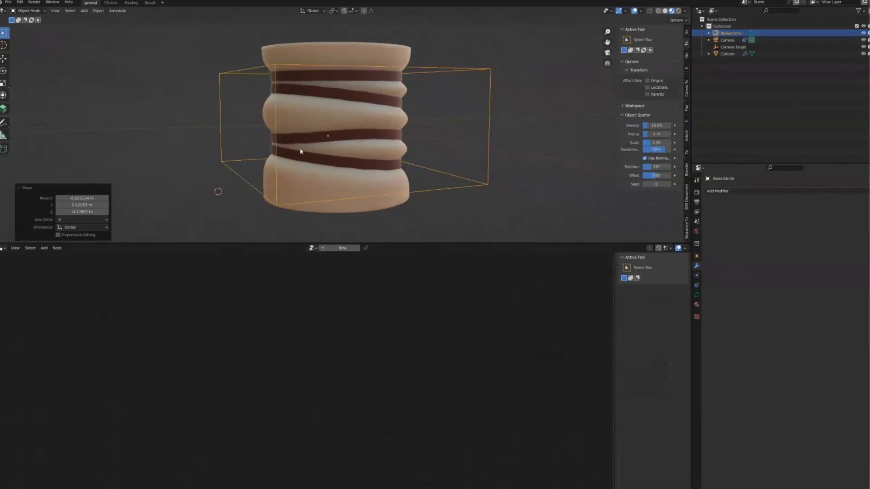
middle_drag(305, 138, 291, 120)
click(8, 3)
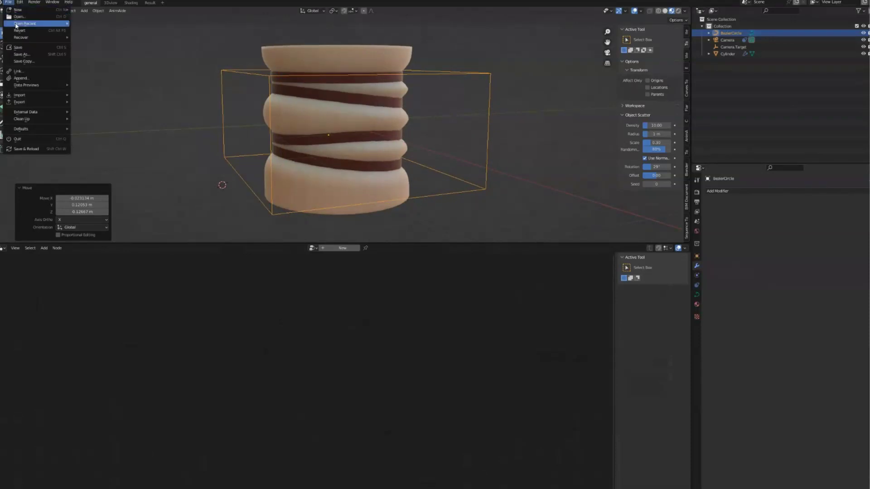
Step: Start a new General file with Ctrl+N, bringing up the save-changes prompt
mouse_move(19, 24)
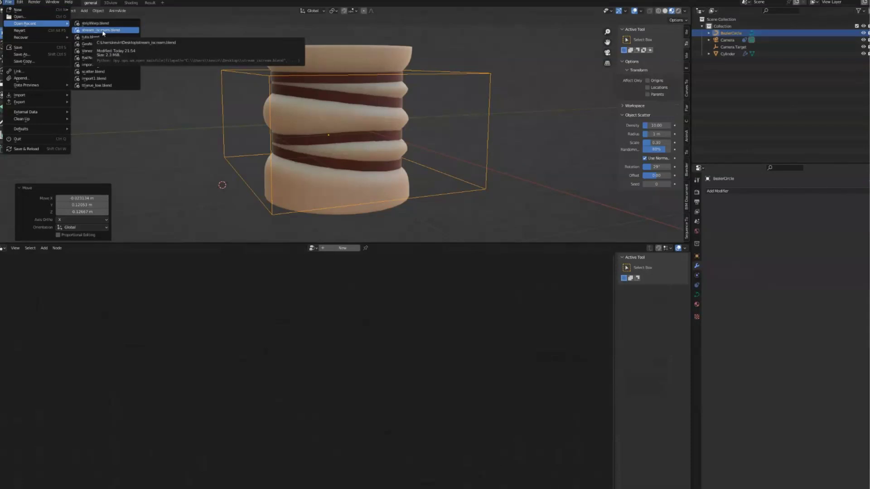
click(180, 150)
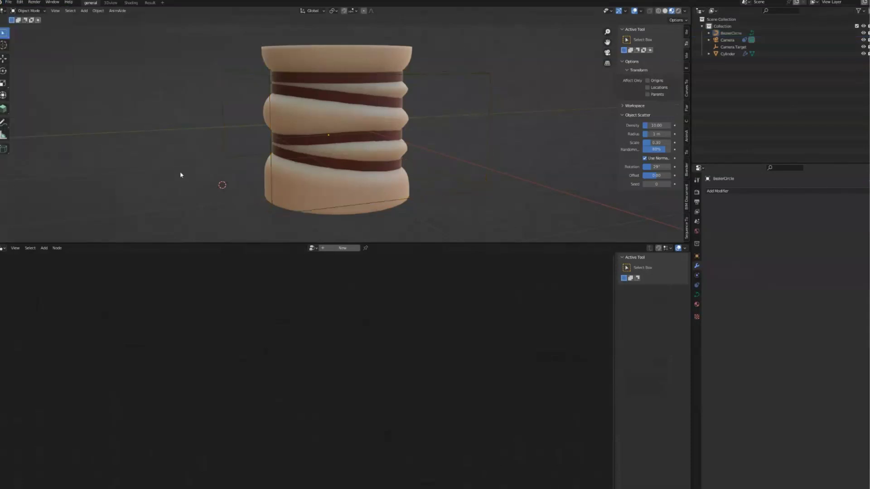
key(ctrl+n)
click(203, 184)
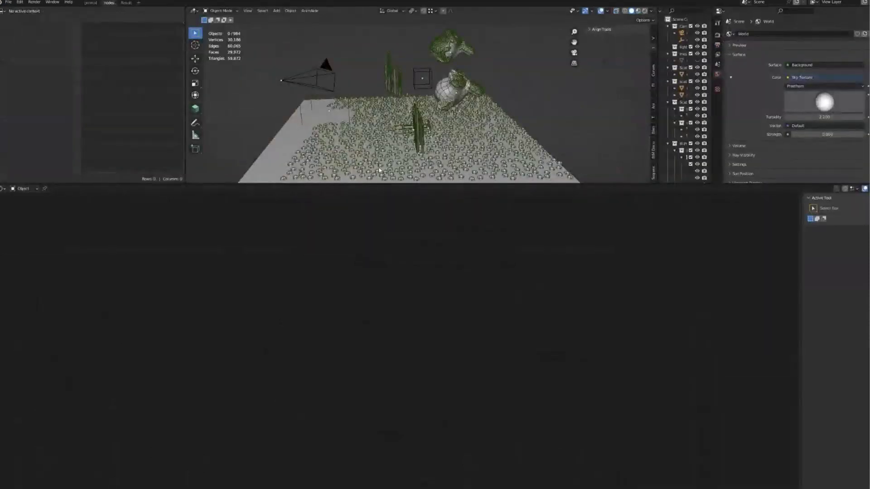
Step: Select the plank objects in the grass scene and toggle local view on them
middle_drag(380, 171, 512, 113)
shift+middle_drag(512, 113, 390, 123)
scroll(407, 131, up, 4)
click(407, 130)
scroll(390, 122, up, 2)
middle_drag(429, 83, 242, 139)
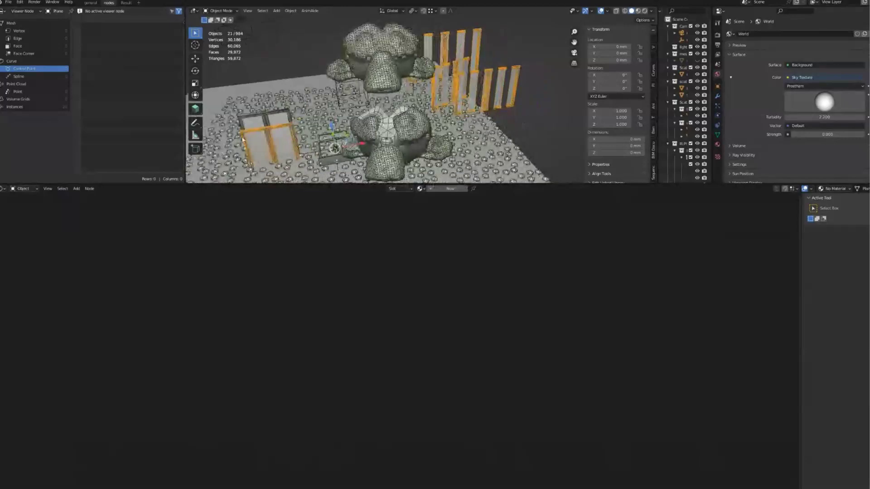
middle_drag(344, 131, 433, 63)
key(slash)
key(slash)
key(Tab)
click(435, 60)
key(Tab)
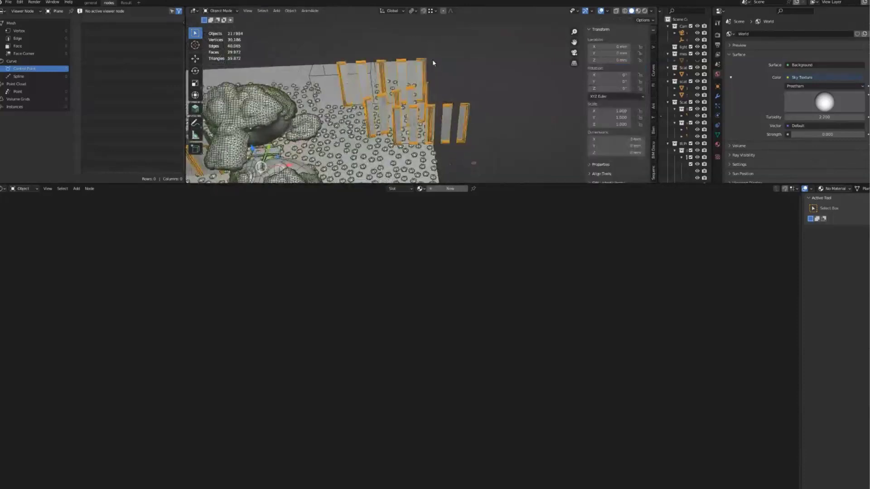
Step: Select the end control point of the fence's BezierCurve in Edit Mode and maximize the 3D view
click(358, 107)
key(Tab)
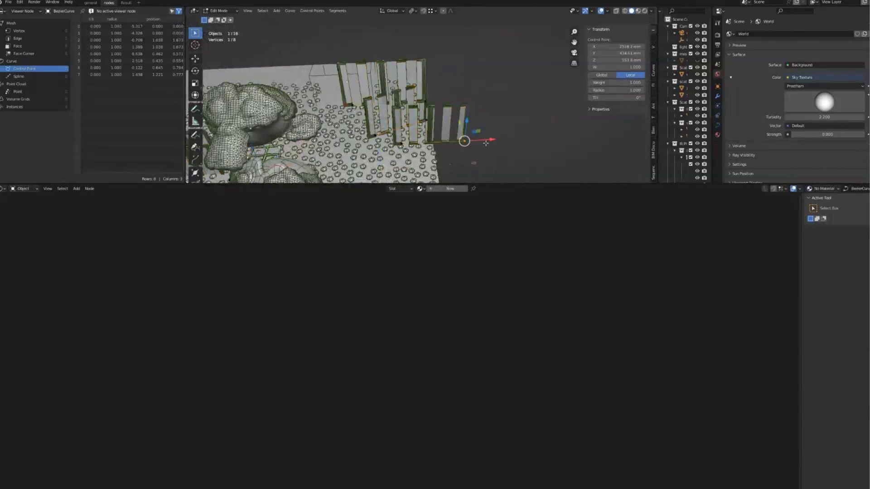
click(472, 146)
mouse_move(426, 140)
middle_down()
mouse_move(447, 150)
mouse_move(452, 137)
mouse_move(442, 136)
middle_up()
scroll(448, 153, up, 5)
key(ctrl+alt+space)
middle_drag(459, 179, 425, 189)
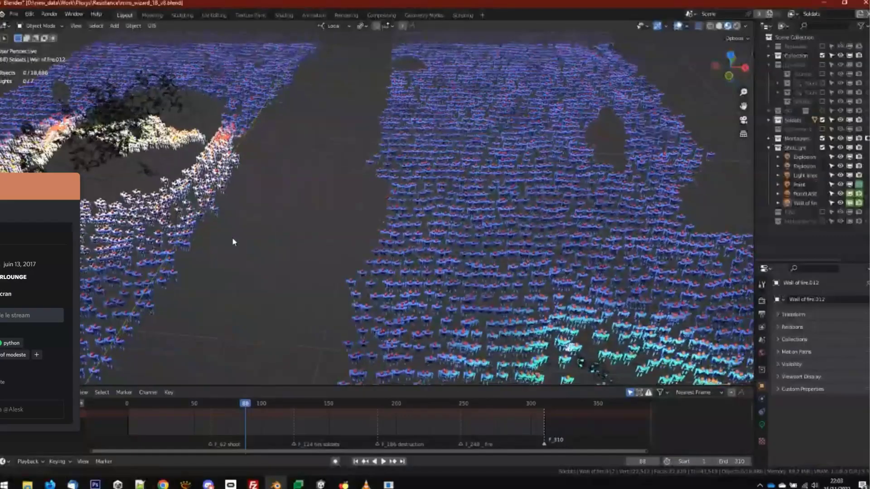
Step: Scrub and play the crowd animation around frames 62–76, switching to the camera view
middle_drag(233, 242, 253, 234)
drag(186, 406, 212, 406)
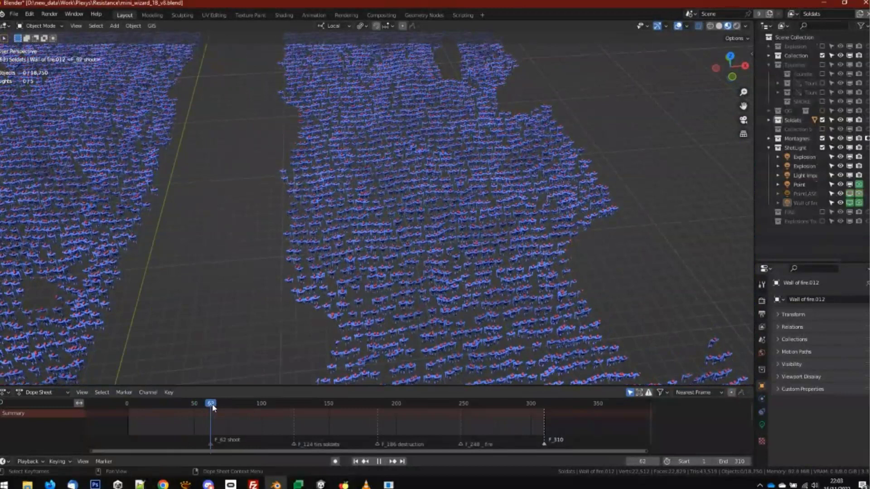
key(space)
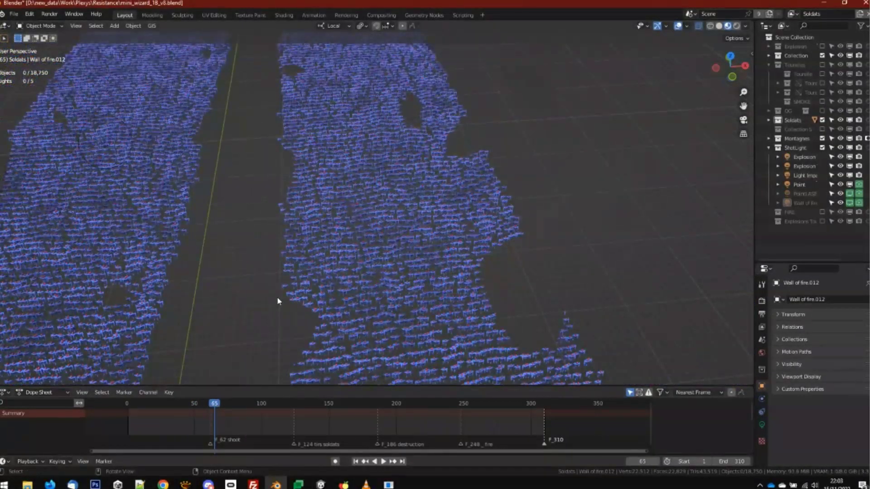
click(220, 405)
key(space)
mouse_move(220, 404)
mouse_down()
mouse_move(207, 406)
mouse_move(221, 408)
mouse_up()
key(space)
key(KP_0)
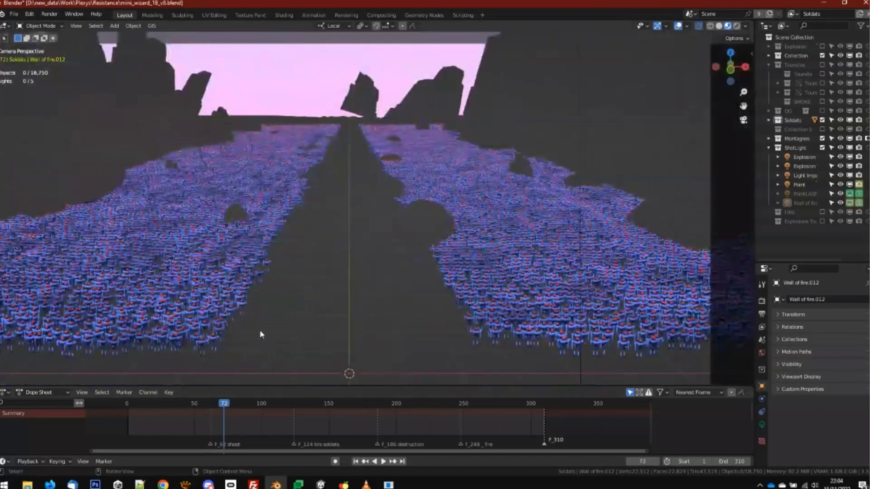
key(space)
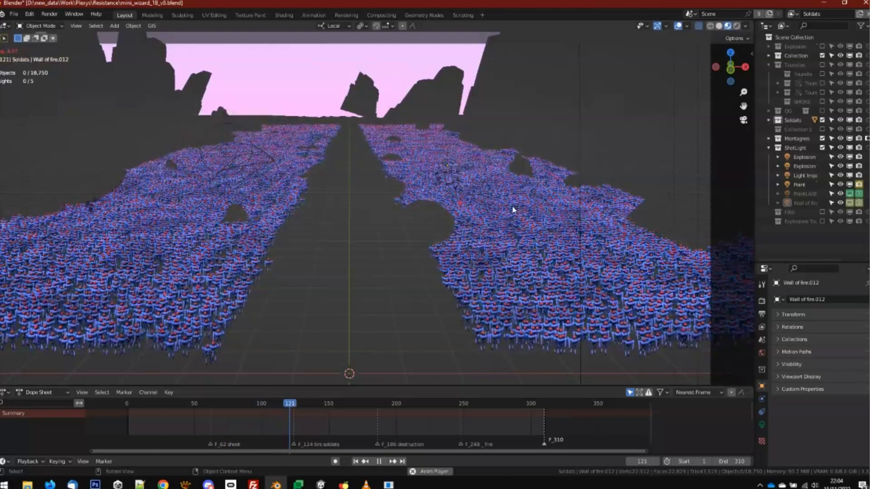
key(space)
click(229, 403)
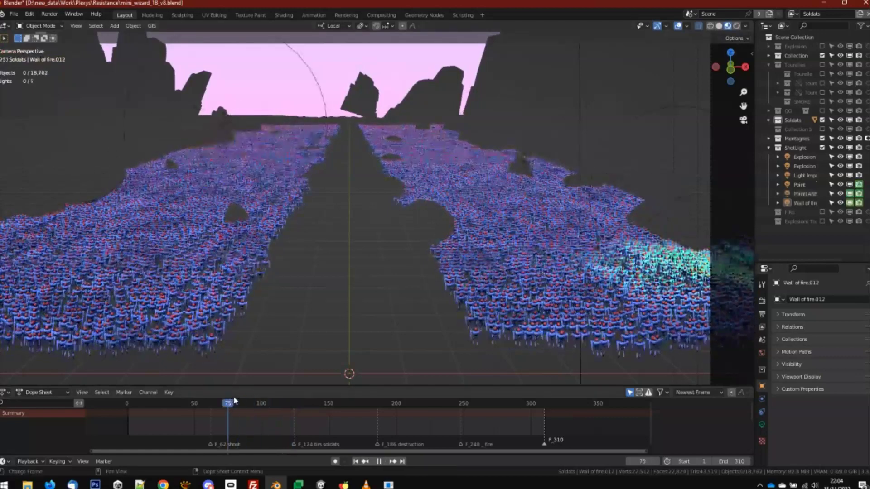
key(space)
key(space)
Step: Orbit to a steeper view and scrub the animation through frames 92–109, ending near frame 104
shift+middle_drag(600, 237, 394, 271)
scroll(509, 256, up, 2)
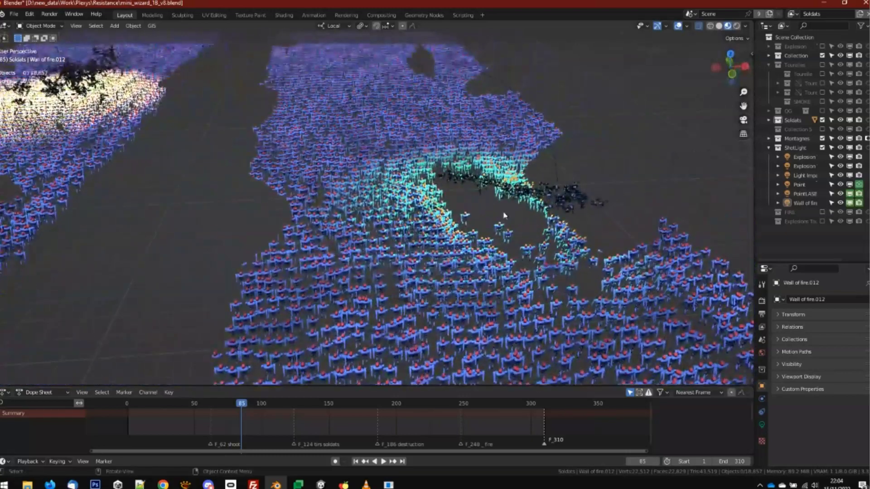
key(space)
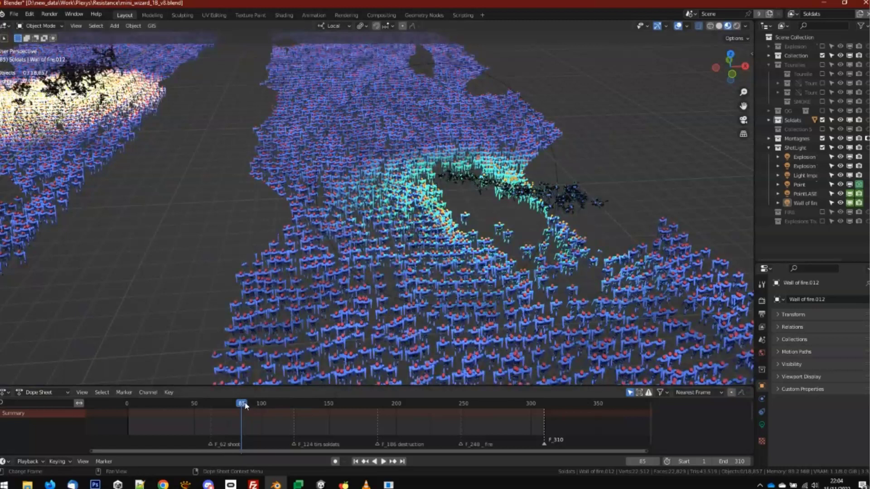
drag(253, 404, 262, 405)
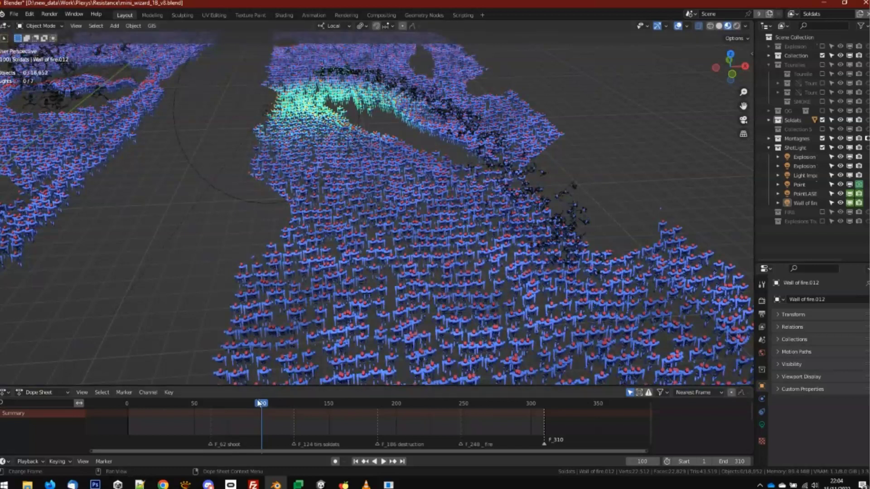
drag(266, 404, 269, 404)
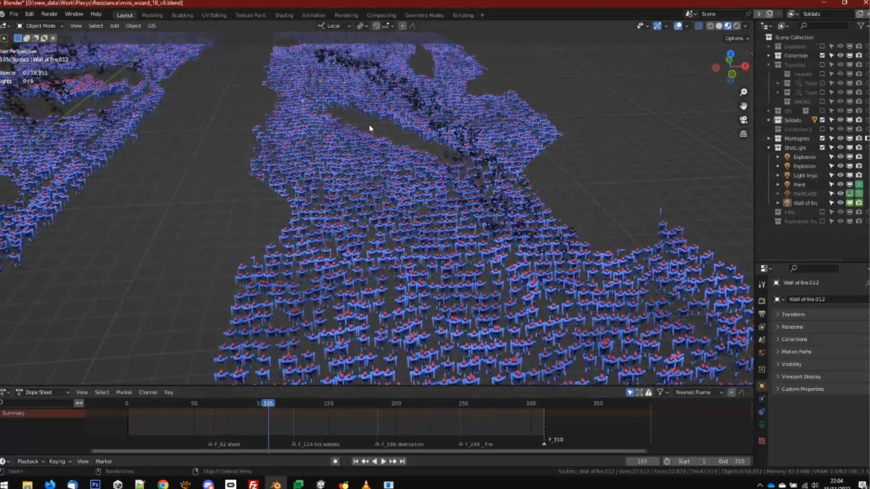
key(space)
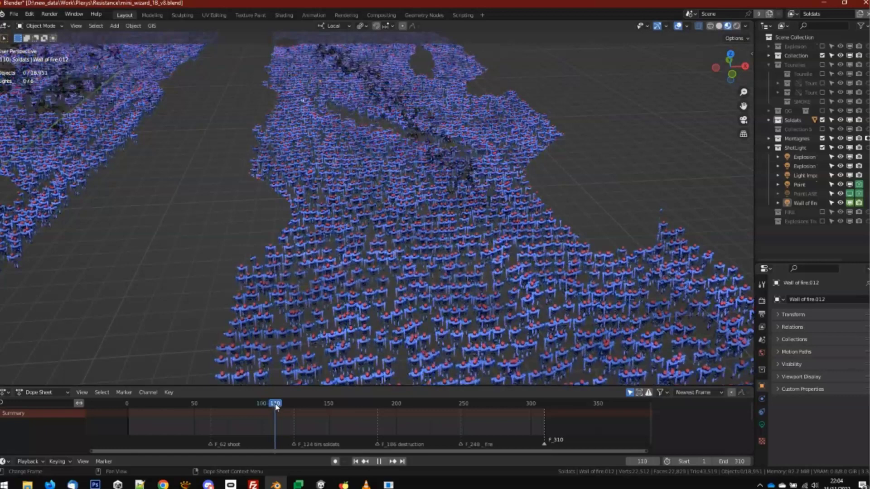
drag(278, 404, 263, 404)
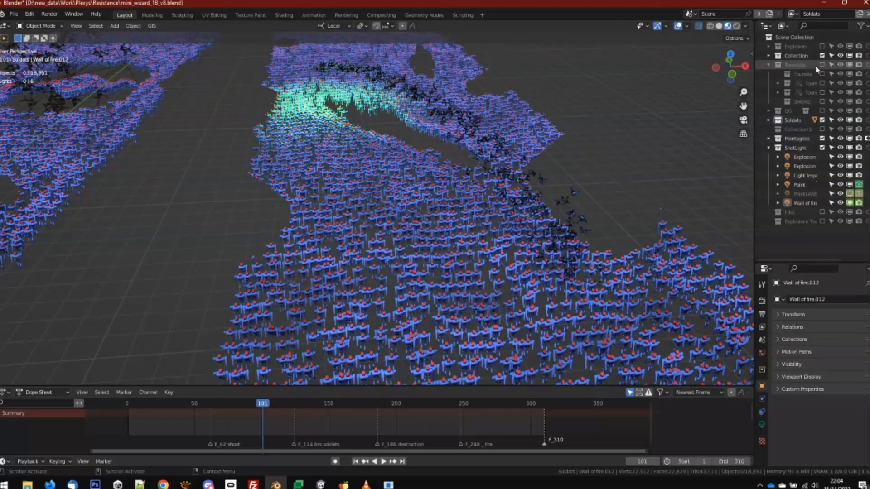
Step: Include the Obstacles collection in the Outliner and select the Obstacle object
click(769, 56)
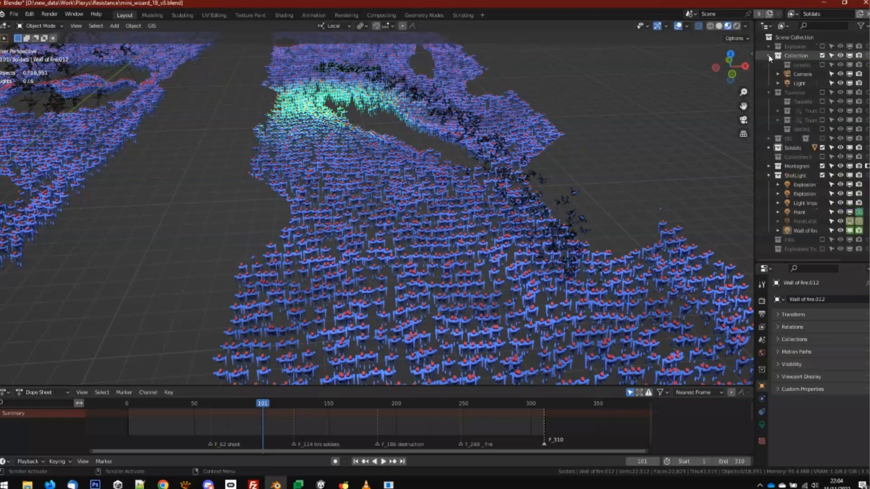
click(768, 56)
click(768, 120)
click(778, 148)
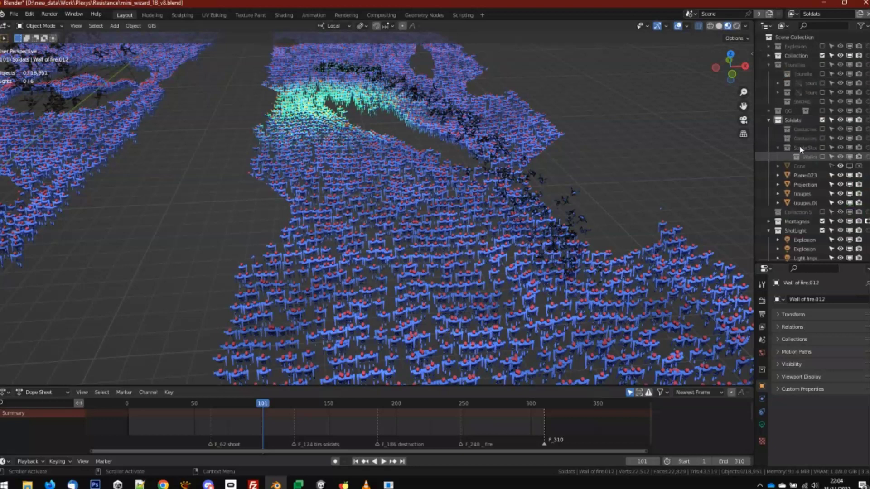
click(822, 138)
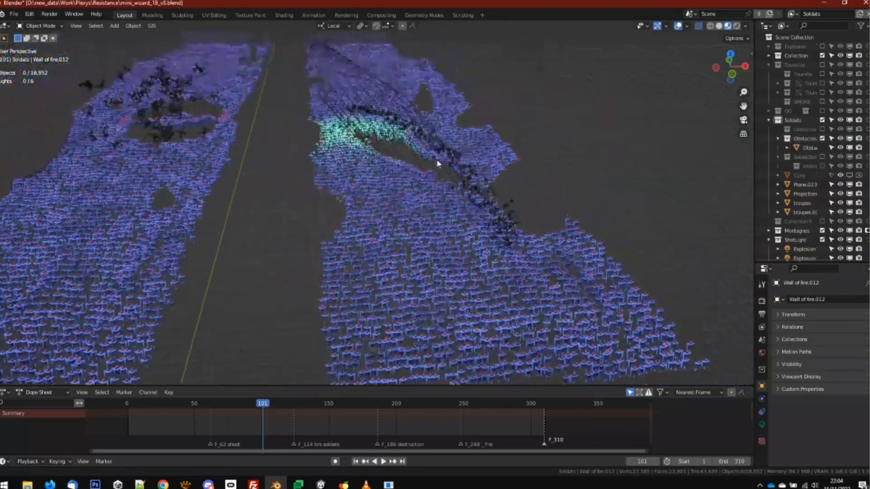
click(338, 68)
Step: Scrub and play the animation between frames 75 and 91, then view it through the camera
drag(260, 407, 279, 393)
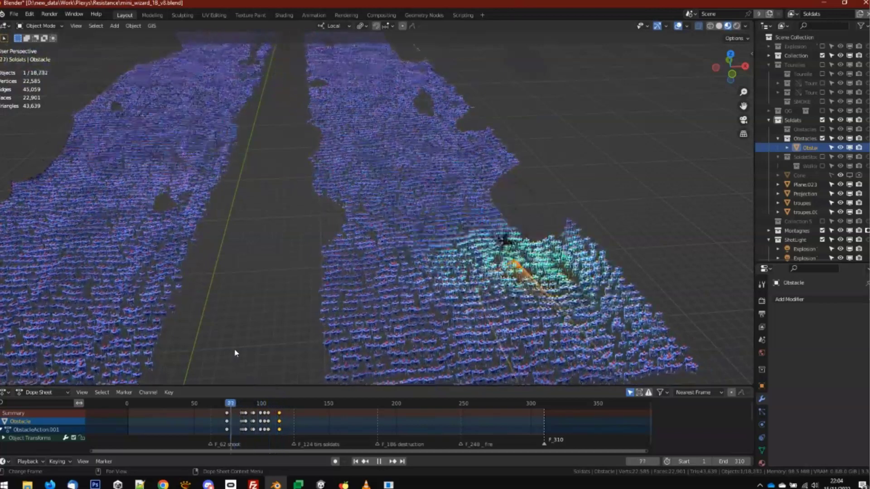
drag(232, 406, 247, 404)
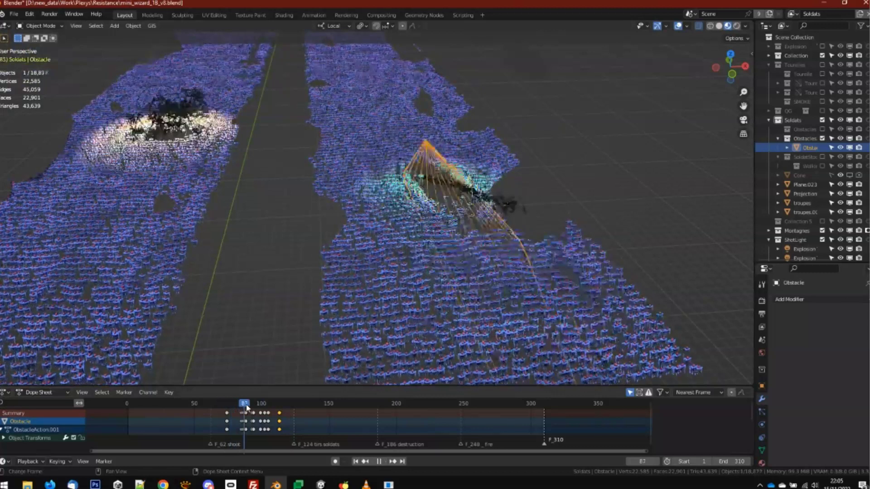
key(space)
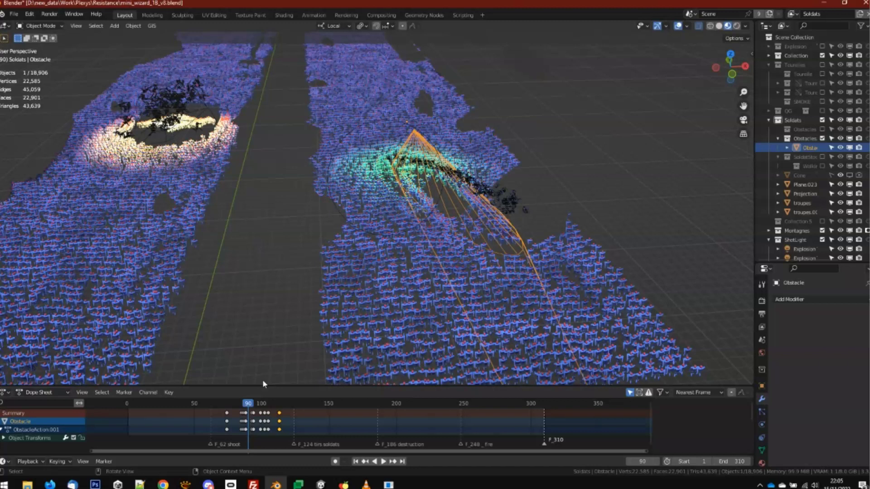
key(space)
drag(270, 409, 235, 408)
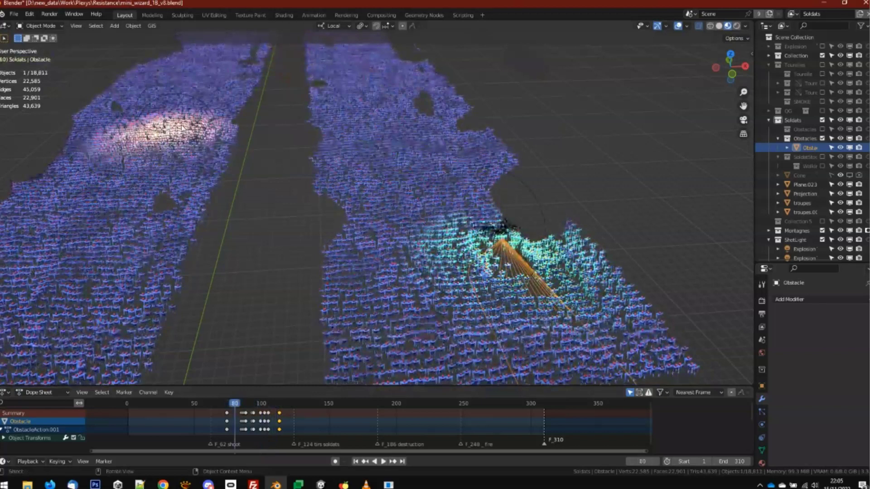
click(245, 405)
key(space)
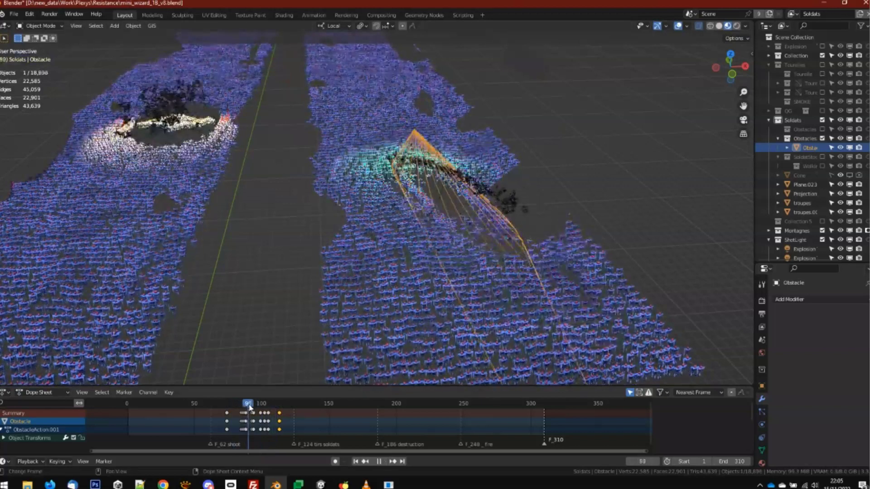
key(space)
middle_drag(227, 220, 255, 213)
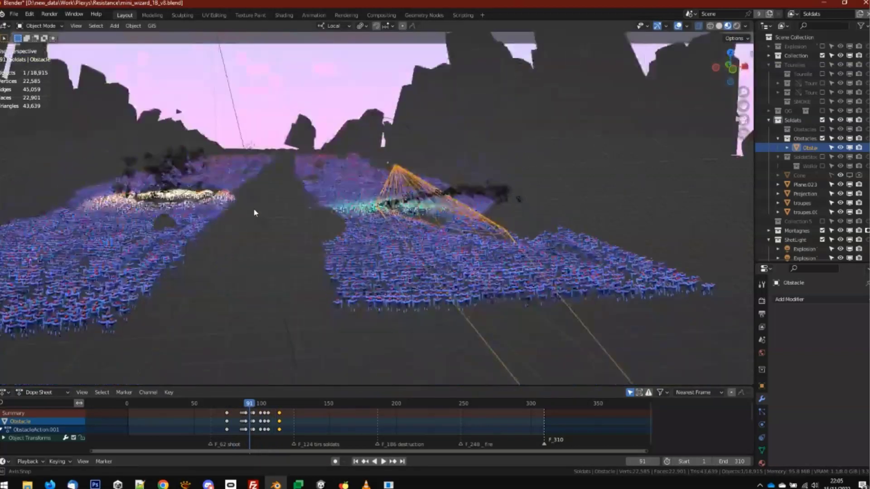
key(KP_0)
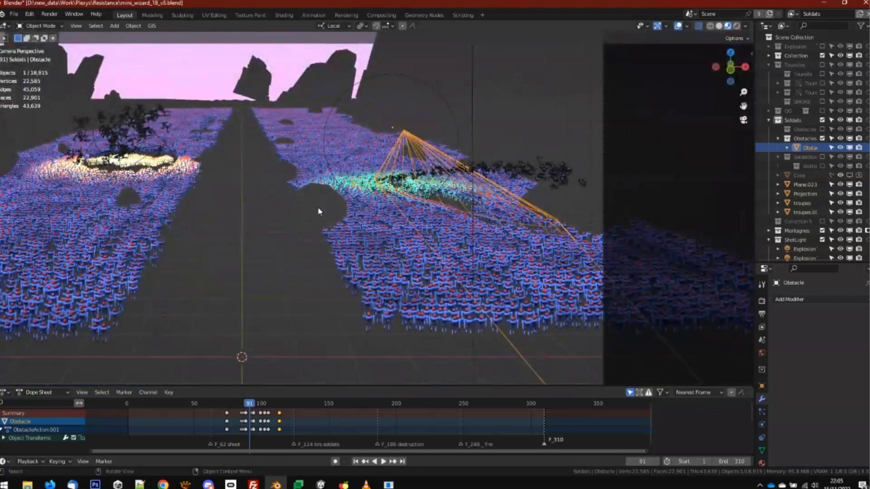
click(791, 13)
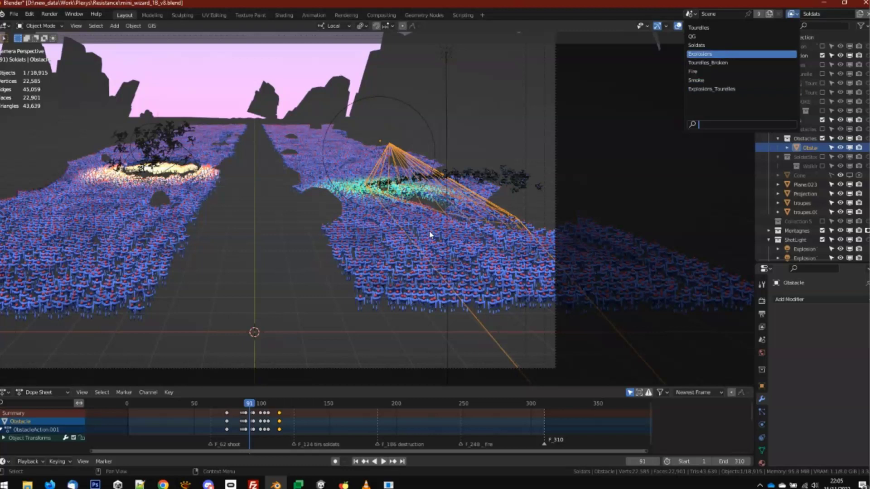
Step: Switch to the Explosions view layer, pan the camera view, and scrub to frame 108
key(Return)
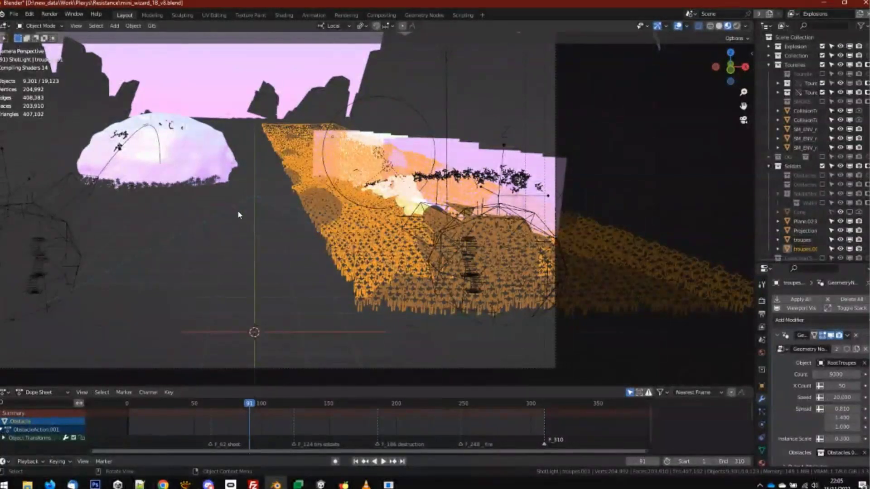
shift+middle_drag(216, 216, 277, 216)
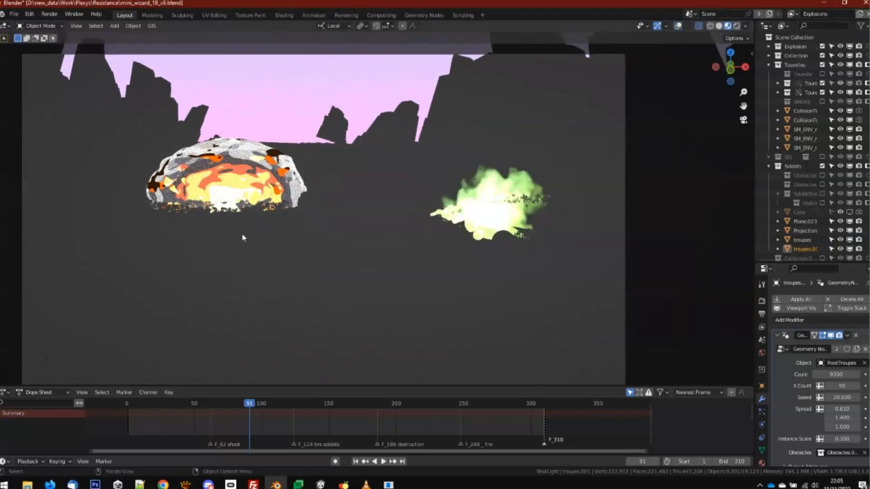
drag(254, 404, 271, 403)
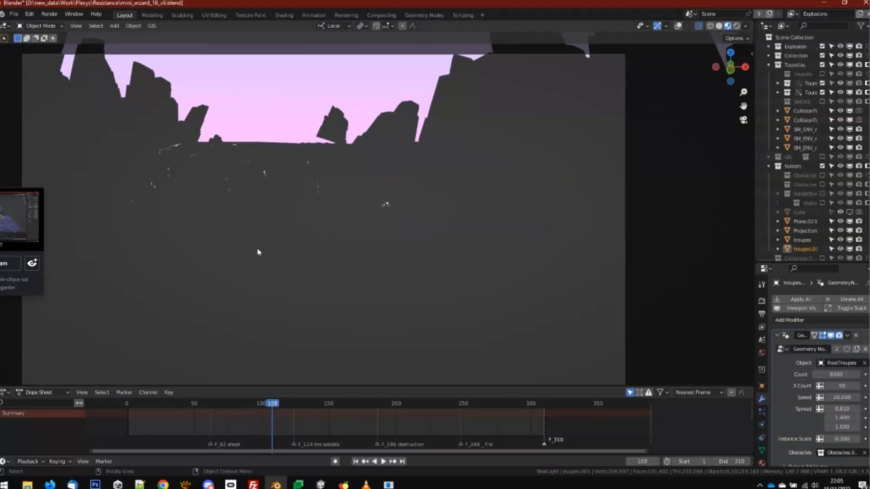
key(Escape)
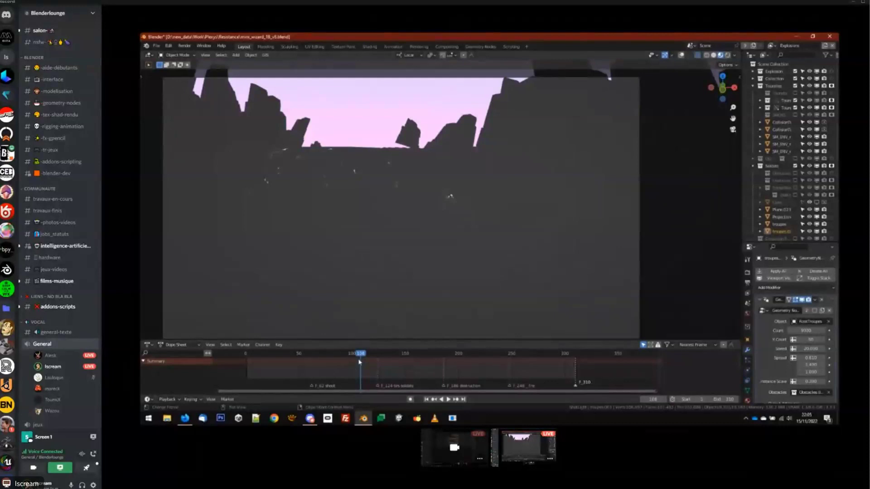
Step: Jump back to frame 73, glance at recent files, then stop the Discord screen share
click(324, 353)
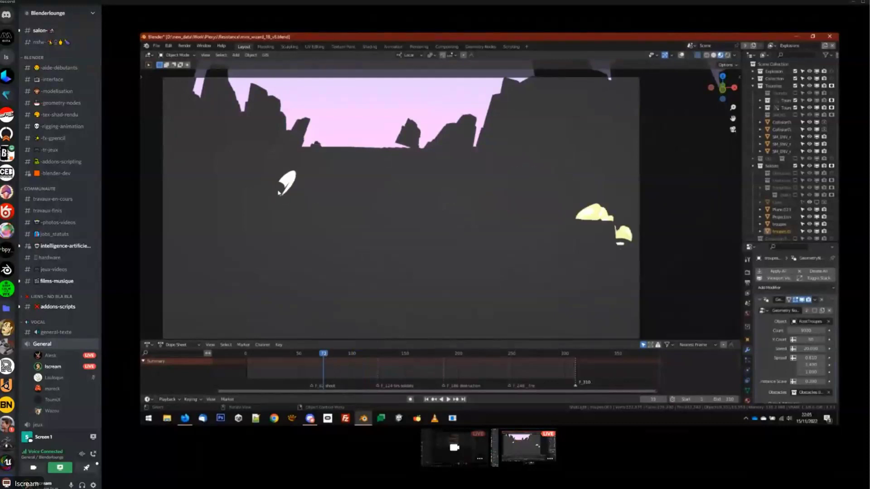
click(157, 46)
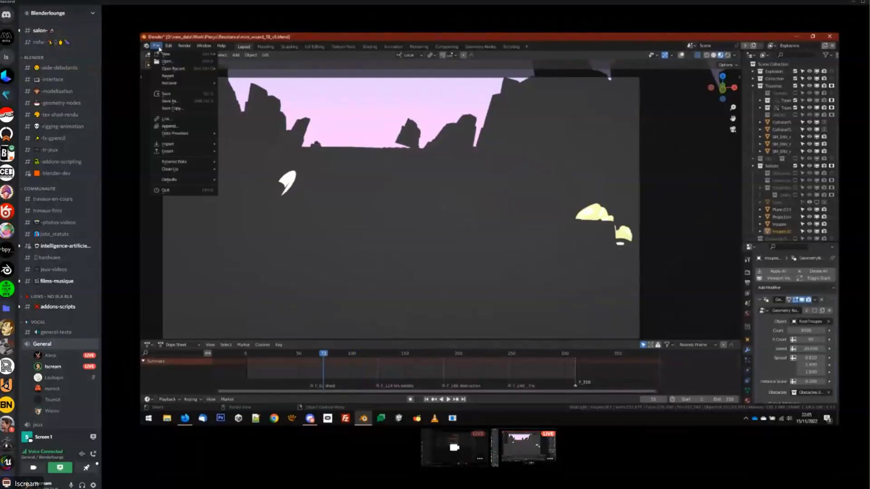
click(158, 46)
click(157, 46)
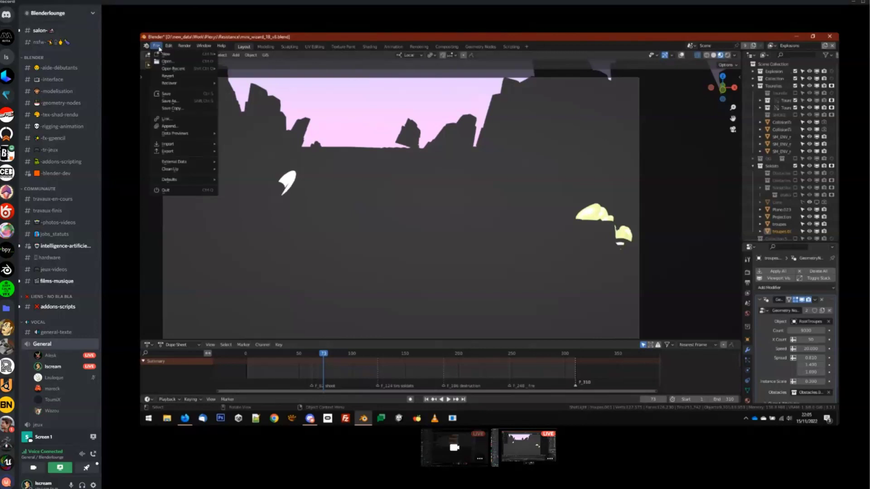
mouse_move(166, 69)
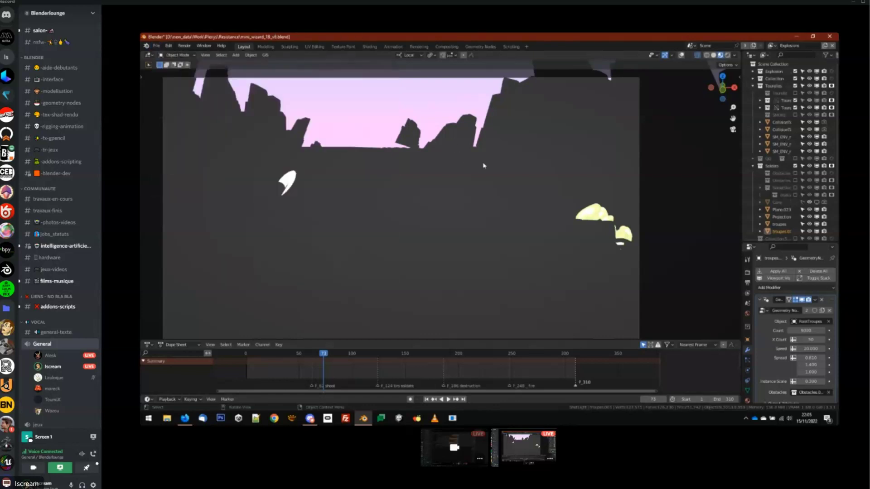
click(311, 417)
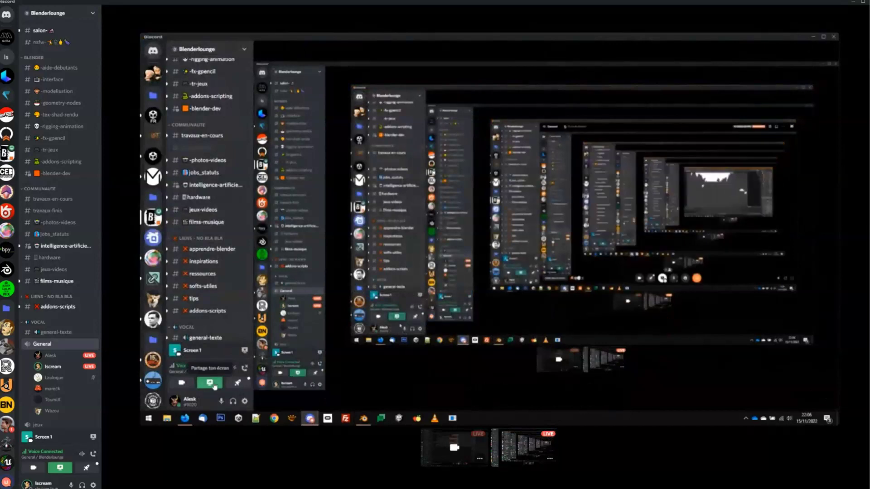
click(210, 382)
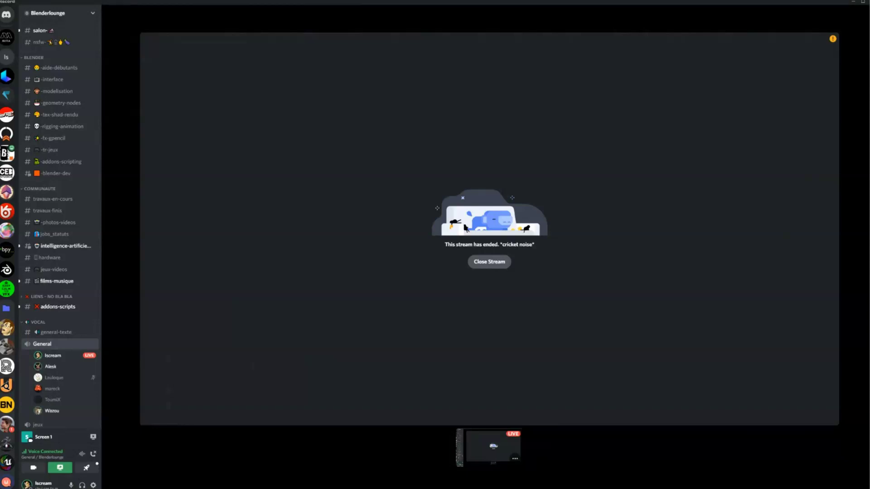
Step: In maximized Chrome, search Google for 'railclone' and open the RailClone 5 video
key(alt+Tab)
key(alt+Tab)
key(alt+Tab)
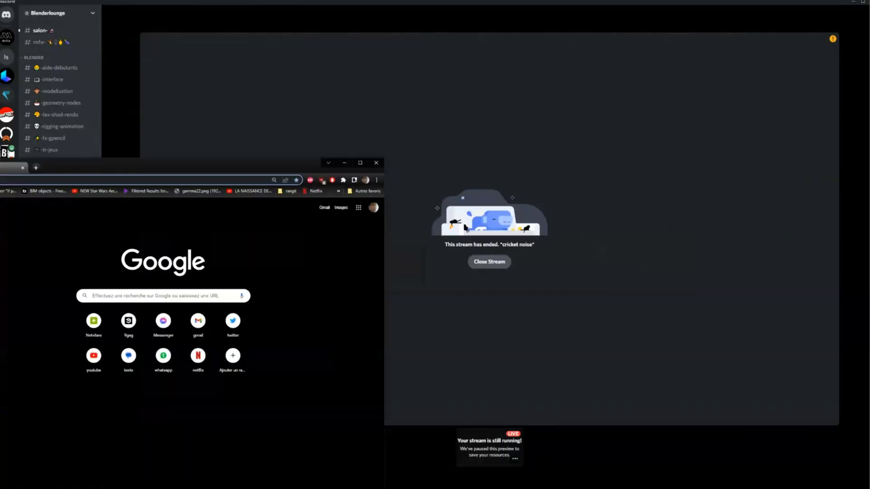
click(360, 163)
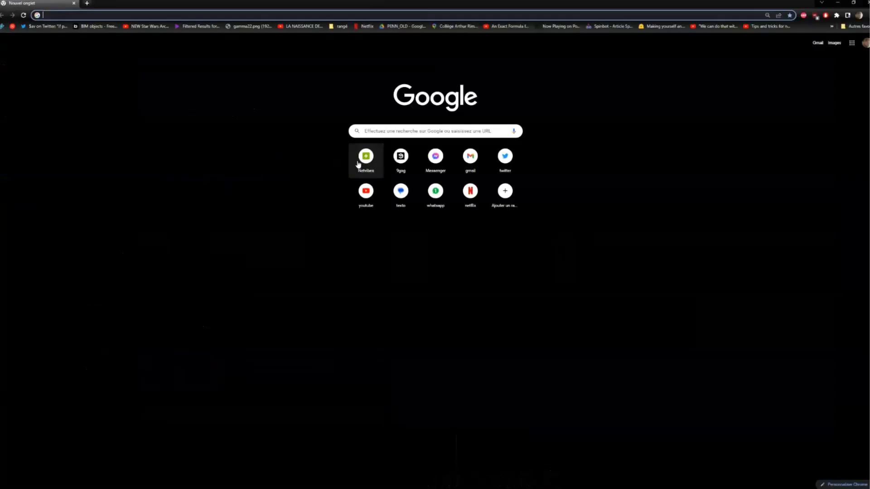
text(railco)
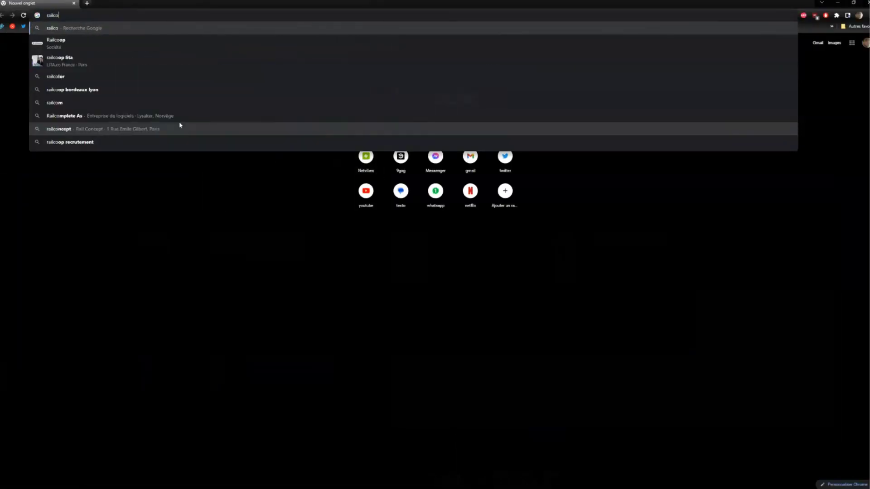
key(BackSpace)
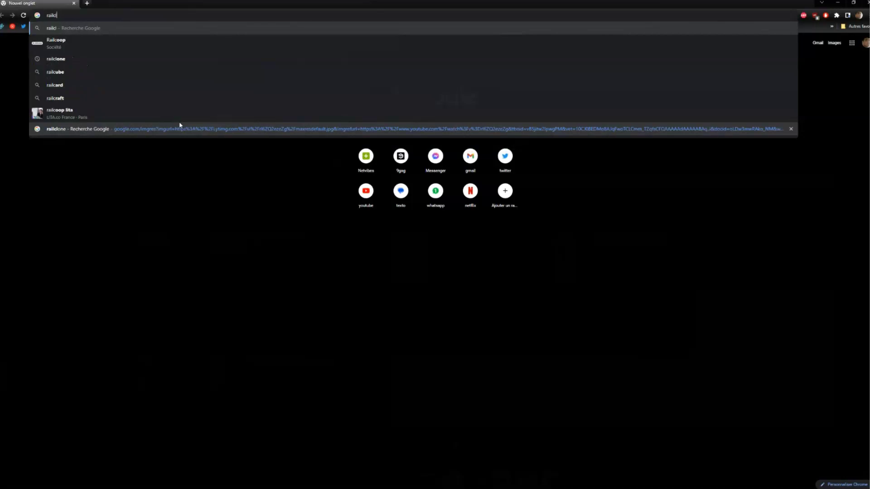
text(lone)
key(Return)
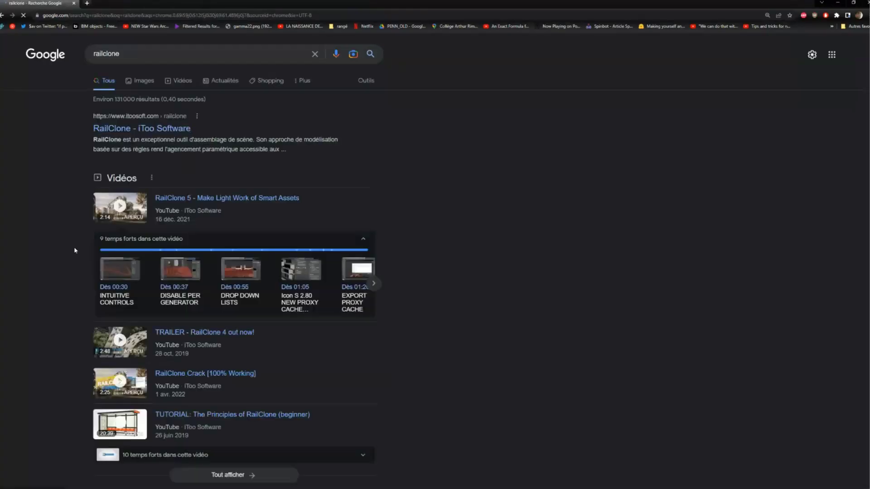
click(224, 203)
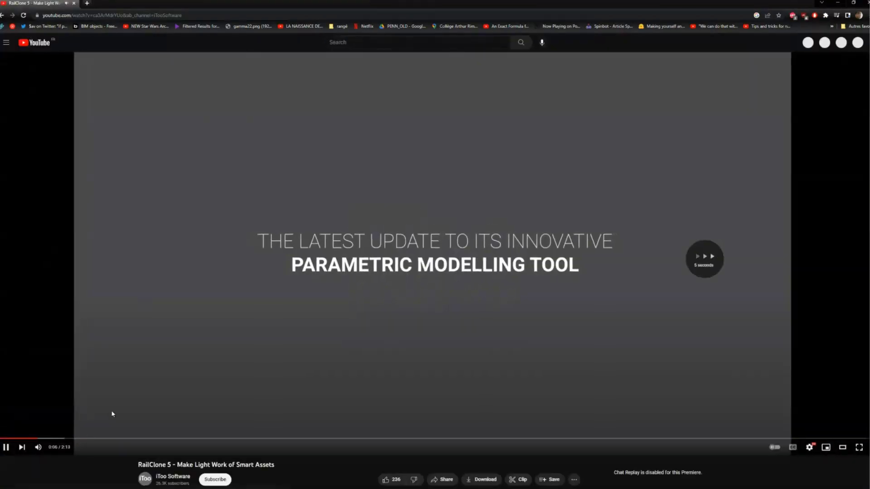
Step: Mute the RailClone 5 video, step to the rendered street scene, and show it full screen paused
click(39, 449)
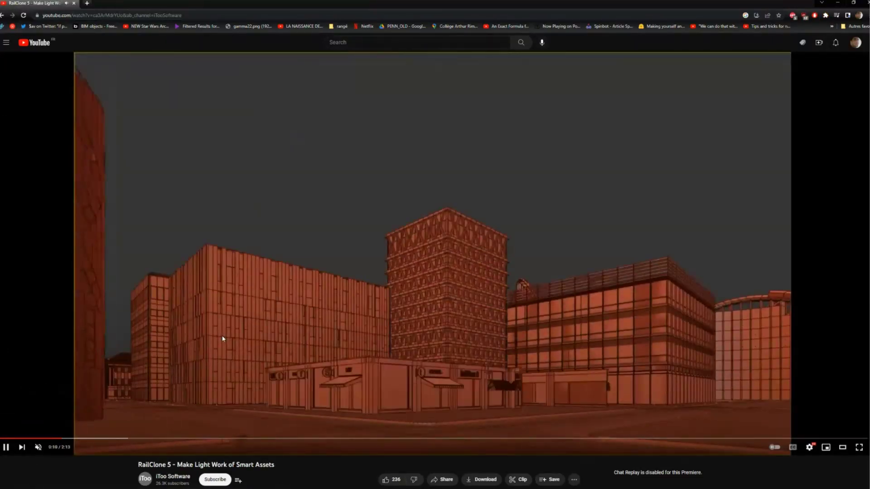
key(space)
key(space)
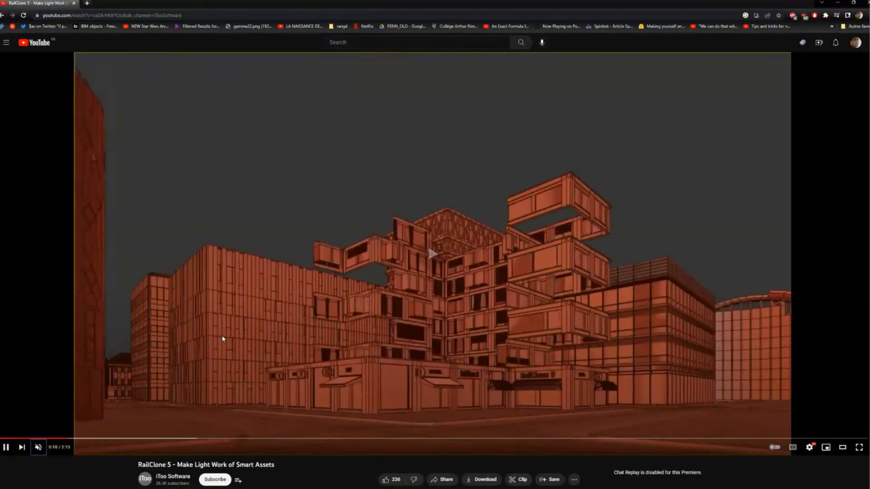
key(space)
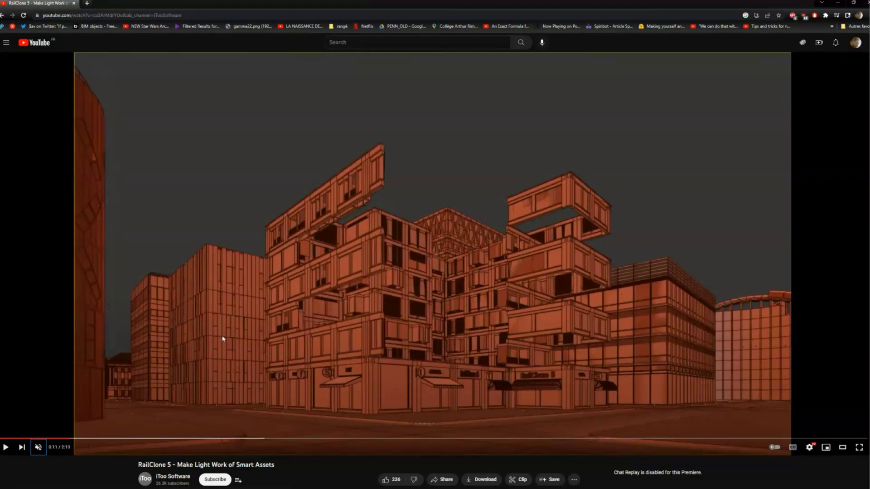
key(space)
key(space)
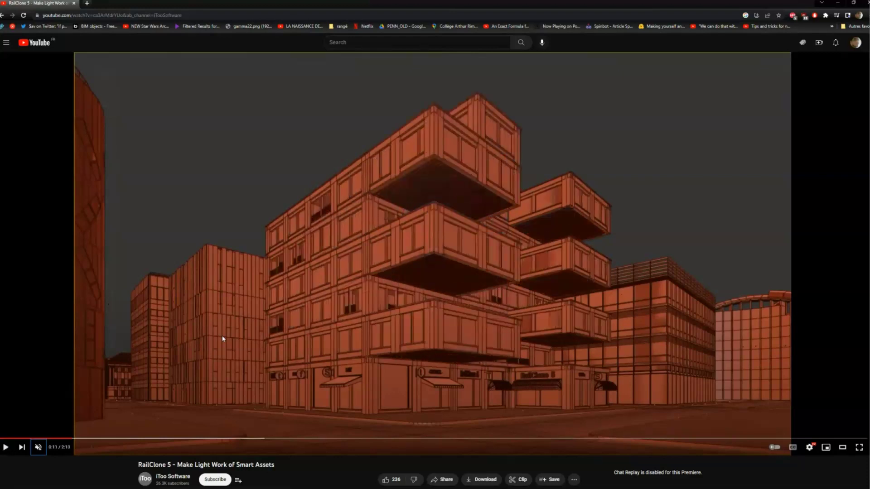
key(space)
key(space)
key(space)
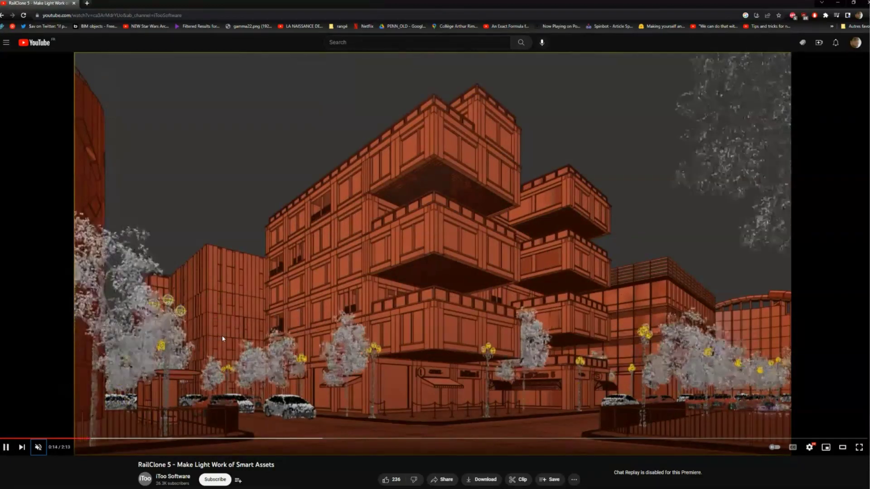
key(space)
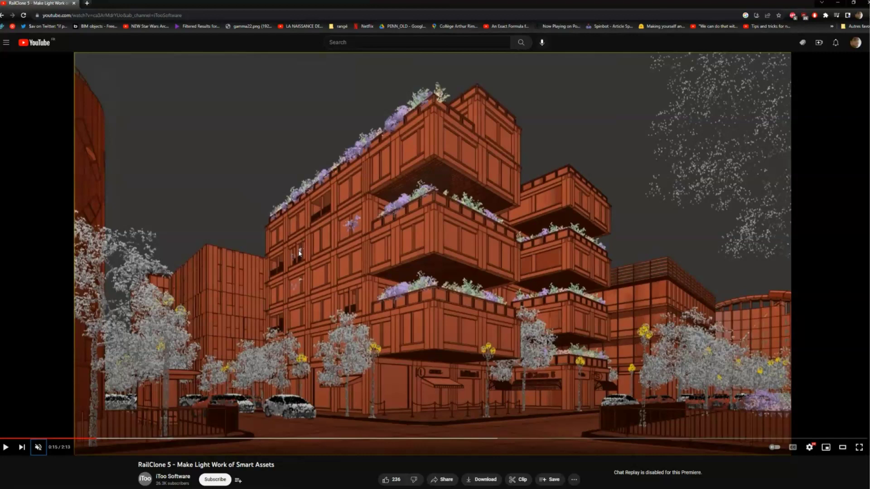
click(299, 252)
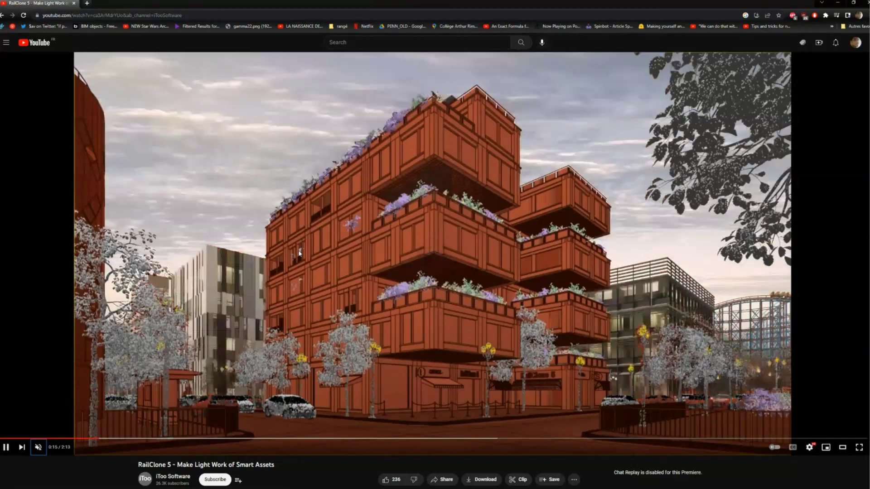
click(298, 253)
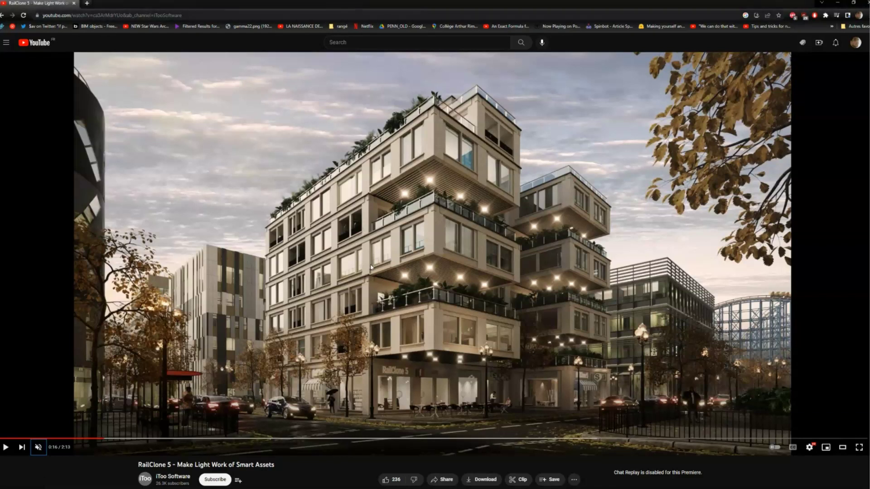
key(f)
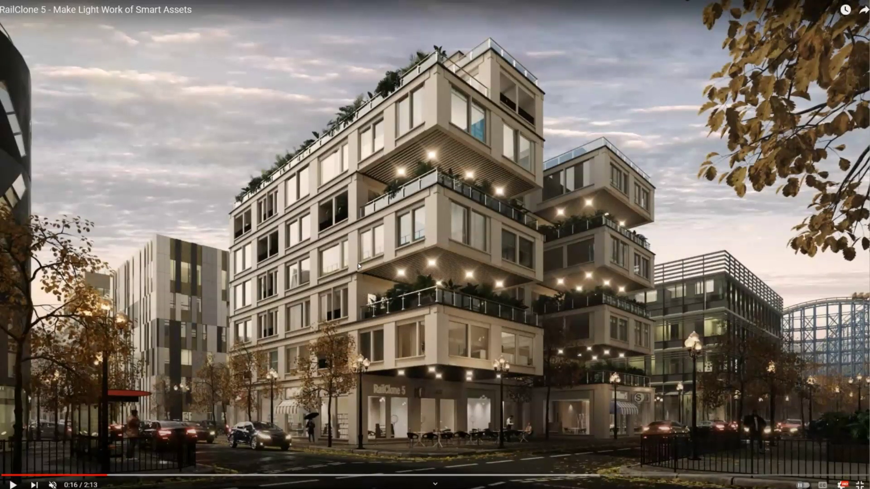
Step: Return to the Chrome RailClone 5 video, exit full screen, and open a new tab
key(alt+Tab)
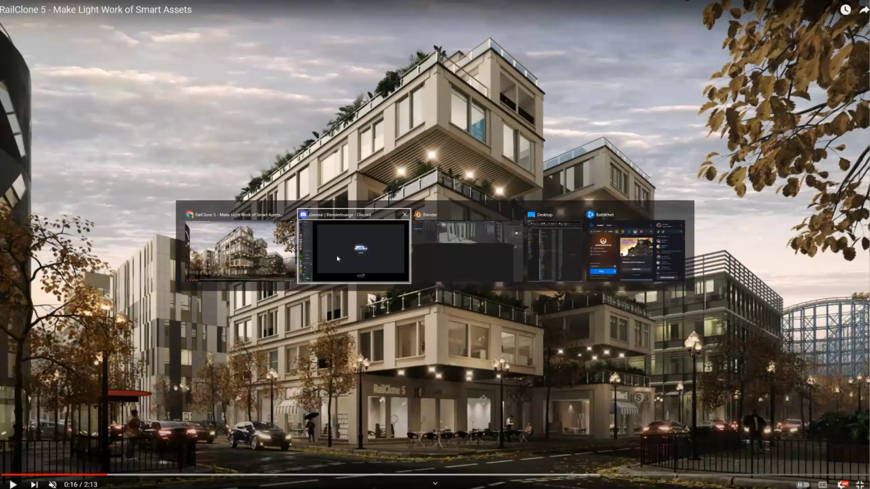
key(Escape)
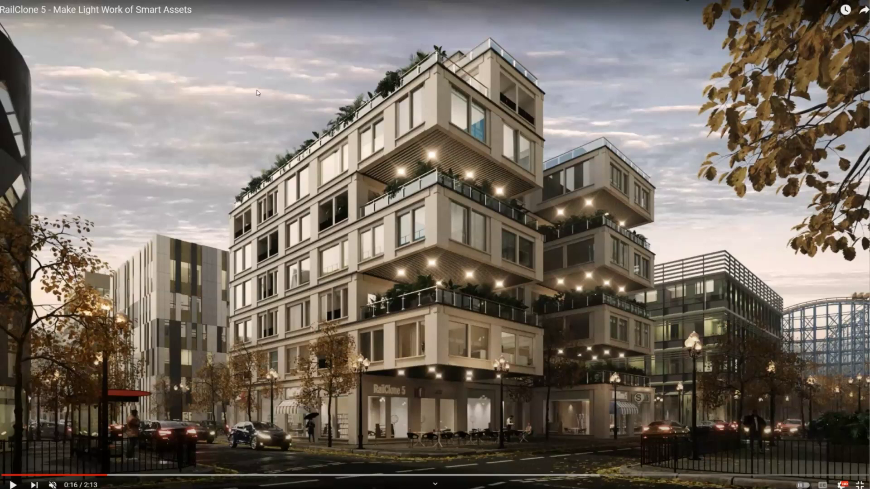
key(alt+Tab)
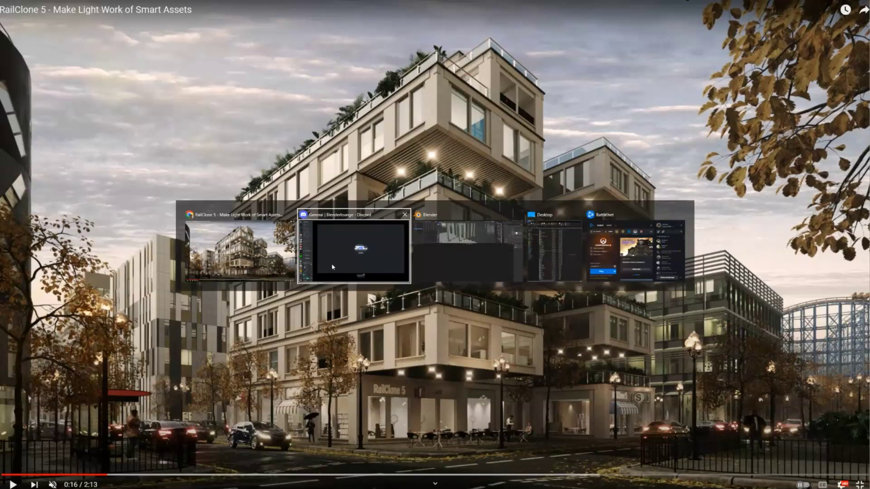
click(294, 255)
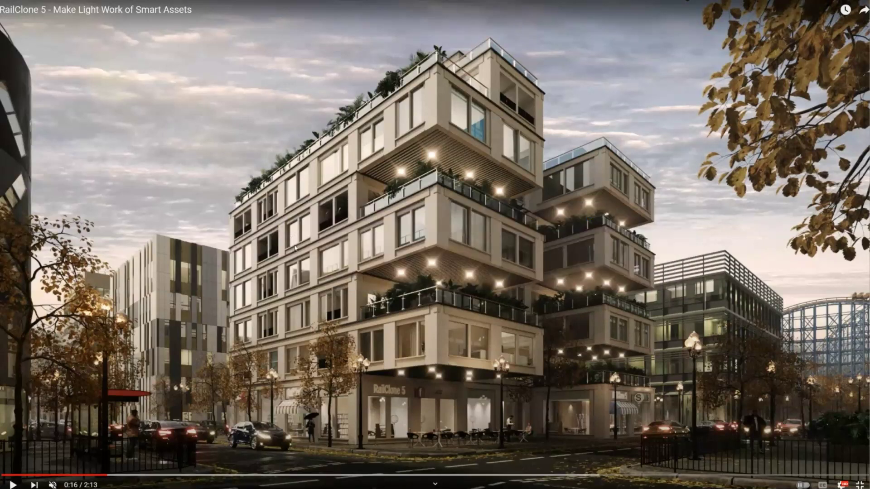
key(Escape)
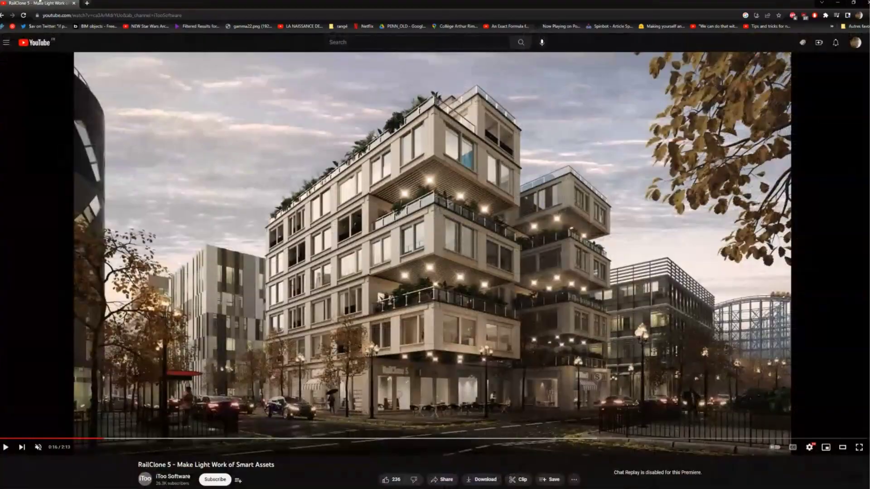
click(87, 4)
Step: Go to twitter.com, search for 'ilm da' and filter results to People
text(twitter)
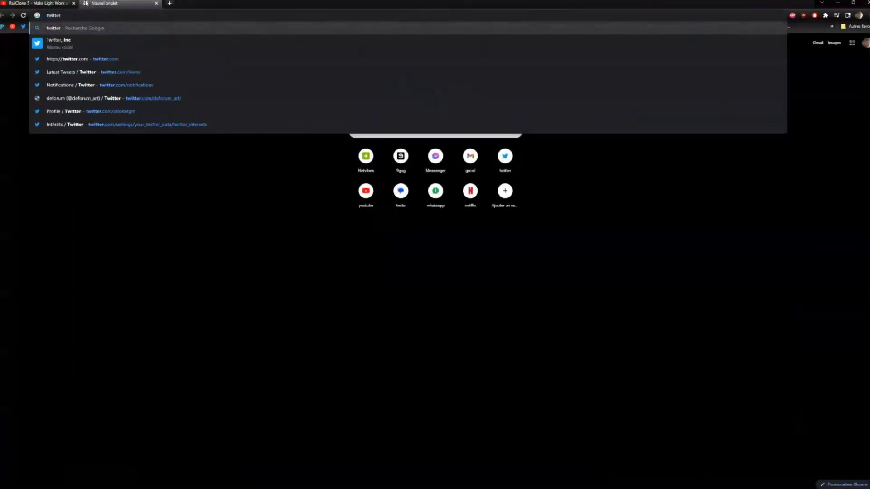
key(Down)
key(Down)
key(Return)
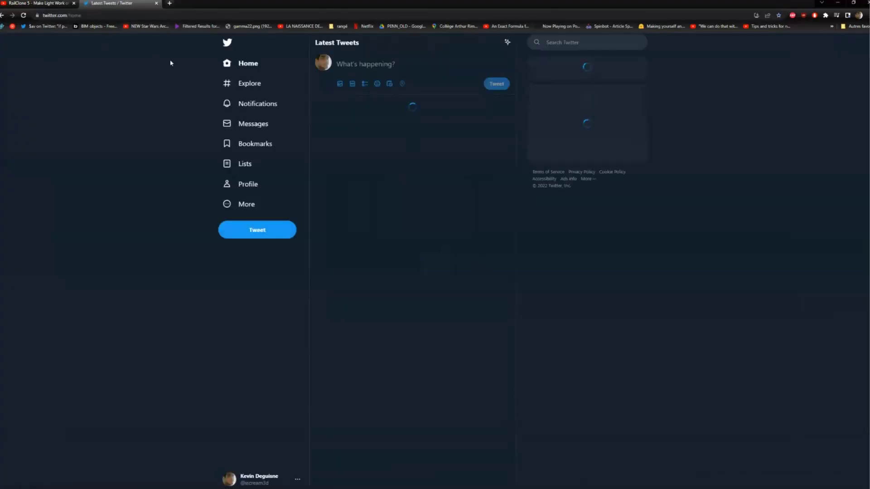
click(574, 41)
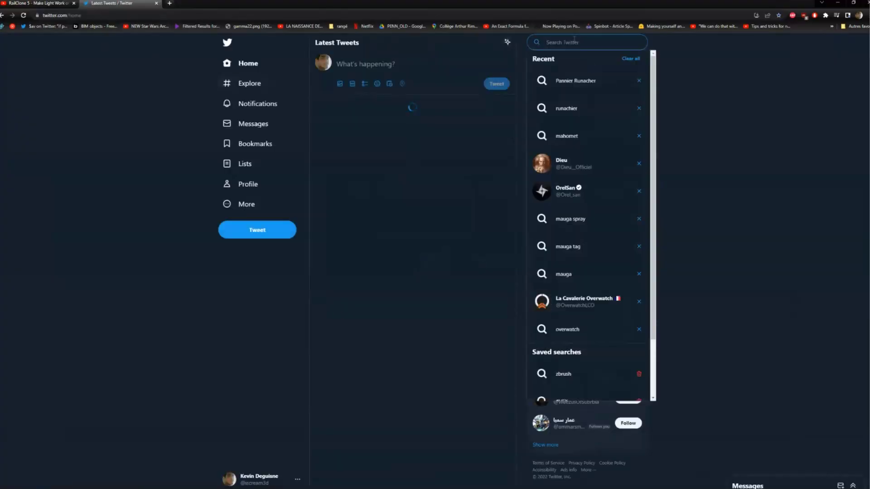
text(ilm)
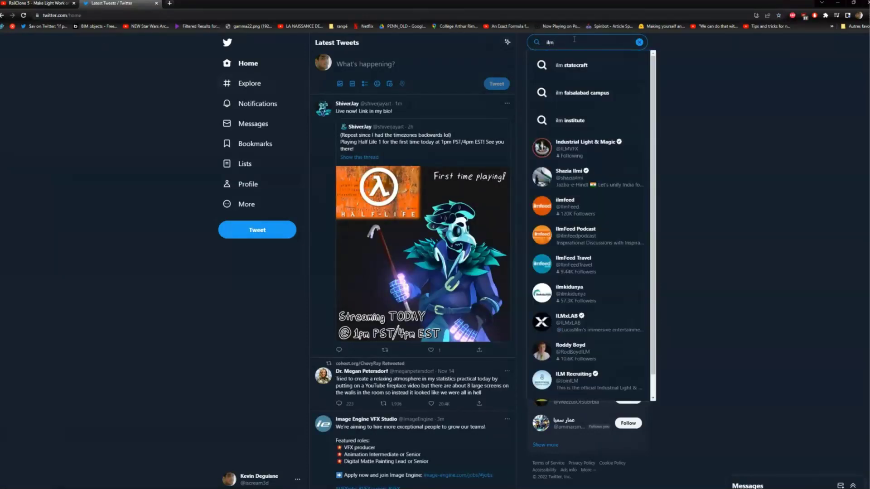
text( d)
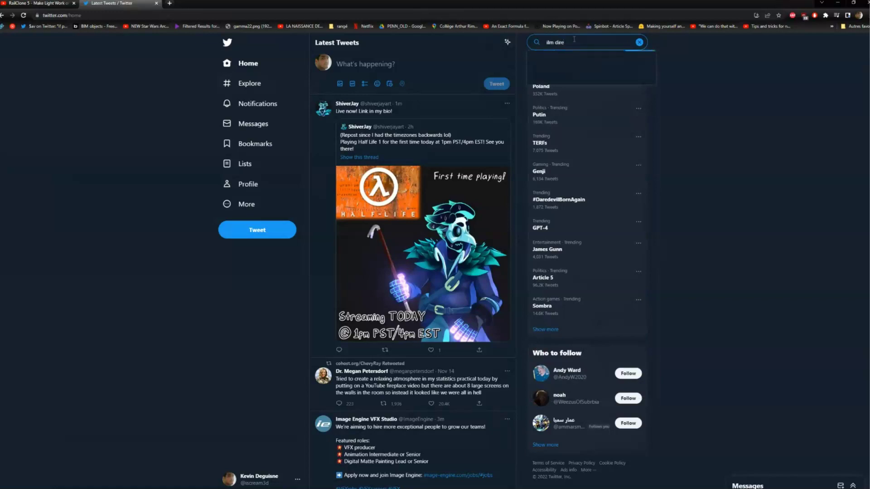
text(a)
key(Return)
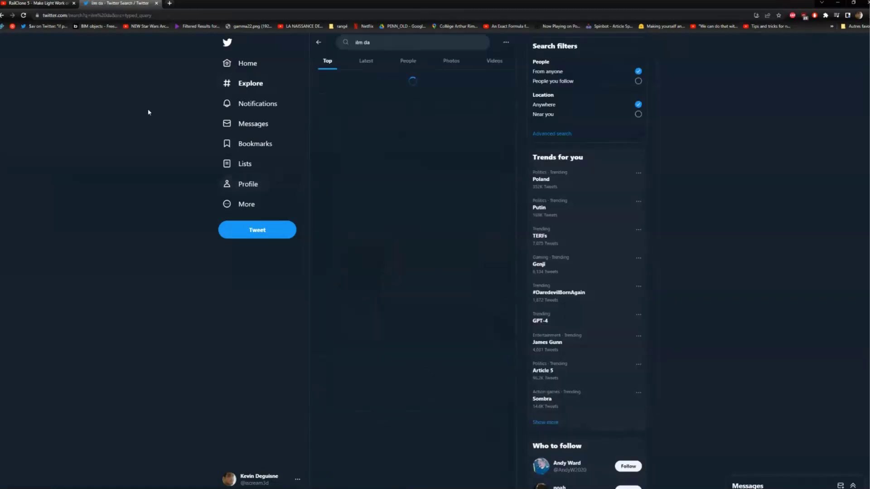
click(413, 60)
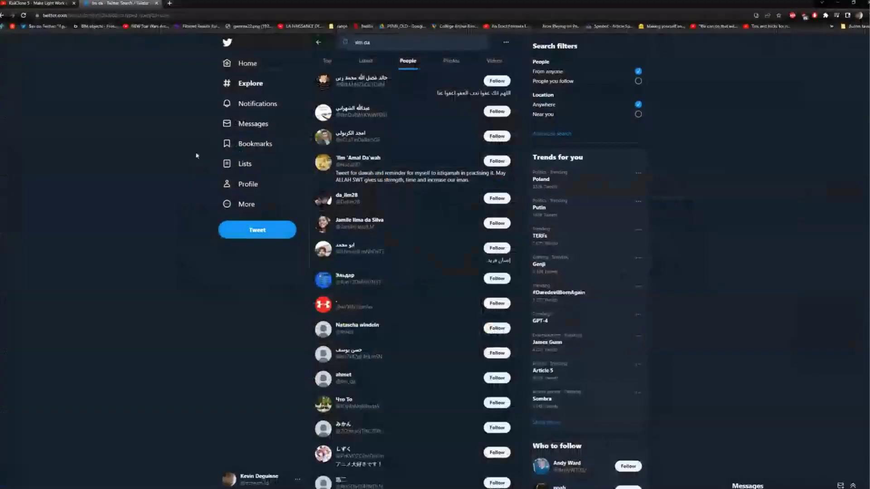
Step: Search for 'gauthier' instead and open the first matching person's profile
click(342, 40)
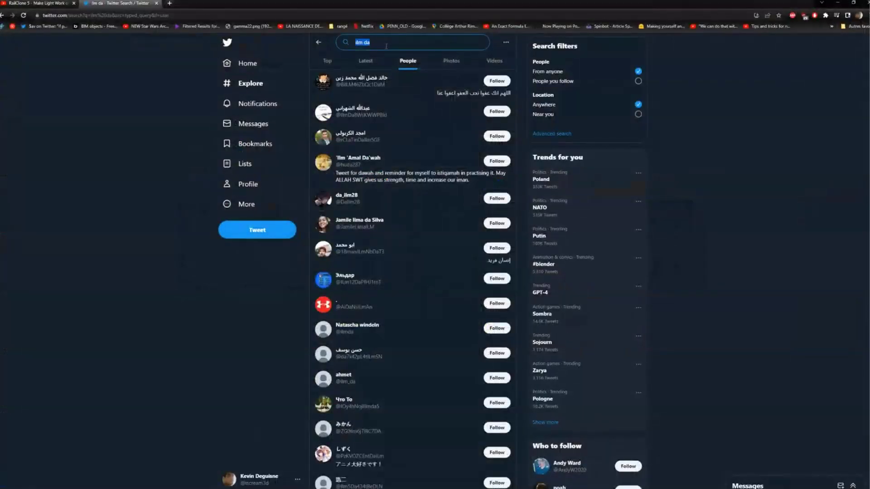
text(gauthier)
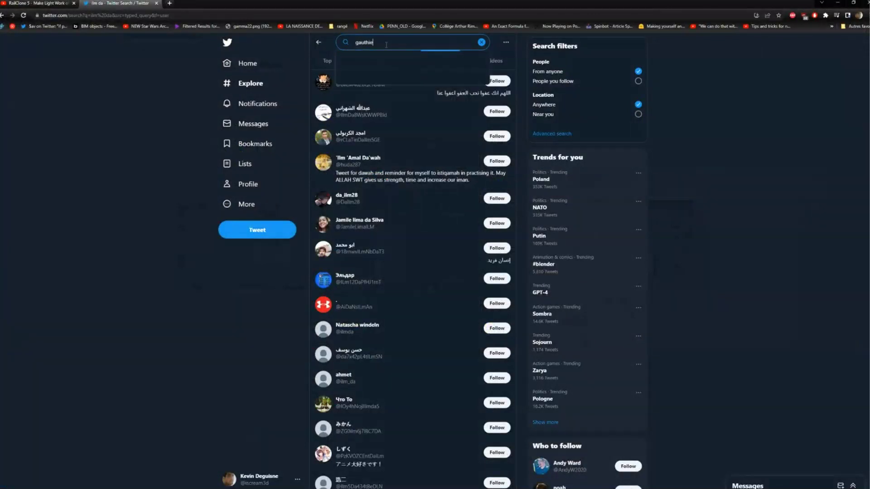
key(Return)
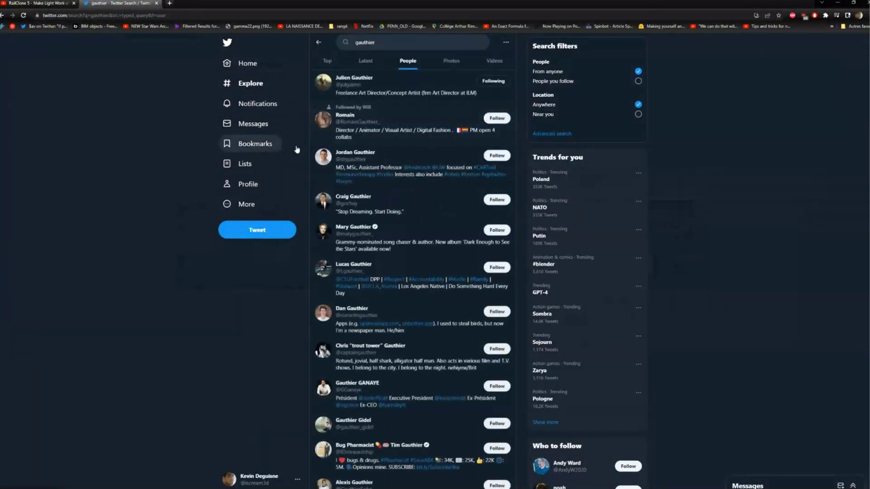
click(382, 86)
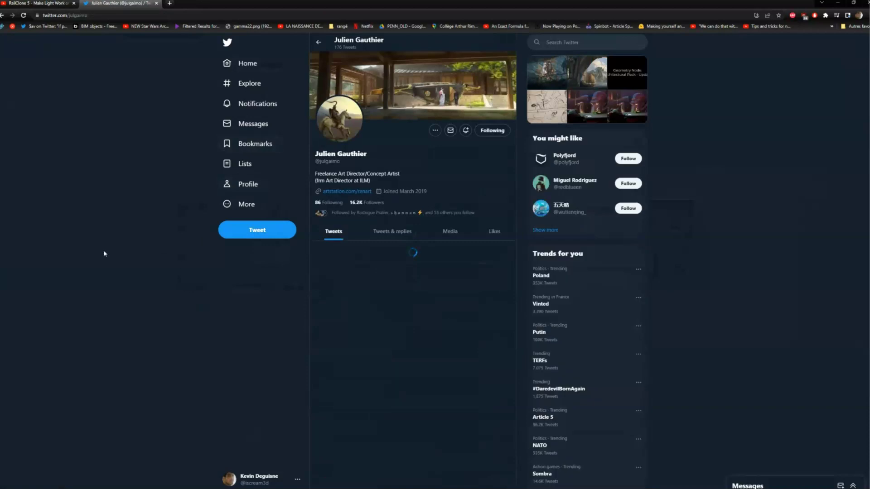
Step: Scroll down the profile and play the CITIES city-building video full screen
scroll(163, 141, down, 15)
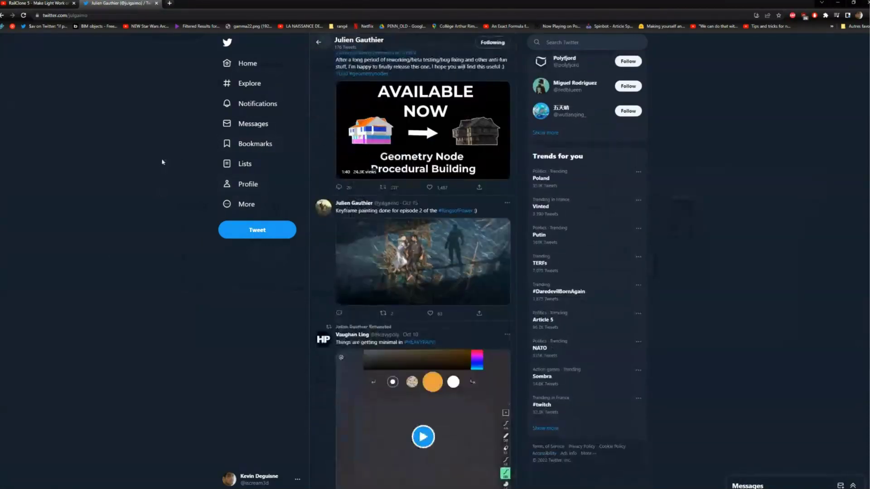
scroll(159, 212, down, 15)
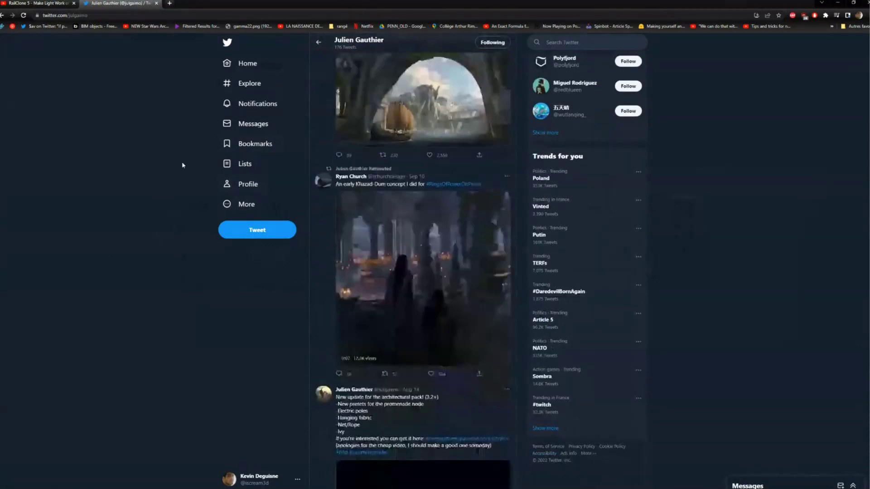
scroll(166, 264, down, 15)
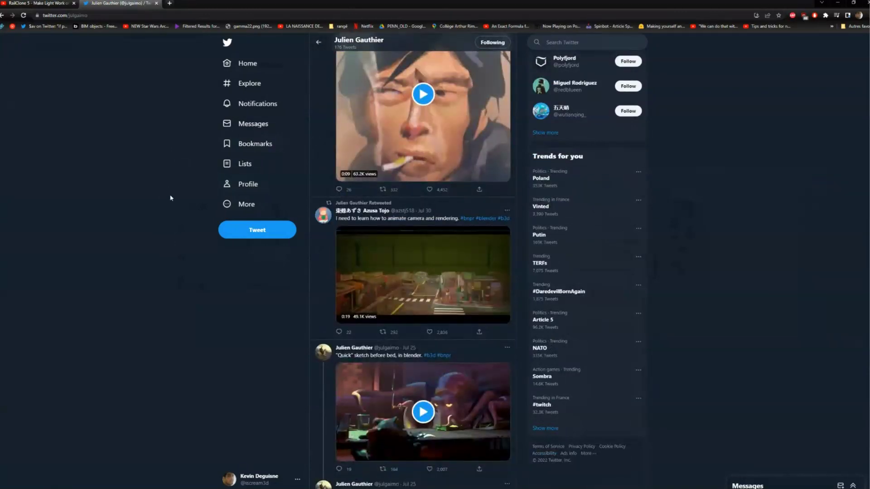
scroll(171, 170, down, 10)
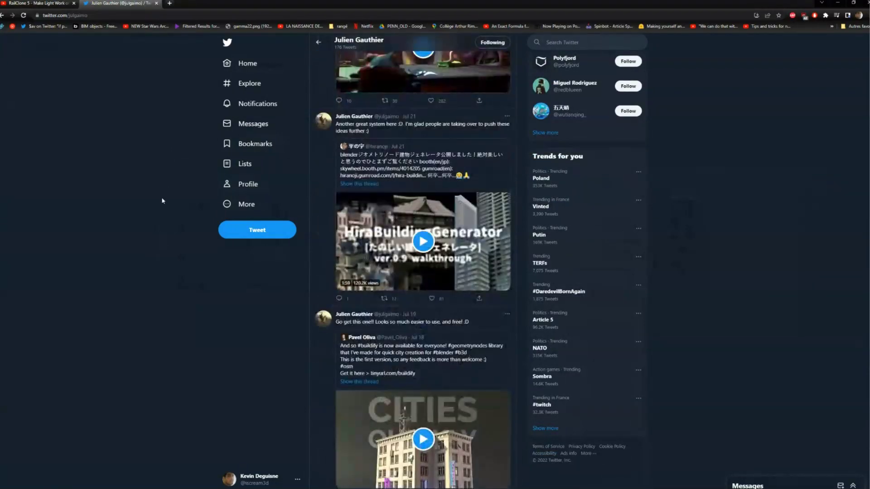
click(435, 145)
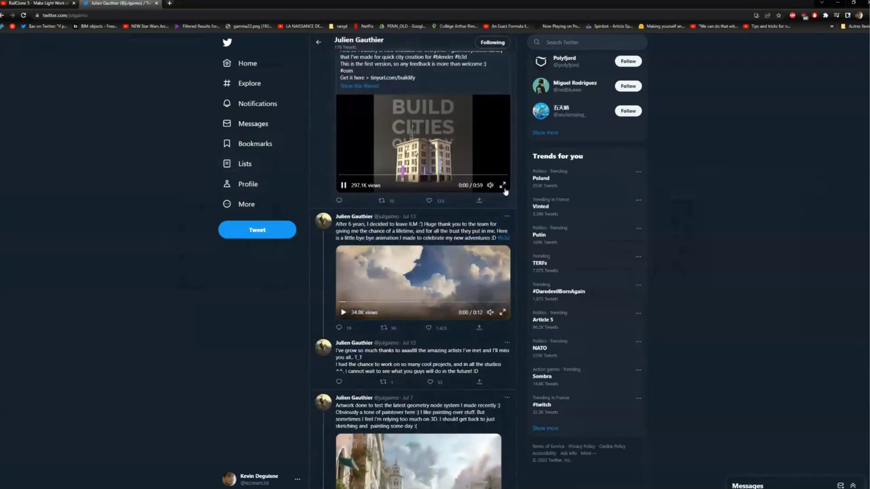
click(502, 186)
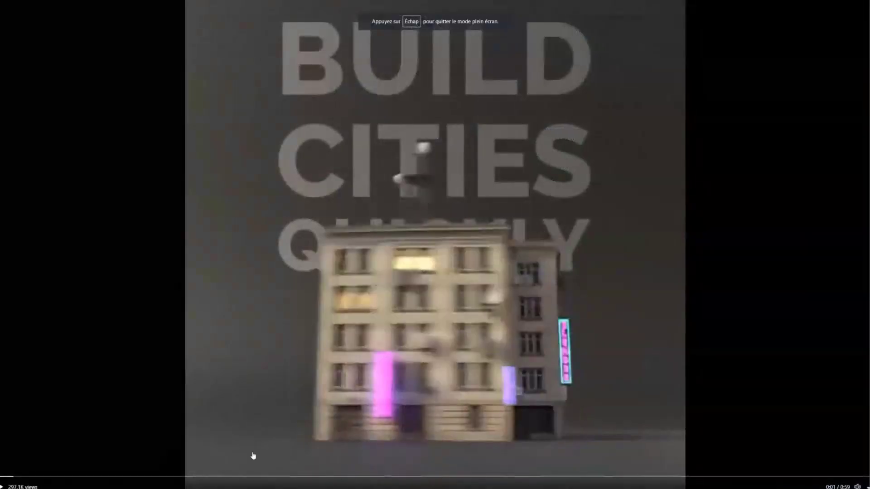
Step: Seek the full-screen video back to about 0:04 to replay the rooftop-boxes building
mouse_move(857, 486)
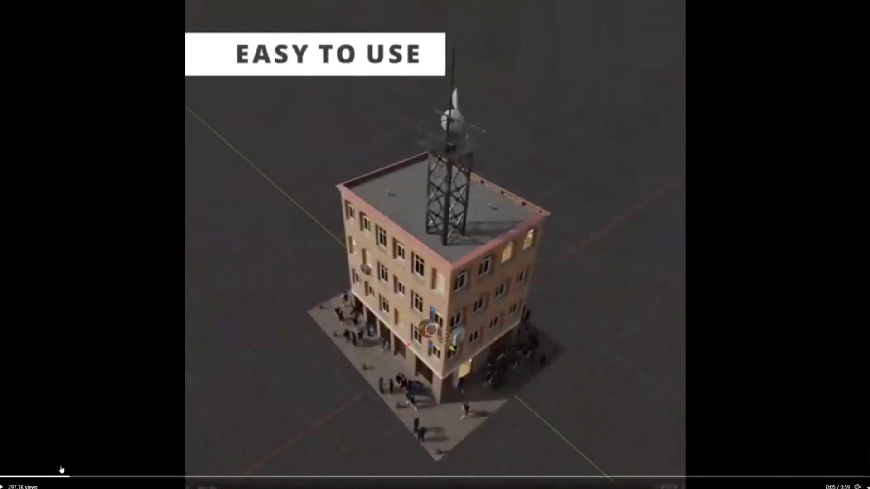
click(65, 478)
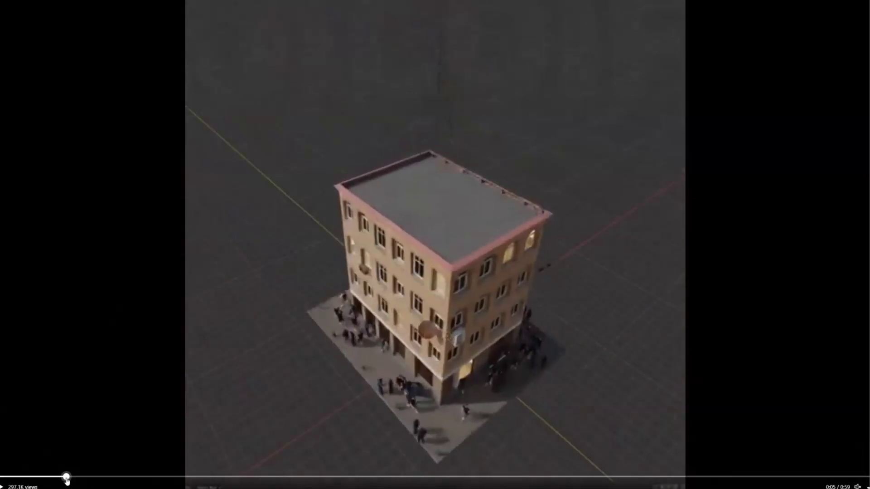
click(65, 478)
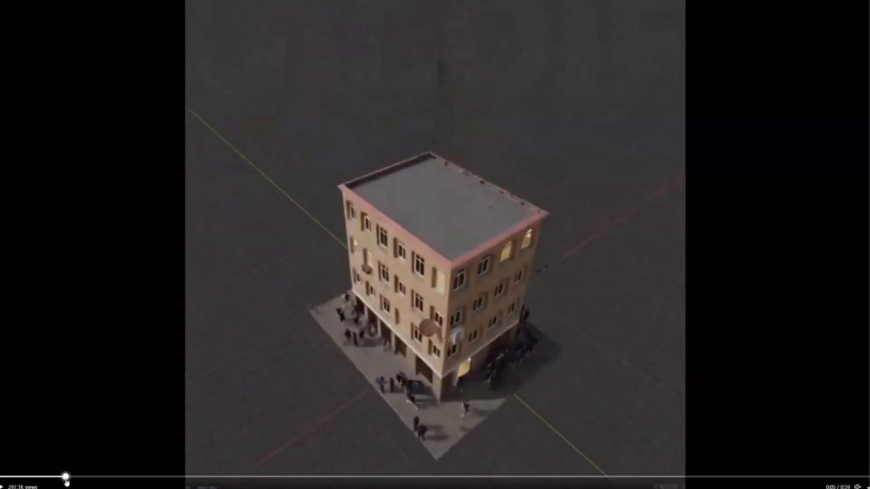
click(65, 479)
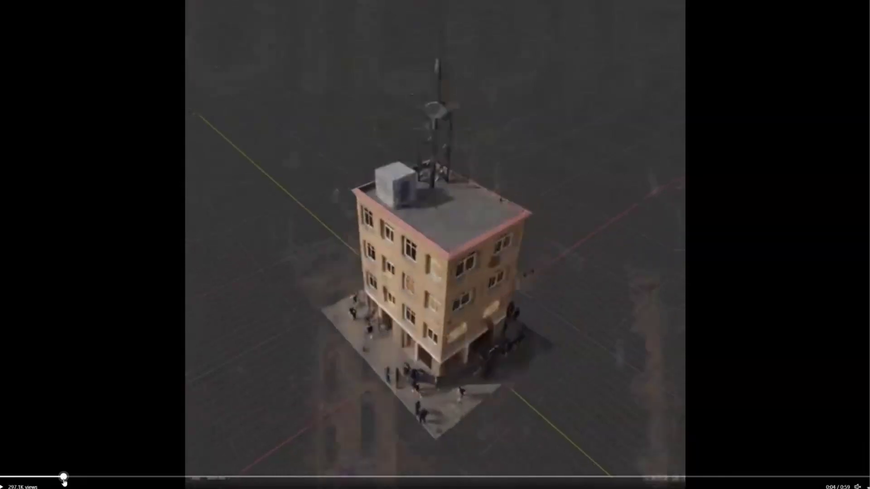
drag(64, 480, 62, 481)
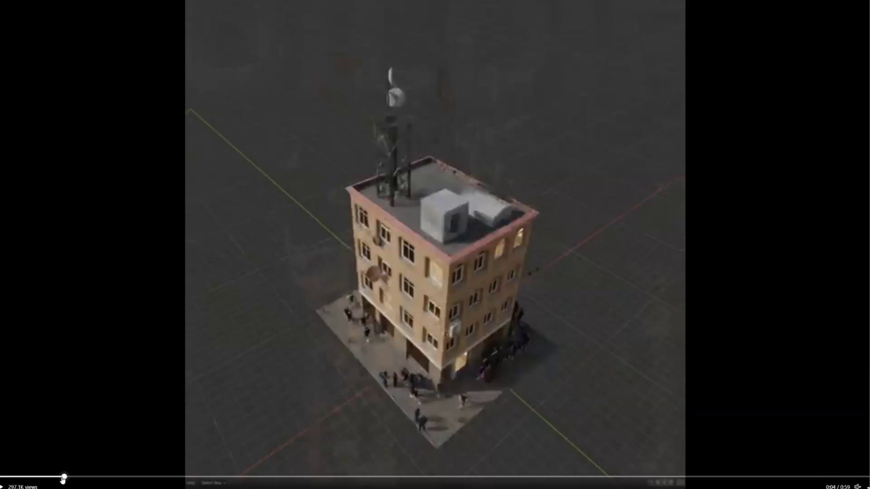
key(alt+Tab)
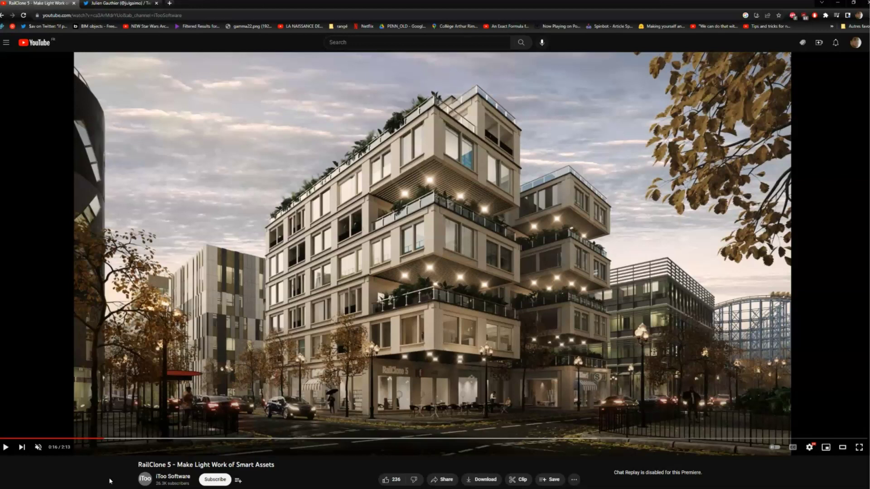
drag(97, 443, 93, 442)
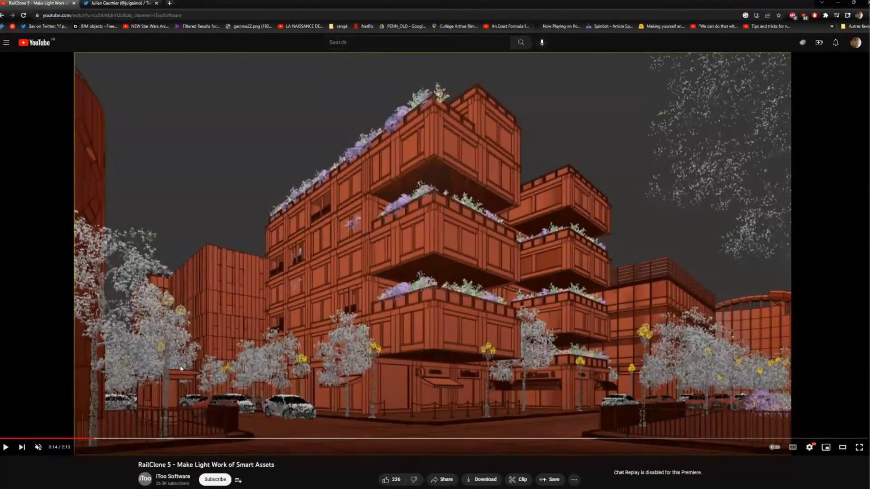
key(alt+Tab)
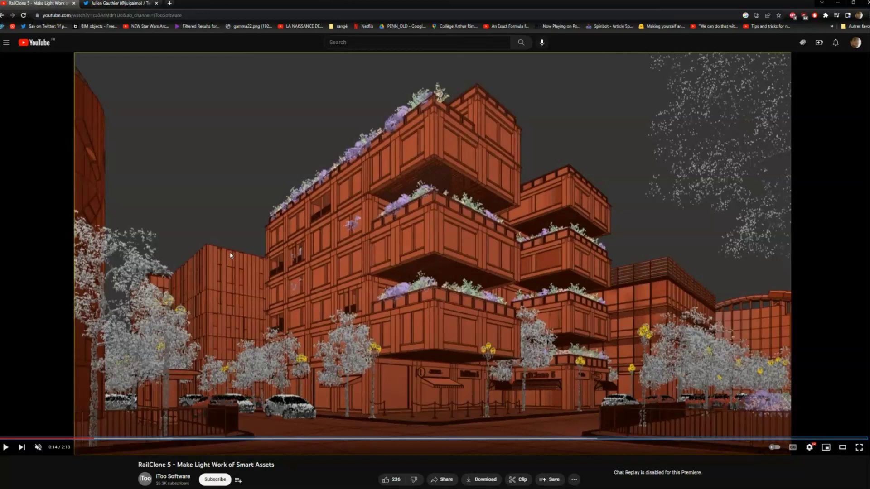
Step: Search the Start menu for 'afii', then close the stray web-results browser window
key(super)
text(afii)
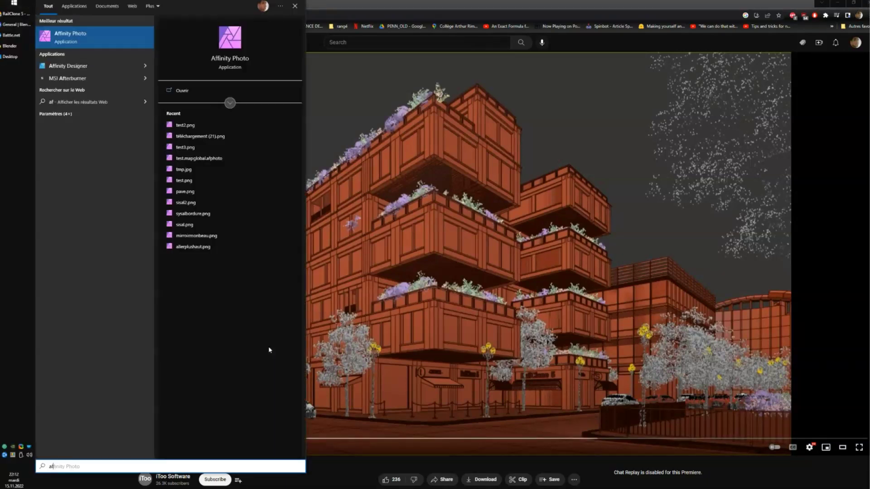
key(Return)
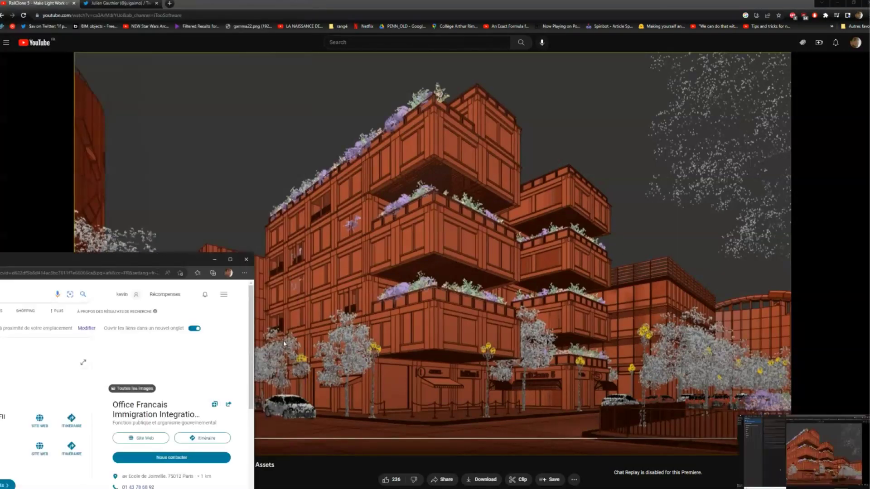
click(313, 305)
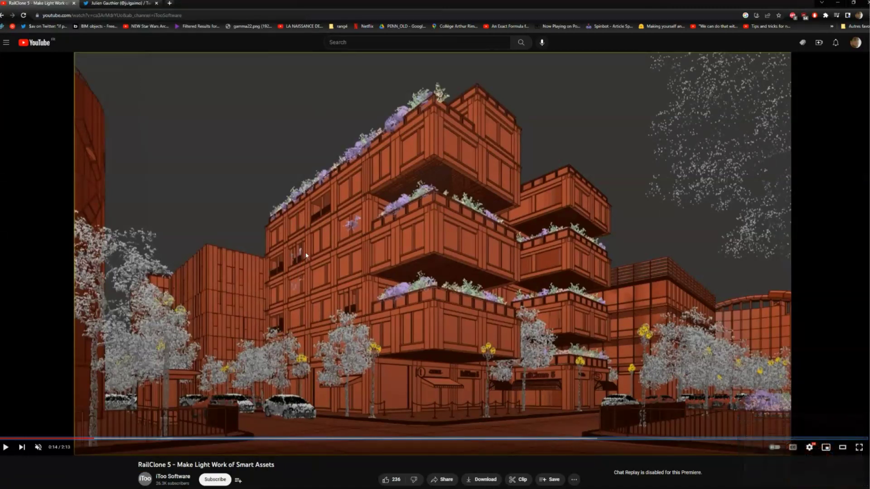
key(alt+Tab)
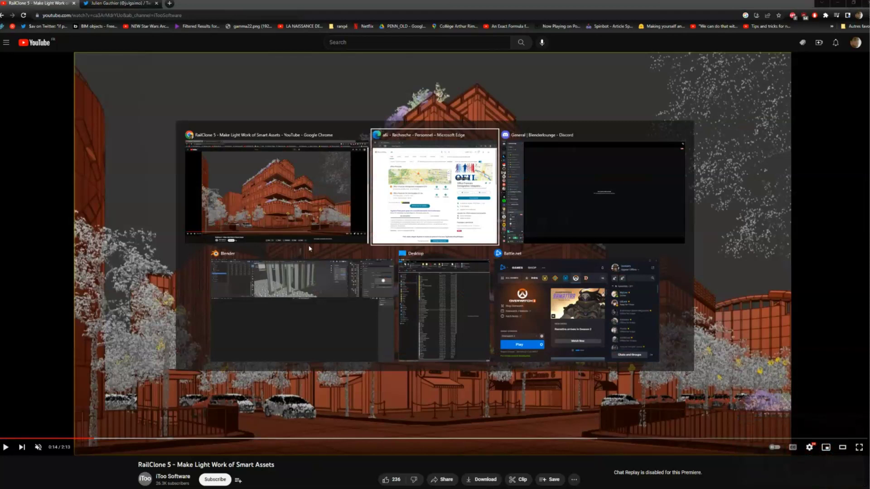
key(Escape)
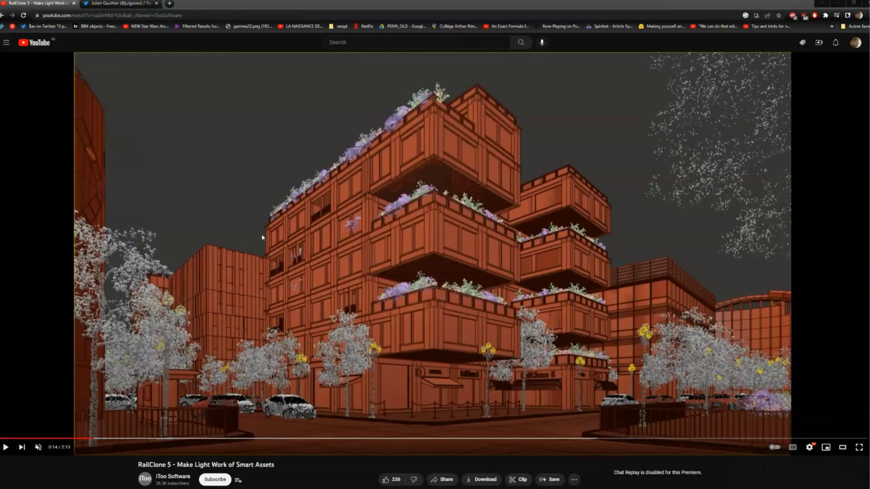
Step: Search the Start menu again and launch Affinity Photo from the result
key(alt+Tab)
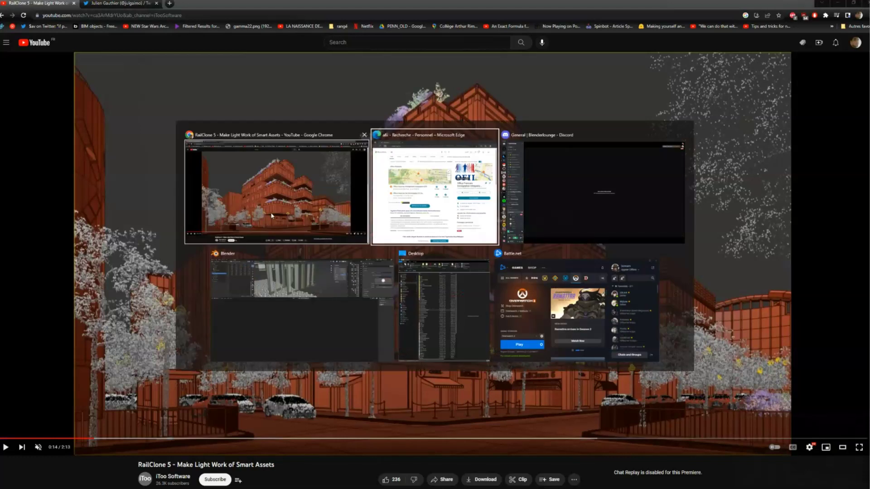
click(280, 188)
key(super)
text(affi)
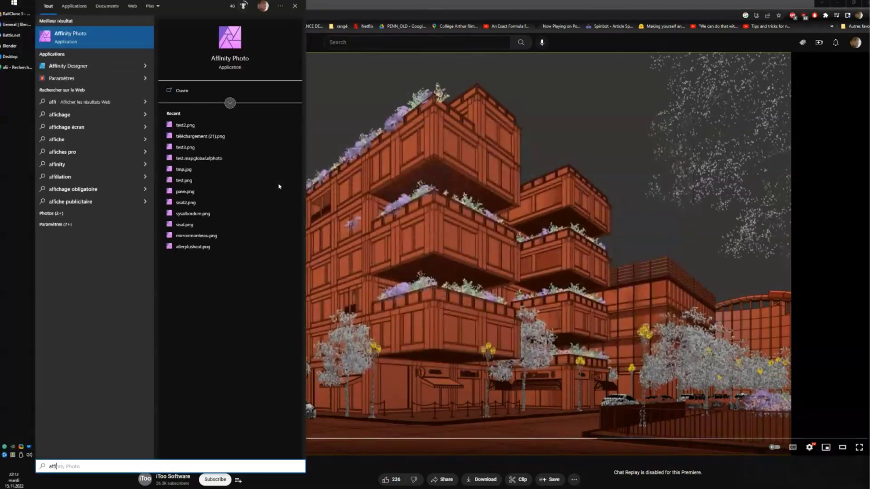
key(Escape)
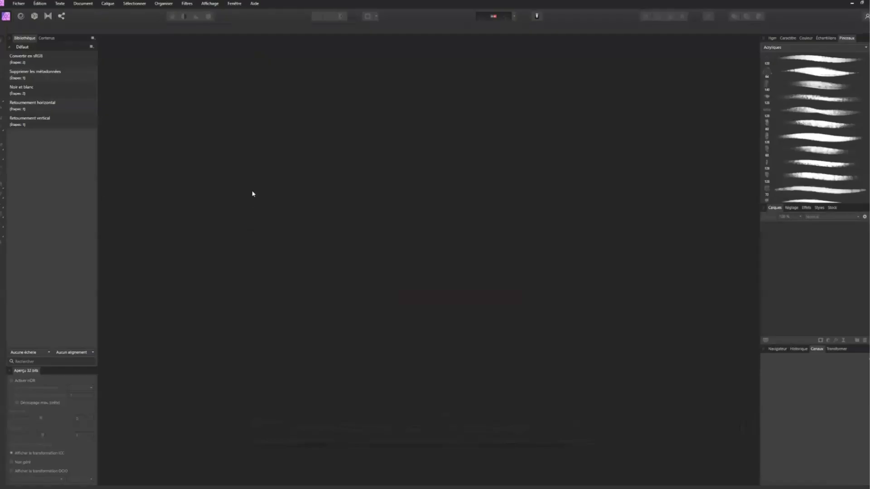
Step: Create a new document via Fichier > Nouveau depuis Presse-papiers from the clipboard screenshot
click(18, 4)
mouse_move(22, 11)
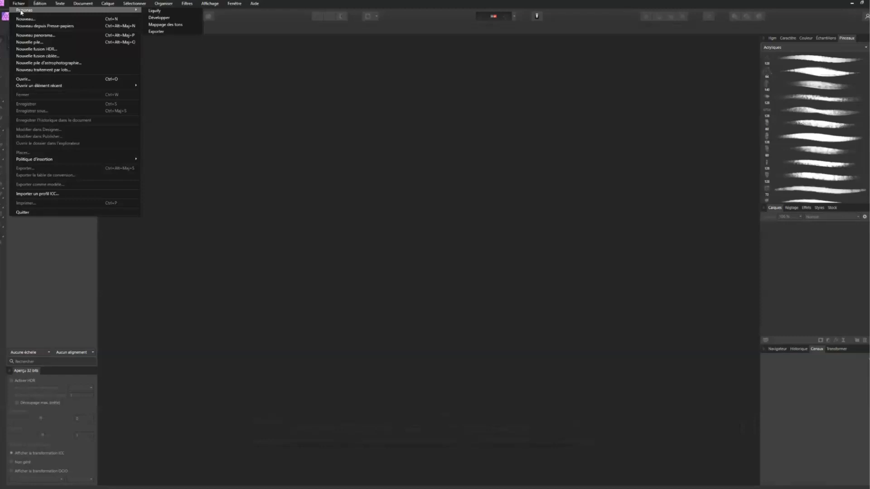
click(32, 19)
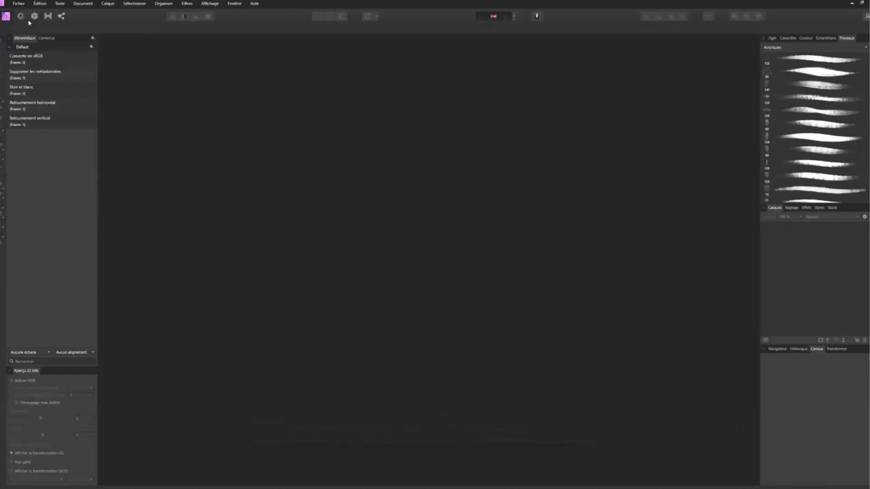
key(Escape)
click(19, 5)
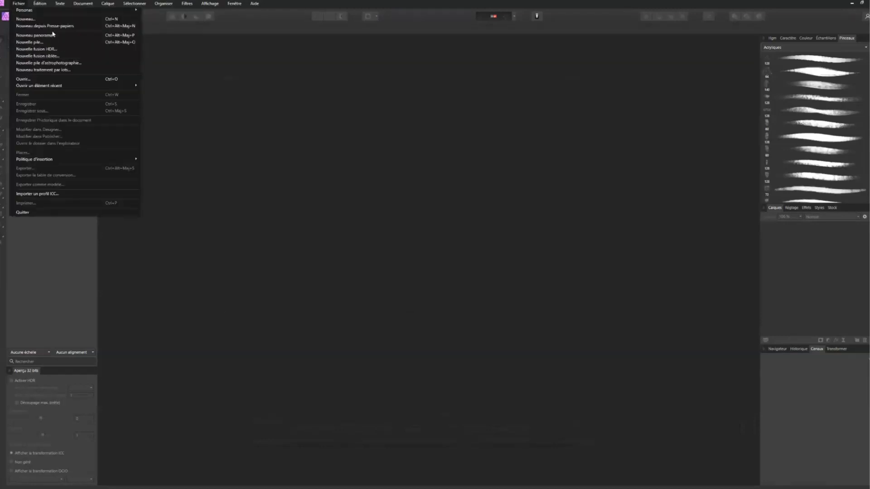
click(37, 26)
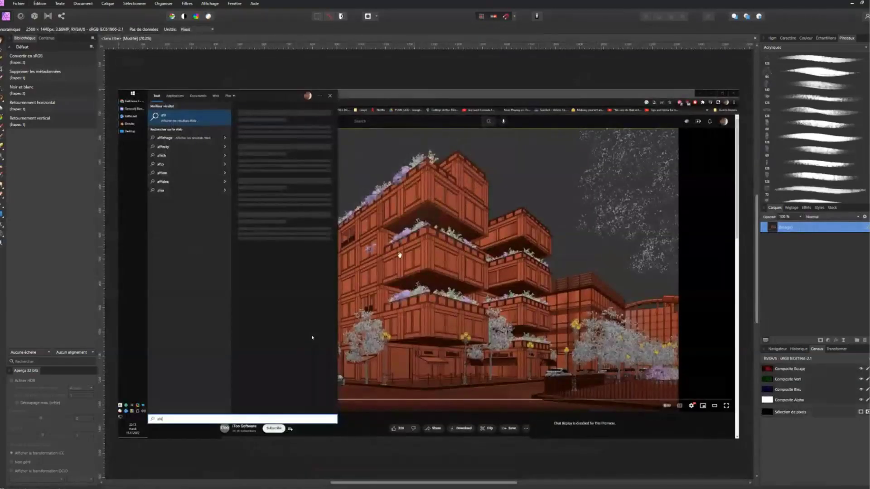
Step: Capture YouTube frame screenshots and paste them in as two extra image layers
key(alt+Tab)
key(alt+Tab)
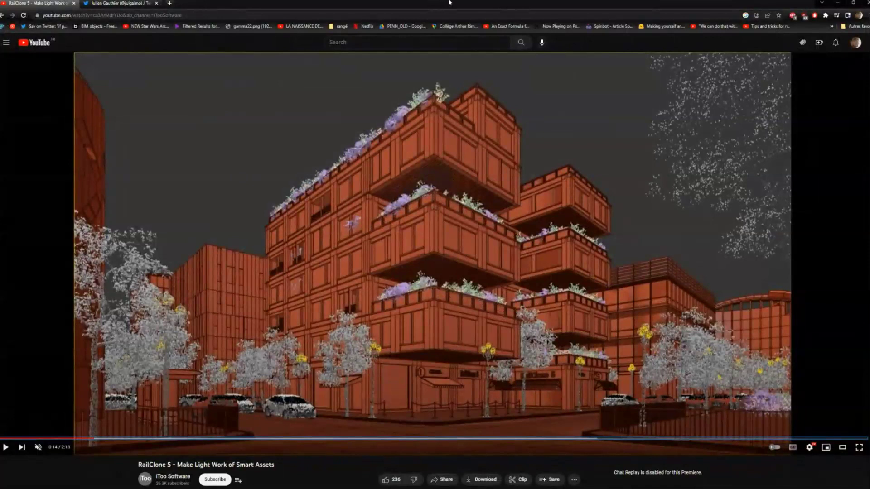
key(alt+Tab)
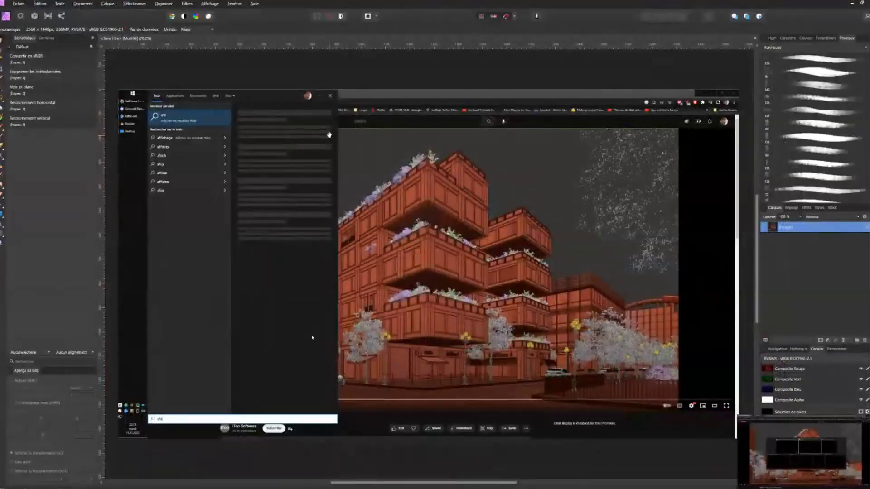
key(ctrl+v)
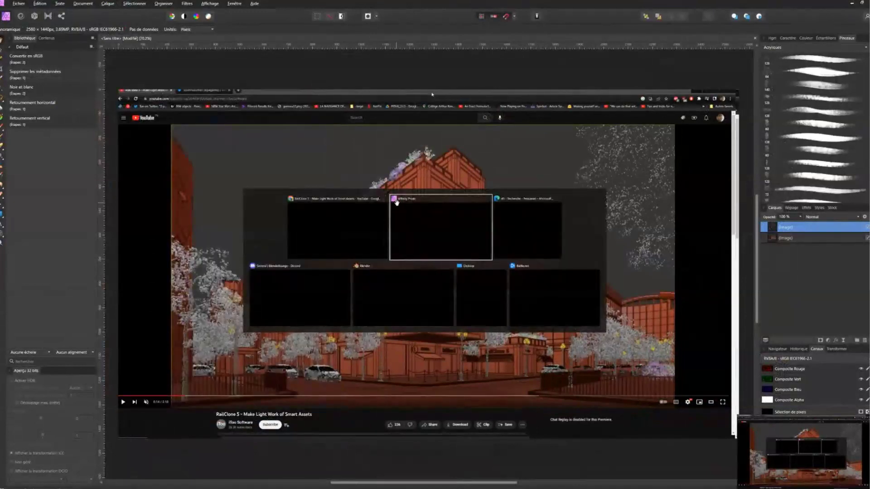
key(alt+Tab)
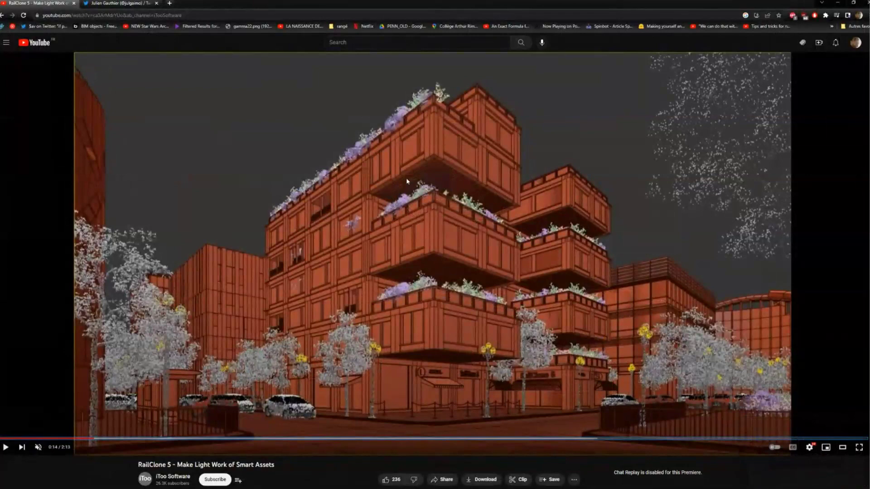
key(Print)
key(alt+Tab)
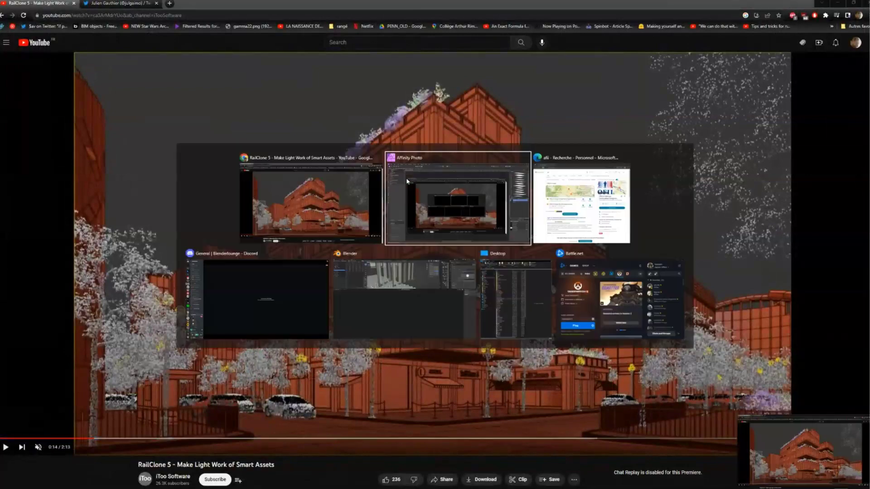
key(ctrl+v)
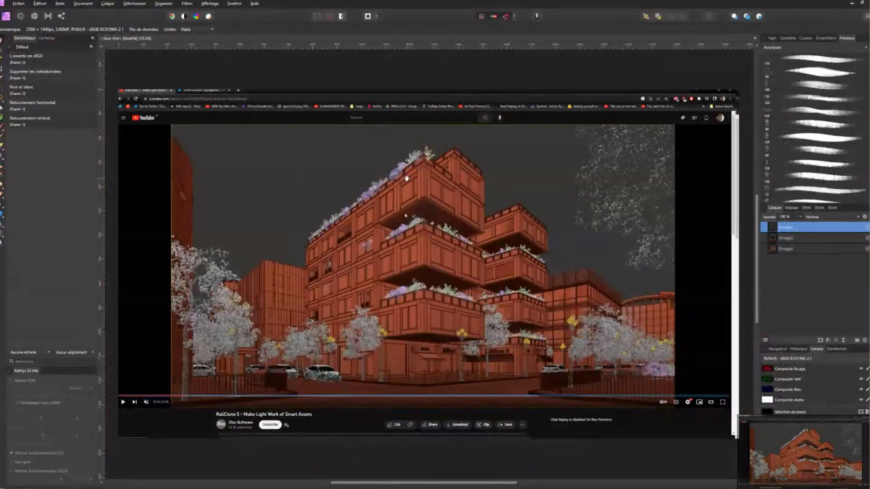
Step: Zoom in on the building and select the Paint Brush with a 3 px width
scroll(406, 178, down, 1)
key(ctrl+1)
scroll(407, 178, up, 3)
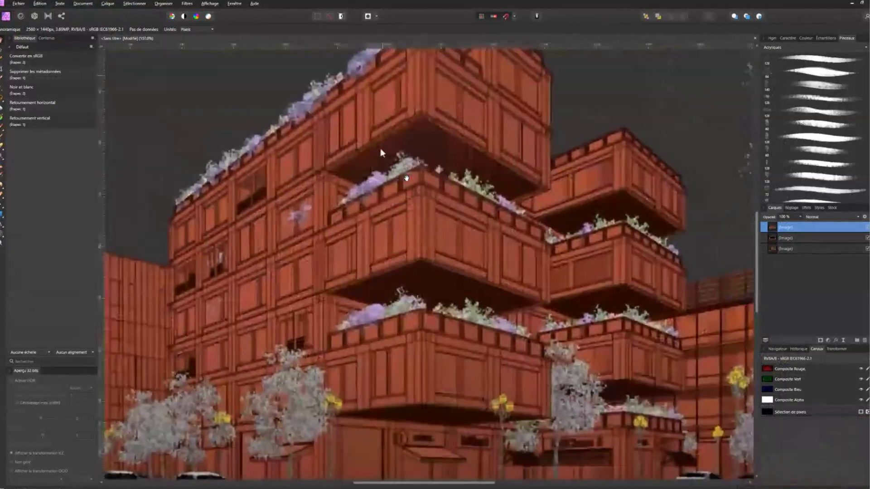
drag(312, 186, 378, 197)
drag(445, 164, 464, 111)
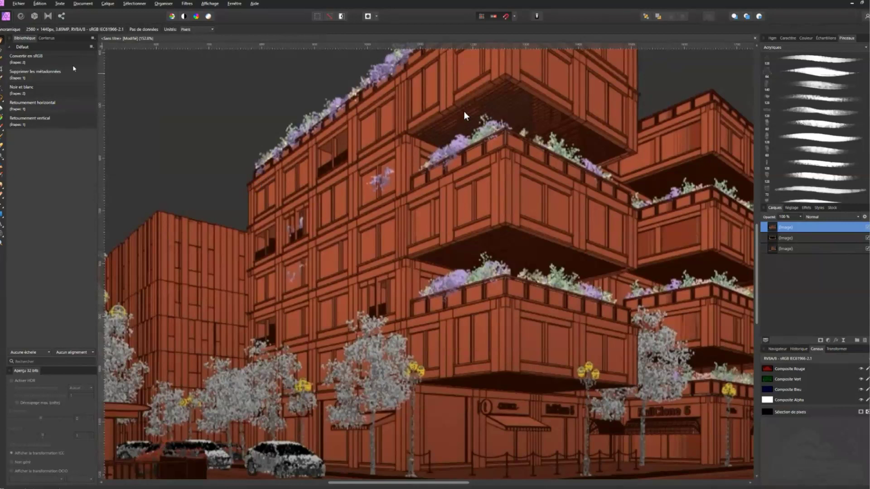
click(2, 127)
click(25, 29)
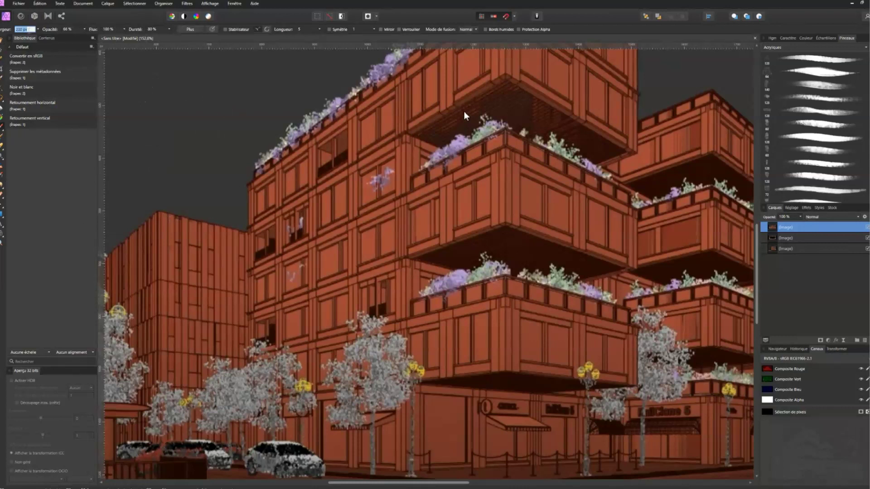
text(3)
key(Return)
Step: Rasterize the top layer to pixels, pick a Basique round brush, and undo a test stroke
click(464, 112)
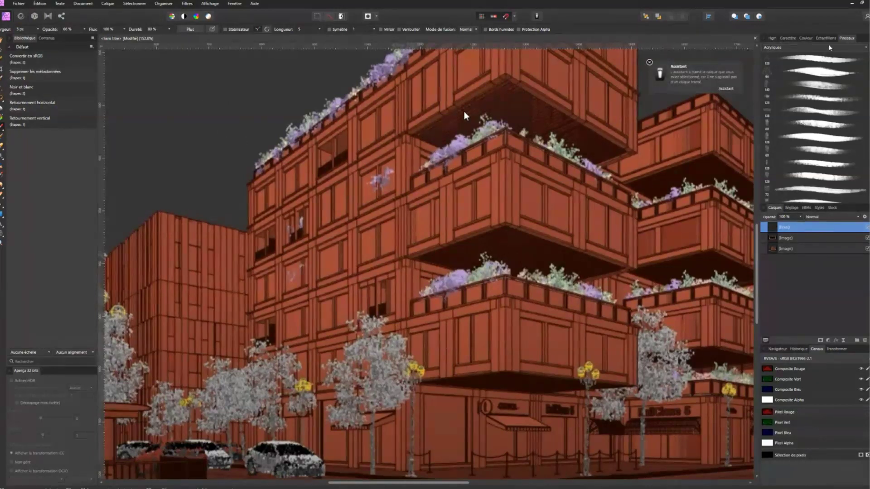
click(802, 47)
click(771, 70)
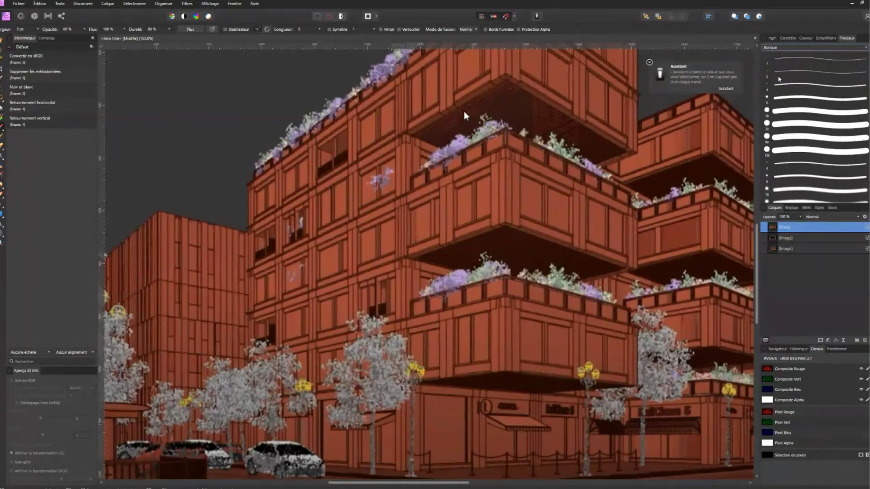
click(815, 97)
mouse_move(238, 93)
mouse_down()
mouse_move(250, 93)
mouse_move(183, 130)
mouse_up()
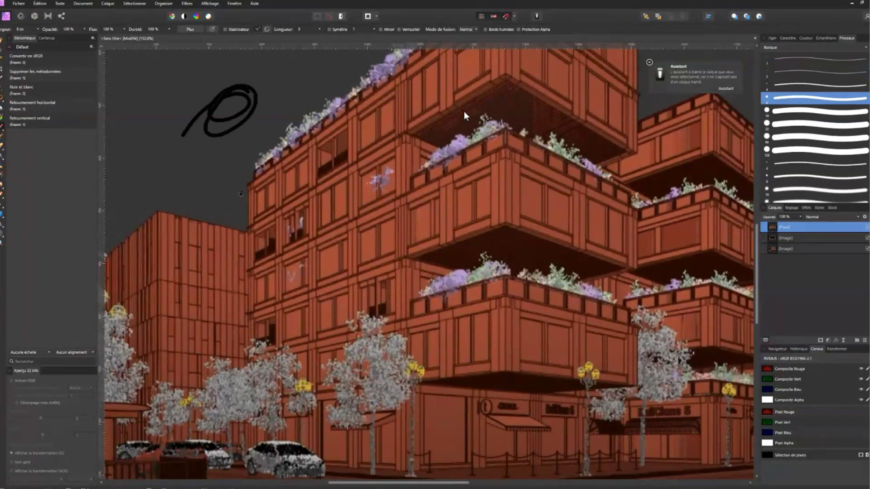
key(ctrl+z)
Step: Set the brush colour to blue in the Couleur panel
click(806, 38)
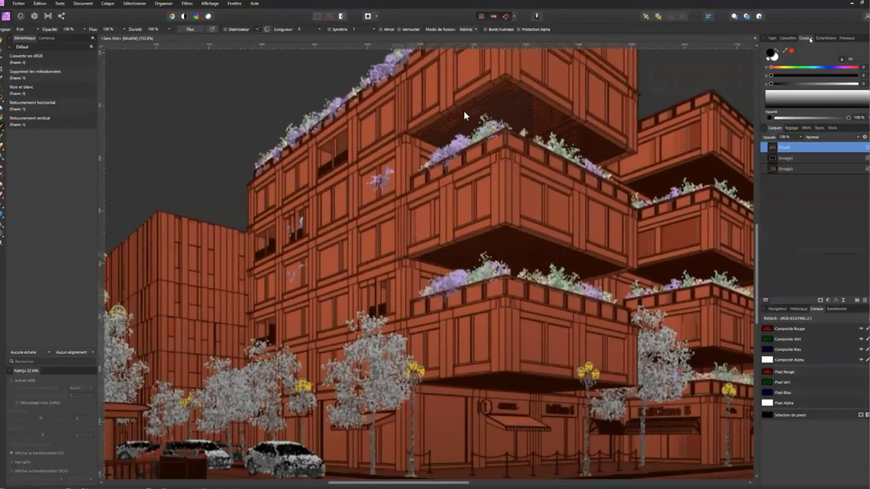
click(858, 68)
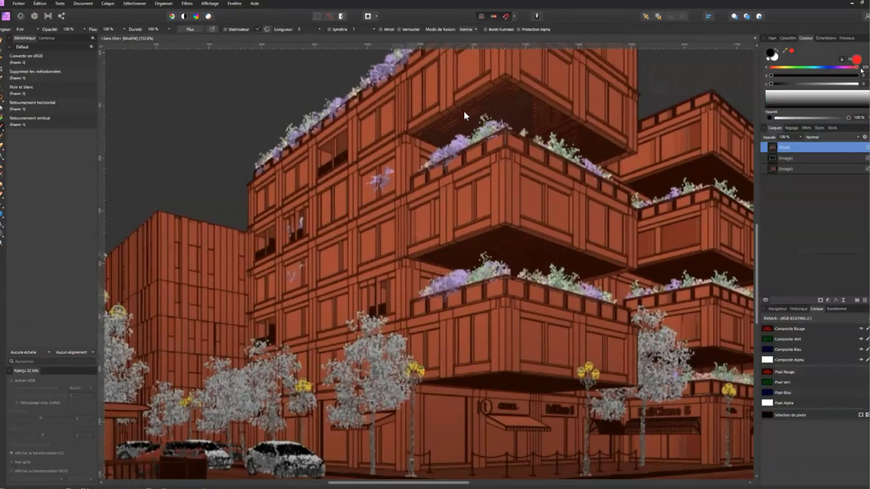
click(791, 52)
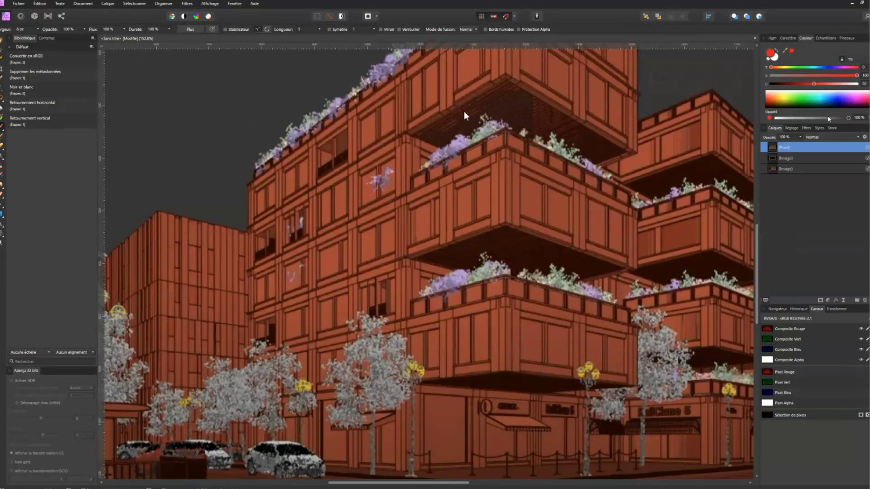
middle_drag(464, 111, 401, 158)
scroll(396, 207, down, 2)
scroll(396, 206, down, 1)
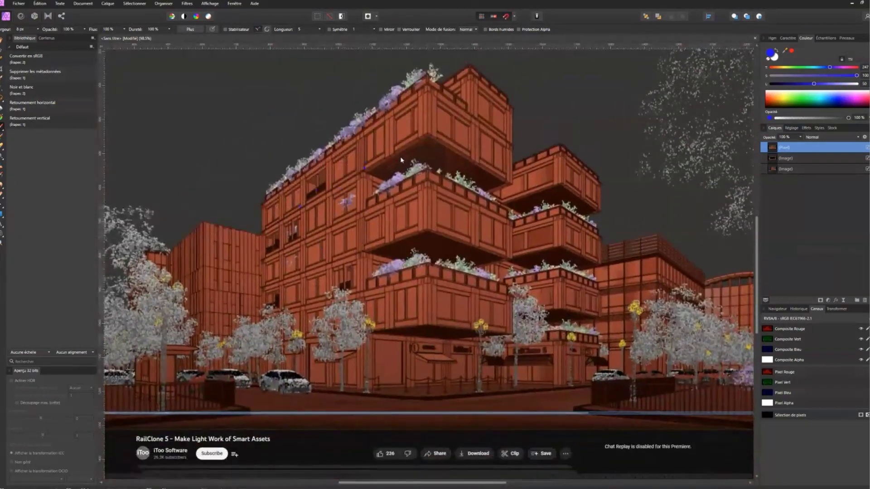
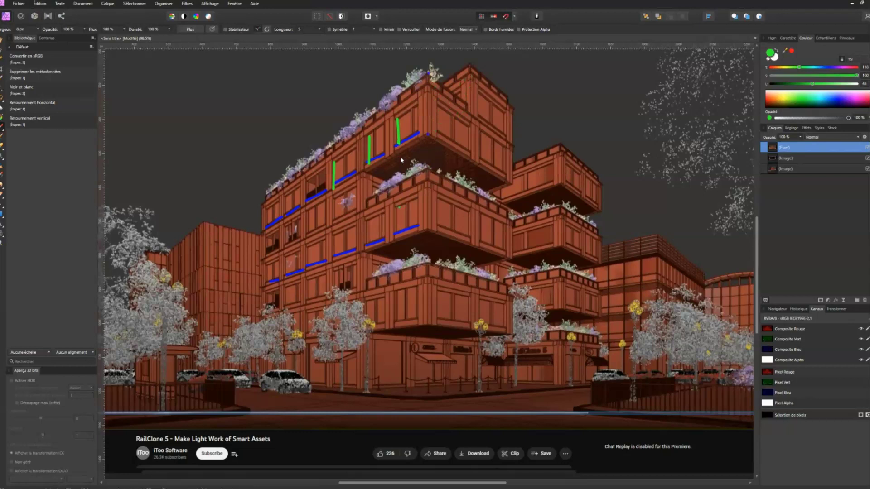
Step: Switch to Blender, enlarge the 3D viewport, tilt the view down onto the windows, and return to Object Mode
key(alt+Tab)
key(alt+Tab)
key(alt+Tab)
key(alt+Tab)
key(alt+Tab)
key(alt+Tab)
key(alt+Tab)
key(alt+Tab)
key(alt+Tab)
drag(487, 184, 428, 416)
middle_drag(424, 181, 453, 209)
key(Tab)
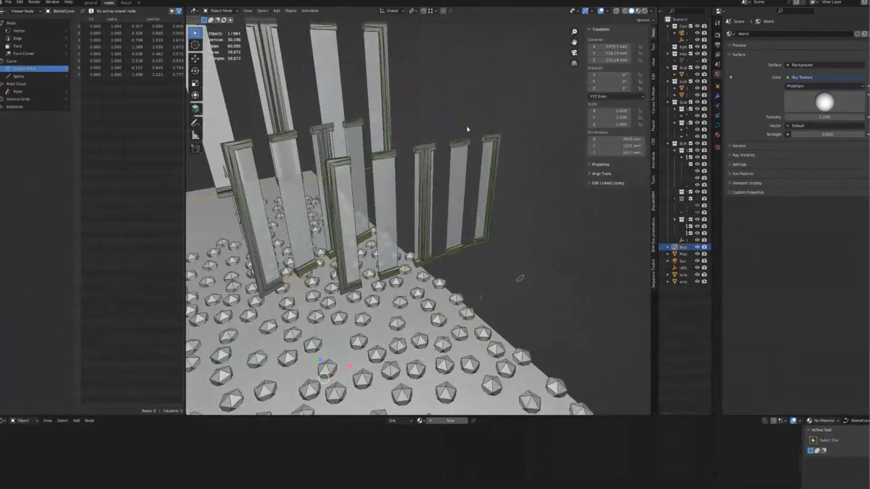
Step: Isolate the curve and window instances in local view, select only BezierCurve, and zoom in
shift+click(465, 249)
key(KP_Divide)
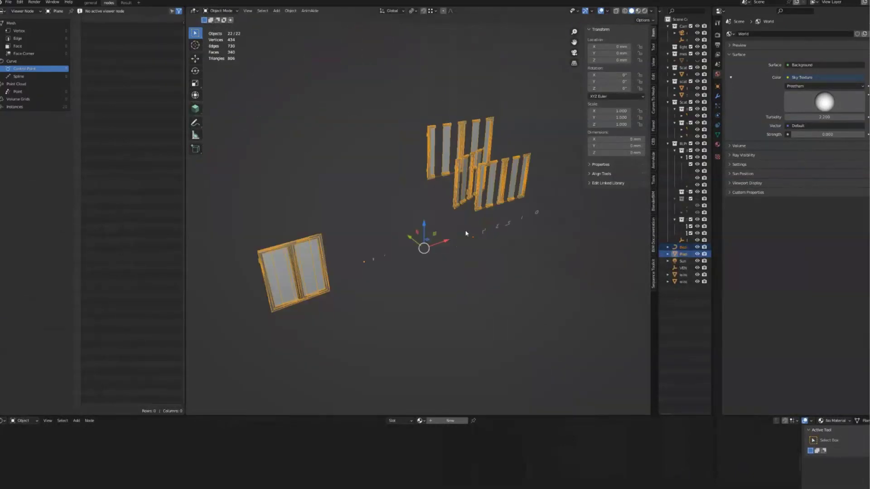
click(512, 209)
click(507, 205)
shift+middle_drag(507, 205, 384, 296)
scroll(384, 297, up, 4)
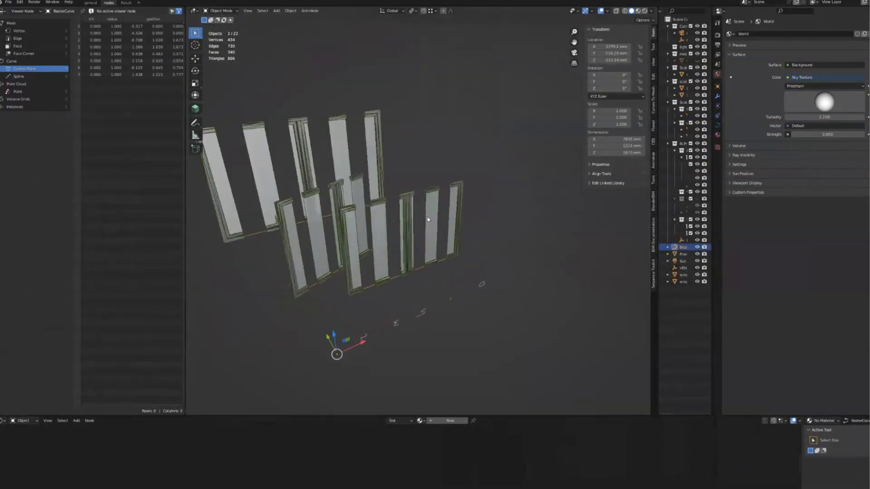
scroll(428, 219, up, 1)
Step: Move one curve control point about 250 mm along X and then along Y
key(Tab)
drag(490, 241, 461, 261)
middle_drag(461, 261, 453, 224)
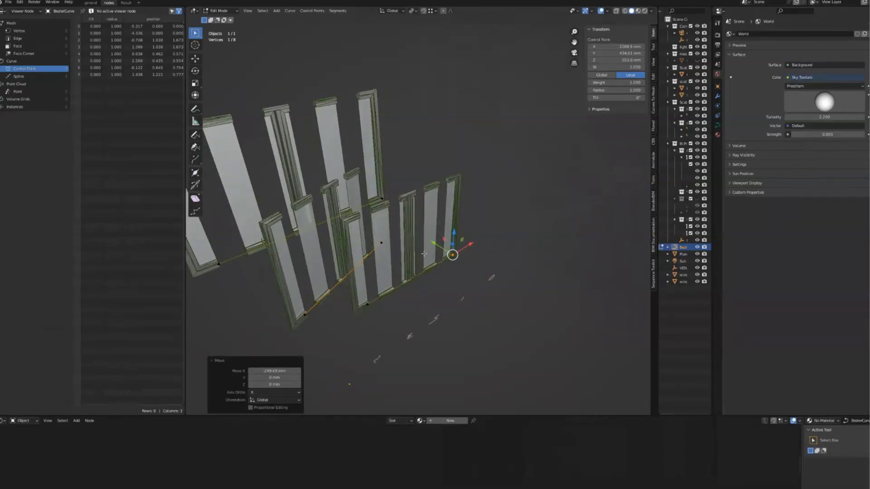
drag(434, 243, 521, 282)
key(Tab)
Step: Orbit to a tilted angle, select the window instances object, and switch to Affinity Photo
middle_drag(483, 145, 434, 246)
click(408, 322)
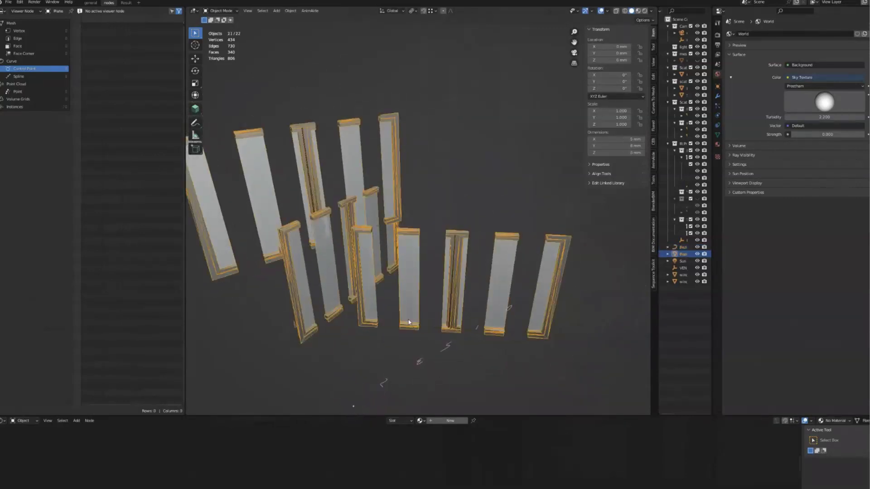
key(alt+Tab)
key(alt+Tab)
key(alt+Tab)
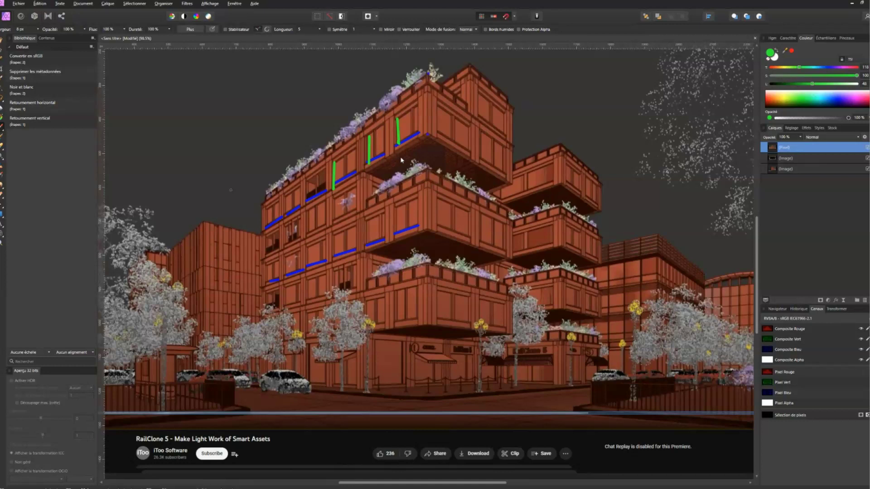
Step: Return to Affinity Photo and zoom in on the upper façade of the render
key(alt+Tab)
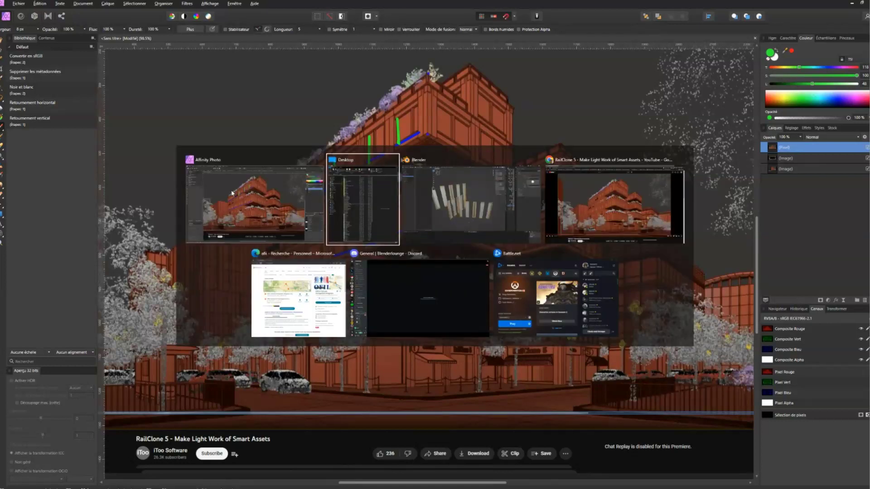
click(231, 193)
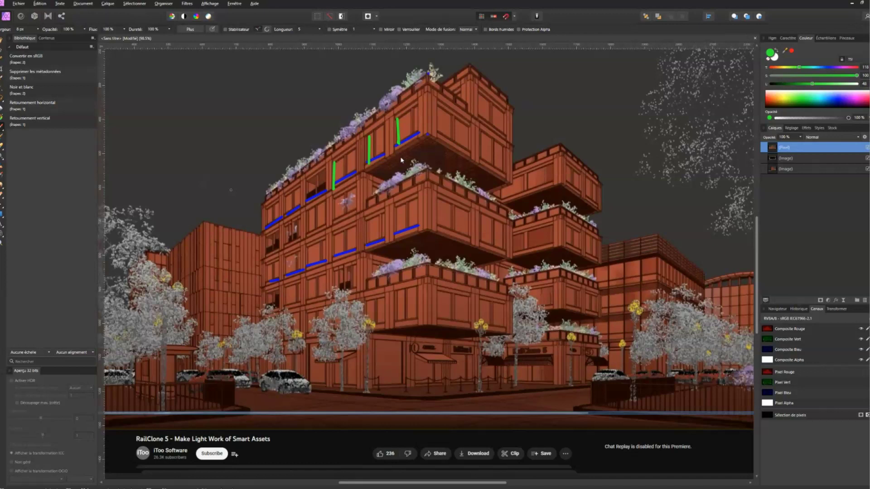
middle_drag(360, 177, 358, 215)
scroll(355, 211, down, 1)
ctrl+scroll(399, 198, up, 5)
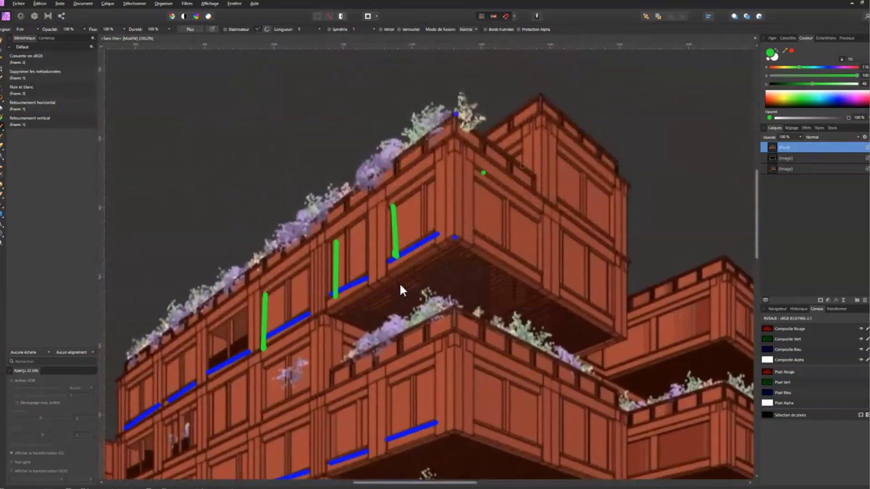
Step: Undo the straight green strokes, then paint a new green vertical stroke and a small green loop
key(ctrl+z)
key(ctrl+z)
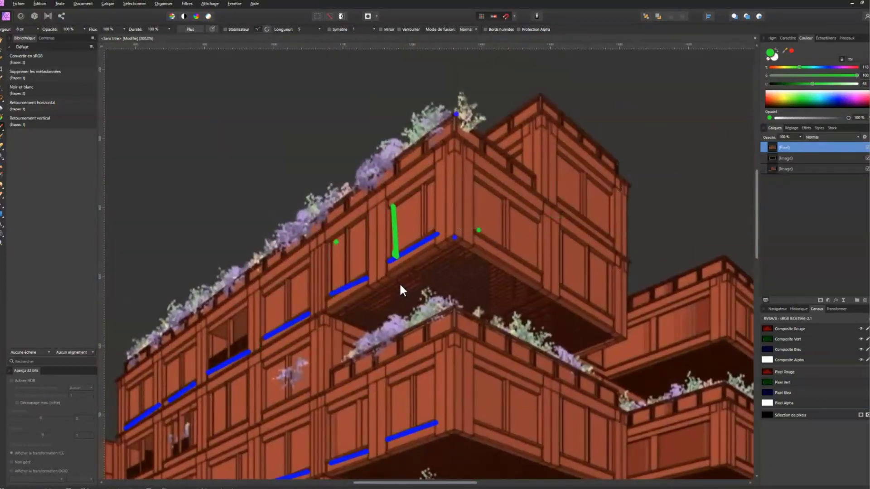
key(ctrl+z)
key(ctrl+z)
key(ctrl+z)
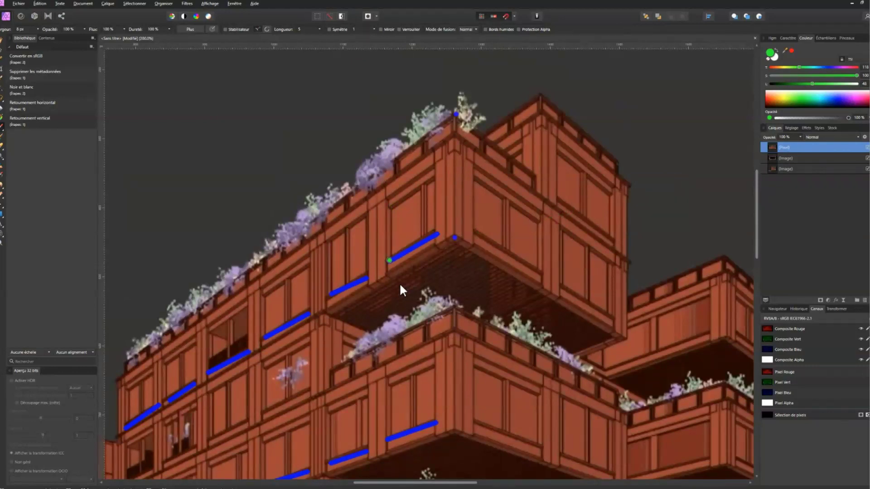
key(ctrl+shift+z)
key(ctrl+shift+z)
key(ctrl+shift+z)
key(ctrl+z)
mouse_move(338, 289)
mouse_down()
mouse_move(328, 278)
mouse_move(330, 240)
mouse_up()
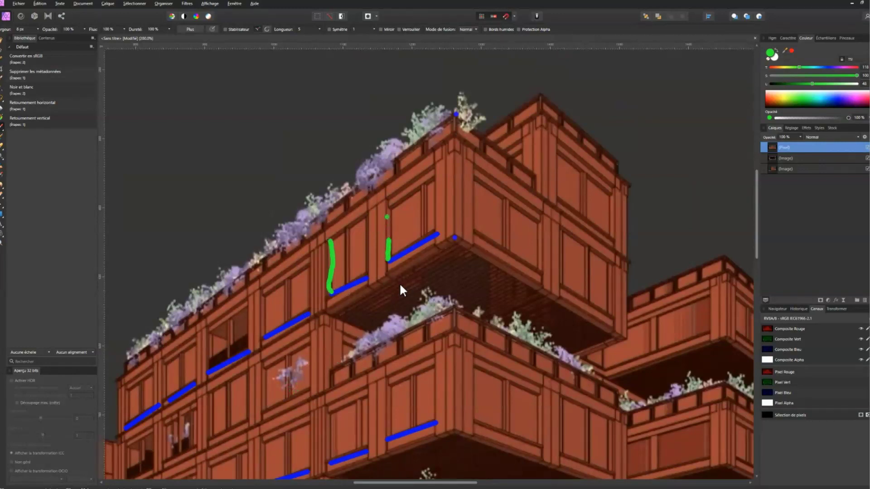
mouse_move(397, 205)
mouse_down()
mouse_move(386, 215)
mouse_move(392, 203)
mouse_move(401, 233)
mouse_up()
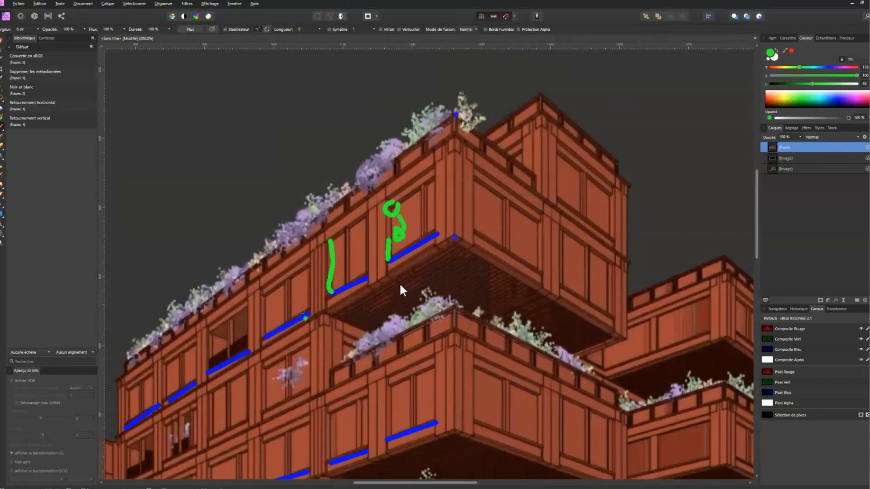
Step: Zoom back to 100% and recentre the building, then switch to the YouTube video
key(ctrl+1)
middle_drag(367, 276, 397, 218)
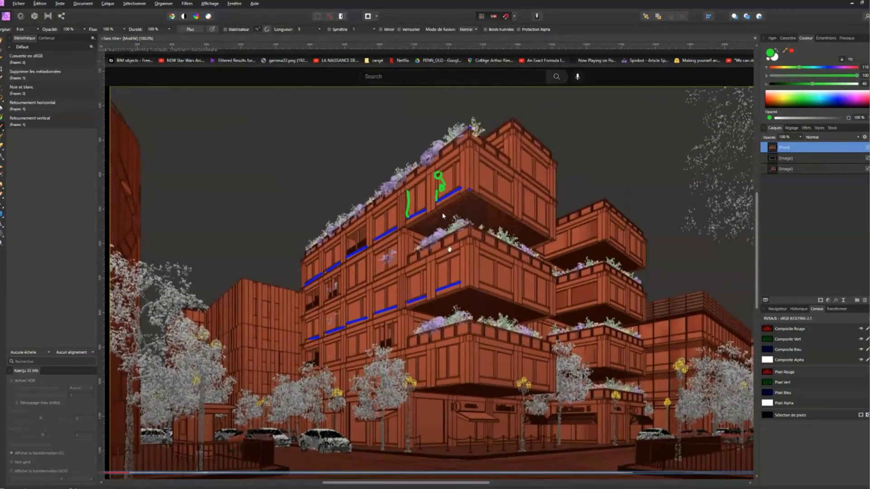
middle_drag(435, 280, 399, 285)
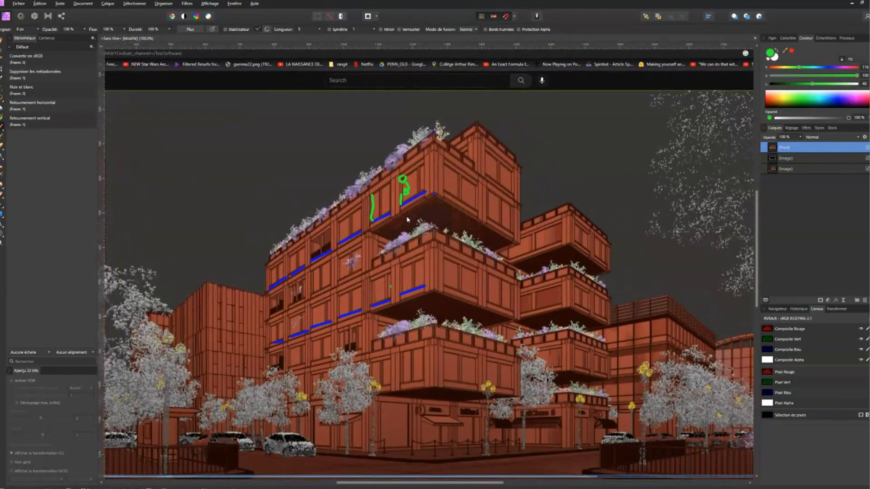
key(alt+Tab)
key(alt+Tab)
key(alt+Tab)
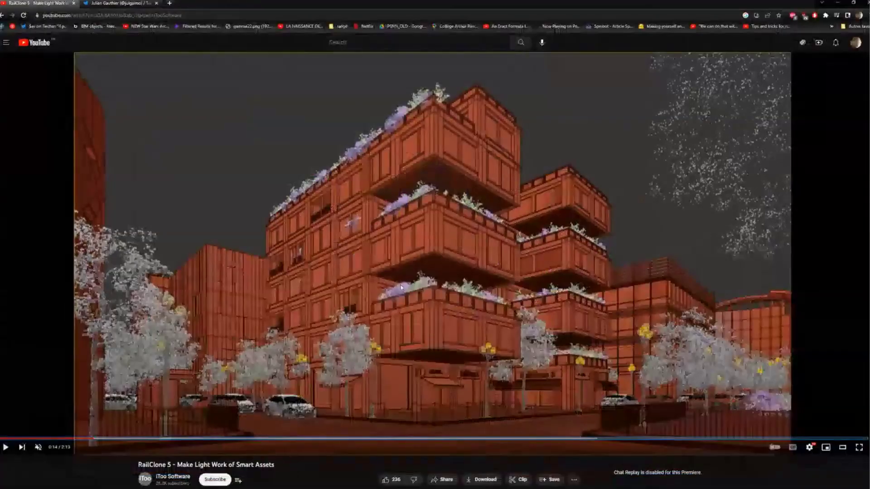
Step: Play the RailClone 5 video, pause on the photoreal building render near 0:17, then resume
click(400, 287)
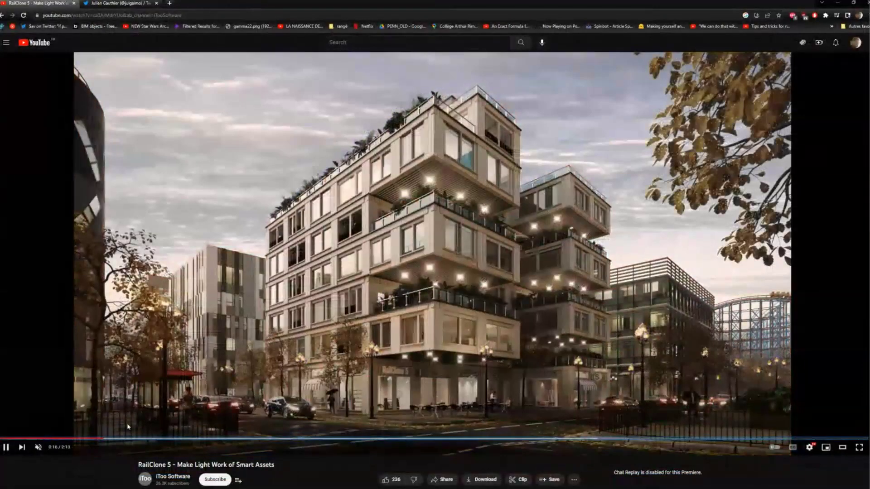
click(128, 426)
key(alt+Tab)
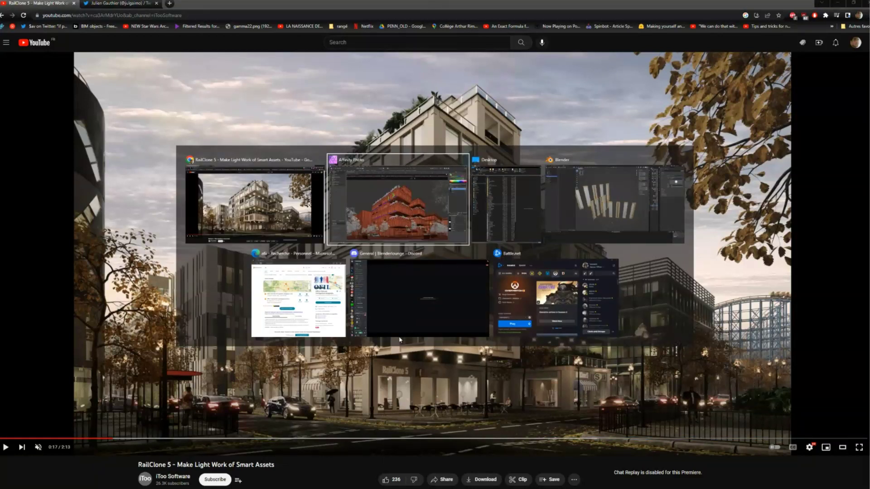
key(alt+shift+Tab)
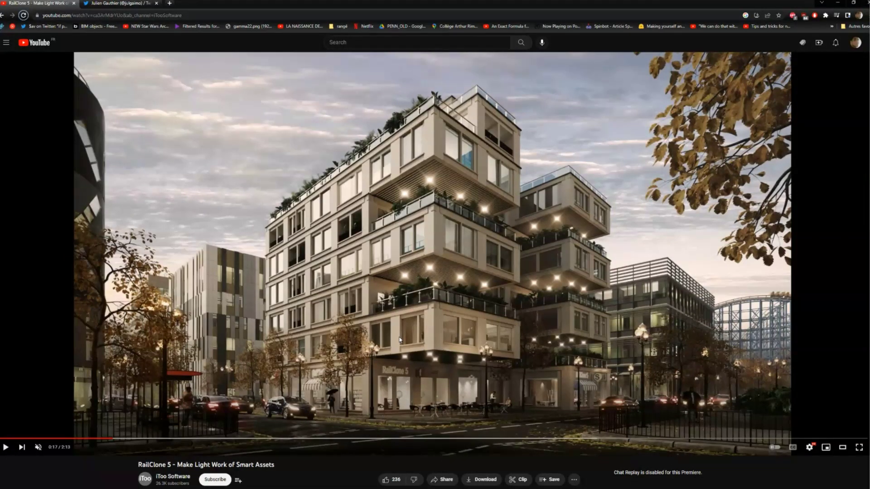
click(6, 447)
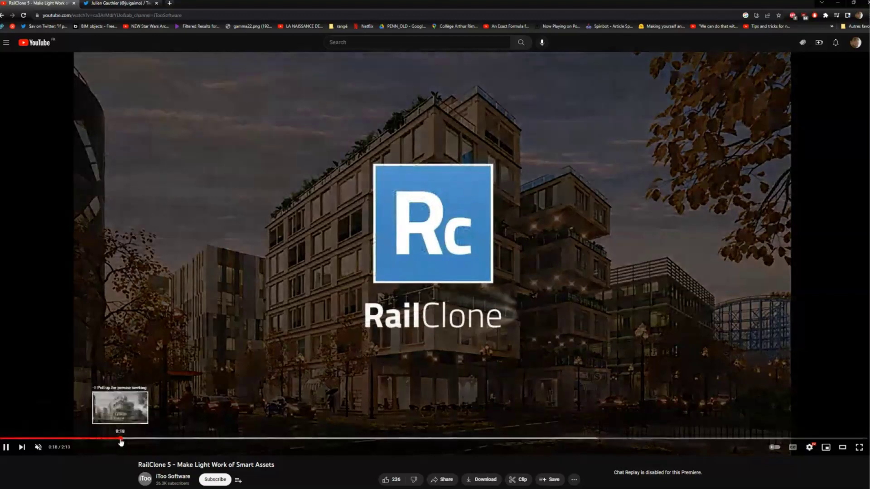
Step: Seek to the Control Banking section, skip ahead, and pause on the proxy cache demo
click(156, 438)
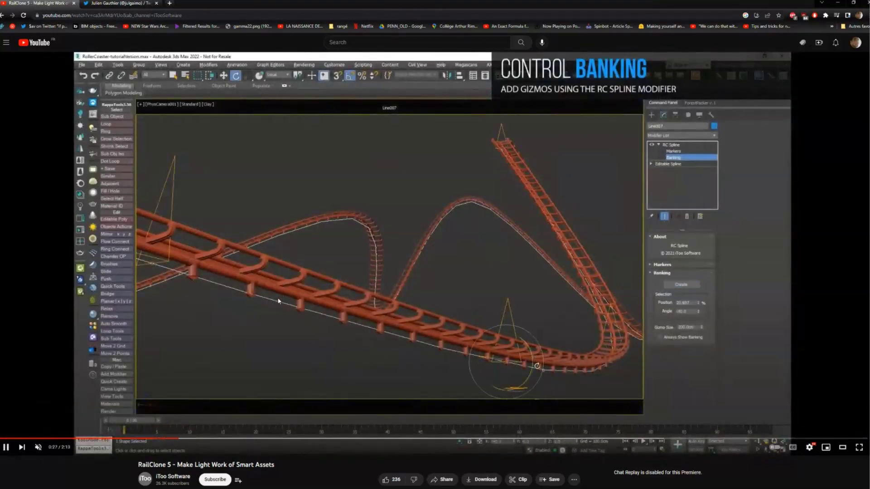
key(Right)
key(Right)
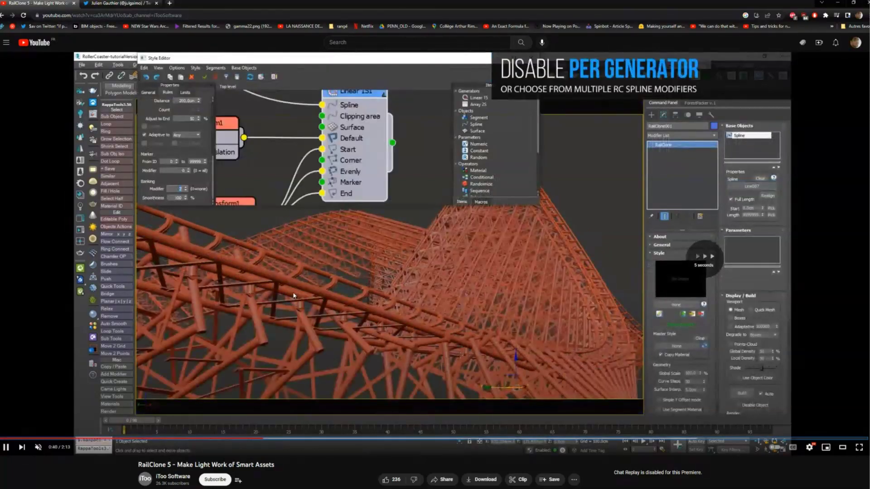
key(Right)
key(Right)
key(Right)
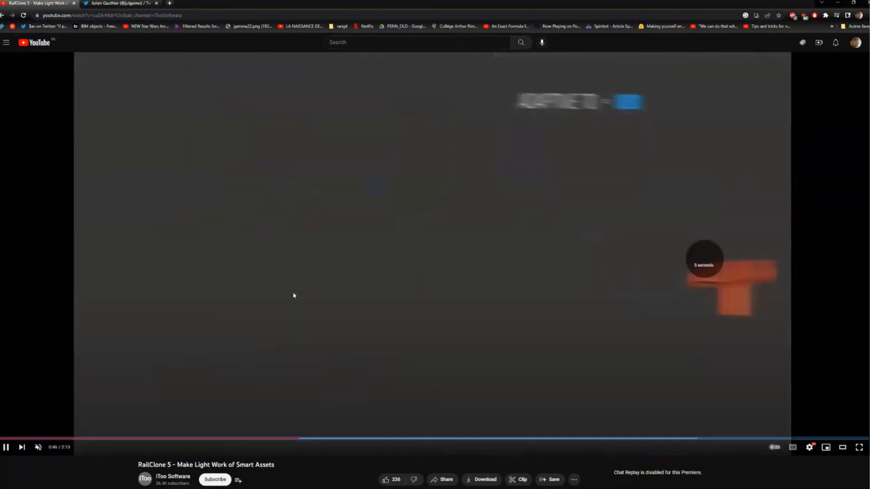
key(Right)
key(Right)
key(Right)
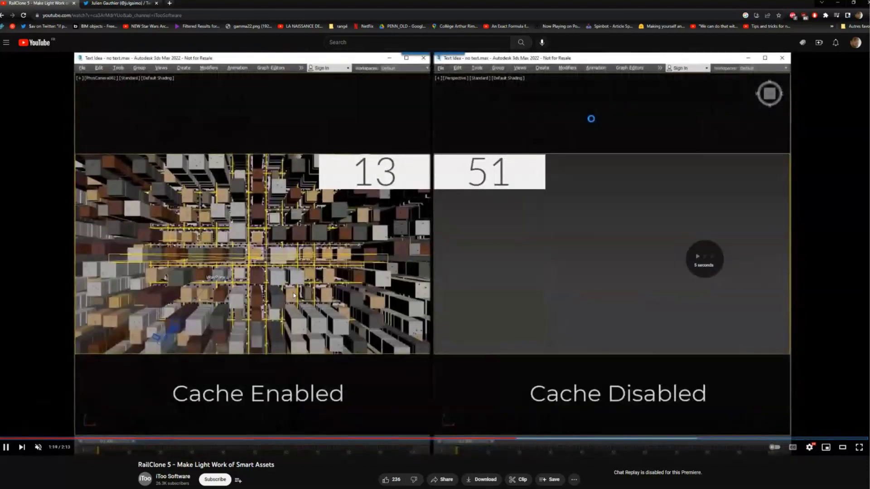
key(Right)
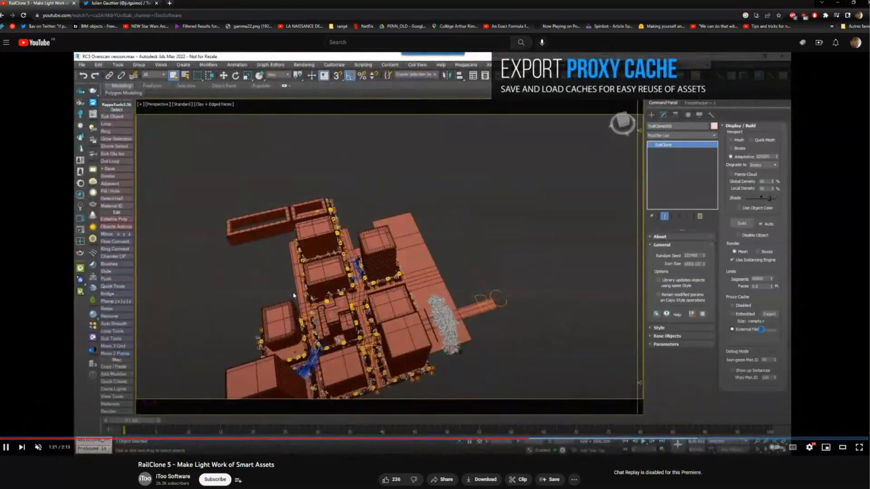
click(433, 228)
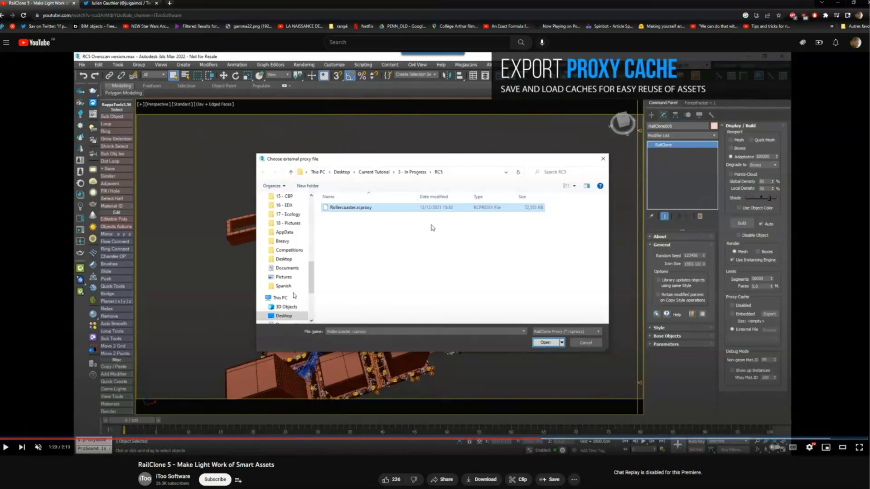
Step: Step forward past the RailClone lister and Style Editor parts to the Distribute Groups section
key(Right)
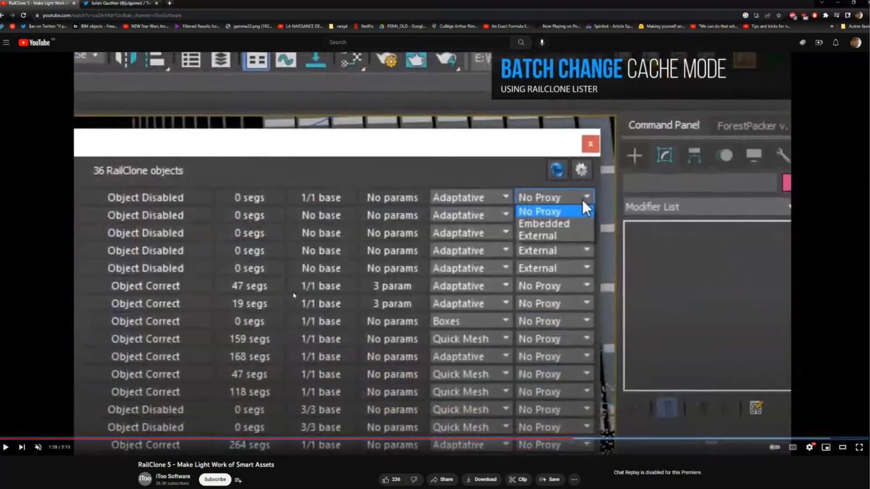
key(Right)
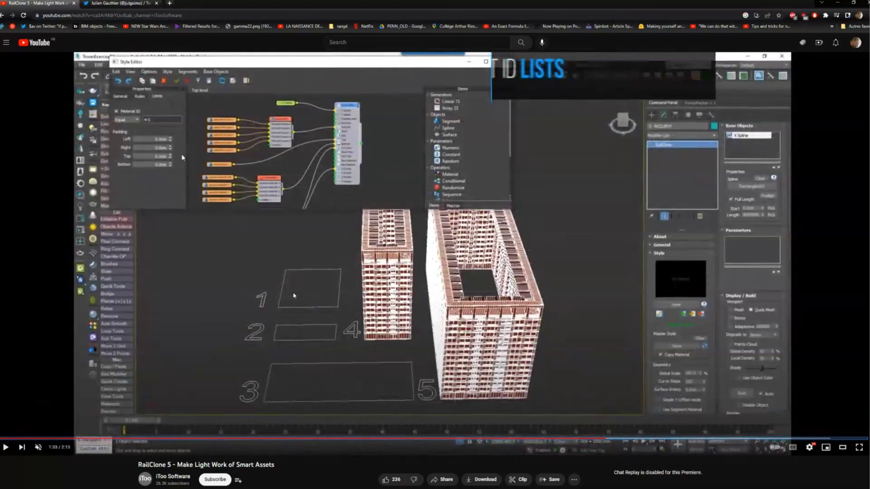
key(Right)
key(Right)
key(Right)
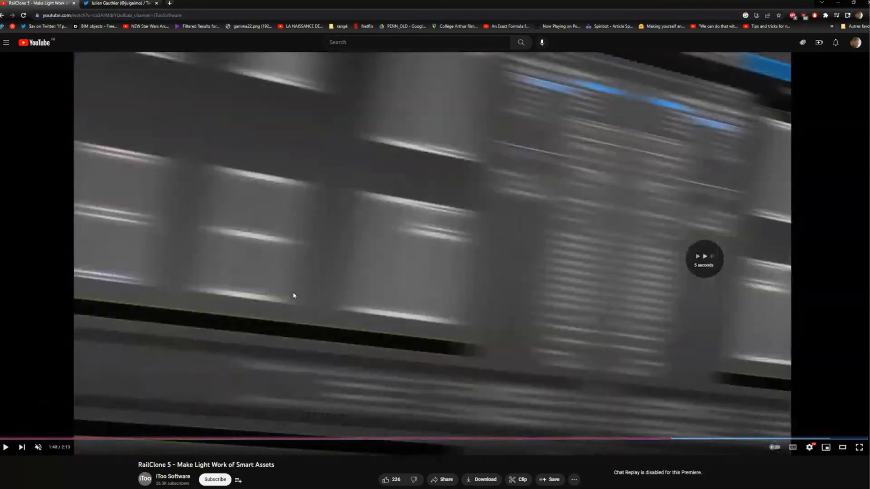
key(Right)
key(Right)
key(Right)
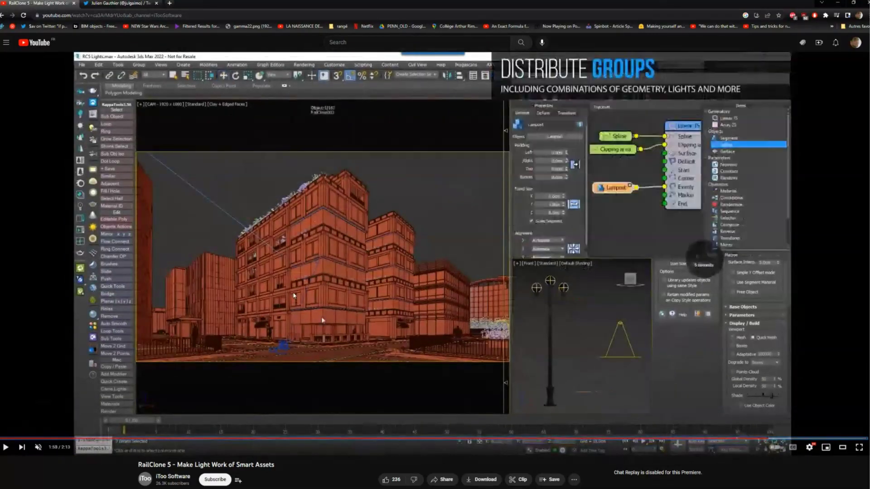